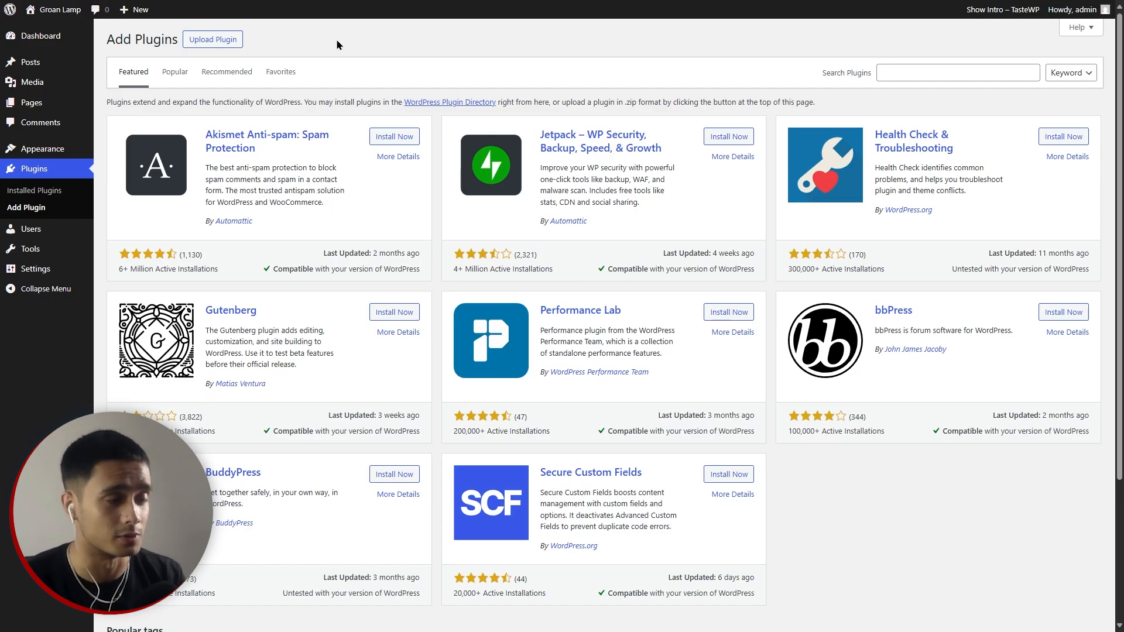
# Upload fluent-cart-pro (1).zip, then install and activate the FluentCart Pro plugin.
pyautogui.click(212, 39)
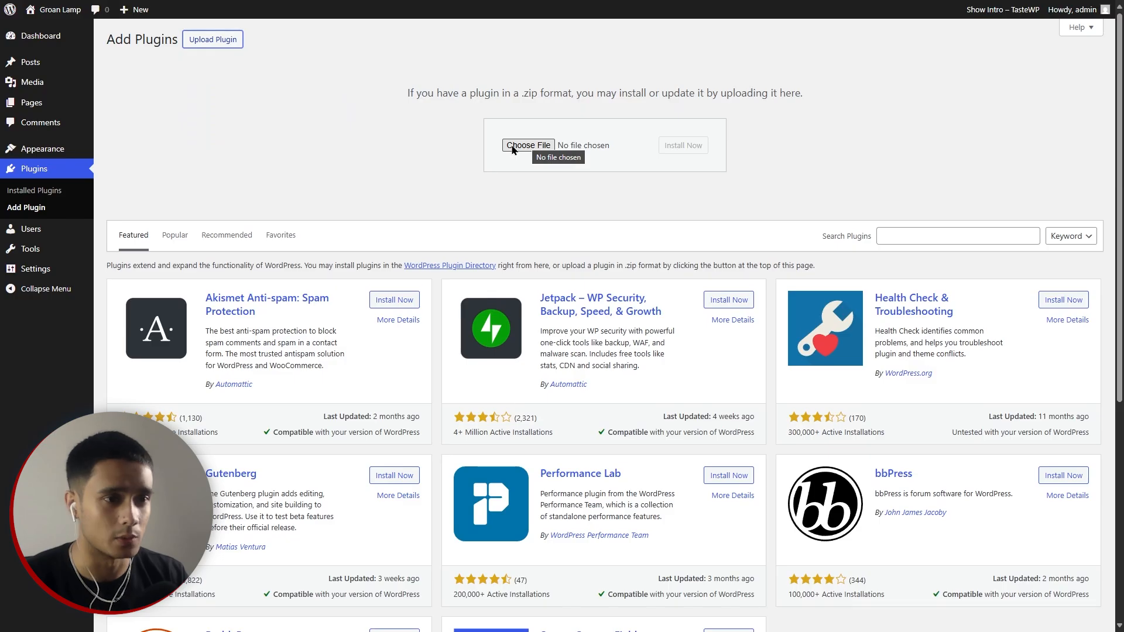
pyautogui.click(512, 149)
pyautogui.click(263, 86)
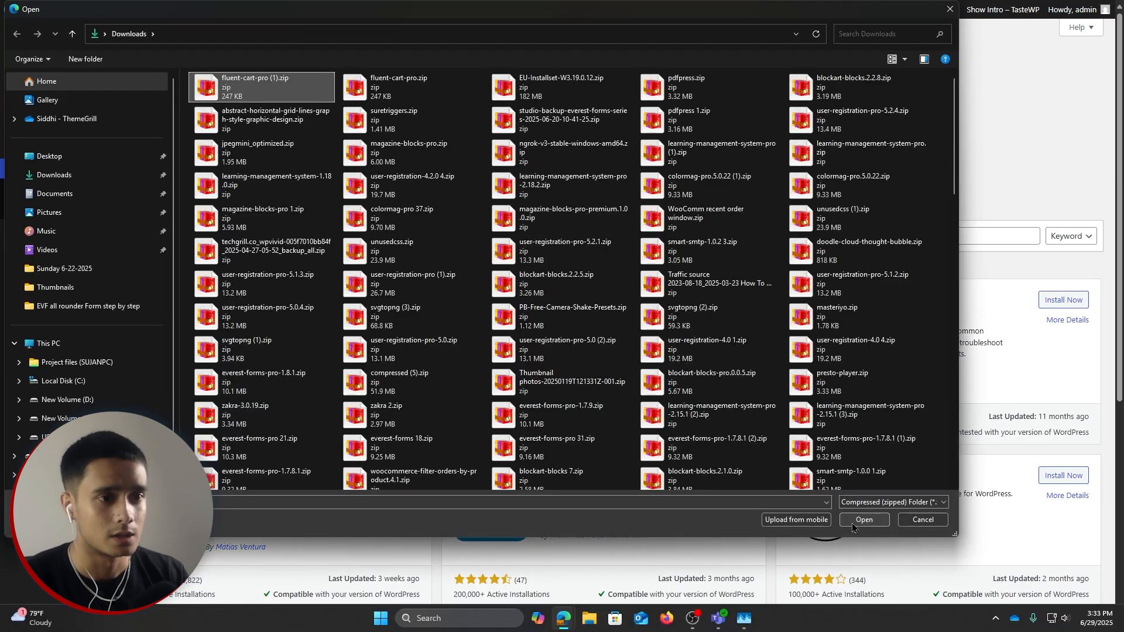
pyautogui.click(863, 519)
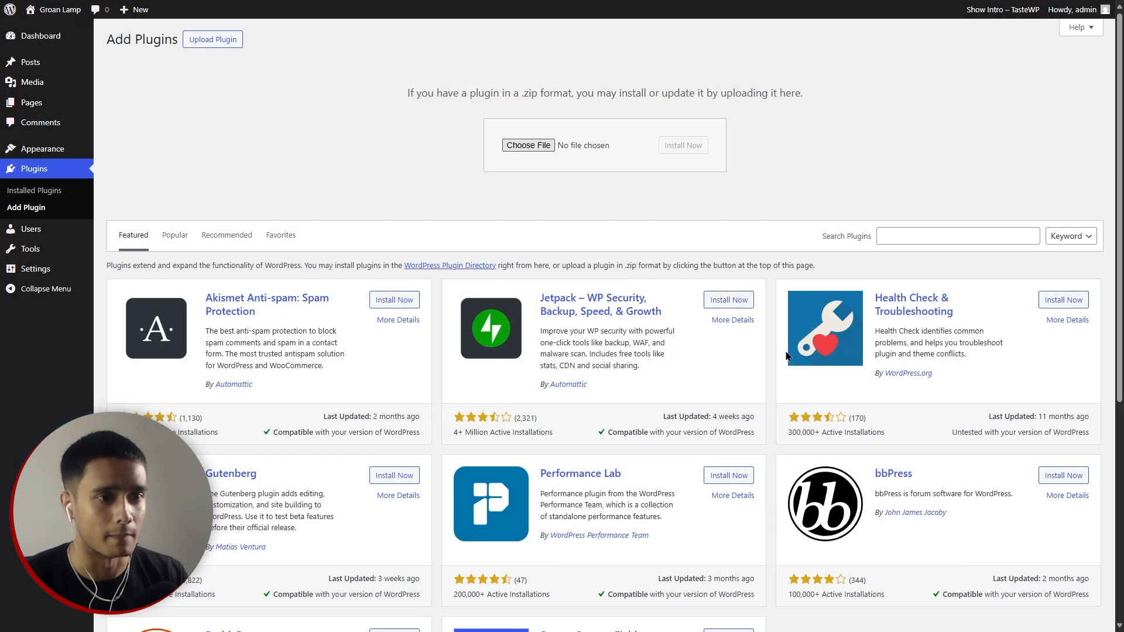
pyautogui.click(683, 145)
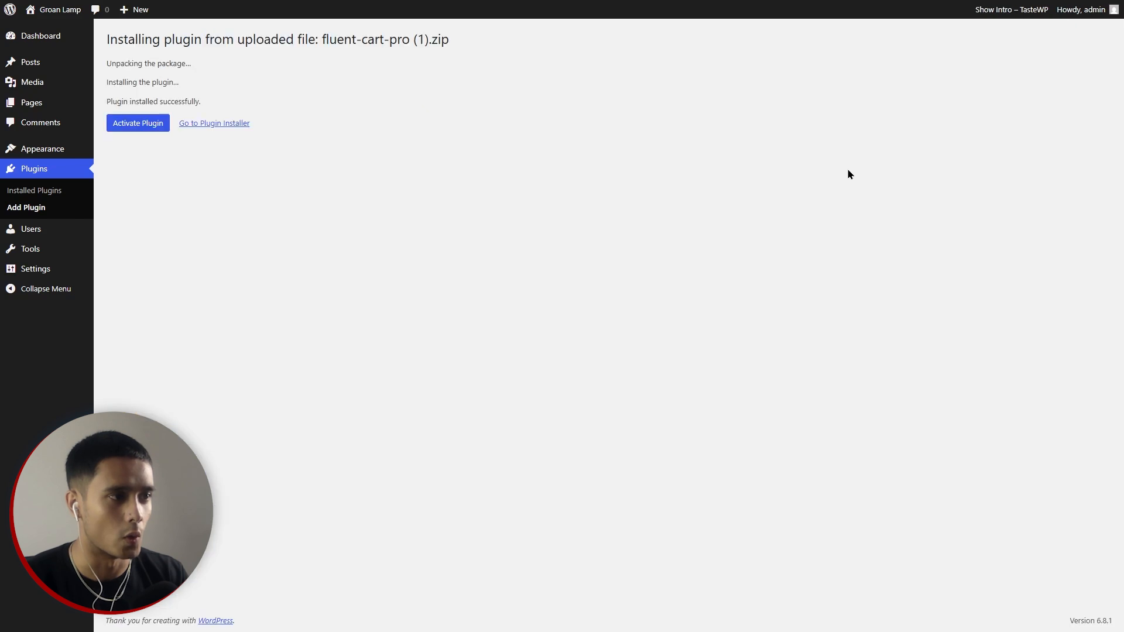
pyautogui.click(142, 123)
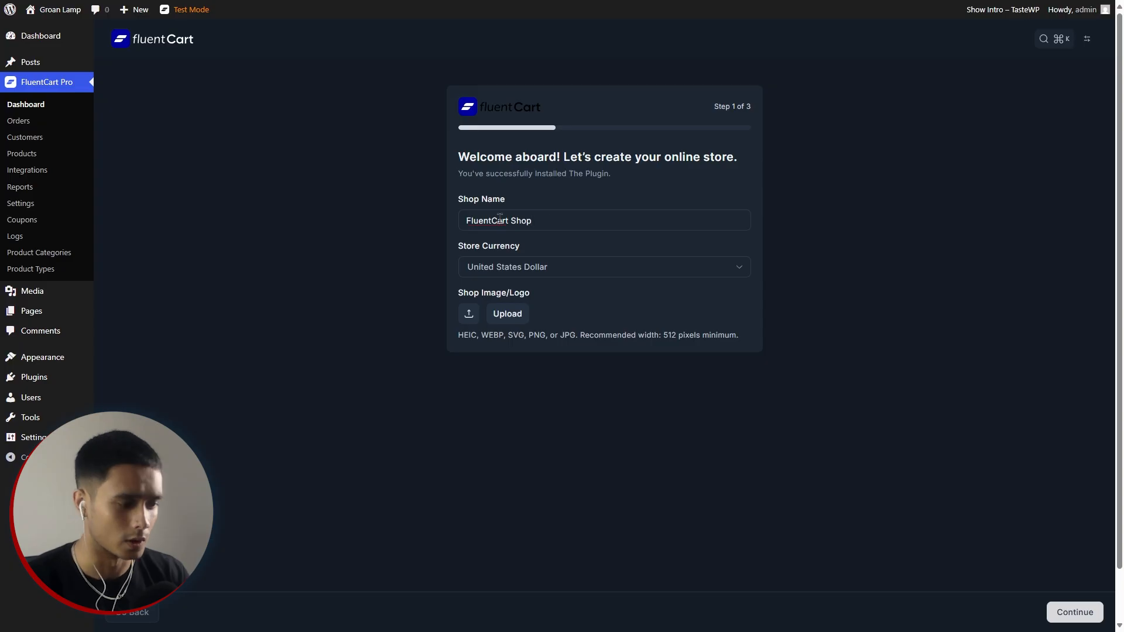
# Rename the store to Zamkai Store, keep United States Dollar, and add the TECHGRILL logo.
pyautogui.moveTo(539, 223); pyautogui.dragTo(446, 231)
pyautogui.write('Zamkai Store')
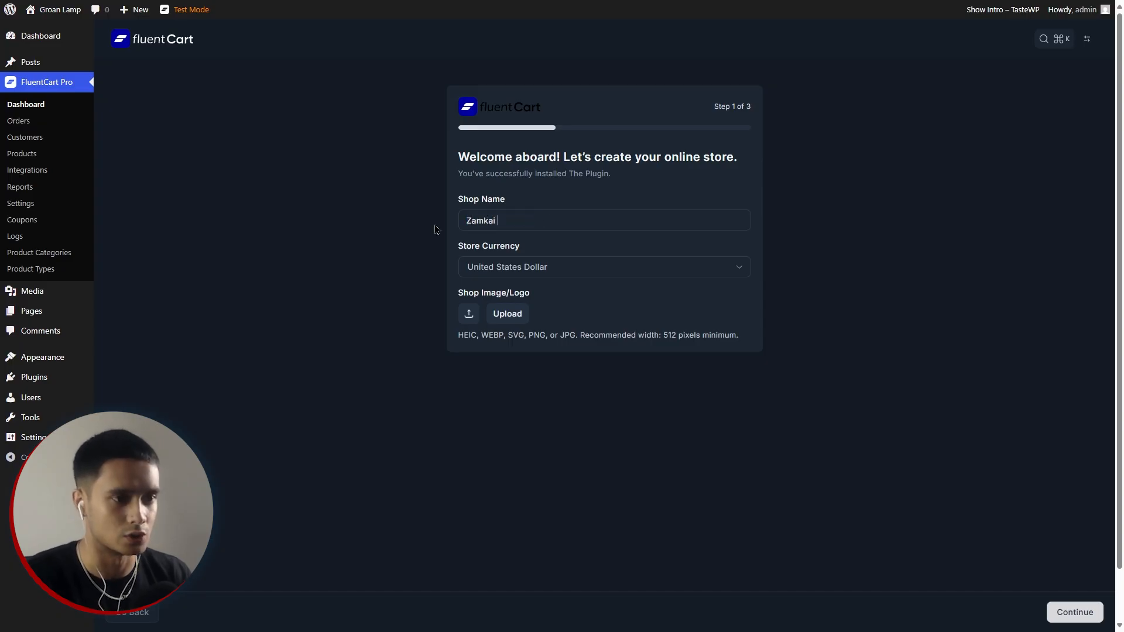
pyautogui.click(556, 270)
pyautogui.click(556, 271)
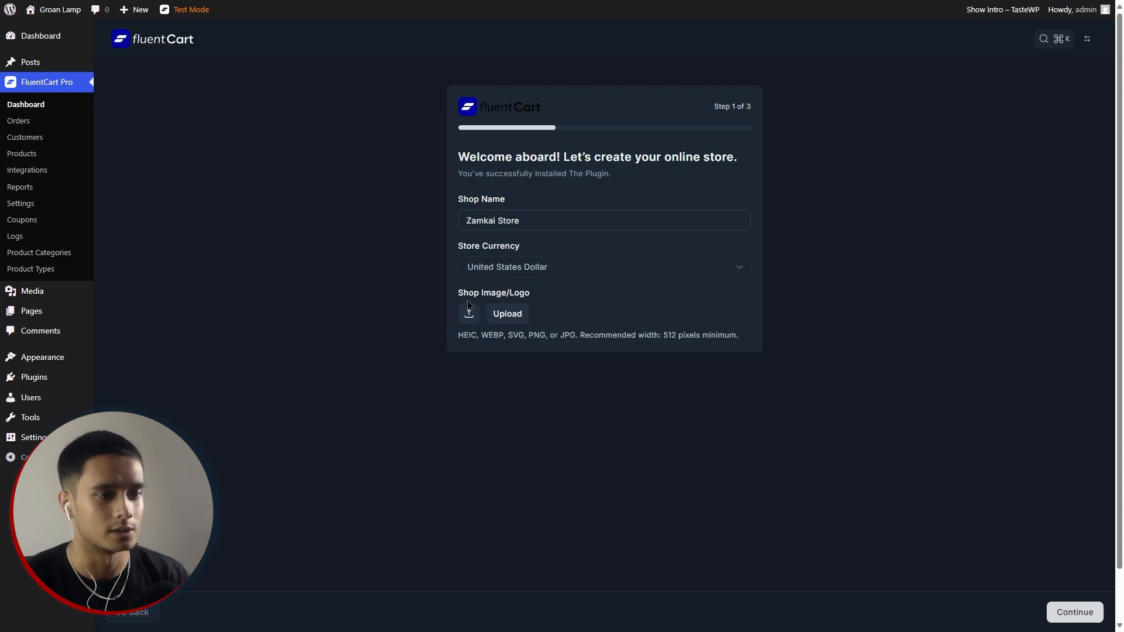
pyautogui.click(504, 316)
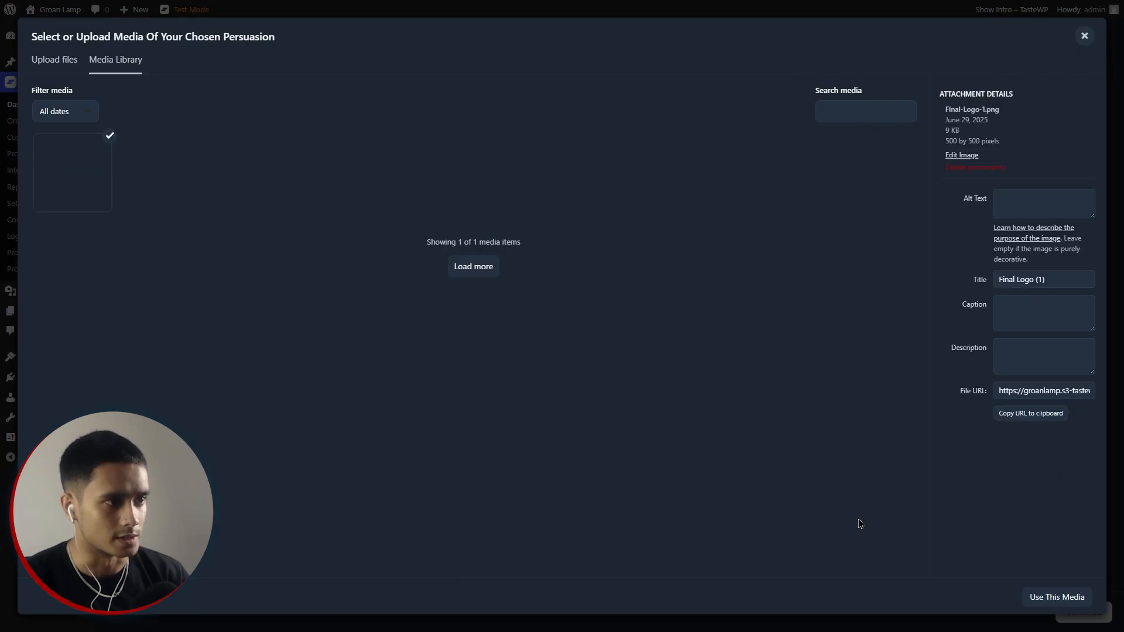
pyautogui.click(1064, 597)
# Create and assign the Checkout, Cart, Receipt, Shop, My Account, Payment and Registration pages.
pyautogui.click(1080, 611)
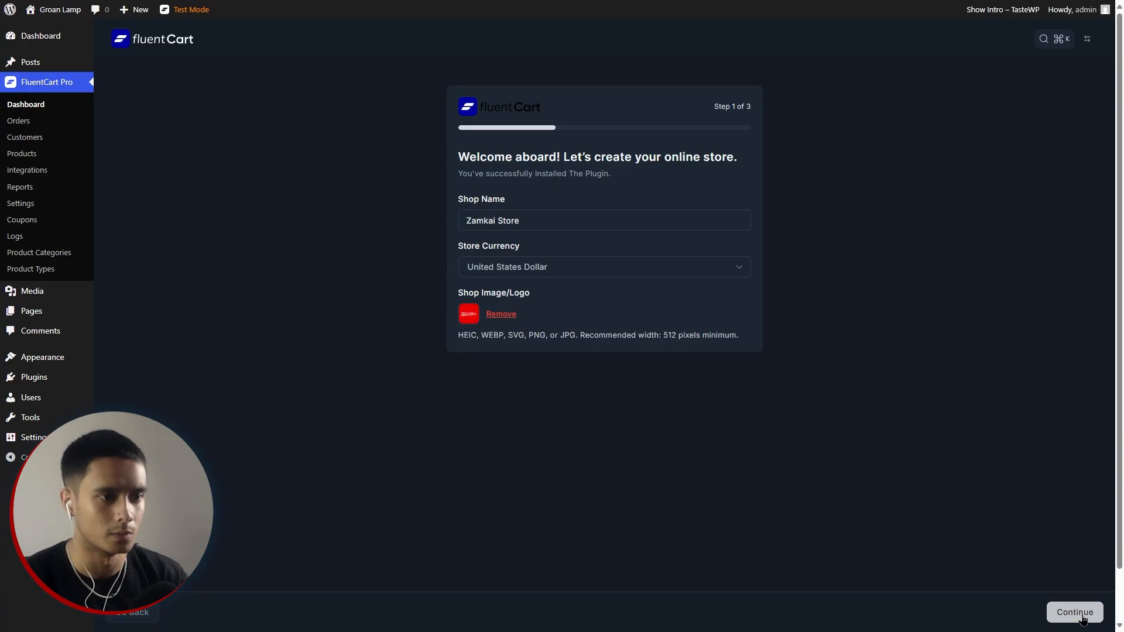
pyautogui.write('Checkout')
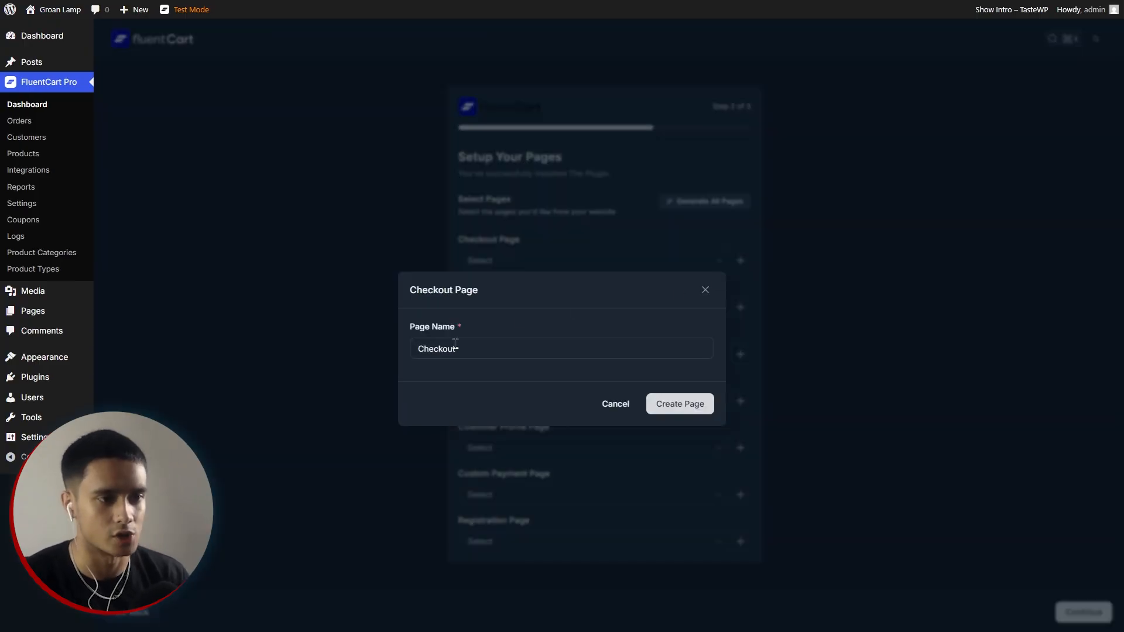
pyautogui.click(678, 403)
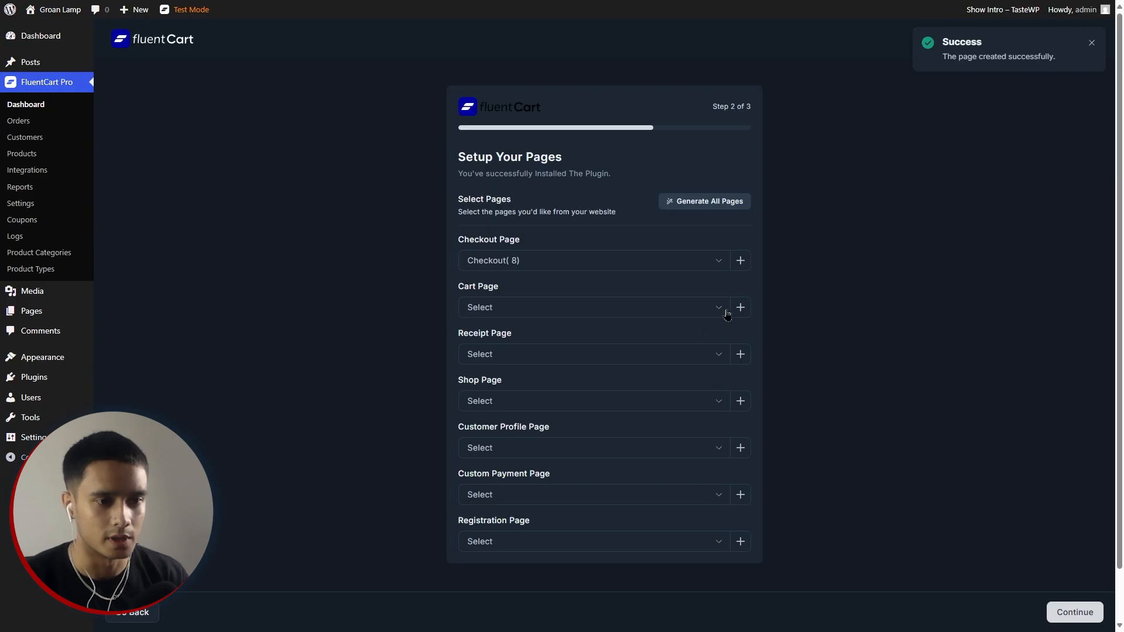
pyautogui.click(739, 309)
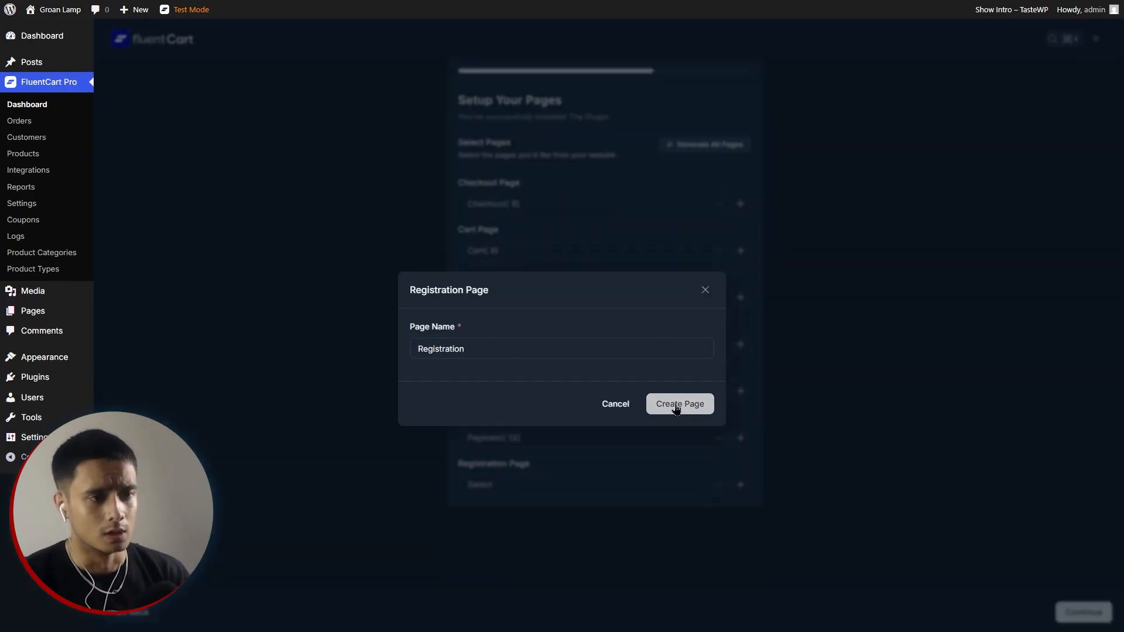
pyautogui.click(677, 403)
pyautogui.scroll(1, 675, 409)
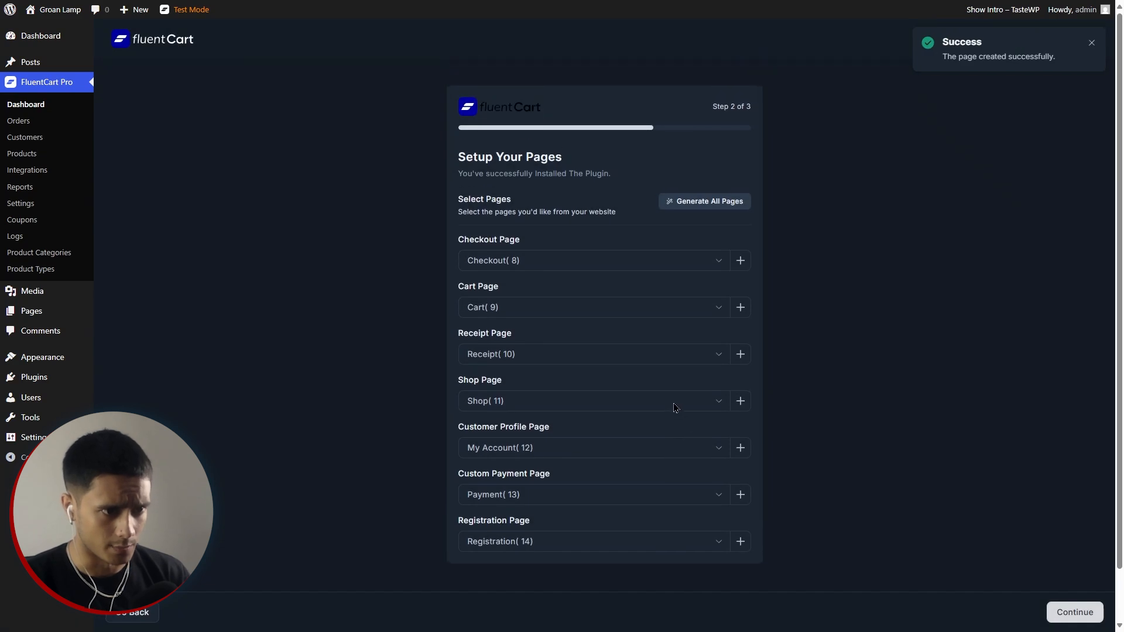
pyautogui.scroll(-1, 664, 256)
pyautogui.scroll(-1, 664, 257)
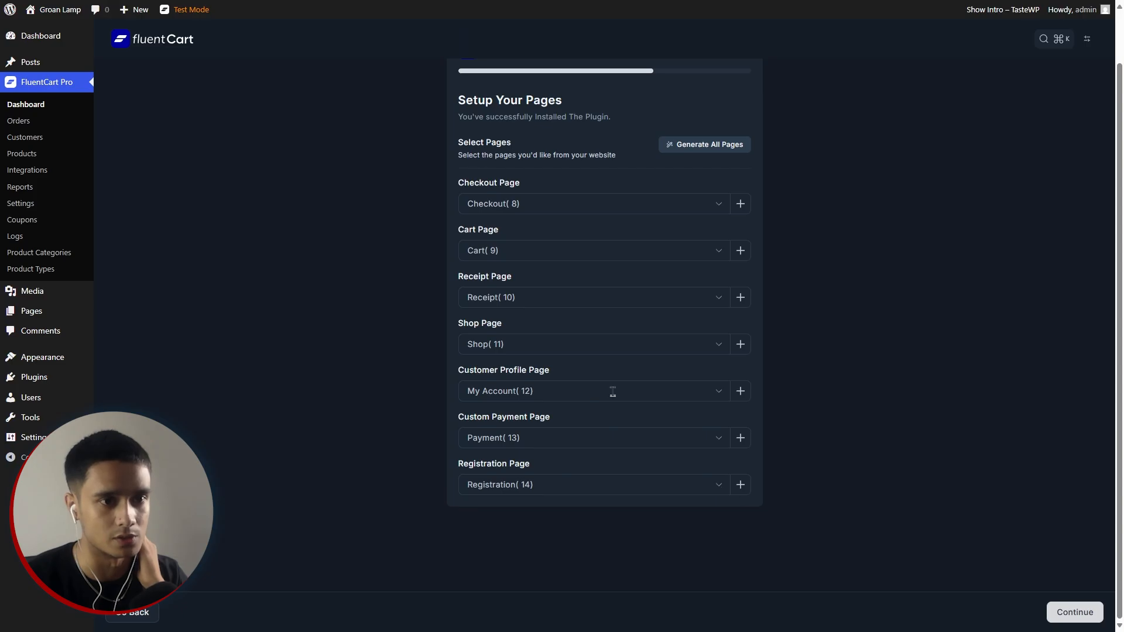
pyautogui.scroll(2, 613, 416)
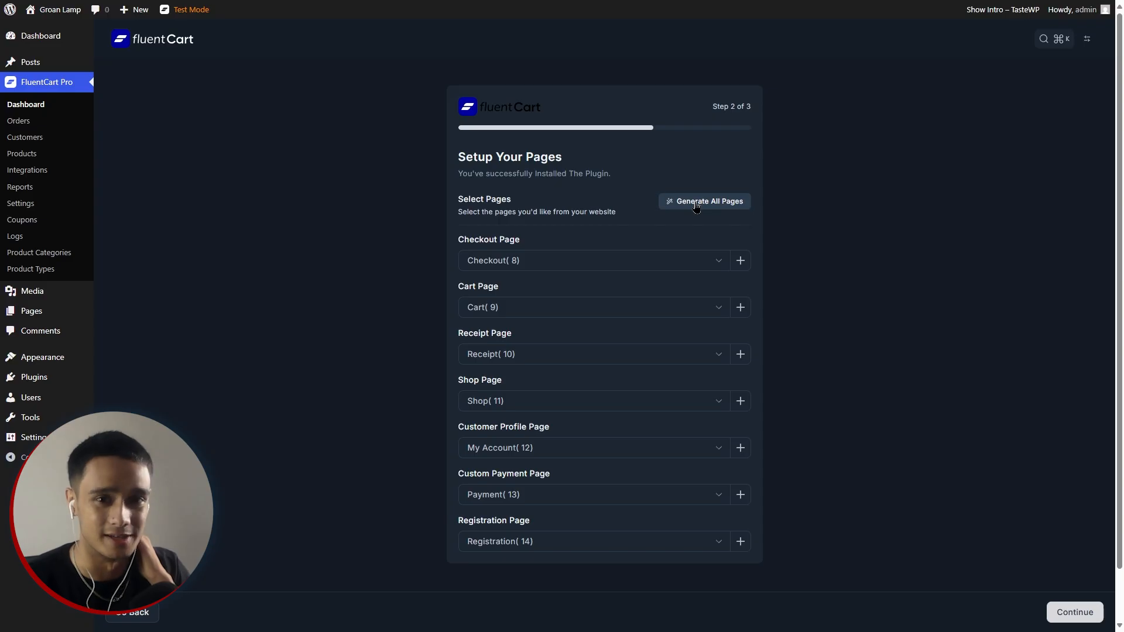
# Choose the Menswear sample products, save the setup, and dismiss the Congratulations dialog.
pyautogui.click(1073, 612)
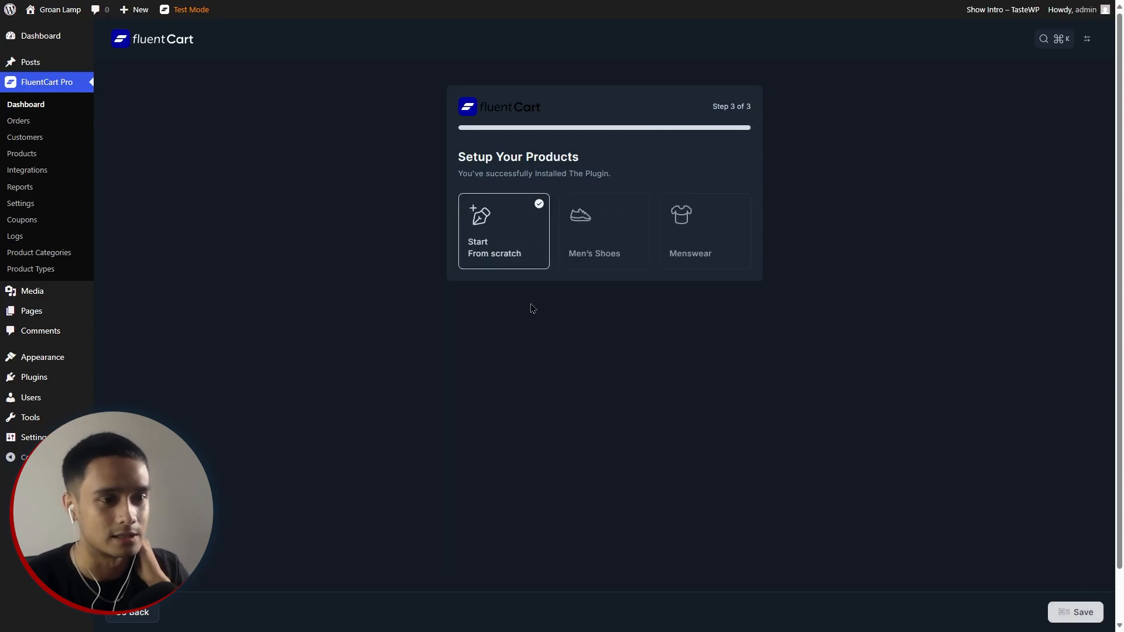
pyautogui.click(605, 246)
pyautogui.click(705, 247)
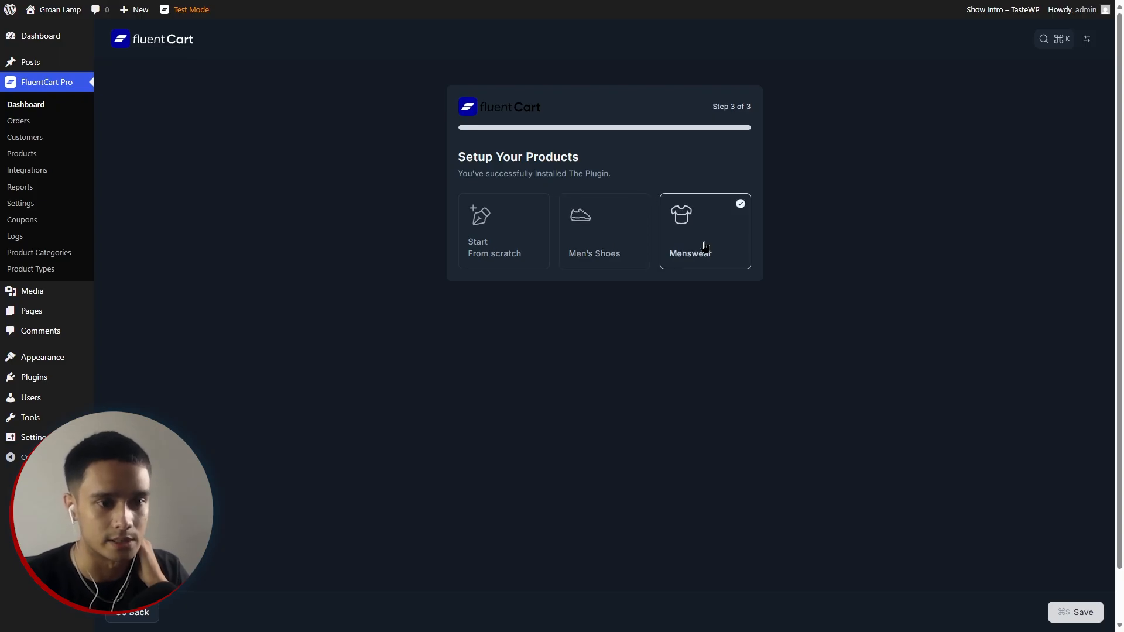
pyautogui.click(1075, 612)
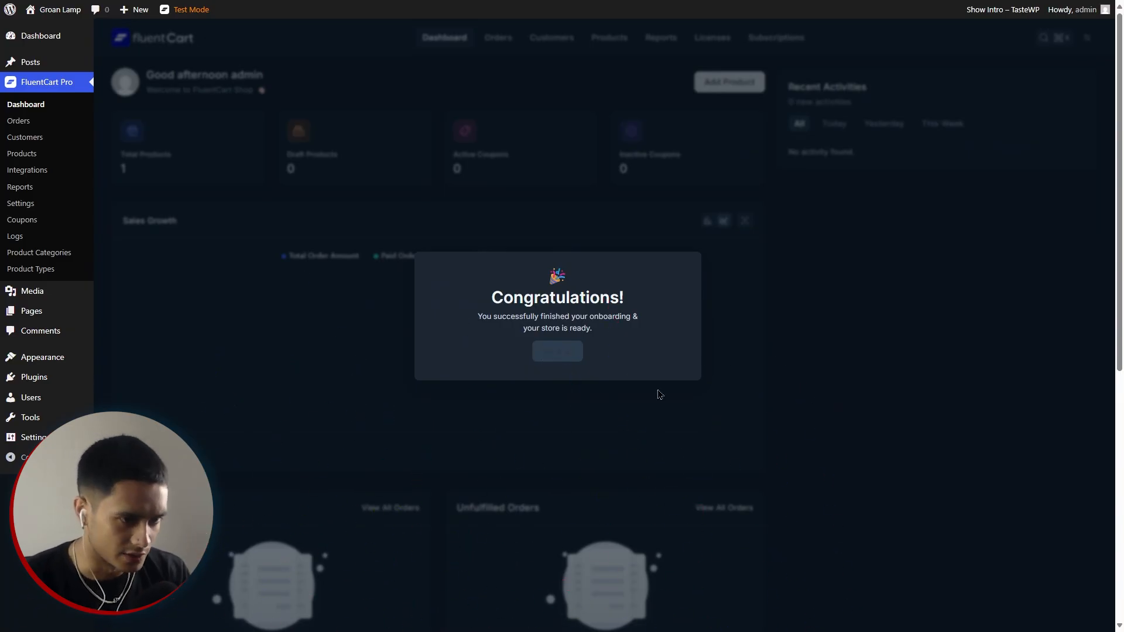
pyautogui.click(557, 352)
pyautogui.click(1088, 38)
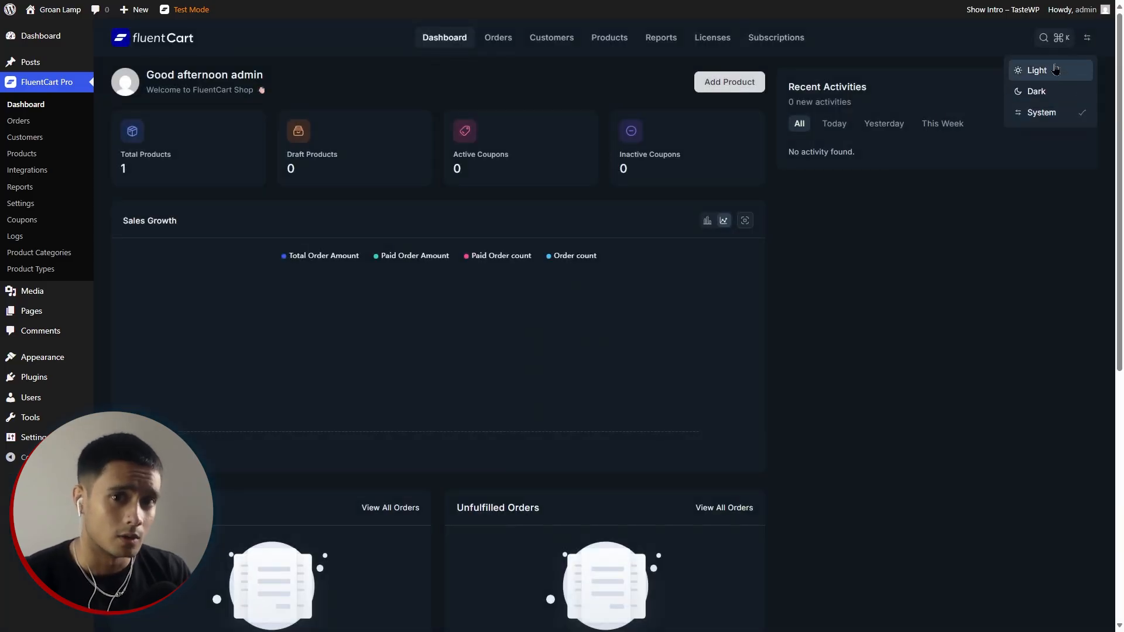
# Switch the FluentCart dashboard to the Light theme.
pyautogui.click(1092, 39)
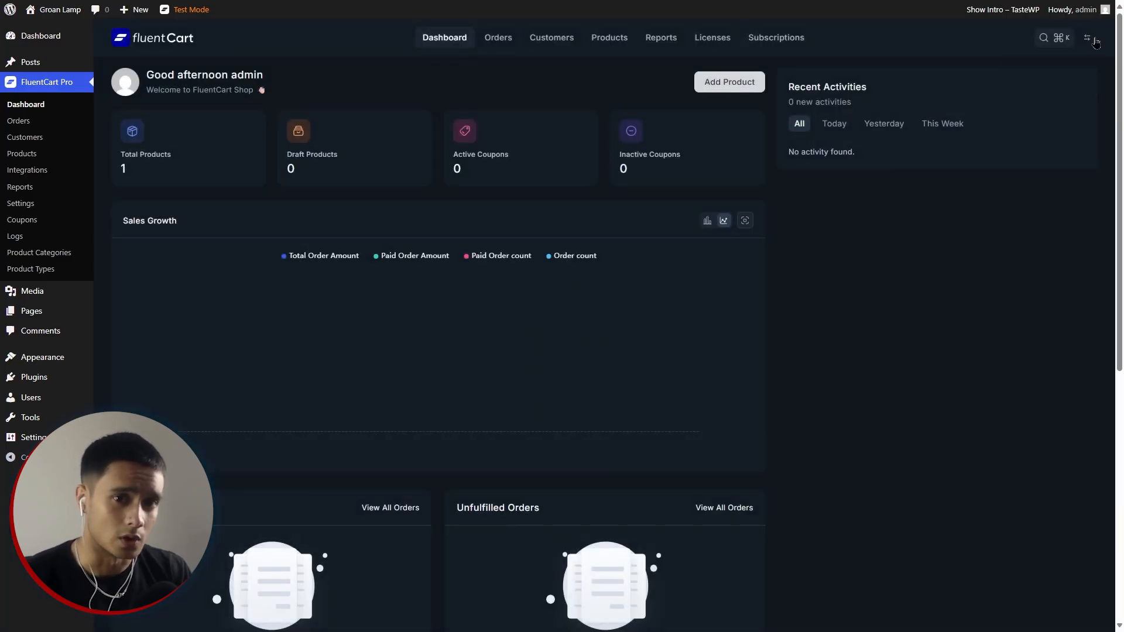
pyautogui.click(1093, 39)
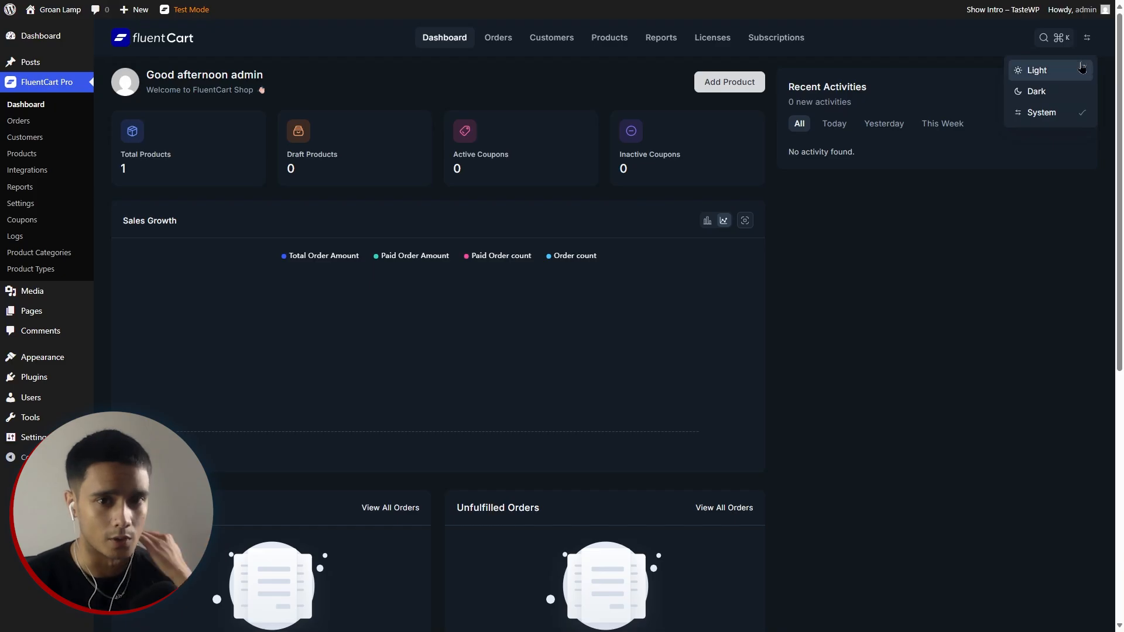
pyautogui.click(1047, 72)
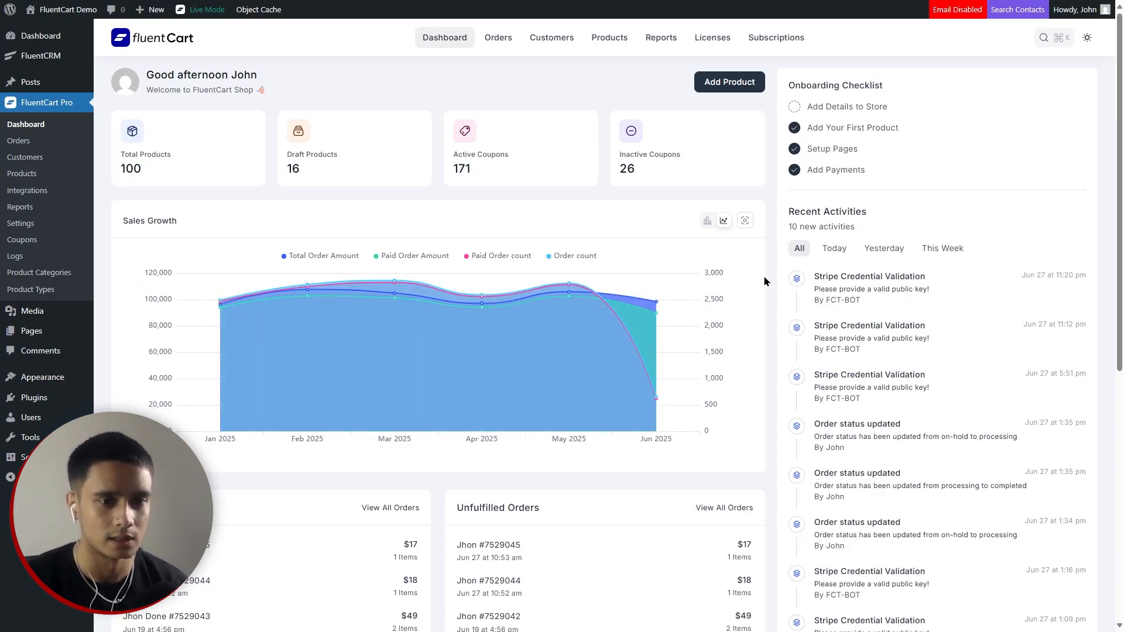
# Inspect per-country order counts on the dashboard's Order Heat Map.
pyautogui.scroll(-8, 764, 282)
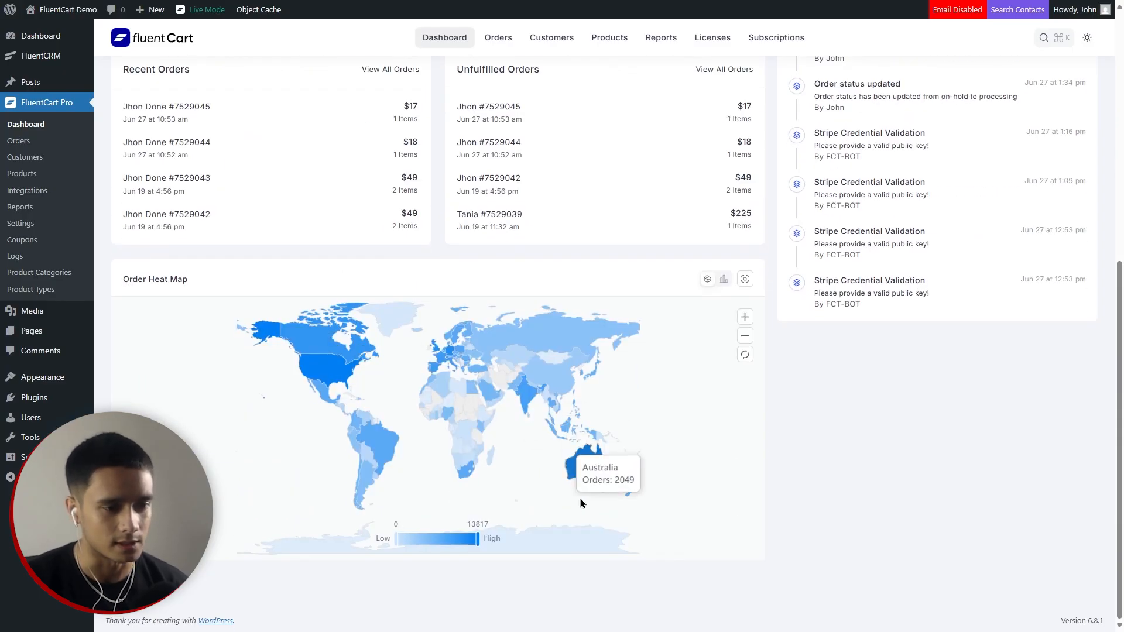
pyautogui.moveTo(522, 402)
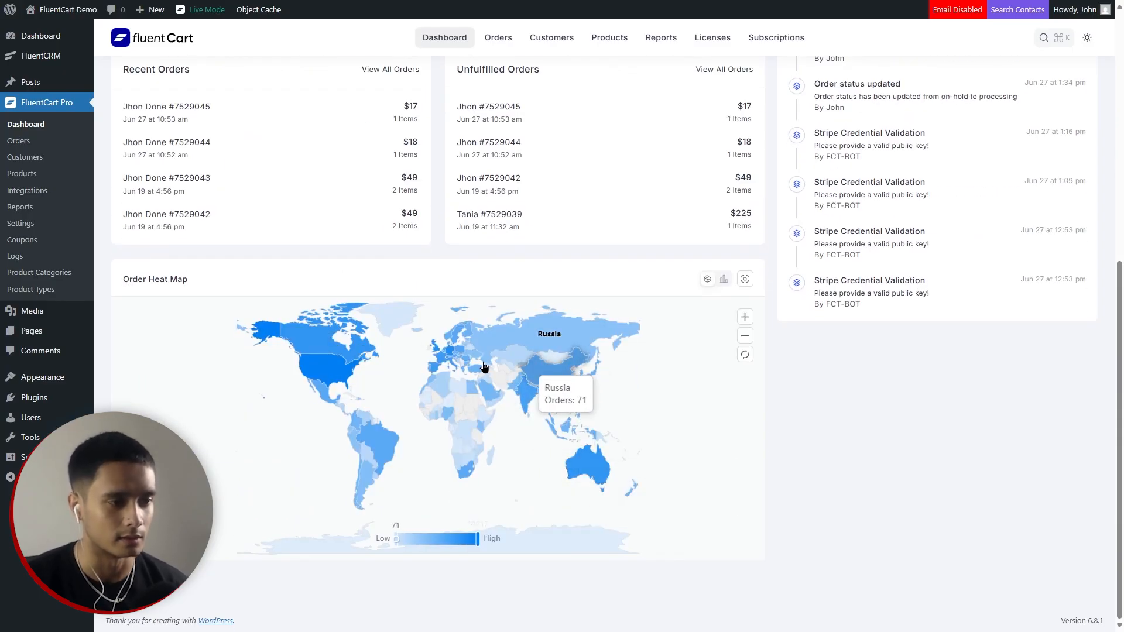
pyautogui.scroll(8, 766, 325)
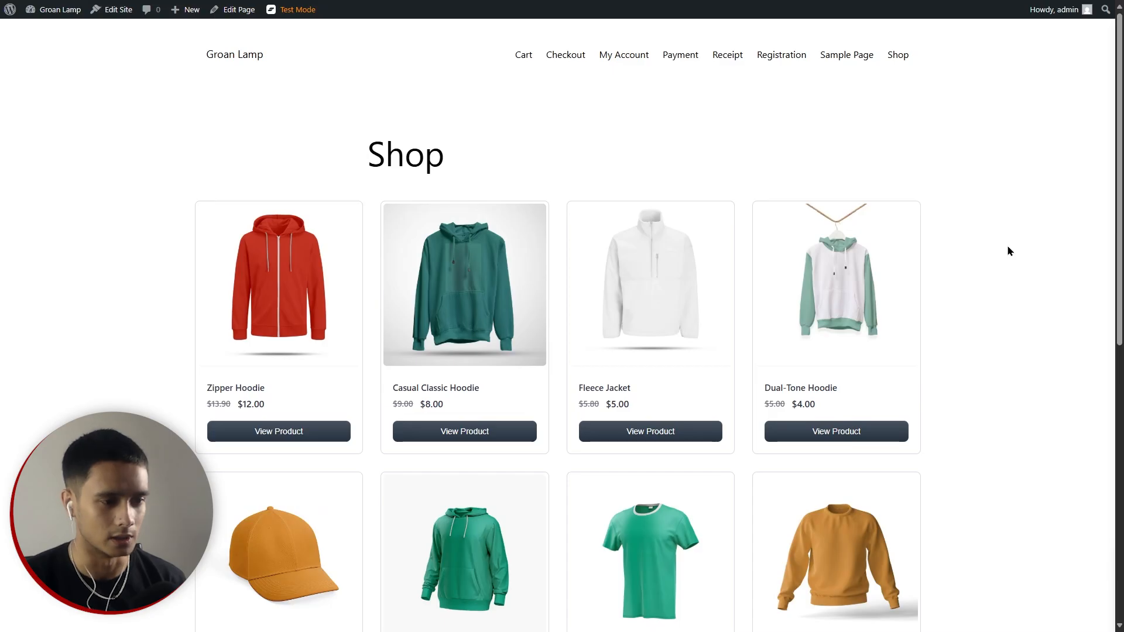
# Preview the Zipper Hoodie in the Shop page's quick view.
pyautogui.scroll(-7, 1007, 251)
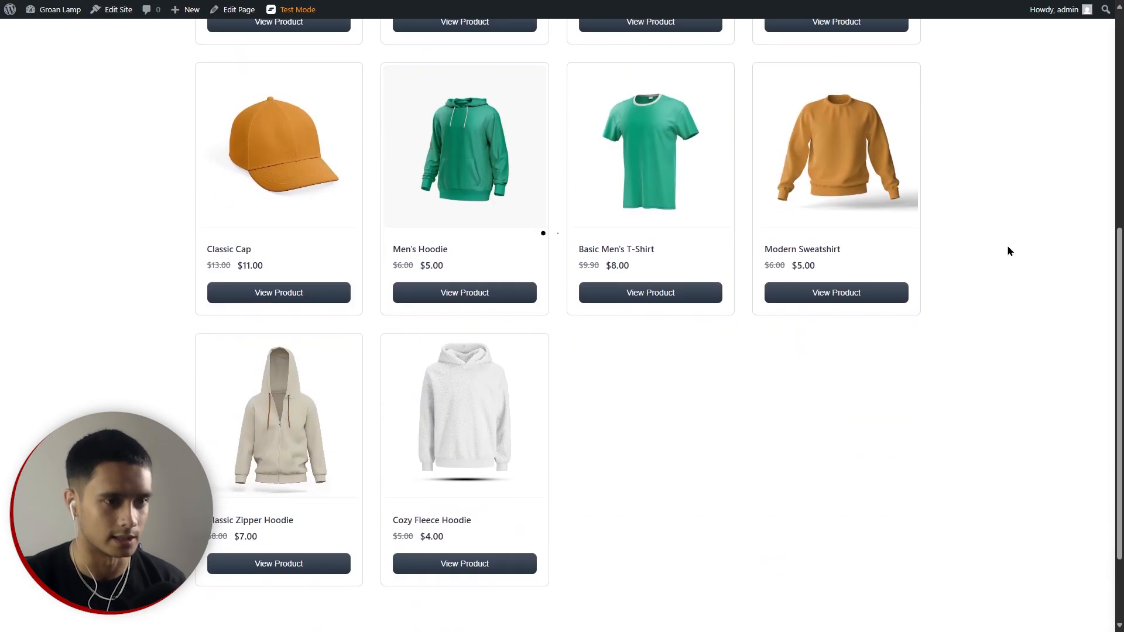
pyautogui.scroll(5, 1000, 275)
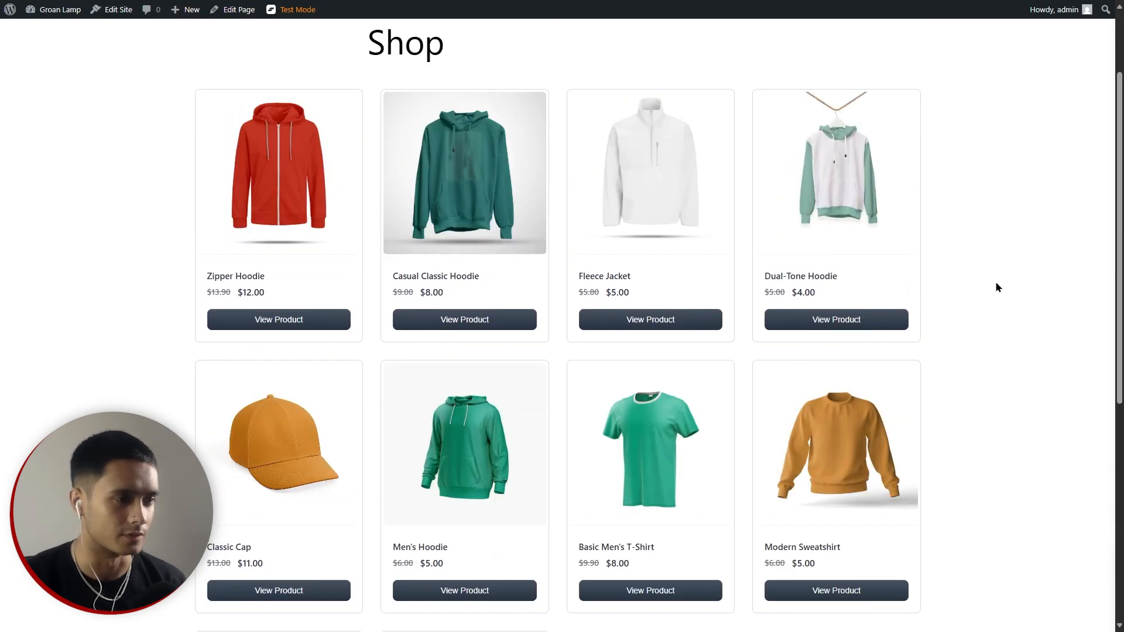
pyautogui.click(305, 321)
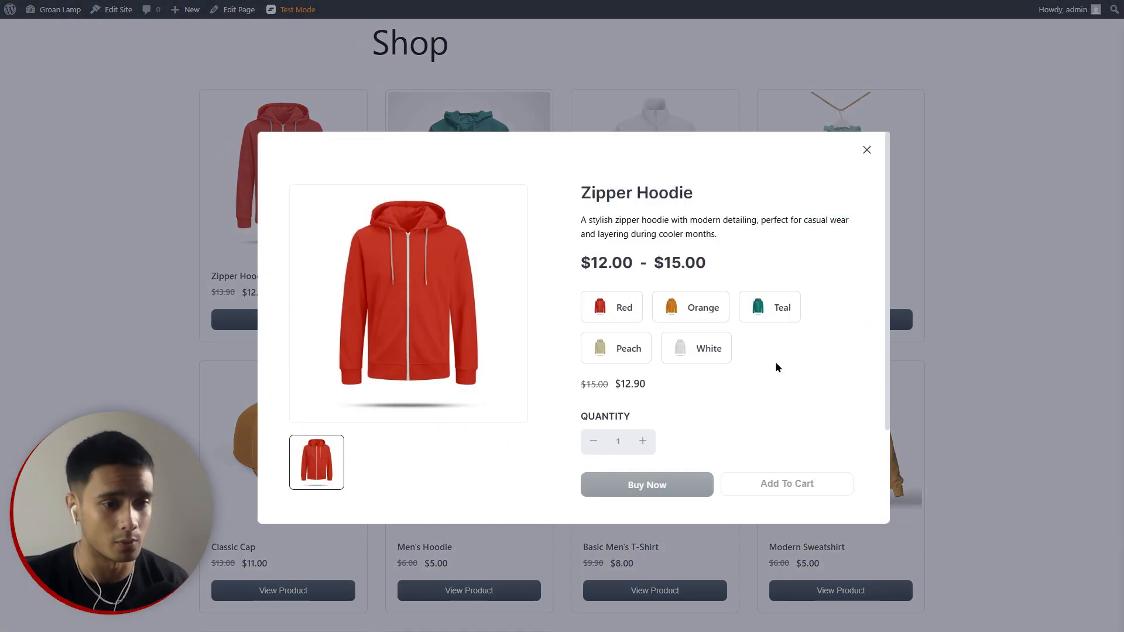
pyautogui.scroll(-1, 774, 360)
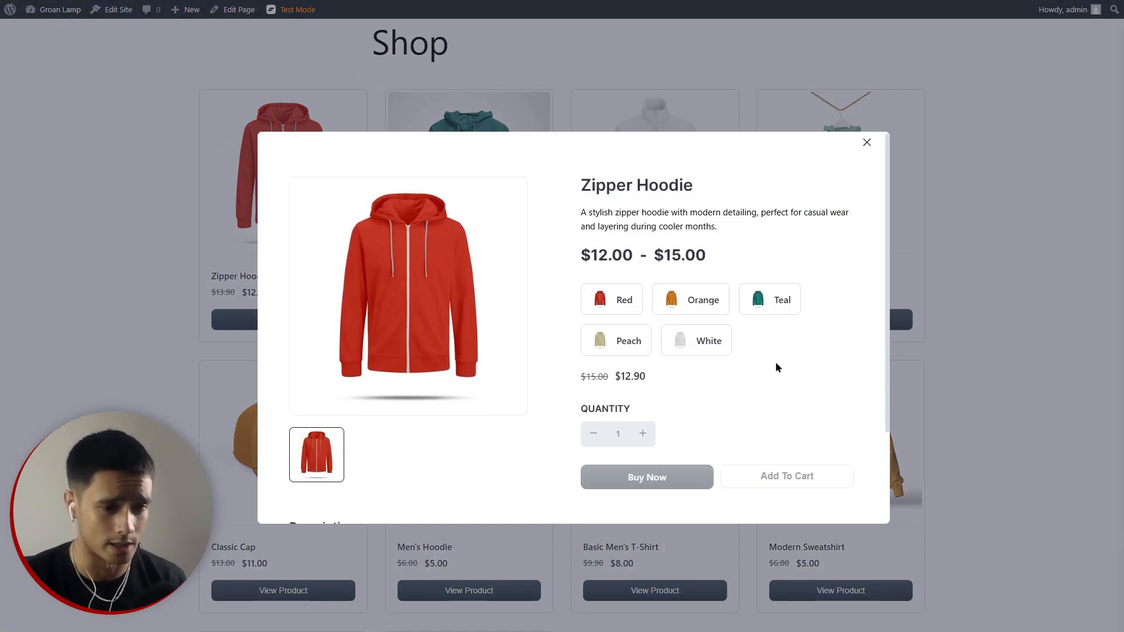
pyautogui.scroll(1, 779, 363)
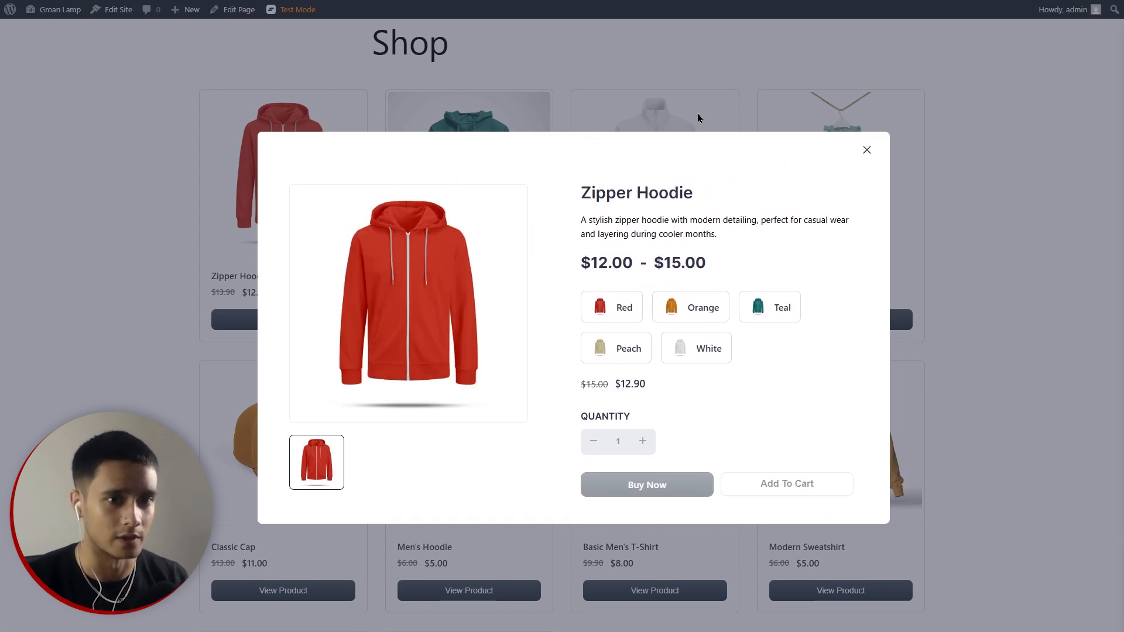
pyautogui.click(868, 152)
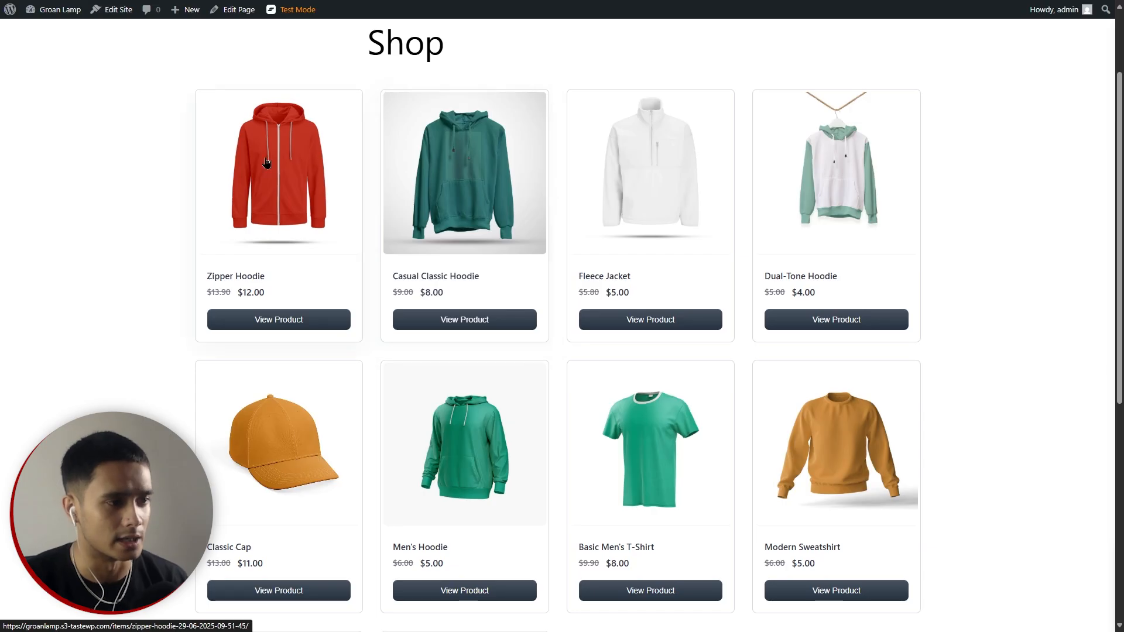
# Compare the Zipper Hoodie's Red, Orange, Teal, White and Peach variants, settling on Red.
pyautogui.click(294, 231)
pyautogui.scroll(3, 818, 395)
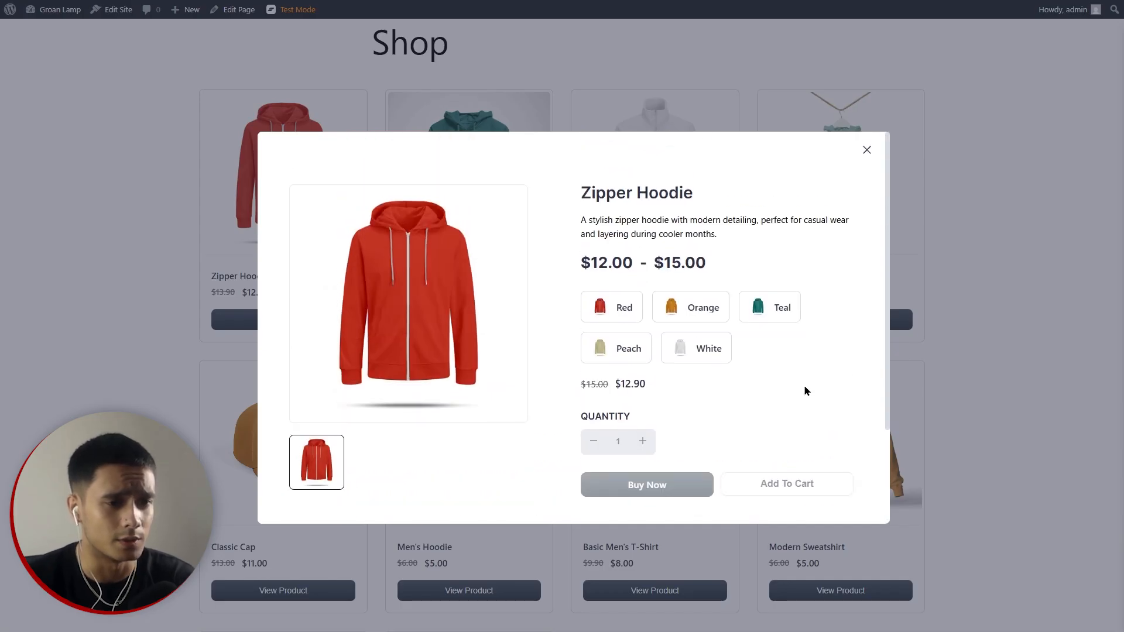
pyautogui.click(612, 306)
pyautogui.click(704, 317)
pyautogui.click(761, 318)
pyautogui.click(706, 353)
pyautogui.click(623, 350)
pyautogui.click(687, 354)
pyautogui.click(763, 316)
pyautogui.click(672, 316)
pyautogui.click(602, 306)
# Add three red Zipper Hoodies to the cart.
pyautogui.scroll(-2, 732, 363)
pyautogui.click(642, 323)
pyautogui.click(642, 324)
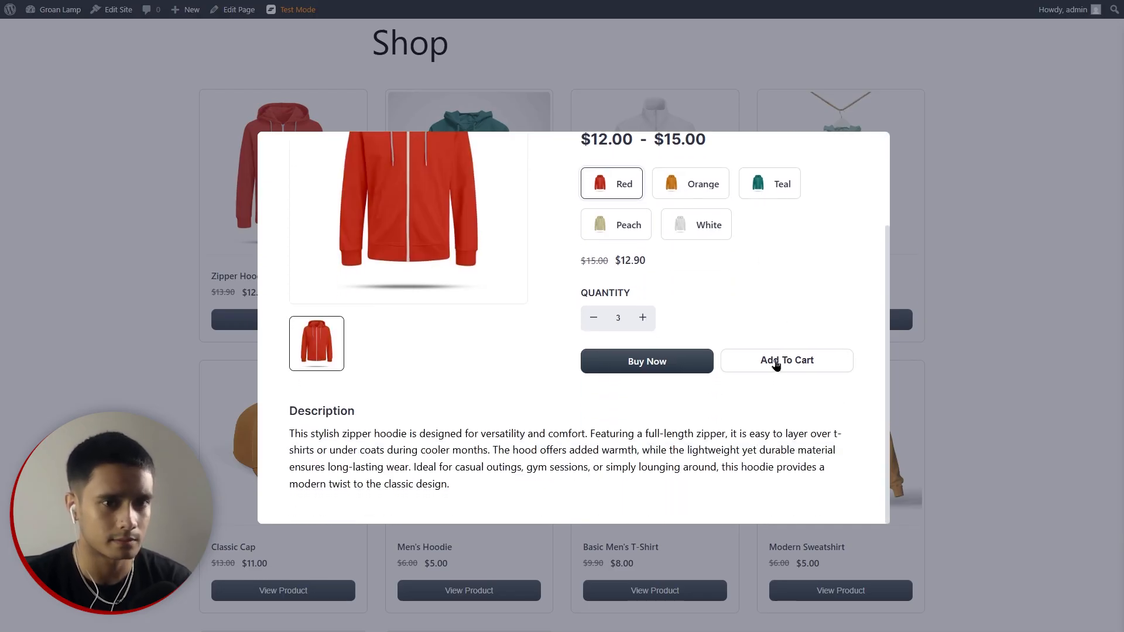
pyautogui.click(773, 363)
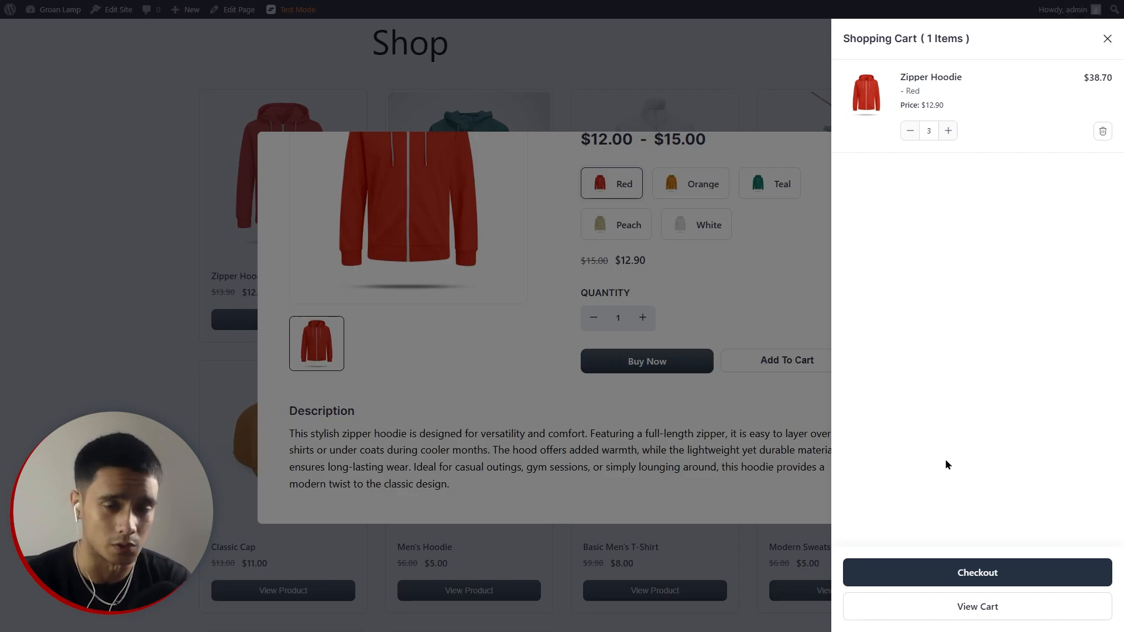
# Proceed to checkout and review the $38.70 order summary.
pyautogui.click(700, 352)
pyautogui.scroll(-8, 859, 408)
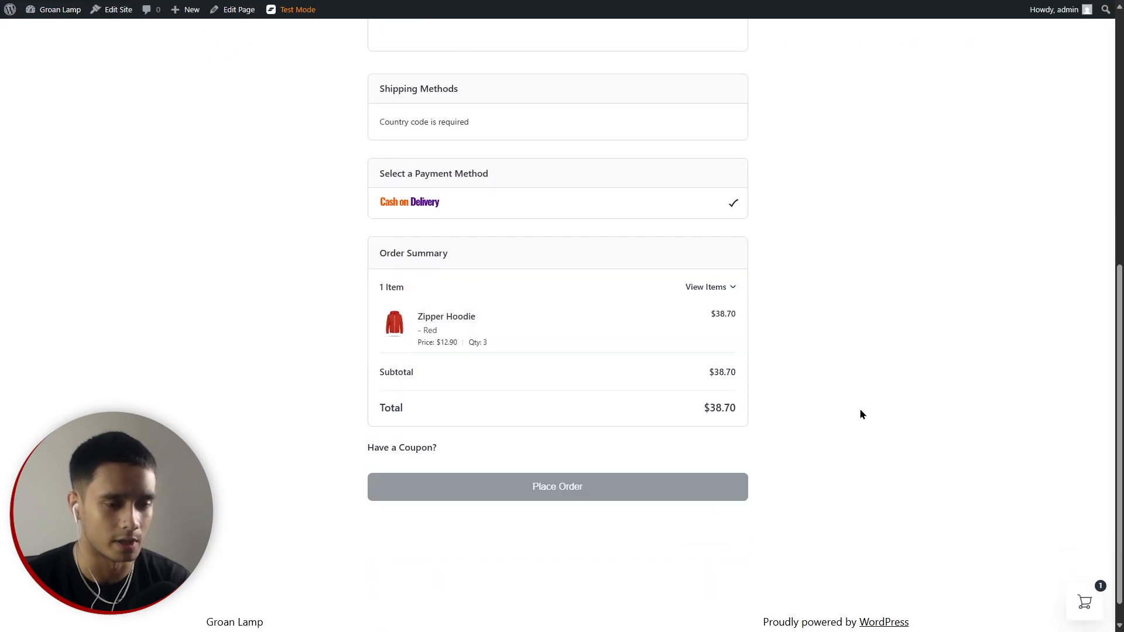
pyautogui.scroll(6, 859, 409)
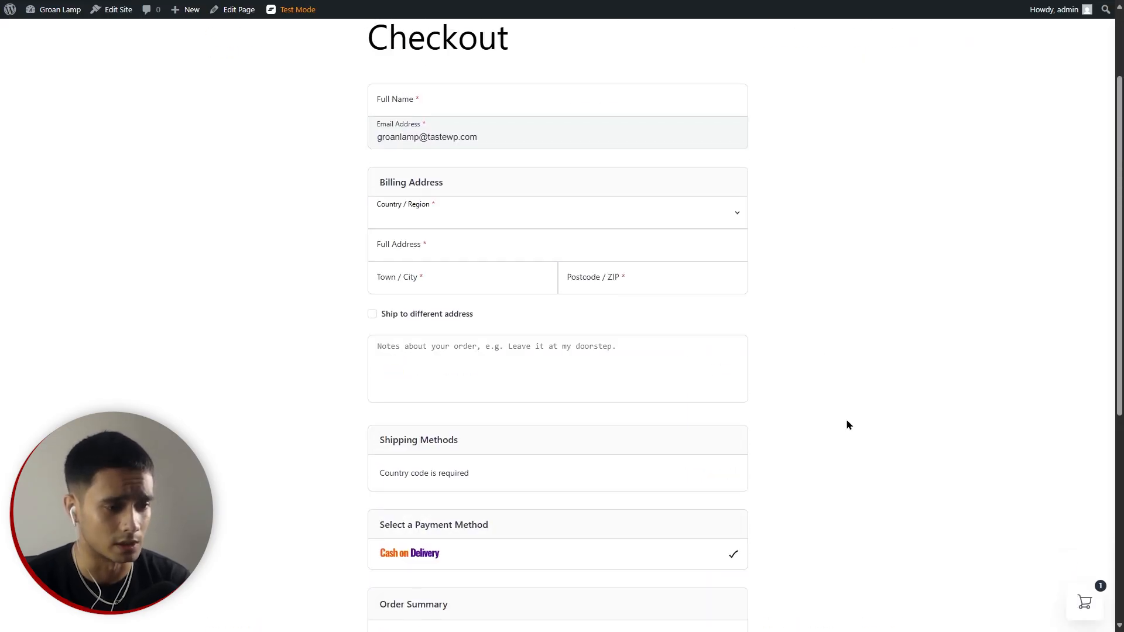
pyautogui.scroll(-1, 639, 482)
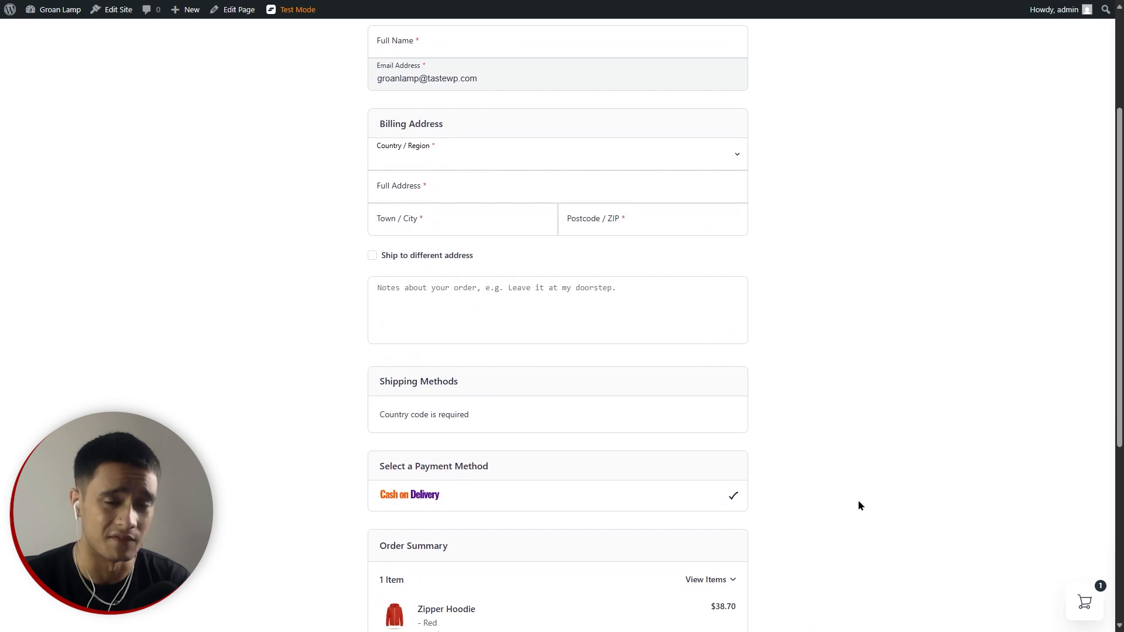
pyautogui.scroll(3, 858, 502)
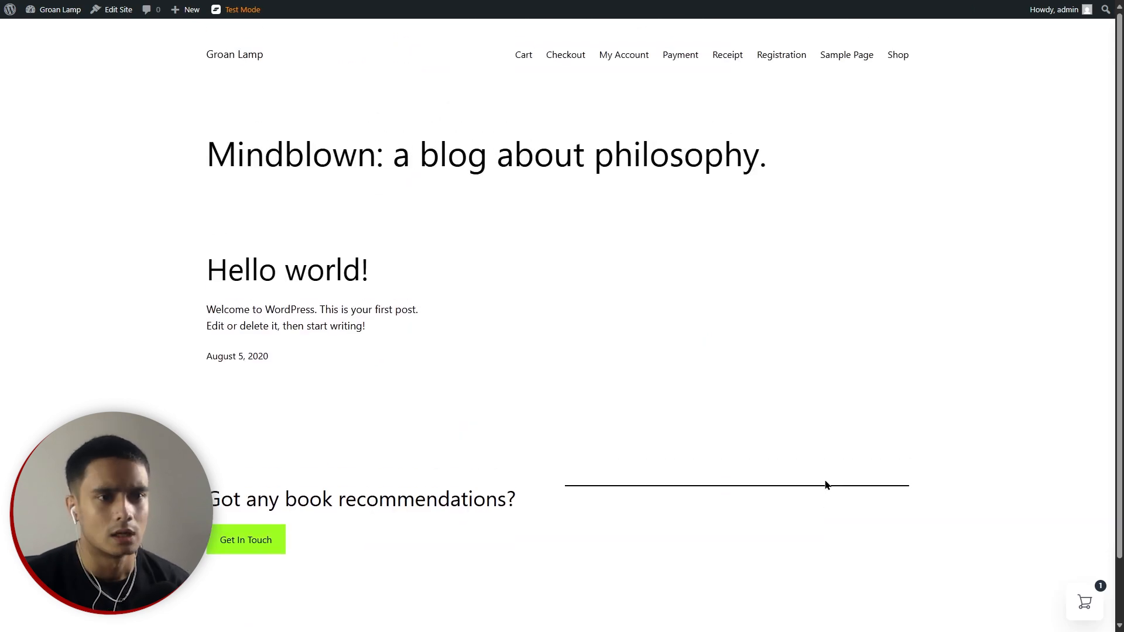
# Preview the storefront Registration, Receipt, Payment and My Account pages.
pyautogui.click(781, 54)
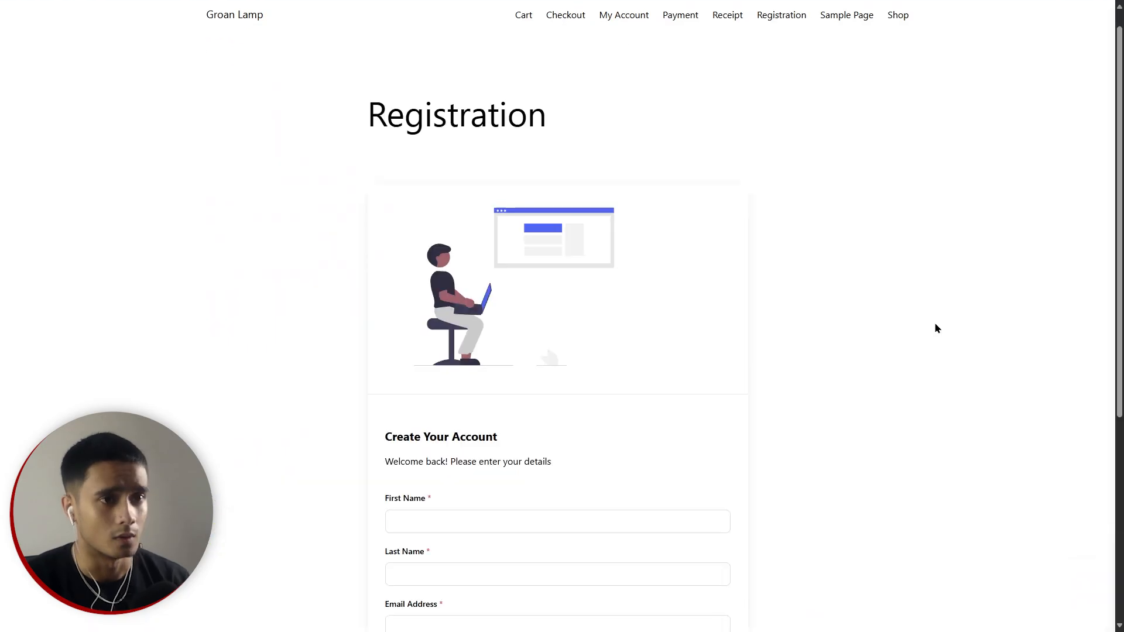
pyautogui.scroll(-3, 935, 324)
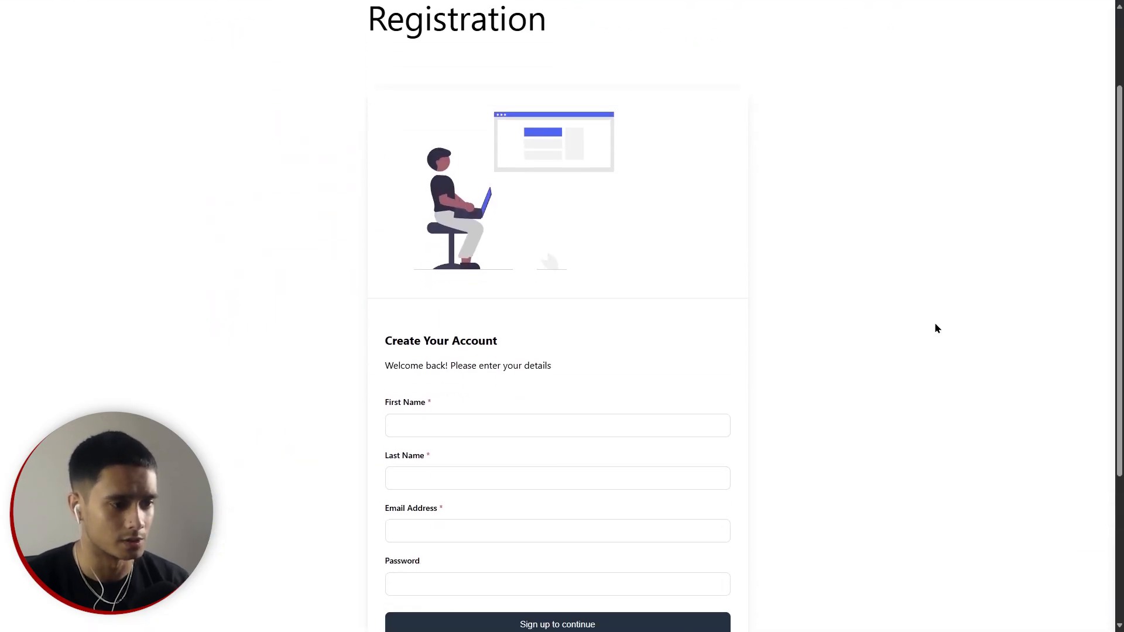
pyautogui.scroll(-1, 935, 329)
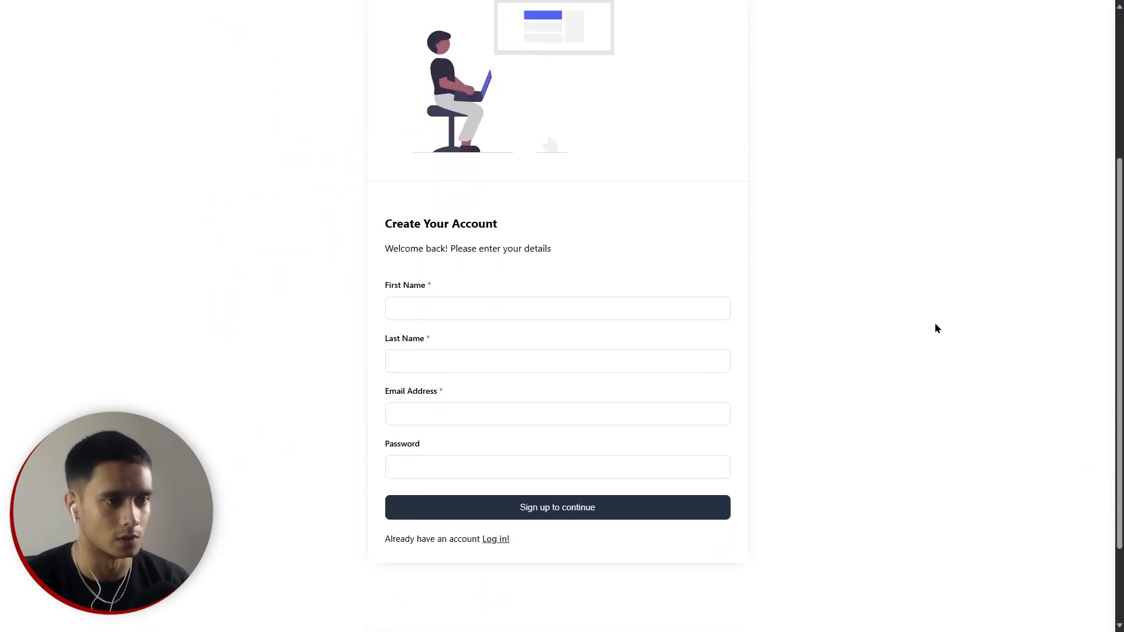
pyautogui.scroll(4, 943, 338)
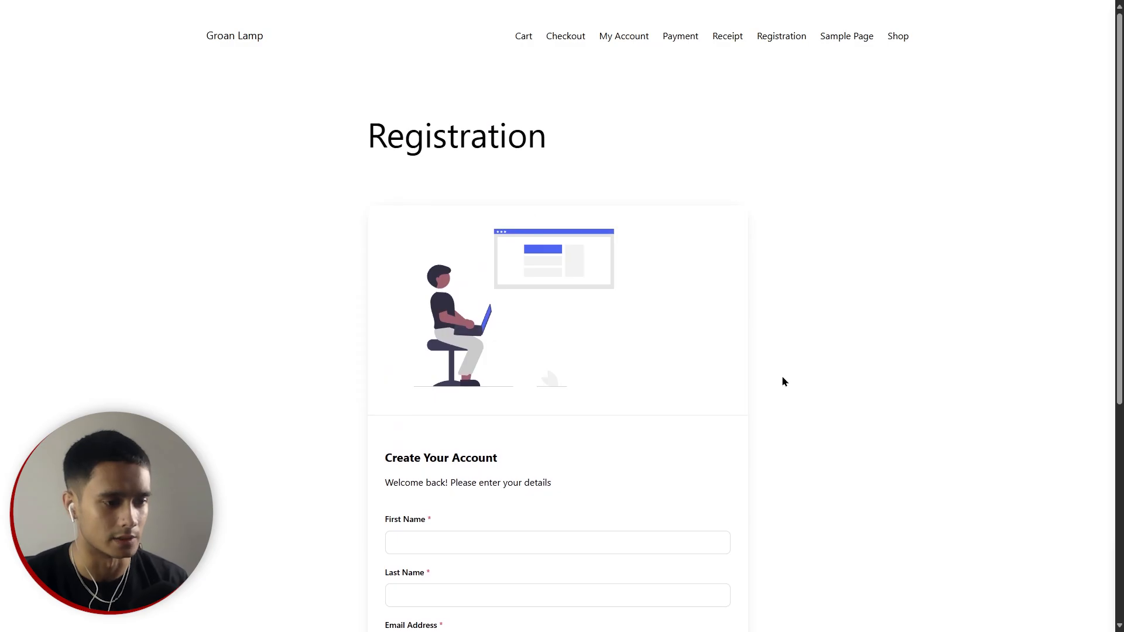
pyautogui.scroll(-5, 888, 384)
pyautogui.scroll(5, 888, 384)
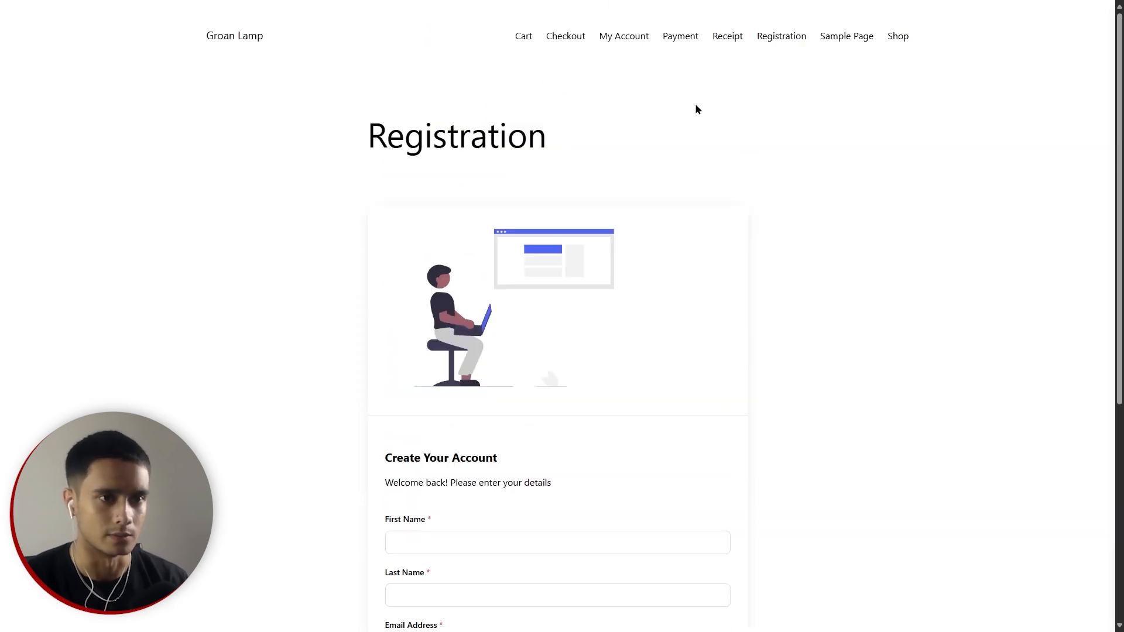
pyautogui.click(727, 37)
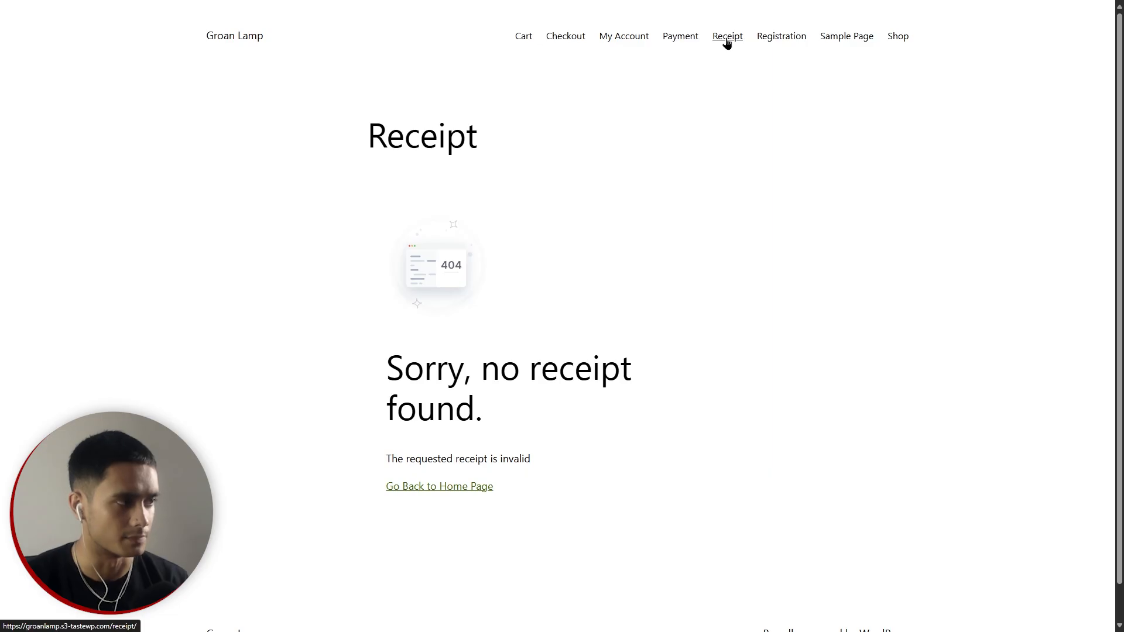
pyautogui.click(688, 43)
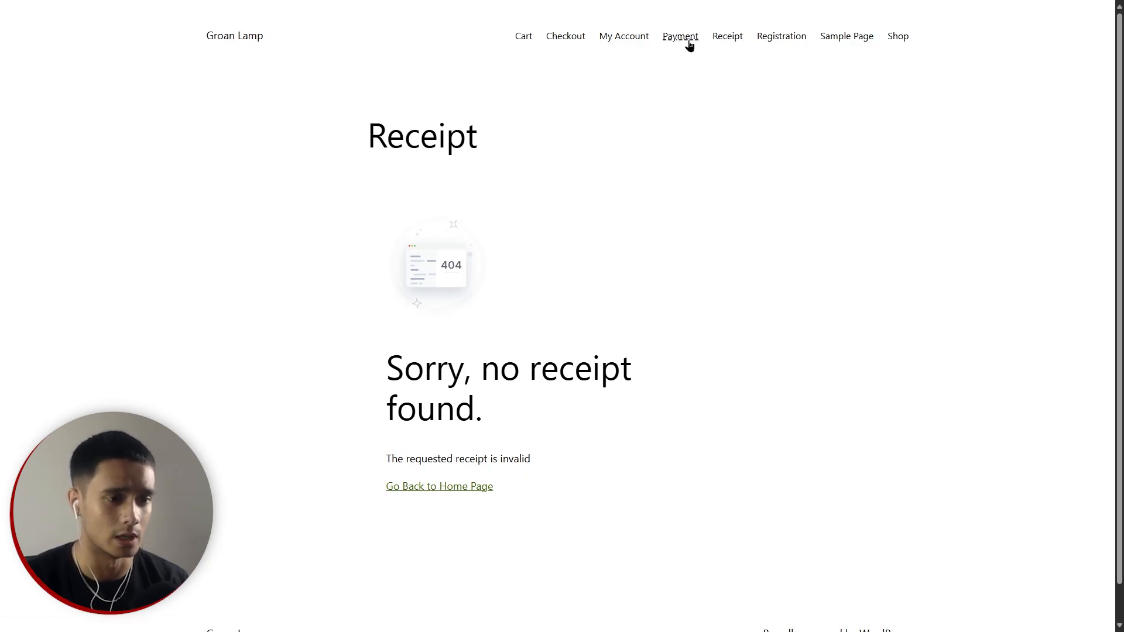
pyautogui.click(633, 44)
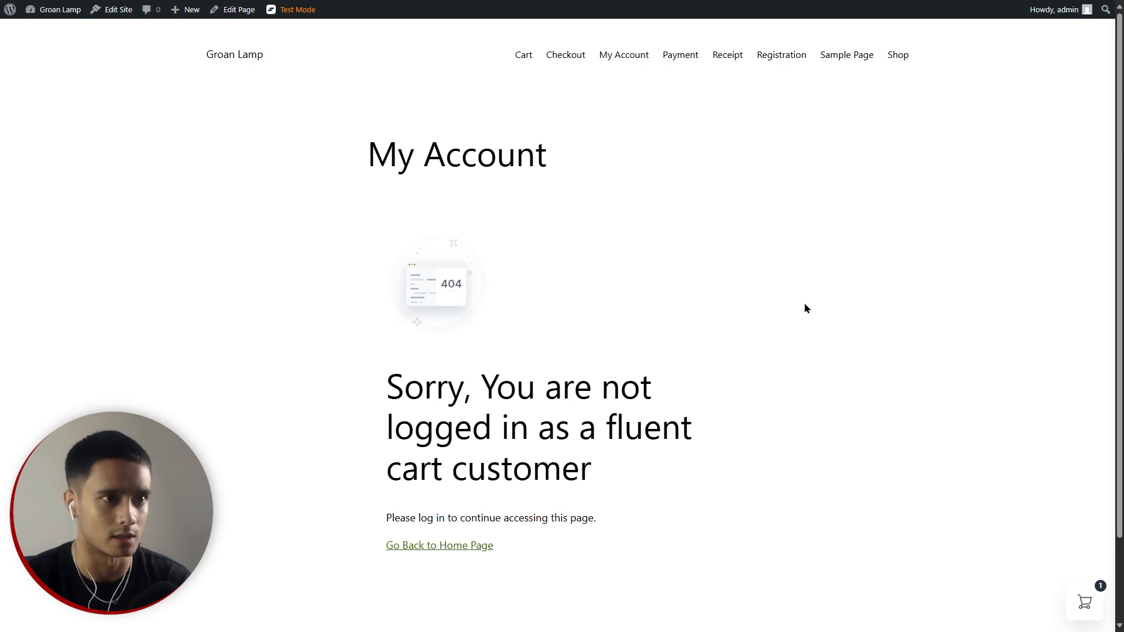
# Preview the Checkout page, then open and close the cart drawer.
pyautogui.click(561, 61)
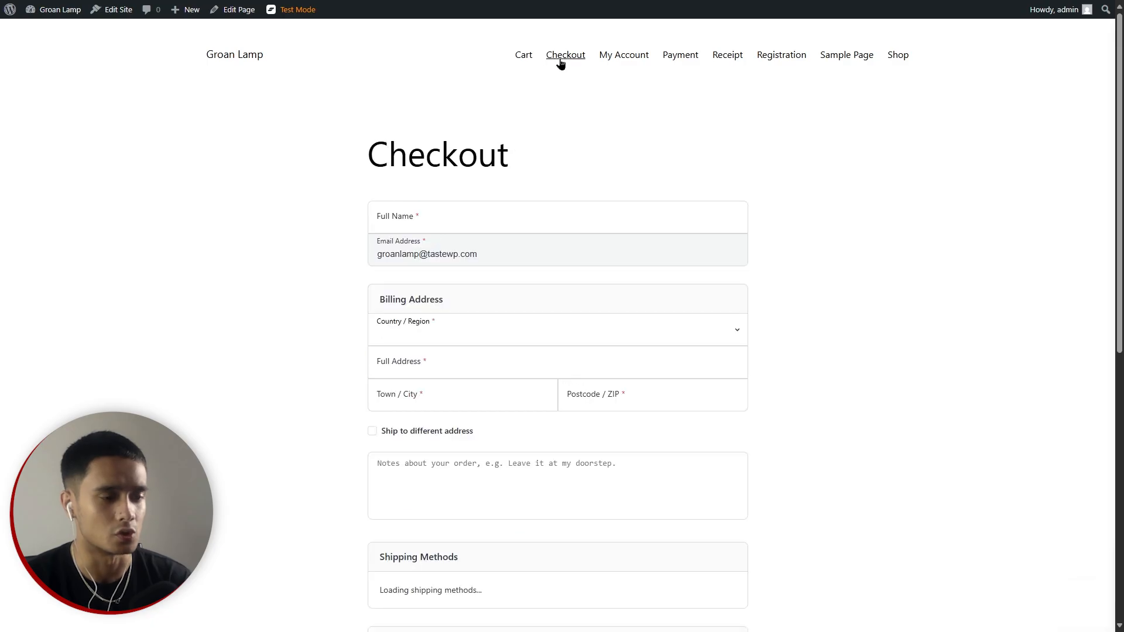
pyautogui.scroll(-1, 785, 334)
pyautogui.scroll(-7, 784, 334)
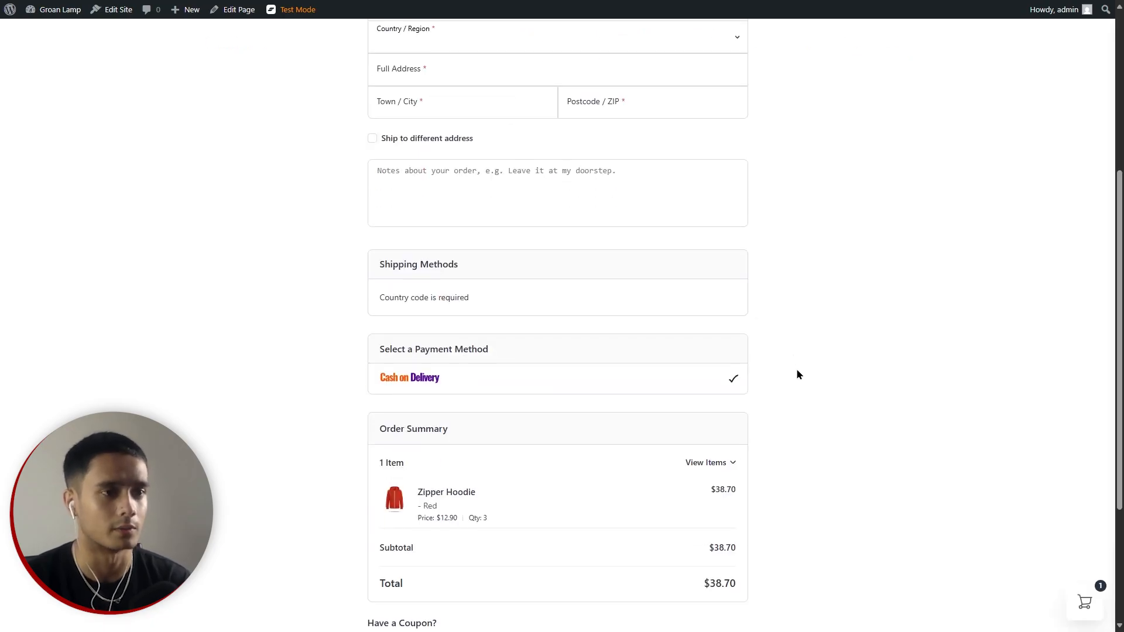
pyautogui.scroll(8, 799, 389)
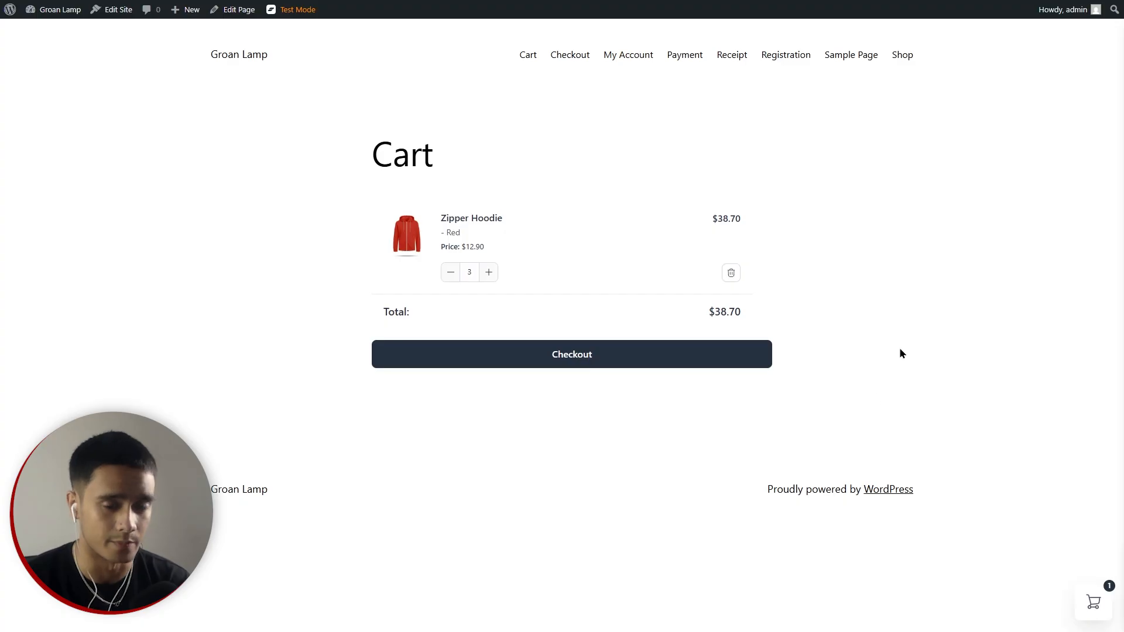
pyautogui.click(1094, 603)
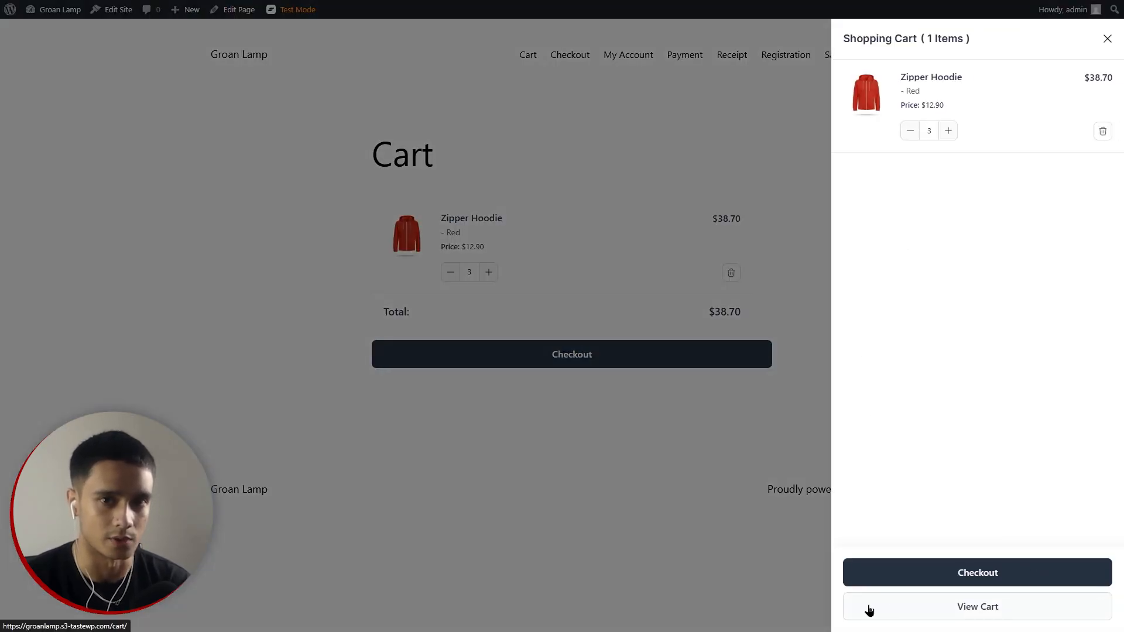
pyautogui.click(1106, 40)
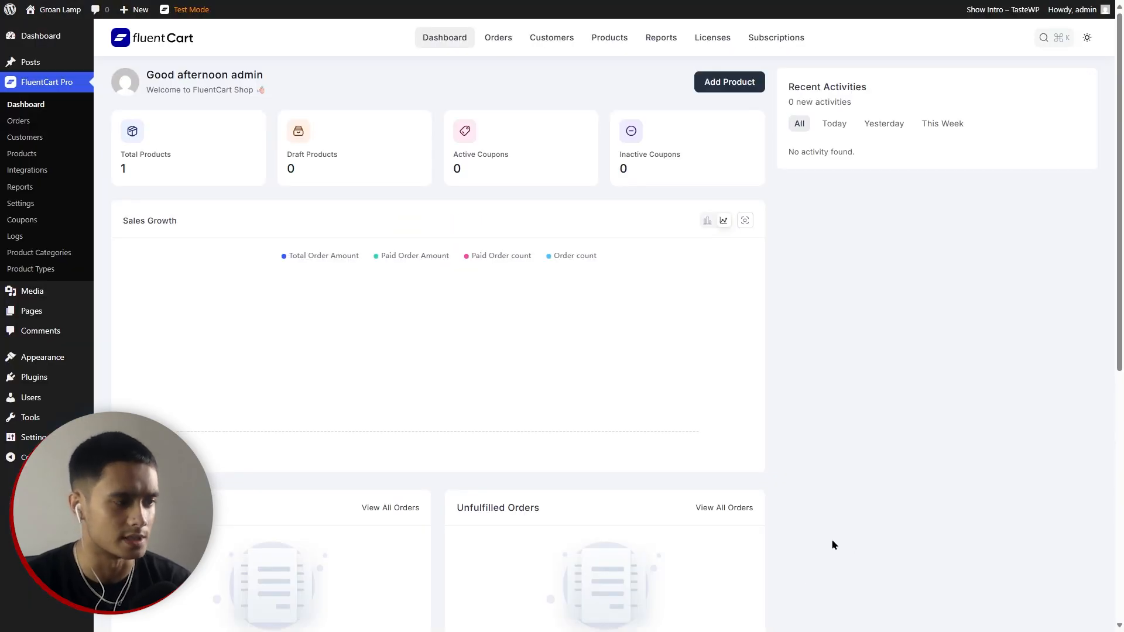
# Collapse the admin menu and view the Orders, Customers and Products lists.
pyautogui.click(35, 457)
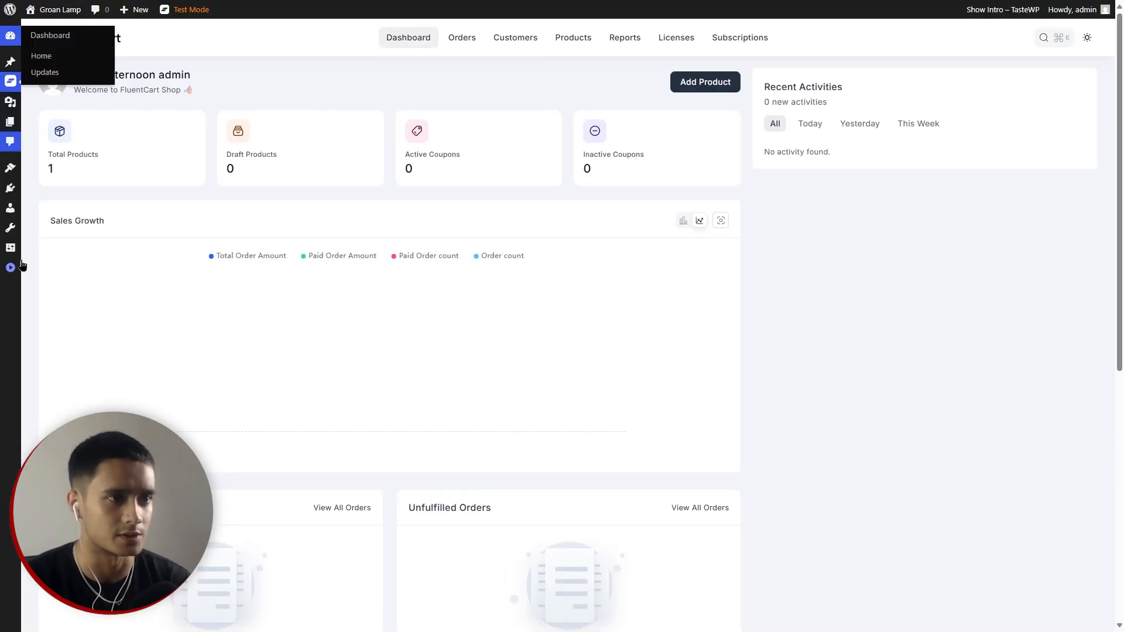
pyautogui.click(457, 38)
pyautogui.click(512, 38)
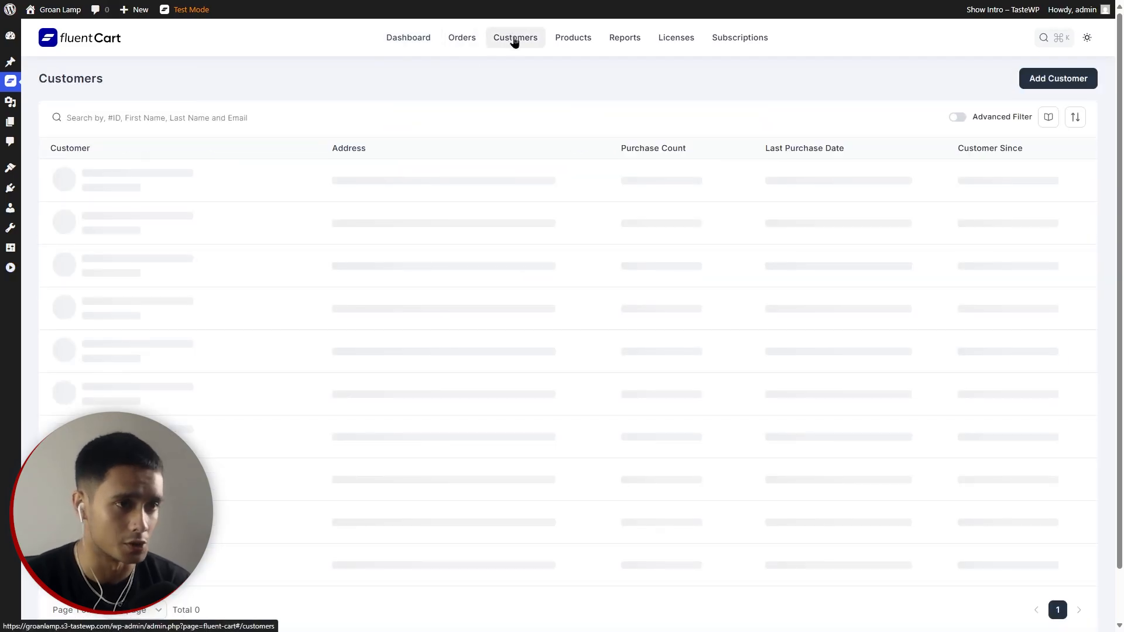
pyautogui.click(577, 38)
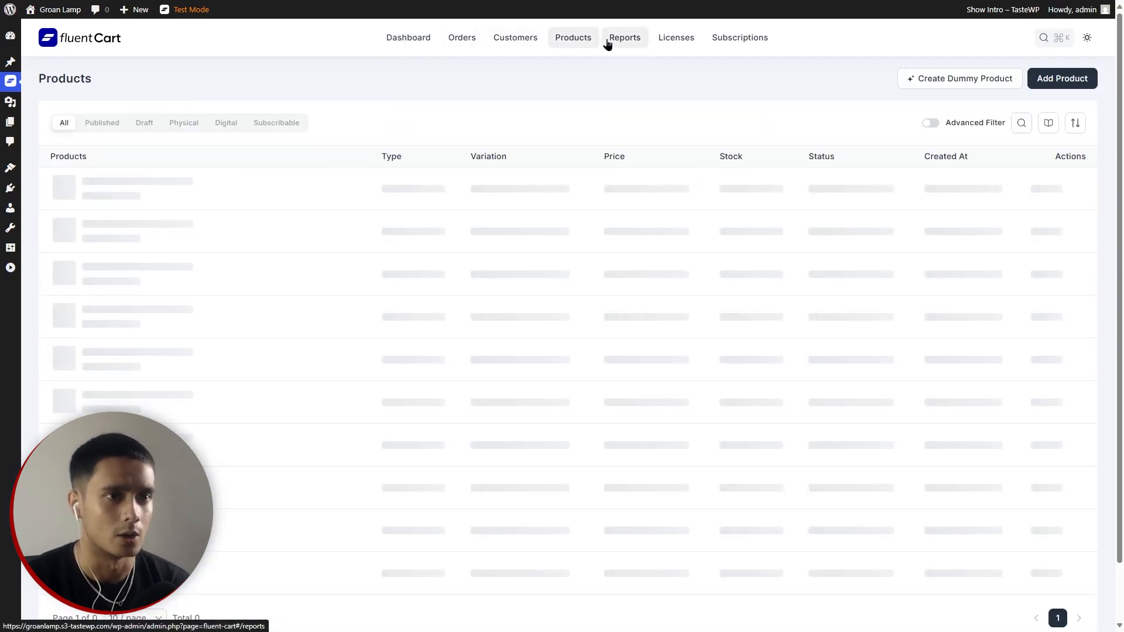
# Review the Reports overview, Licenses and Subscriptions, then return to the Products list.
pyautogui.click(620, 40)
pyautogui.scroll(-5, 564, 364)
pyautogui.scroll(2, 565, 364)
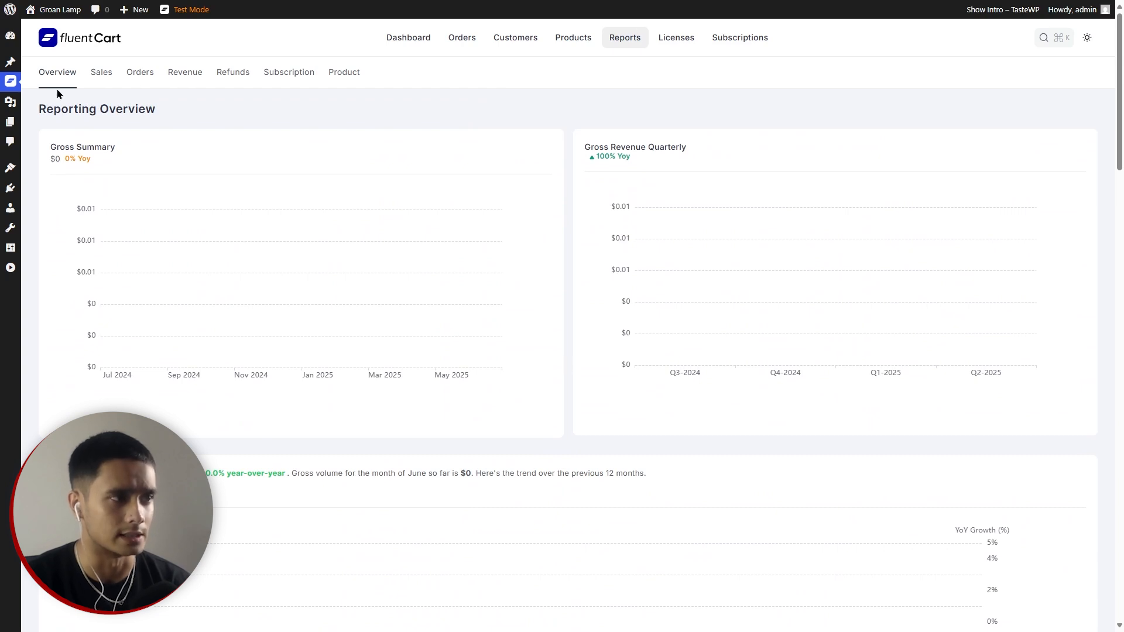
pyautogui.scroll(-12, 467, 233)
pyautogui.scroll(-2, 509, 334)
pyautogui.scroll(8, 511, 338)
pyautogui.scroll(1, 511, 340)
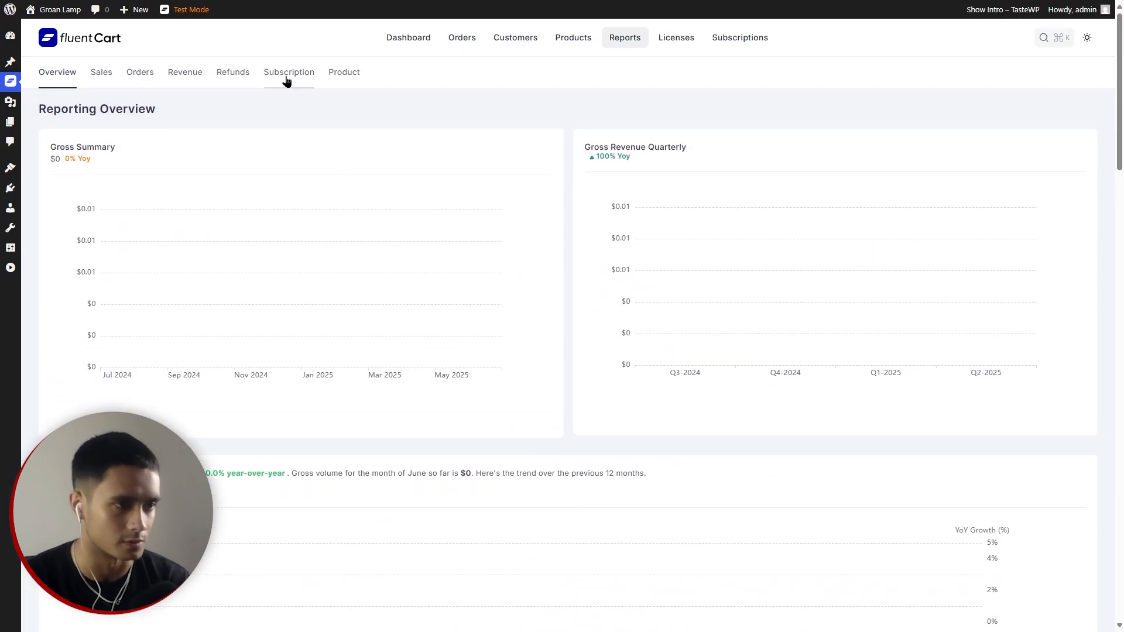
pyautogui.click(683, 47)
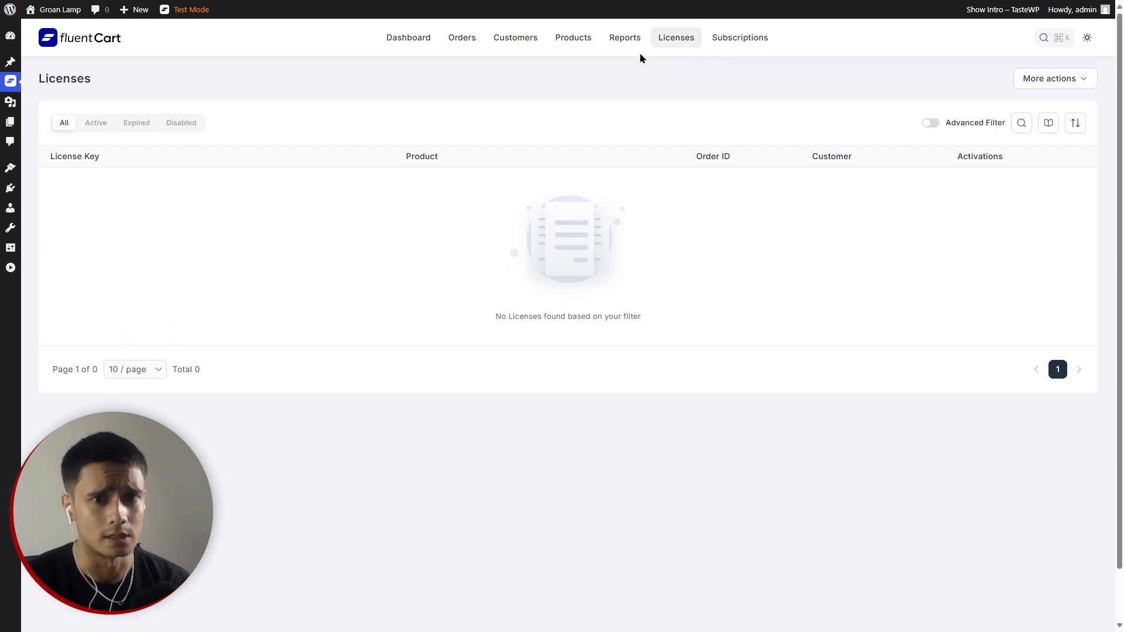
pyautogui.click(720, 40)
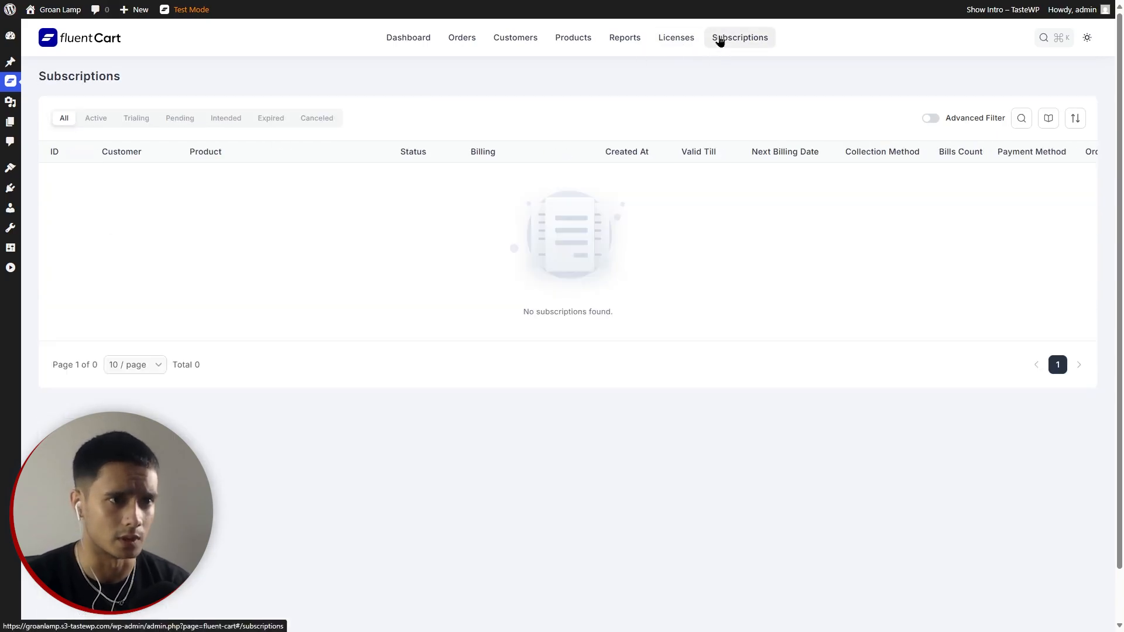
pyautogui.click(582, 40)
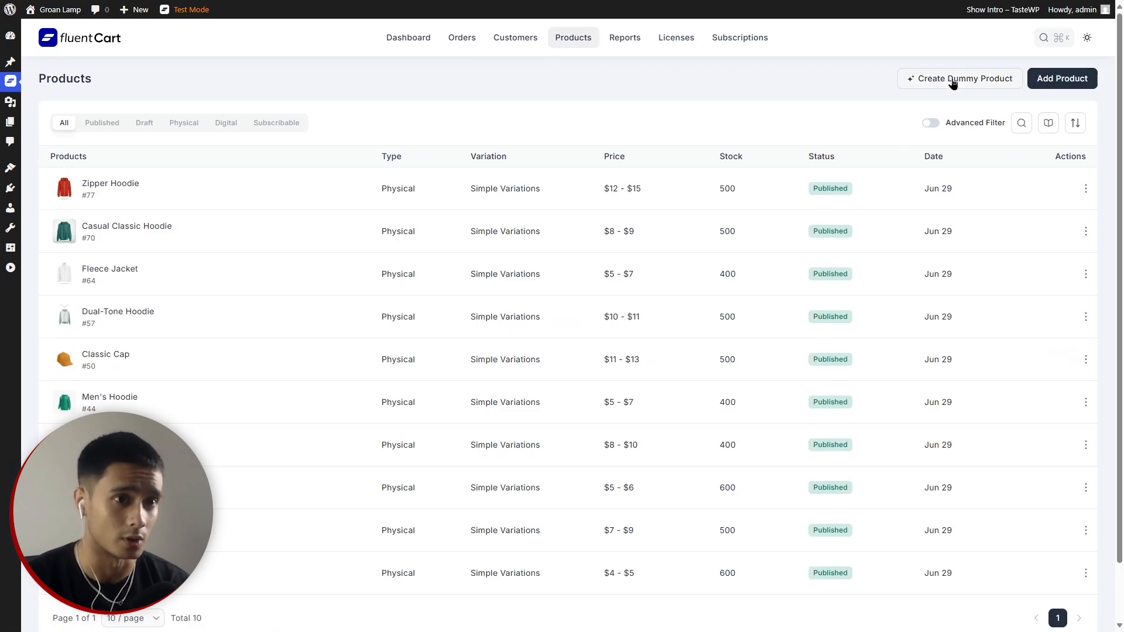
# Create a draft physical product titled 'Zamkai's 100 poems'.
pyautogui.click(1067, 82)
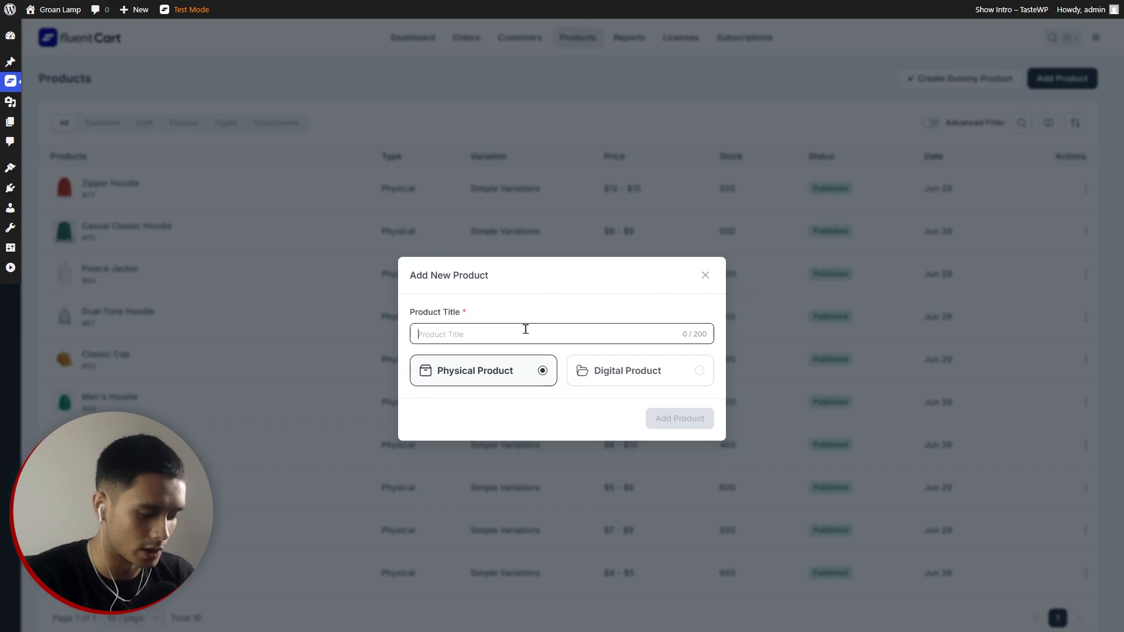
pyautogui.write("Zamkai's 100 poems")
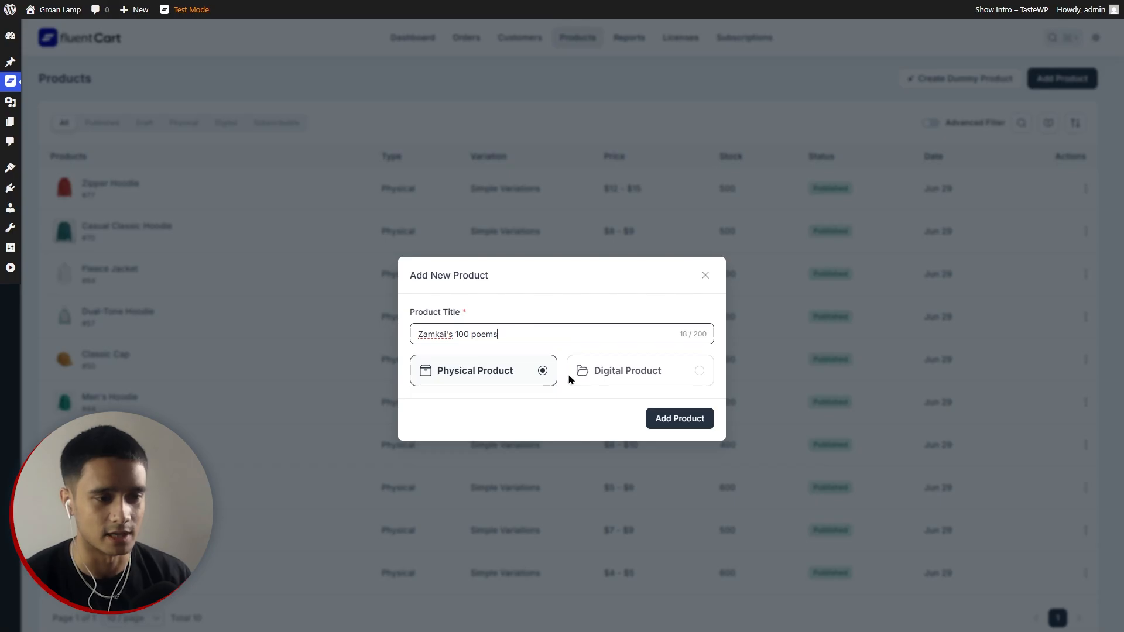
pyautogui.click(658, 419)
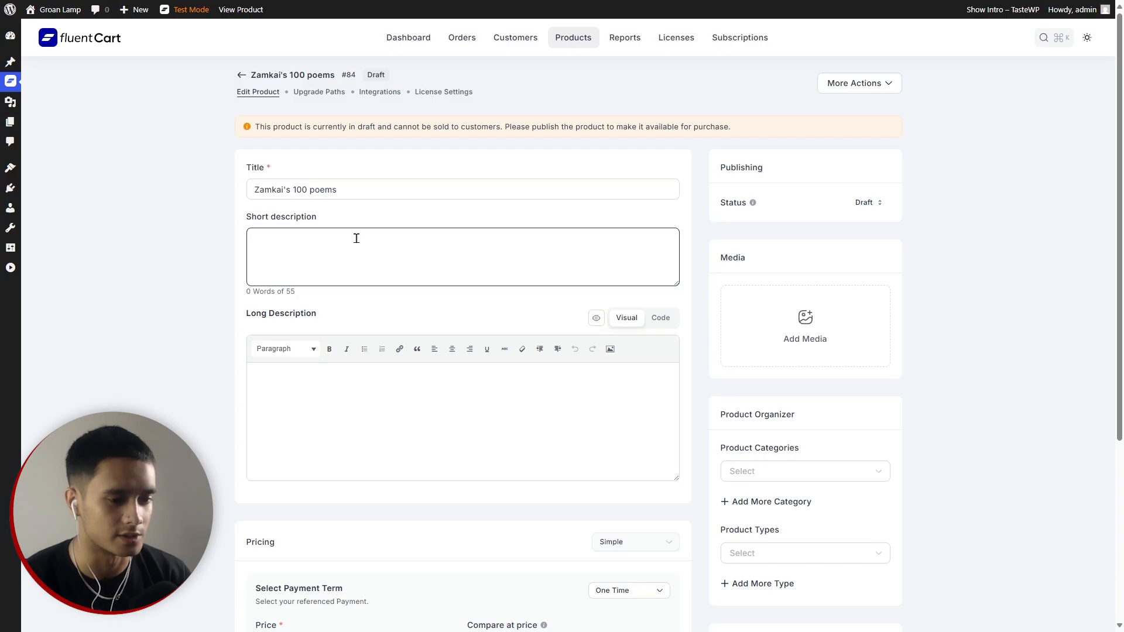
pyautogui.scroll(-3, 227, 290)
# Select Grok's 55-word short and long descriptions of Zamkai's 100 Poems for copying.
pyautogui.scroll(3, 226, 328)
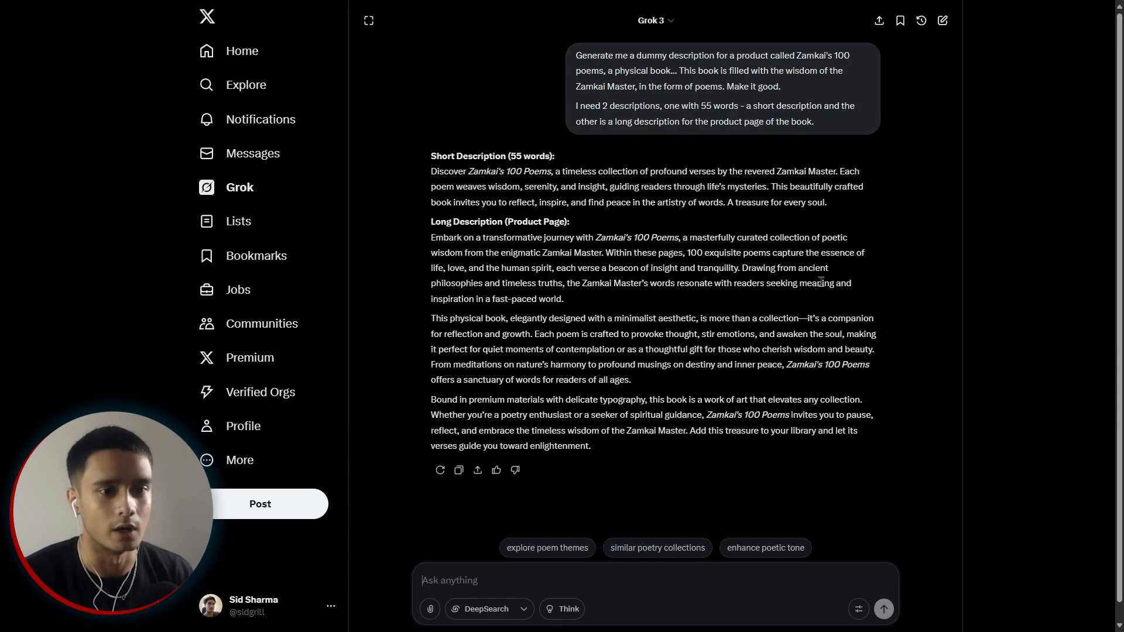
pyautogui.moveTo(848, 204); pyautogui.dragTo(433, 170)
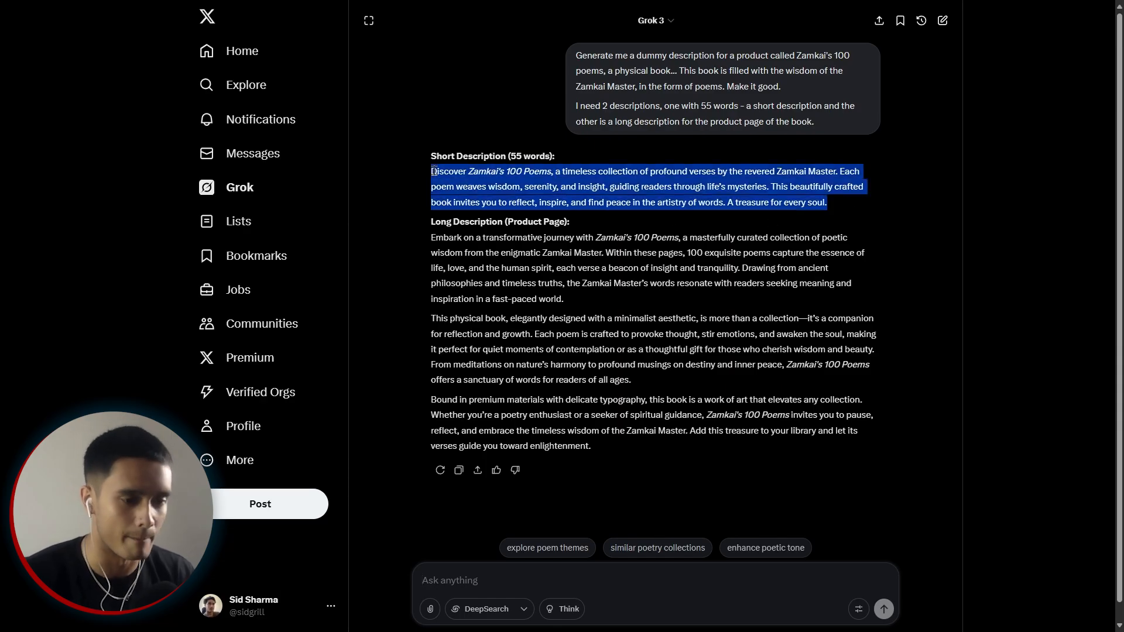
pyautogui.moveTo(602, 451); pyautogui.dragTo(429, 249)
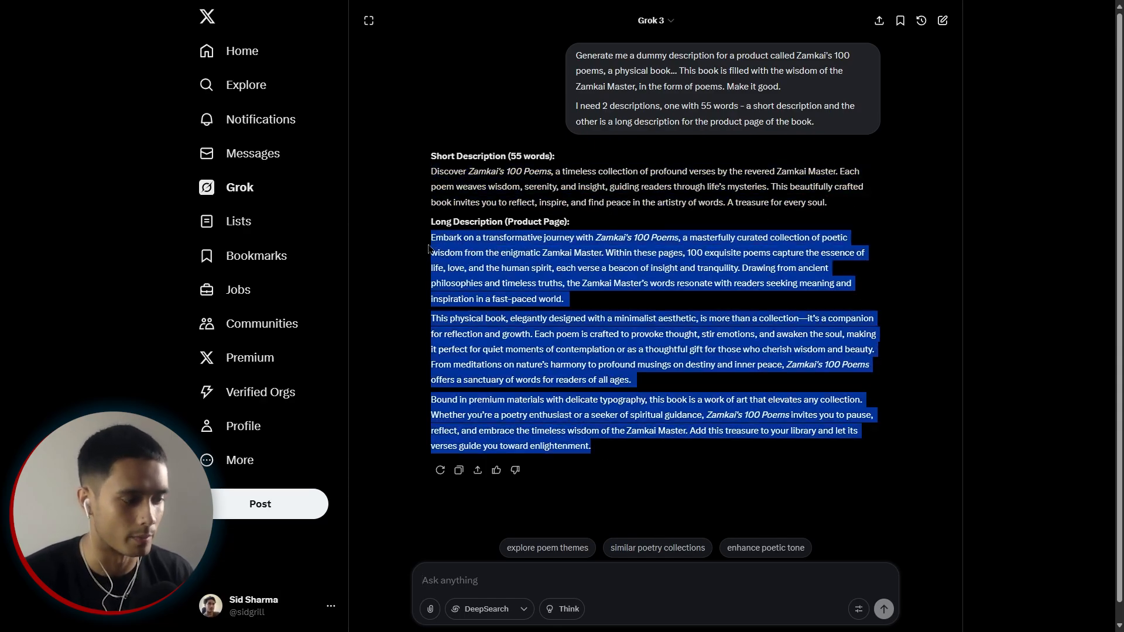
pyautogui.click(613, 453)
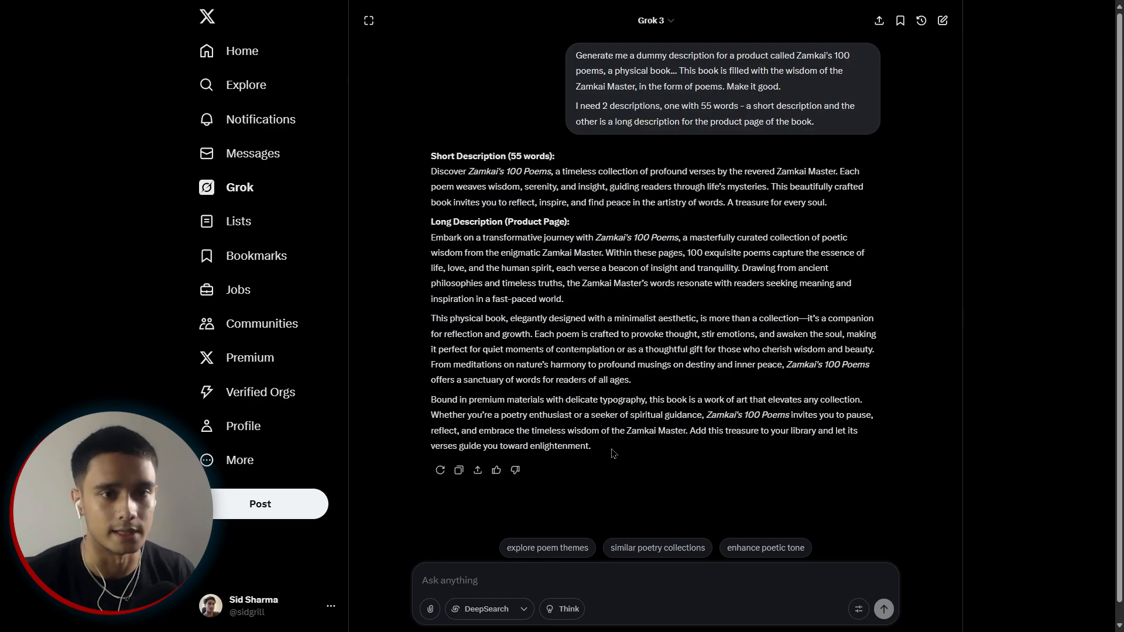
pyautogui.click(281, 238)
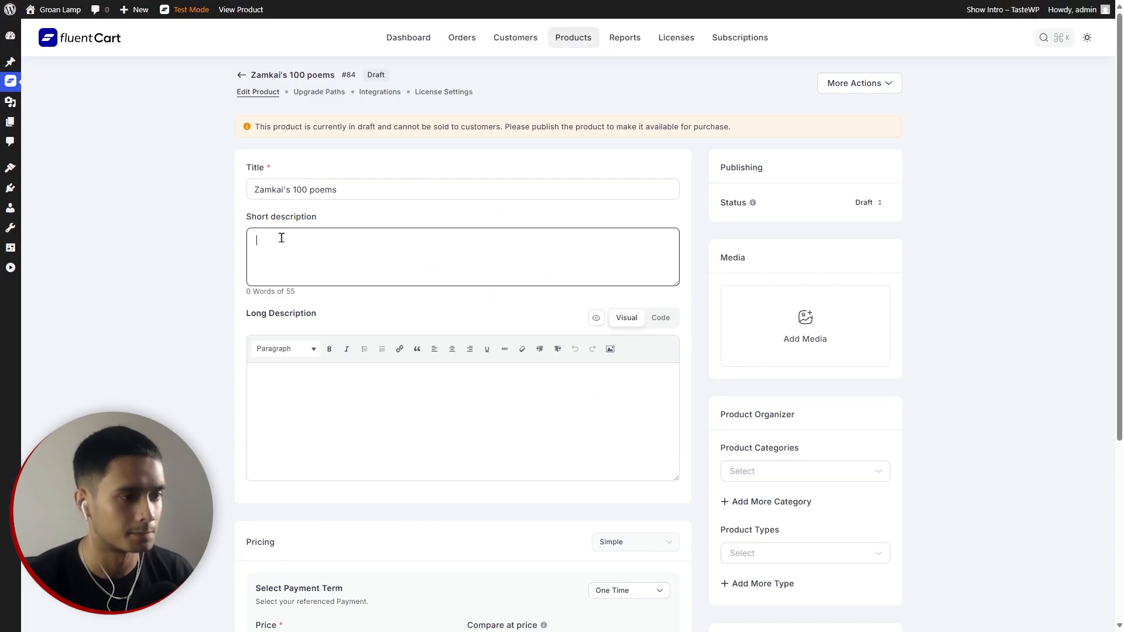
# Paste the 49-word short description from clipboard history and remove the trailing empty lines.
pyautogui.press('super+v')
pyautogui.press('Down')
pyautogui.press('Return')
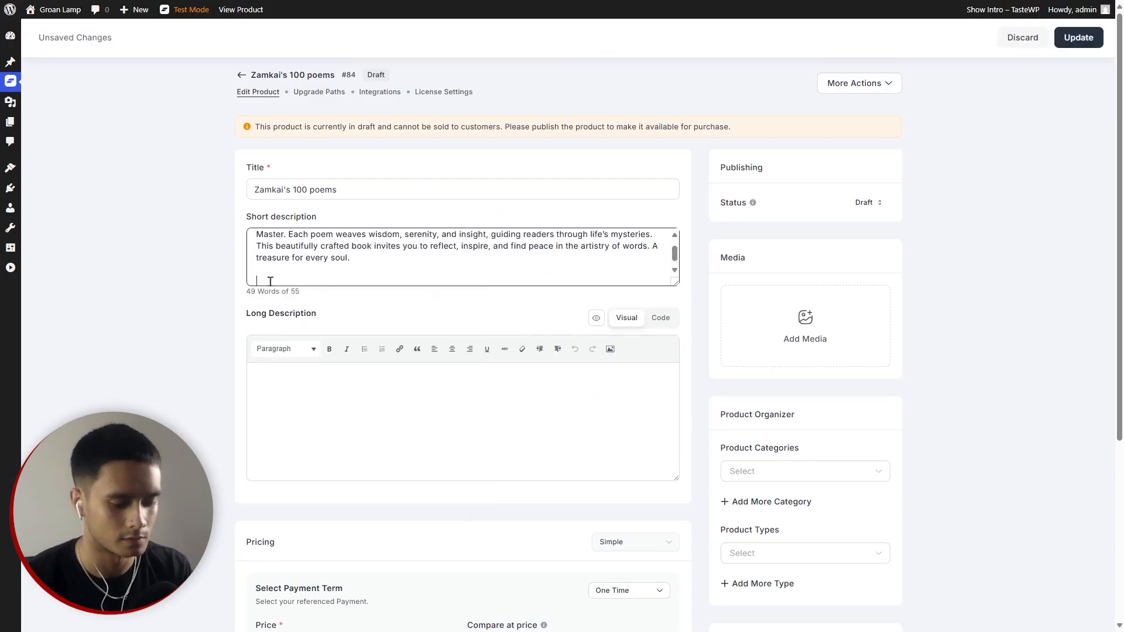
pyautogui.press('BackSpace')
pyautogui.press('BackSpace')
# Paste the long description, add a blank line after the first paragraph, and centre-align it.
pyautogui.click(319, 387)
pyautogui.hotkey('ctrl', 'v')
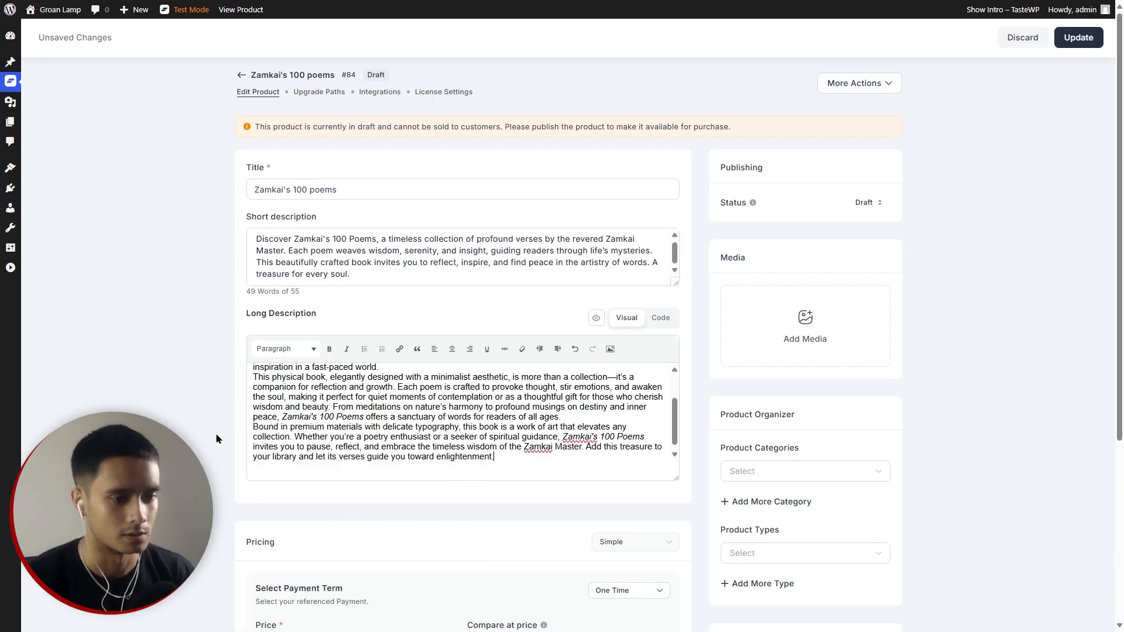
pyautogui.scroll(1, 484, 439)
pyautogui.scroll(-1, 544, 458)
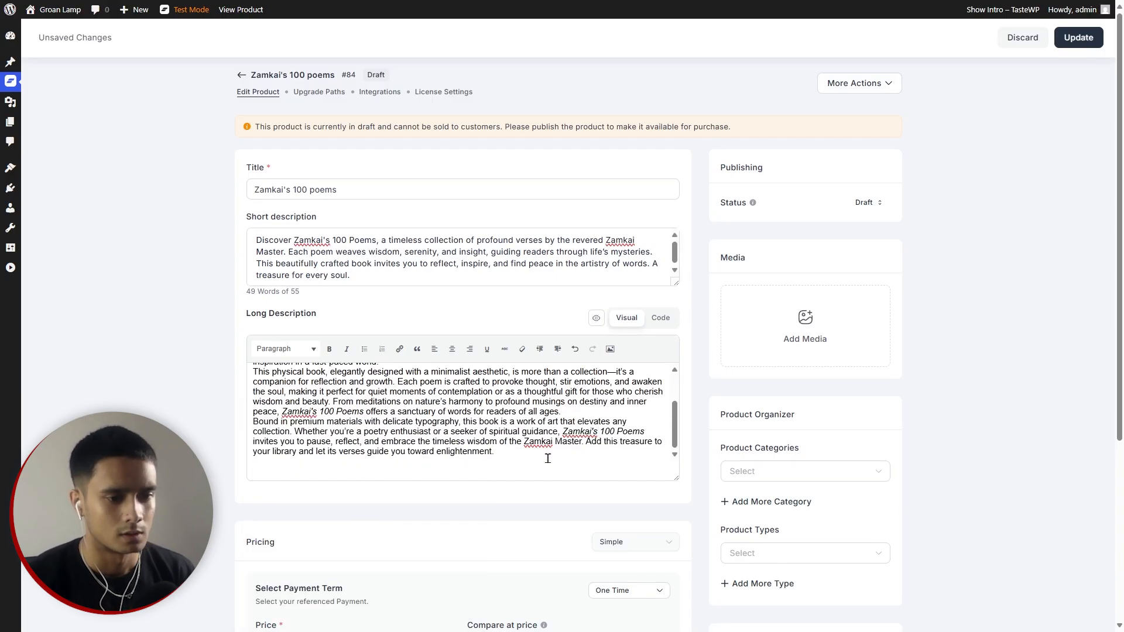
pyautogui.moveTo(673, 479); pyautogui.dragTo(676, 544)
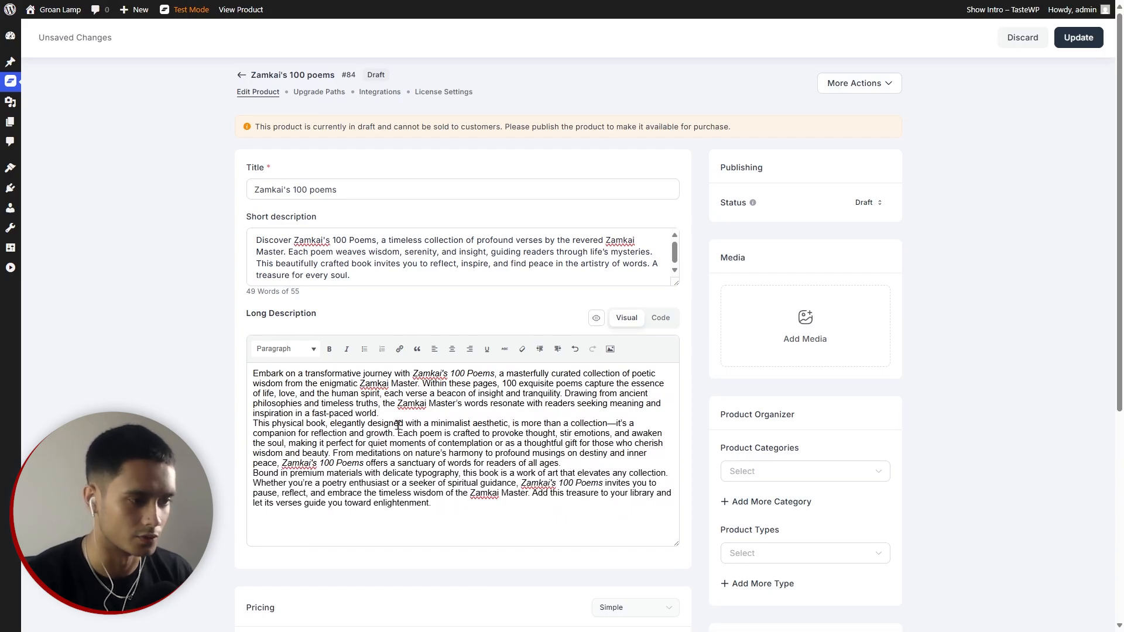
pyautogui.press('Return')
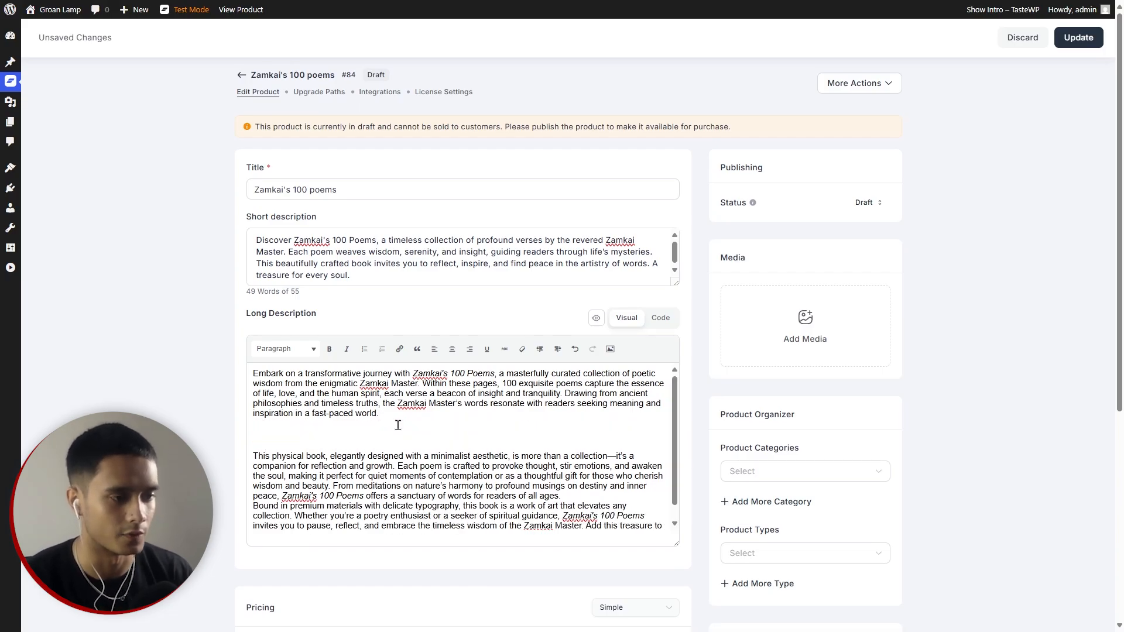
pyautogui.scroll(-1, 412, 428)
pyautogui.hotkey('ctrl', 'a')
pyautogui.click(452, 349)
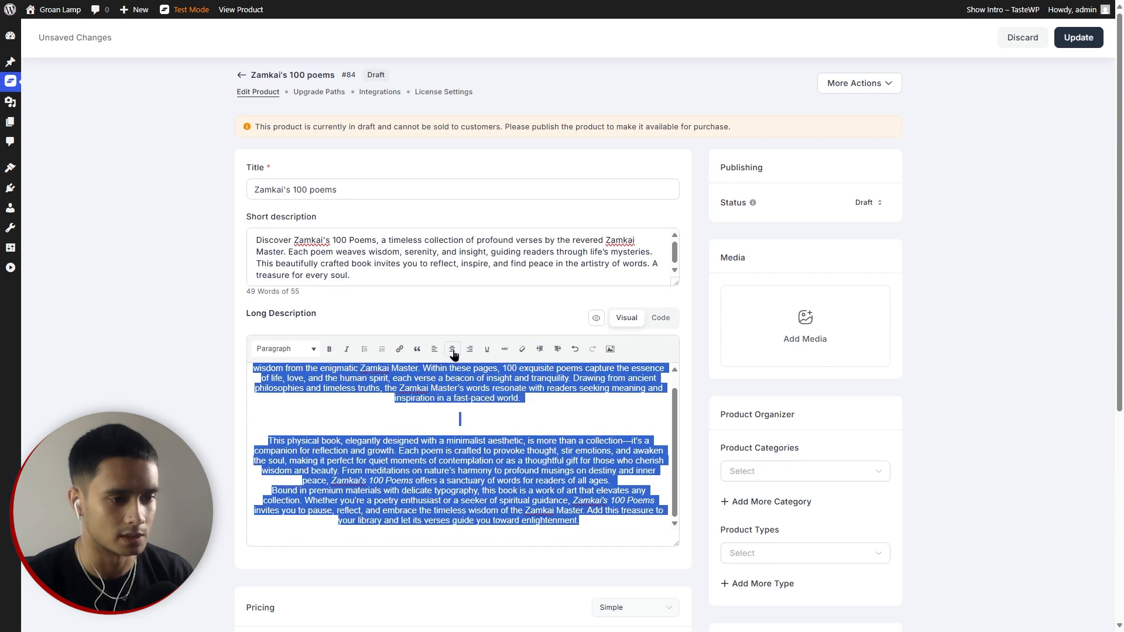
pyautogui.click(523, 442)
pyautogui.scroll(2, 524, 445)
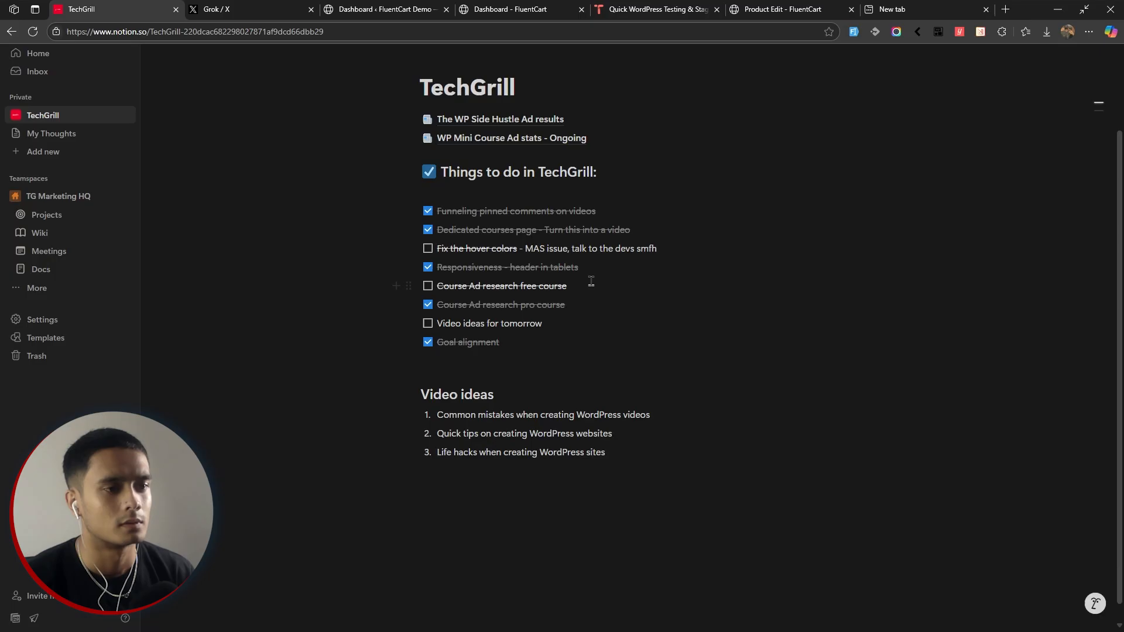
# Generate red-and-gold Zamkai's 100 Poems book images in Grok and download the open-book one.
pyautogui.hotkey('ctrl', 'Tab')
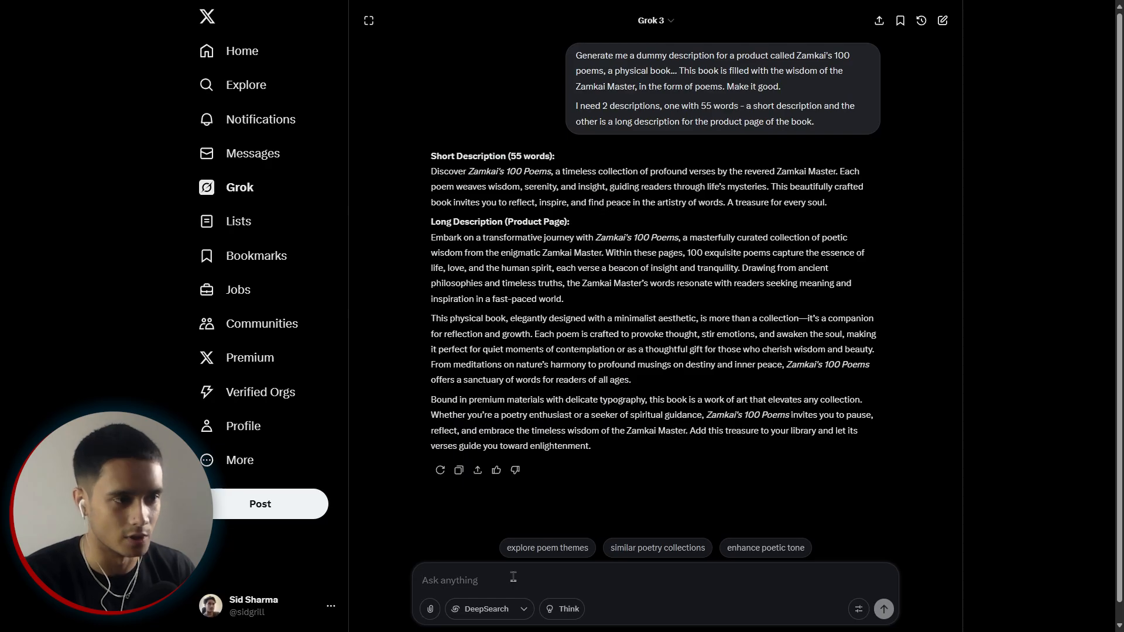
pyautogui.write('Generate an image for the book. The vibe I am looking for is a chinese shaolin type design for the book, red in color with yellow accents. Make it celestial almost')
pyautogui.press('Return')
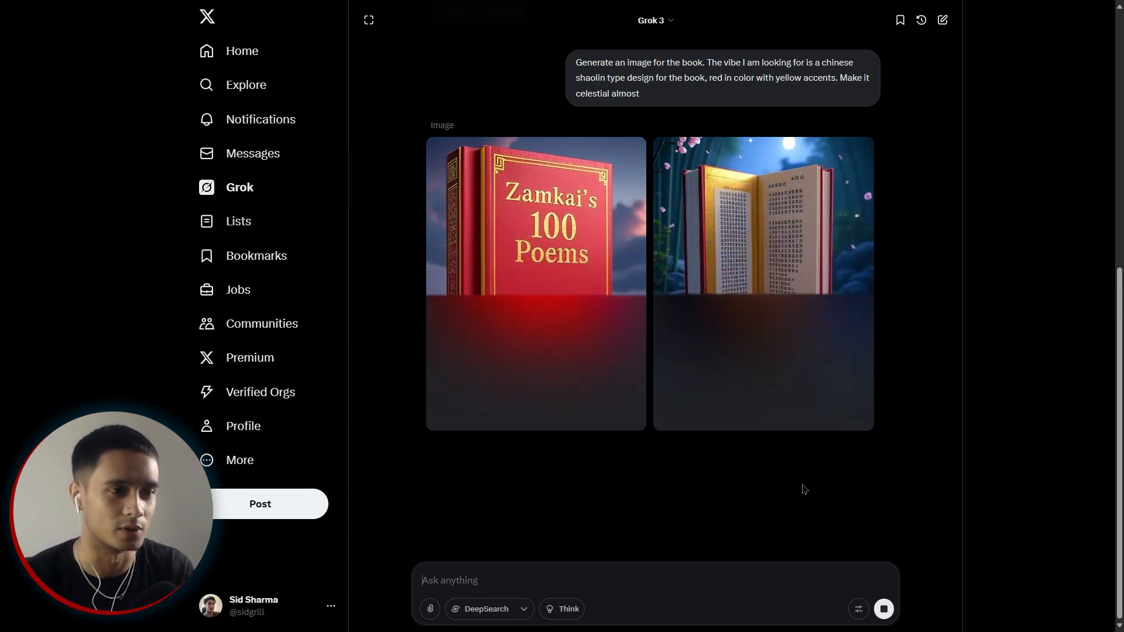
pyautogui.rightClick(562, 252)
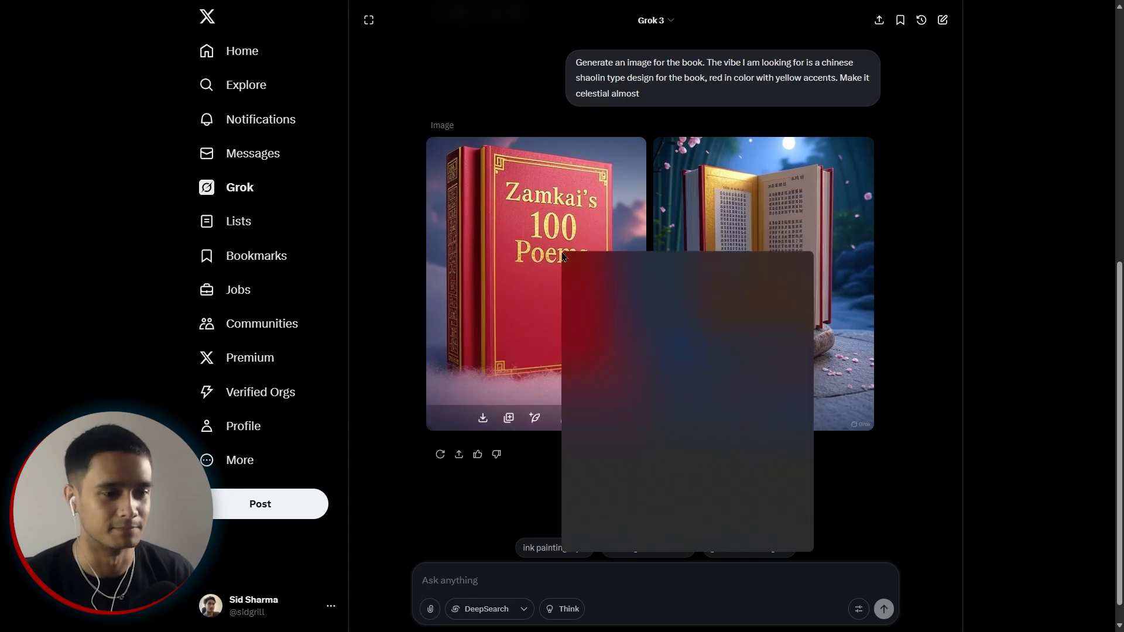
pyautogui.click(371, 418)
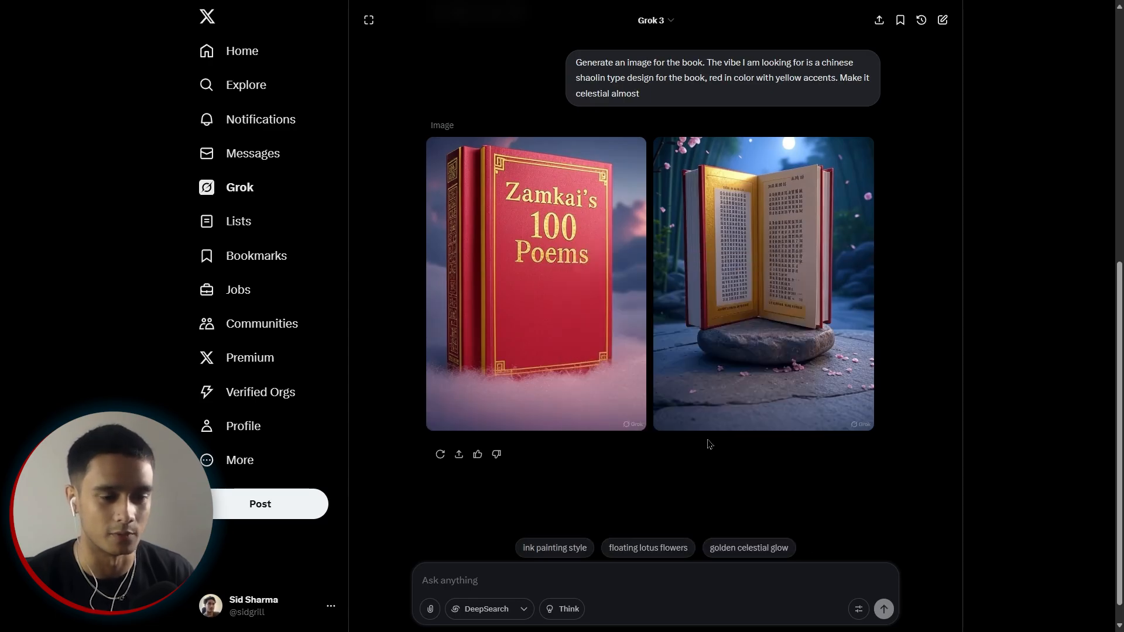
pyautogui.click(710, 419)
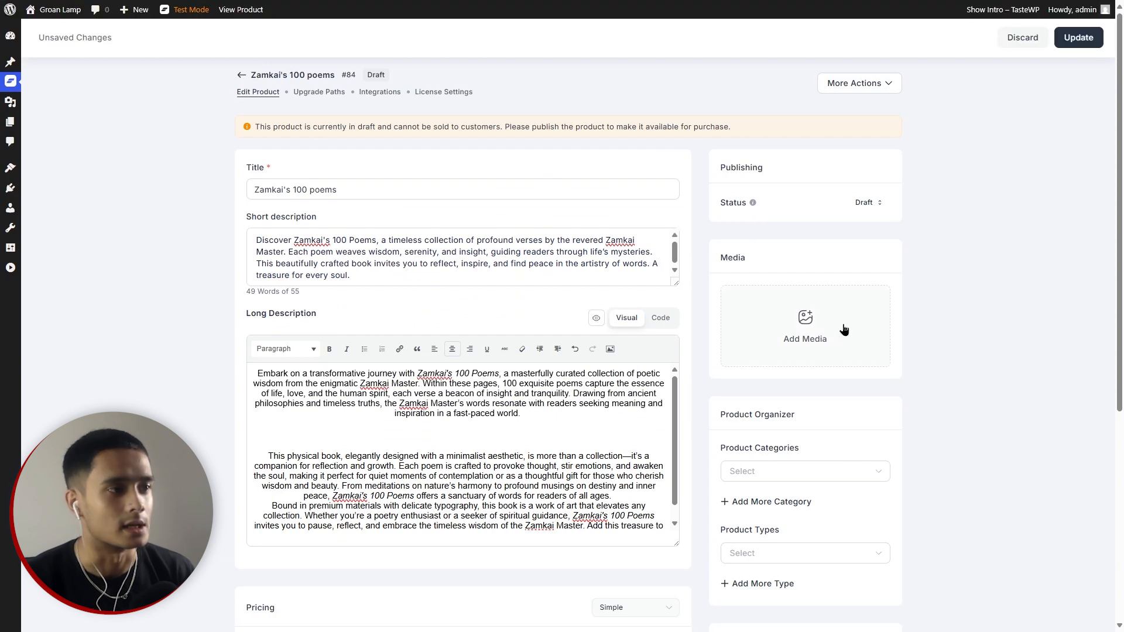
# Attach the red cover as featured image plus the open-book image from the Media Library.
pyautogui.click(838, 324)
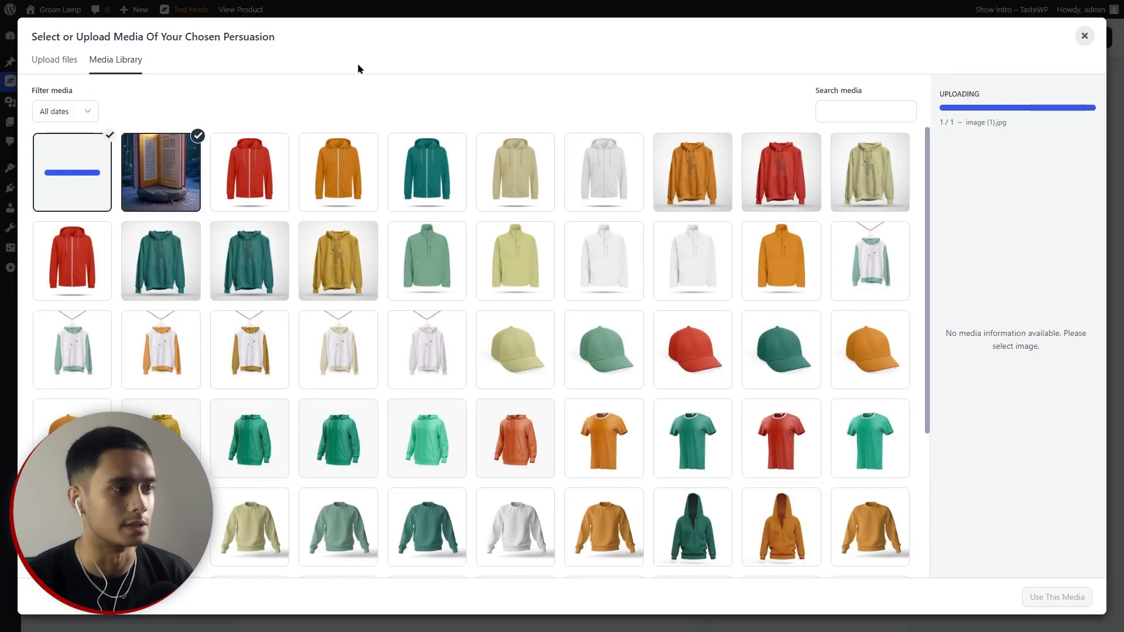
pyautogui.click(50, 180)
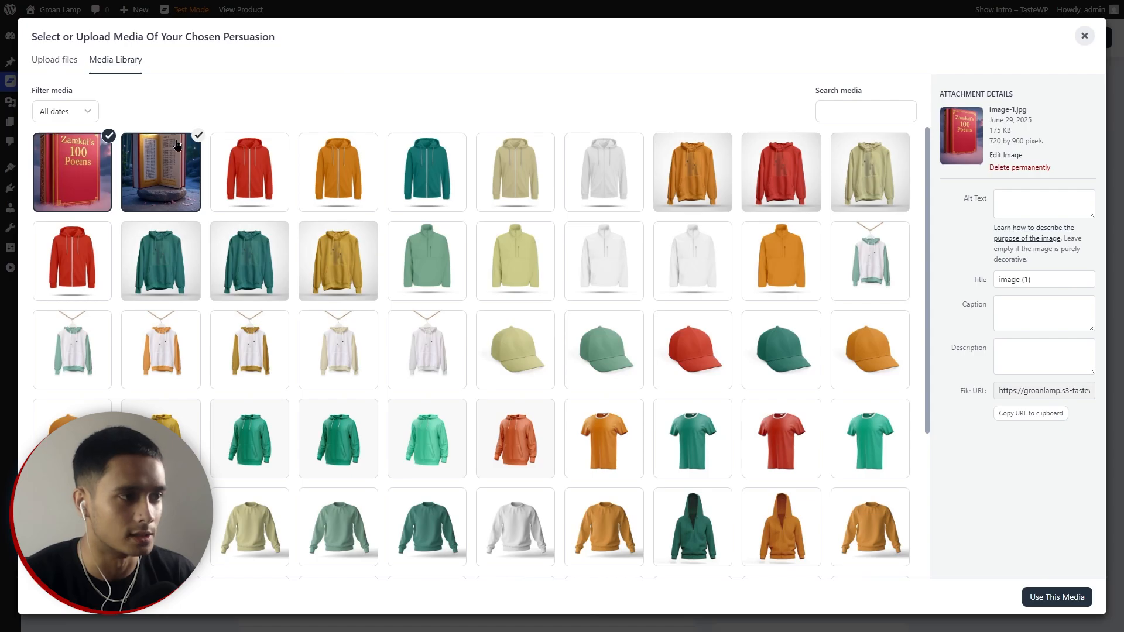
pyautogui.click(156, 164)
pyautogui.click(95, 169)
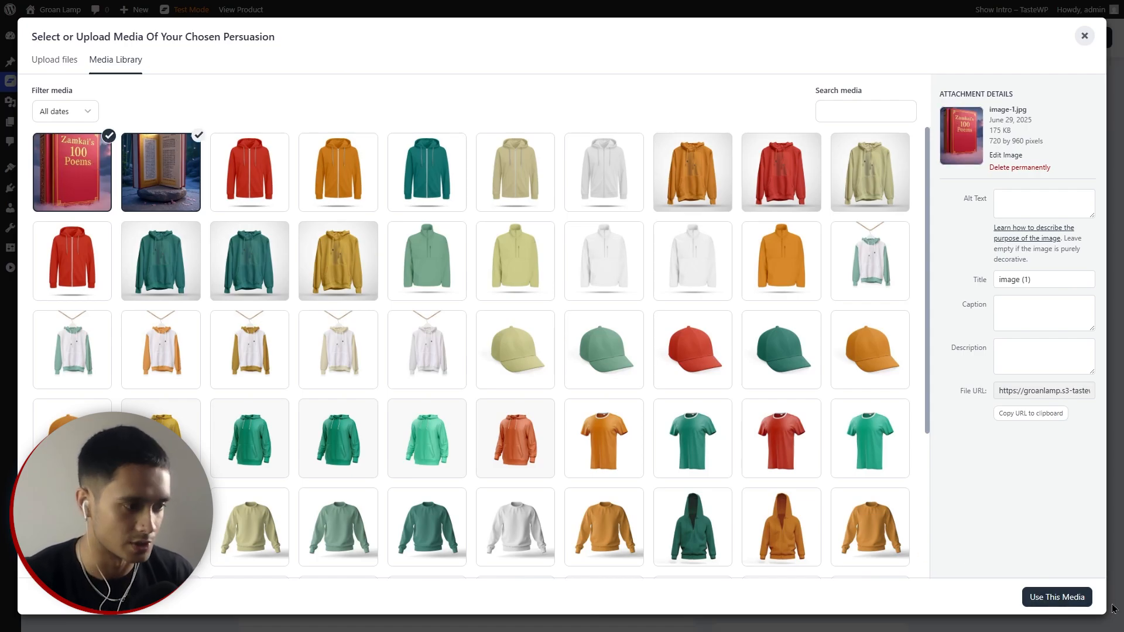
pyautogui.click(1074, 607)
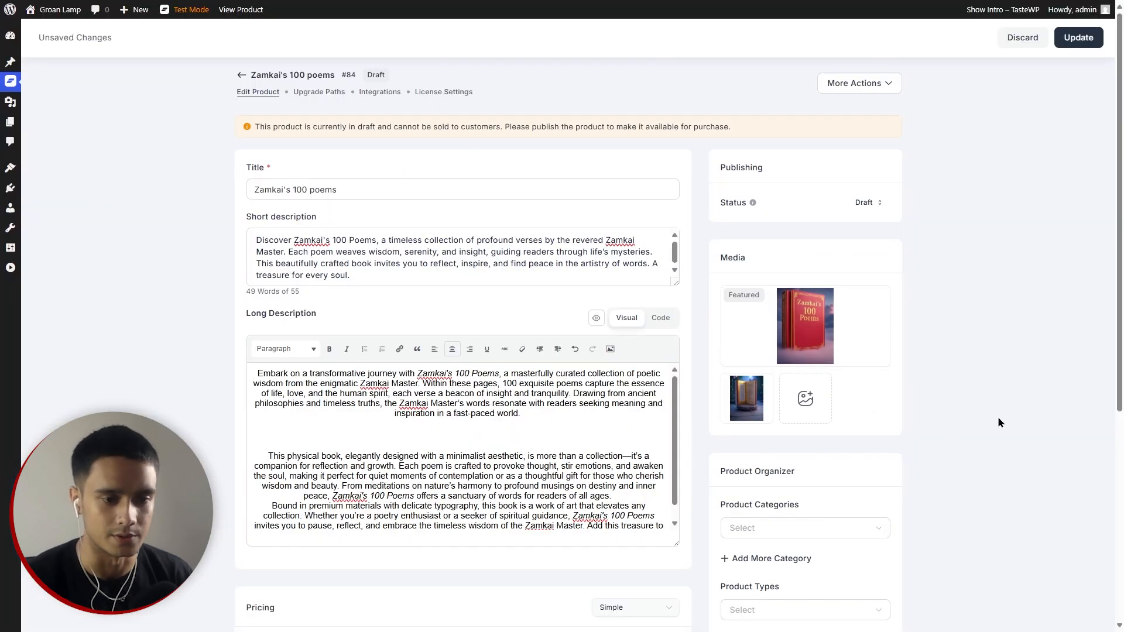
# Create and assign the product category 'Poem'.
pyautogui.scroll(-2, 995, 384)
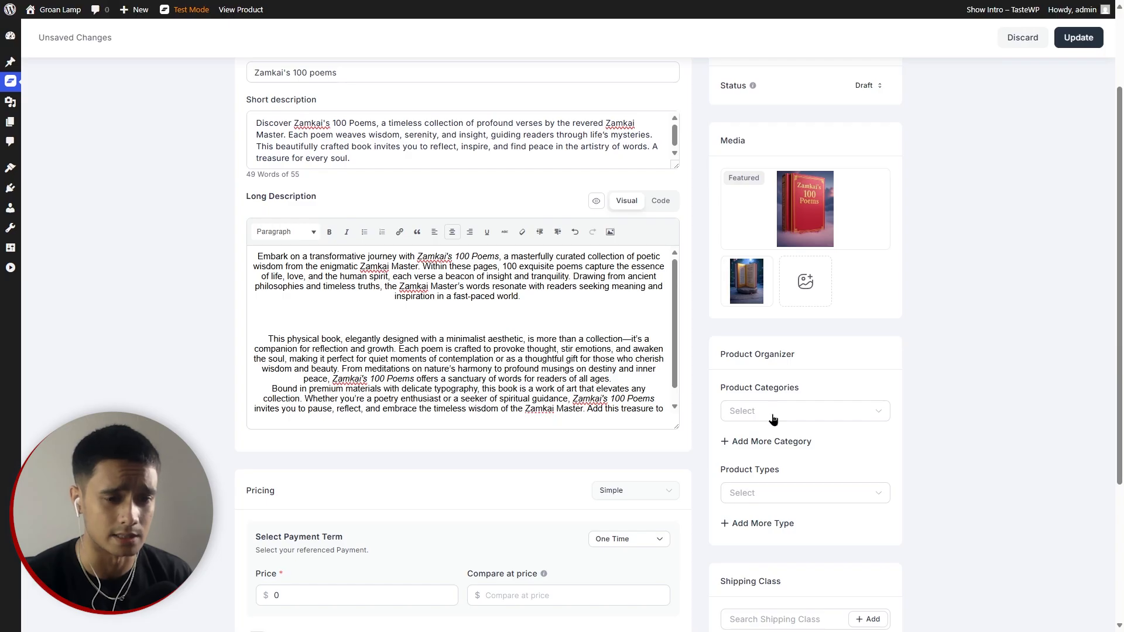
pyautogui.click(784, 444)
pyautogui.write('Poem Book')
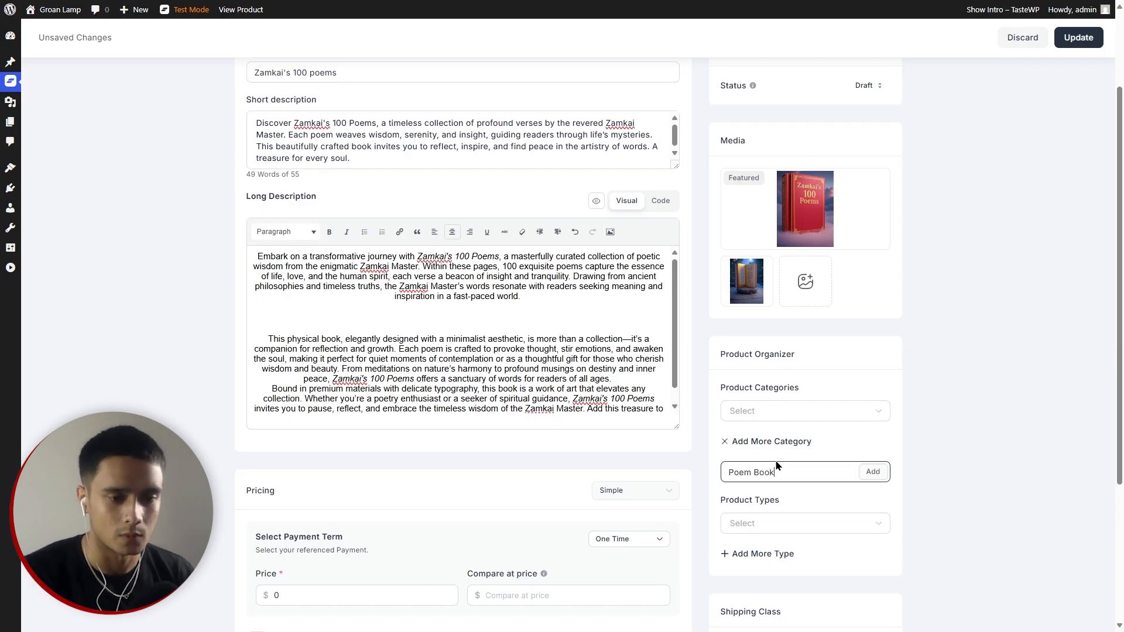
pyautogui.press('BackSpace')
pyautogui.press('BackSpace')
pyautogui.press('BackSpace')
pyautogui.press('BackSpace')
pyautogui.press('BackSpace')
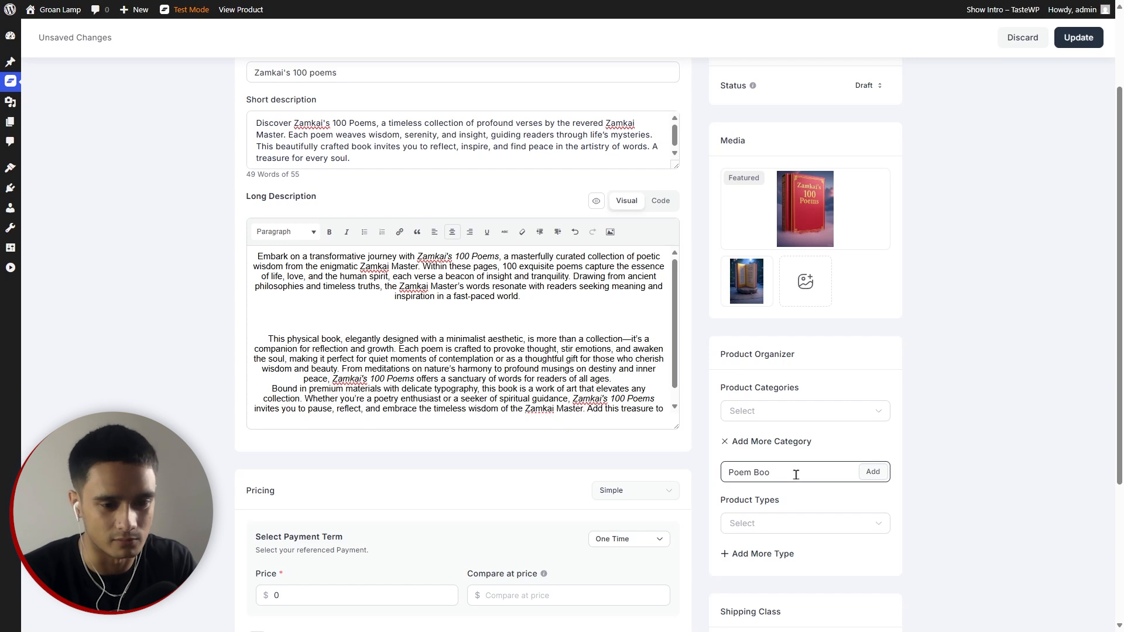
pyautogui.click(864, 476)
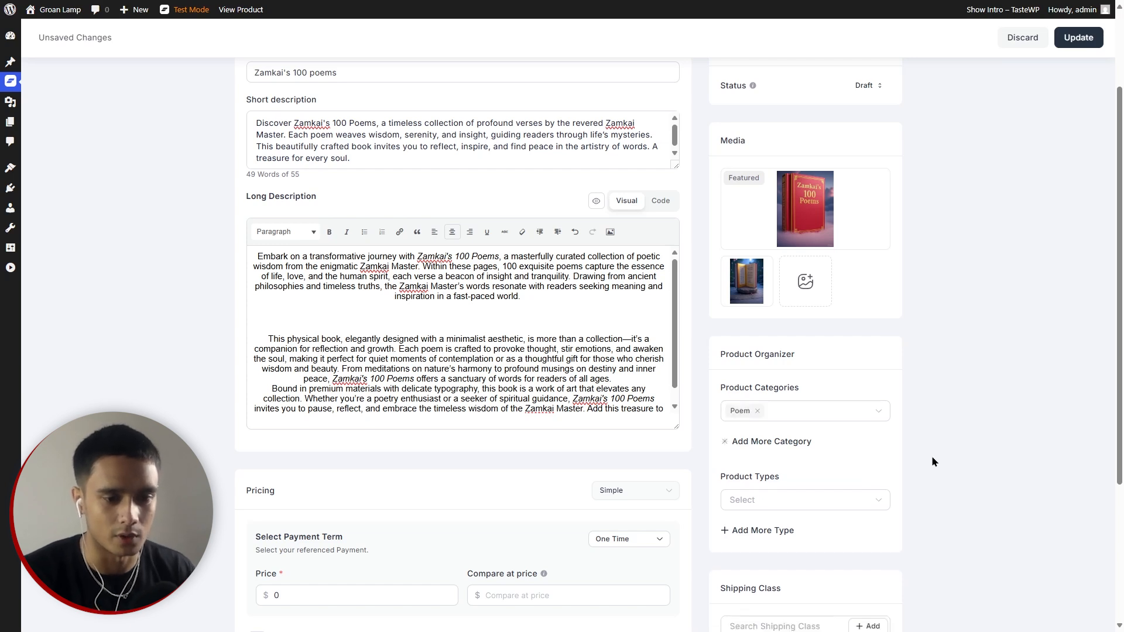
# Create and assign the product type 'Book'.
pyautogui.scroll(-1, 931, 456)
pyautogui.click(749, 465)
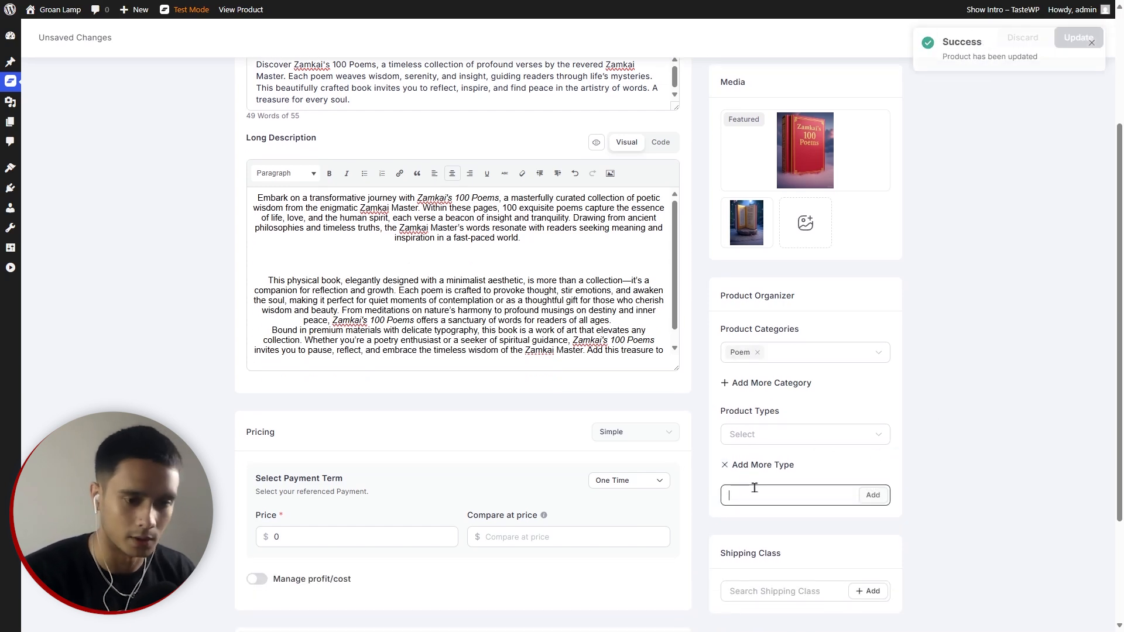
pyautogui.write('Book')
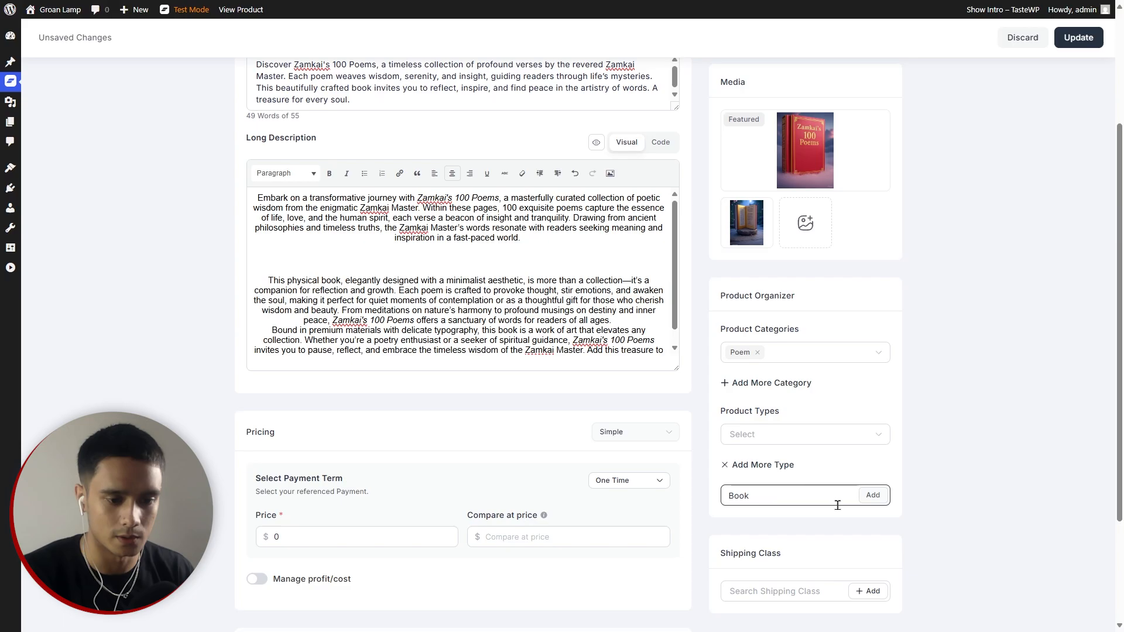
pyautogui.click(870, 496)
pyautogui.scroll(-2, 886, 462)
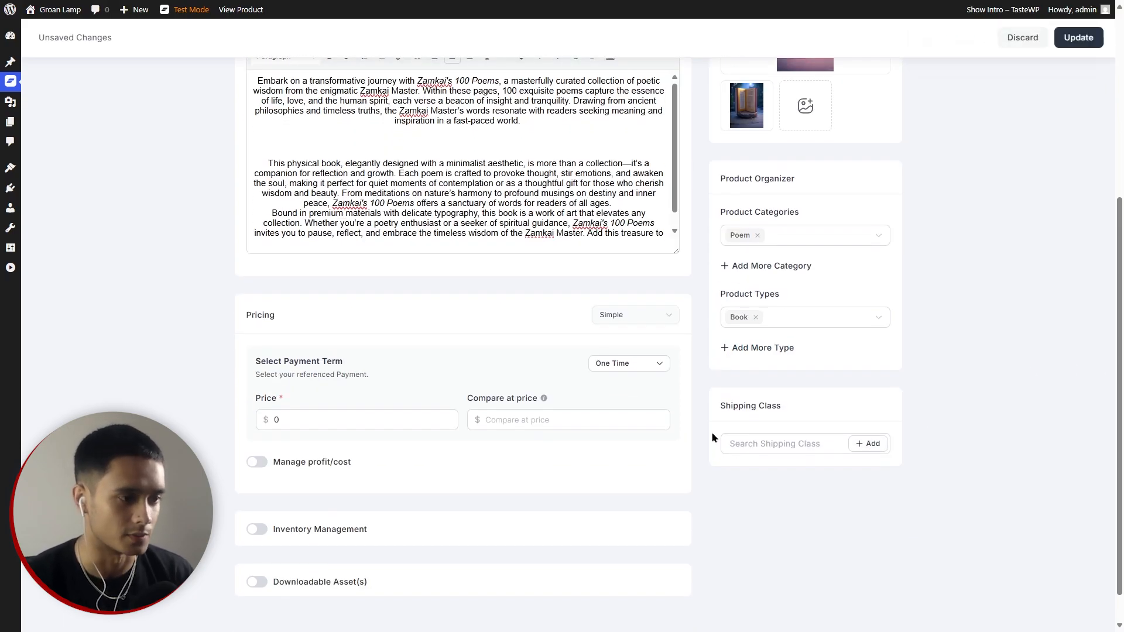
# Set the price to $69 with a $70 compare-at price, keeping the One Time payment term.
pyautogui.doubleClick(282, 419)
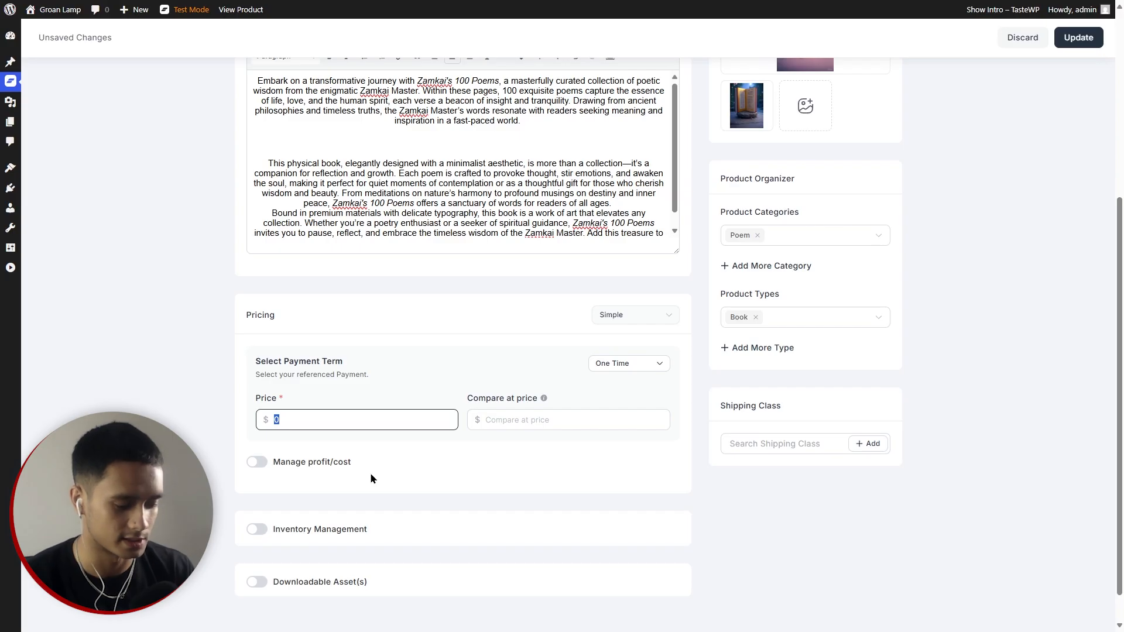
pyautogui.write('69')
pyautogui.click(545, 422)
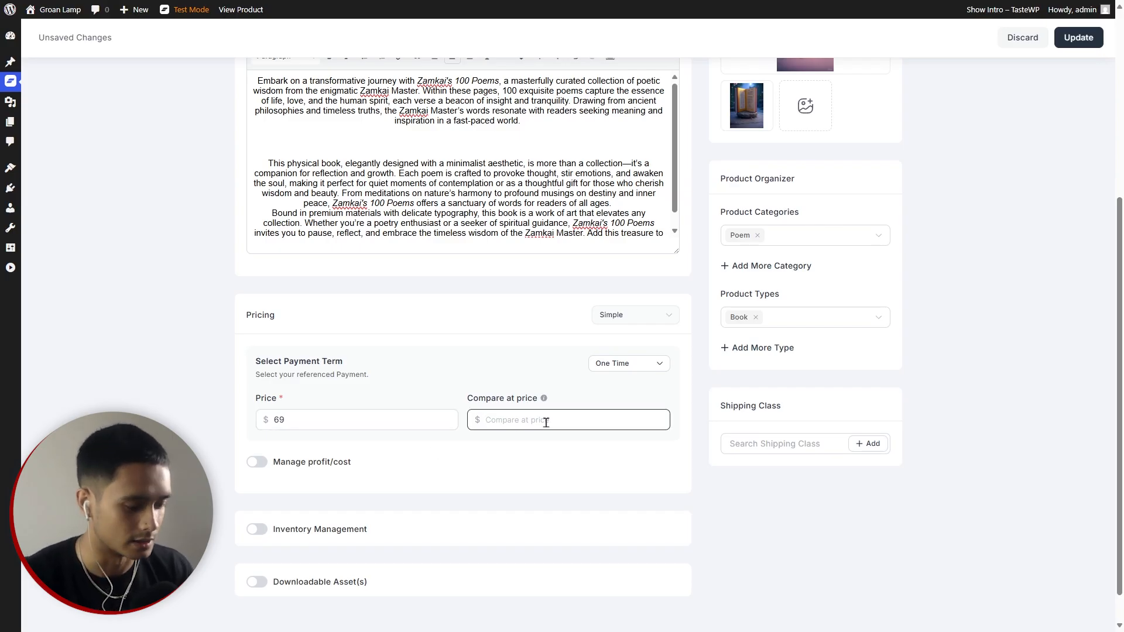
pyautogui.write('70')
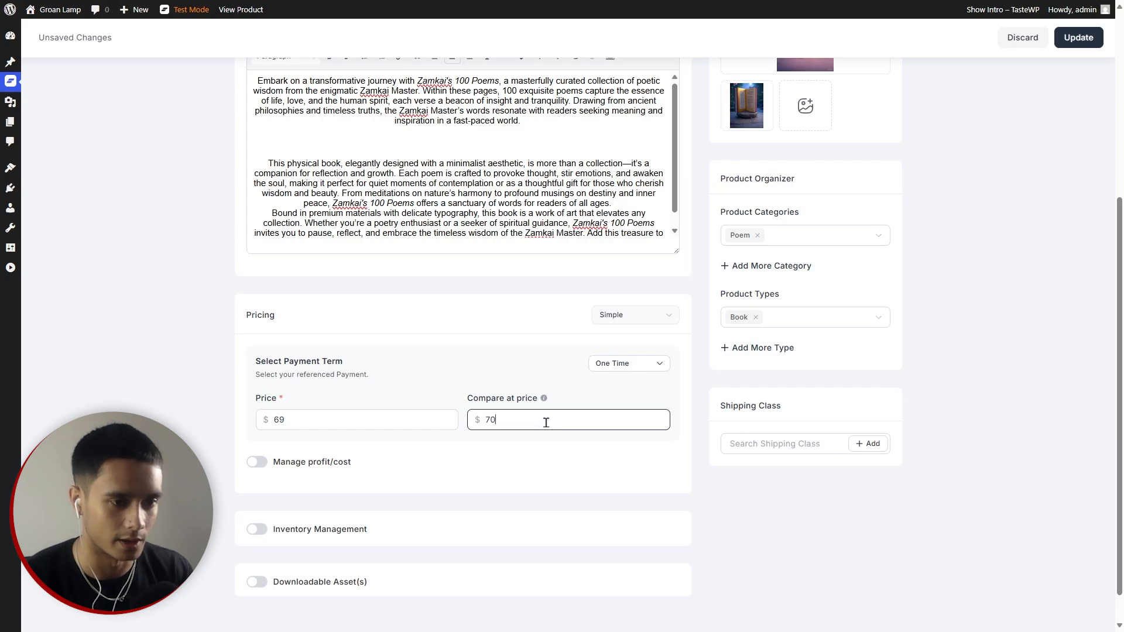
pyautogui.click(628, 364)
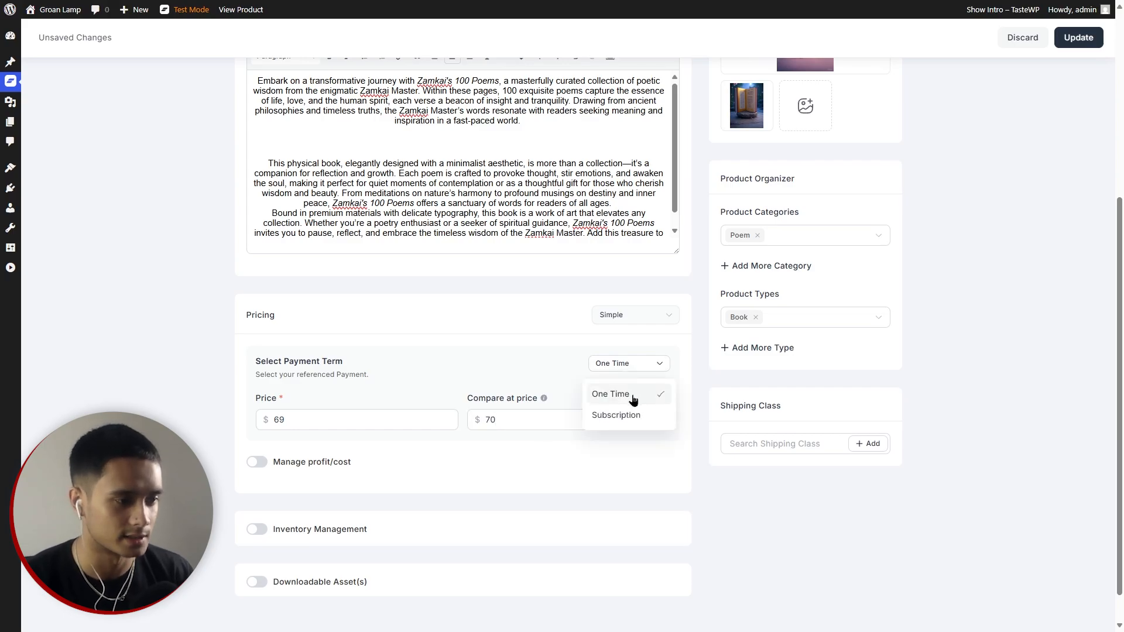
pyautogui.click(499, 357)
# Enable profit/cost tracking with a cost per item of 40, leaving downloadable assets off.
pyautogui.scroll(5, 500, 357)
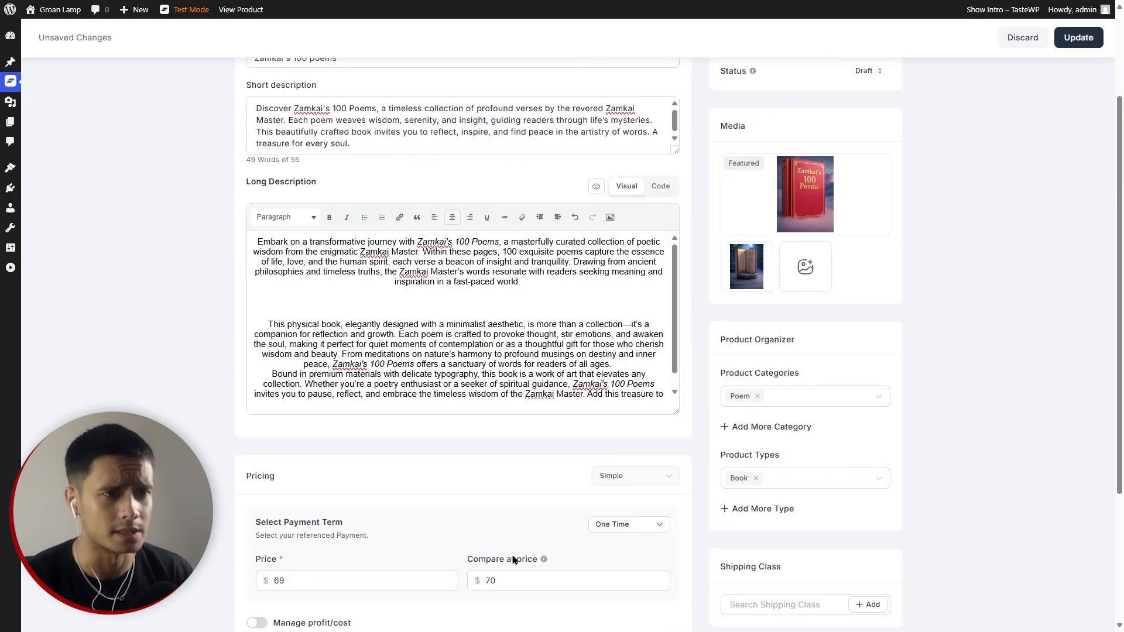
pyautogui.scroll(-5, 941, 365)
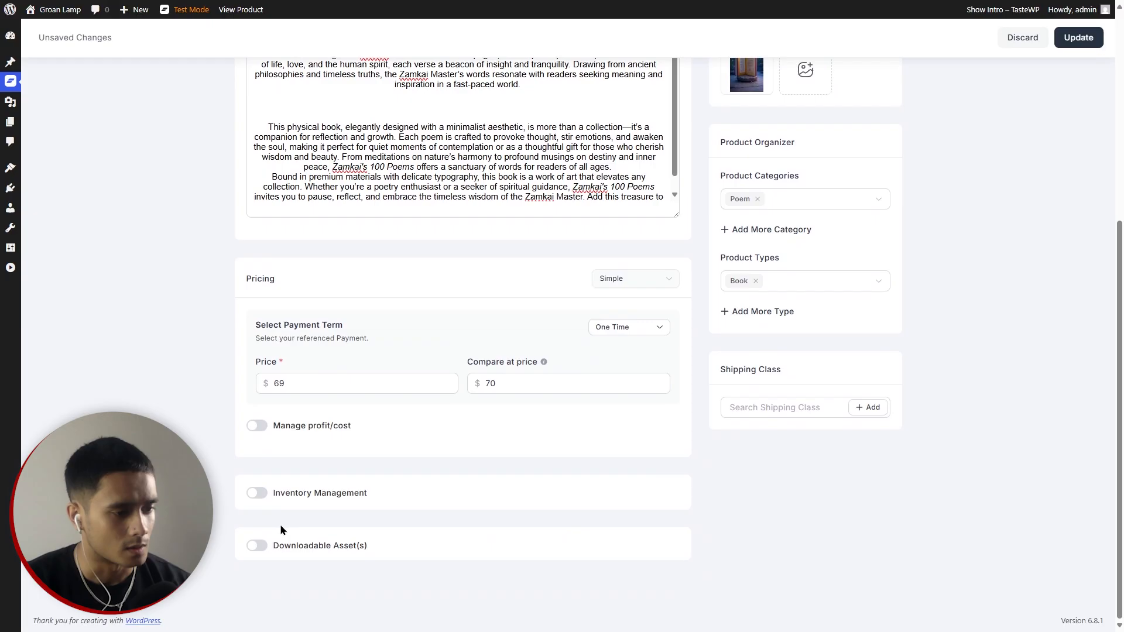
pyautogui.click(258, 545)
pyautogui.scroll(-1, 506, 518)
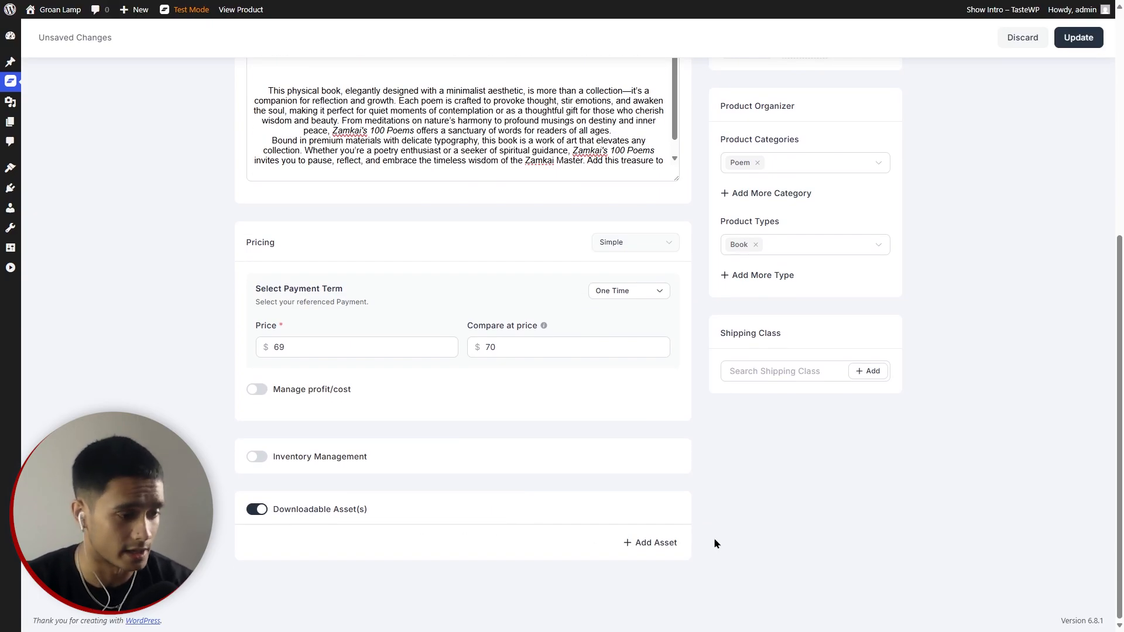
pyautogui.click(257, 509)
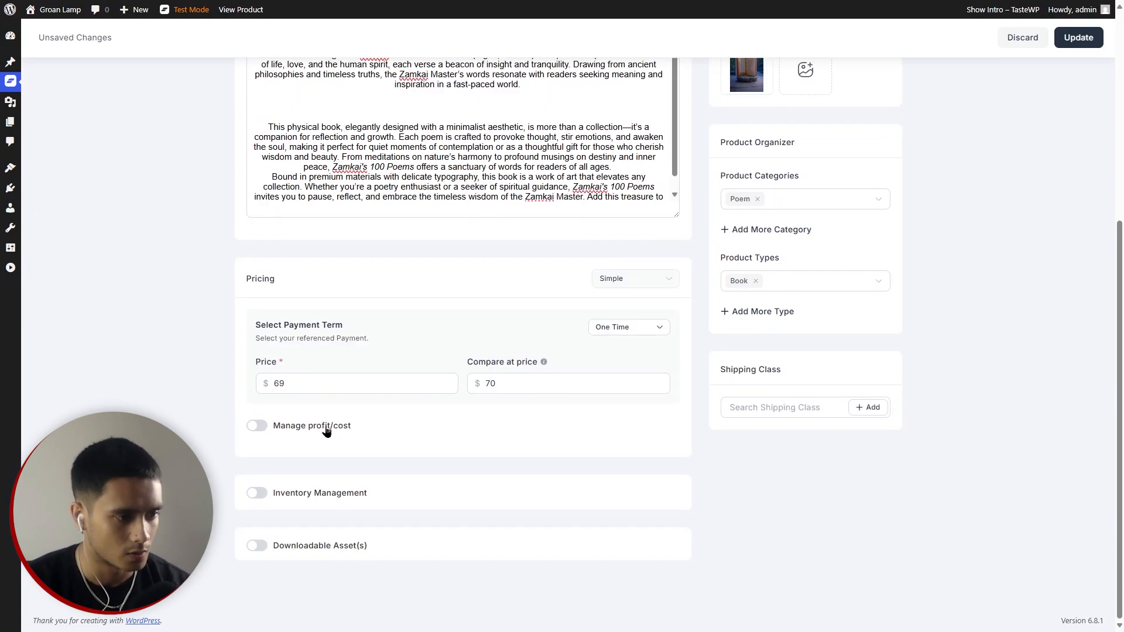
pyautogui.click(258, 425)
pyautogui.click(275, 437)
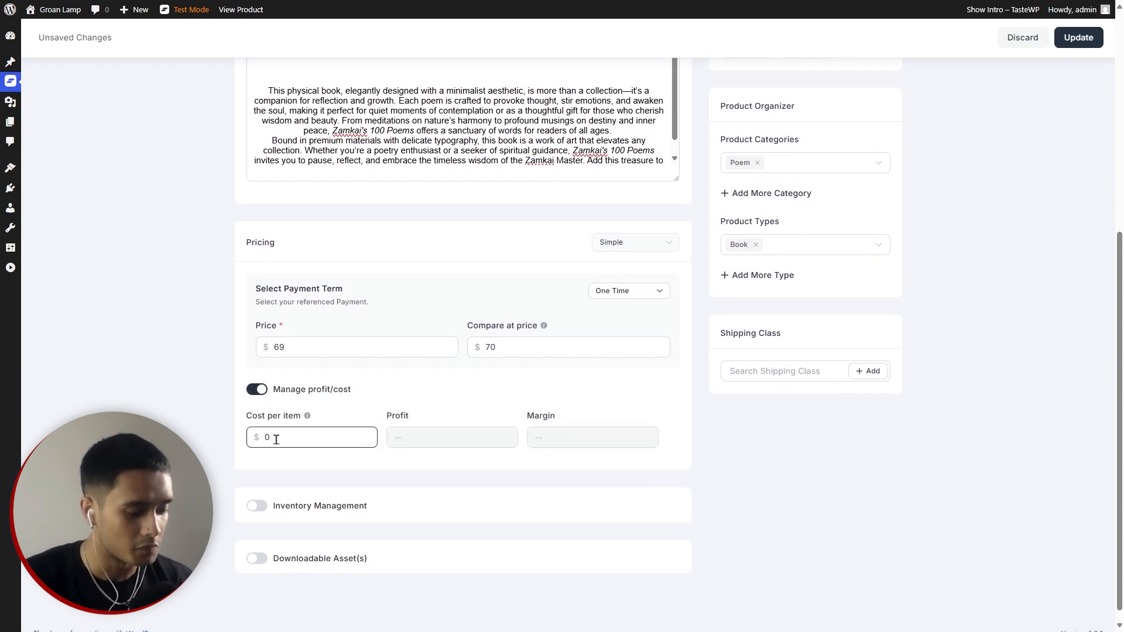
pyautogui.write('40')
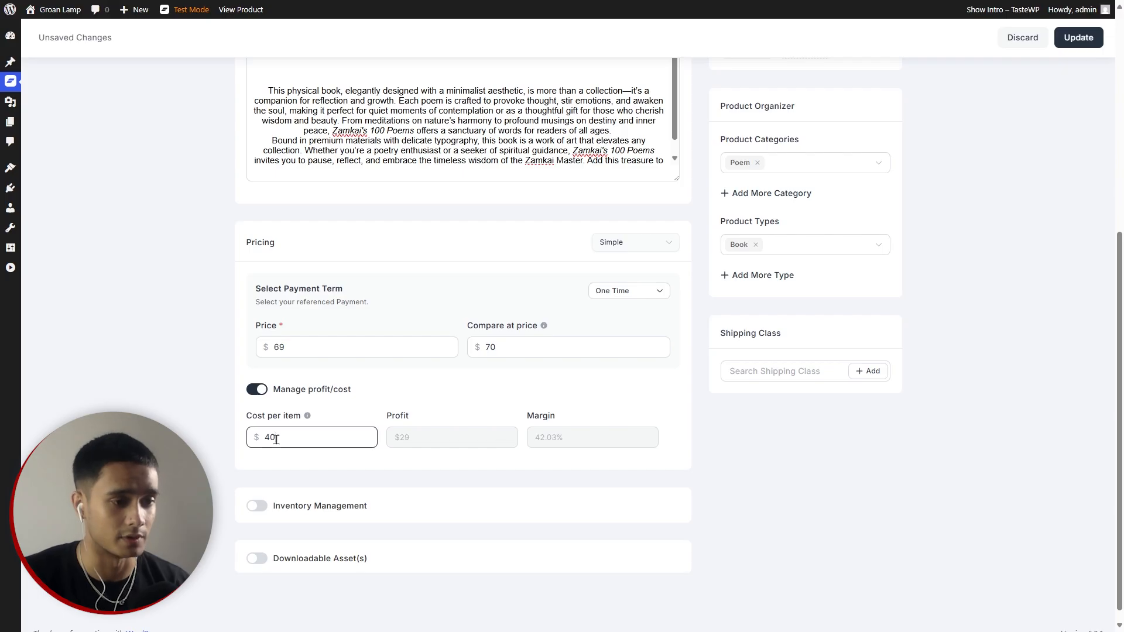
pyautogui.click(438, 443)
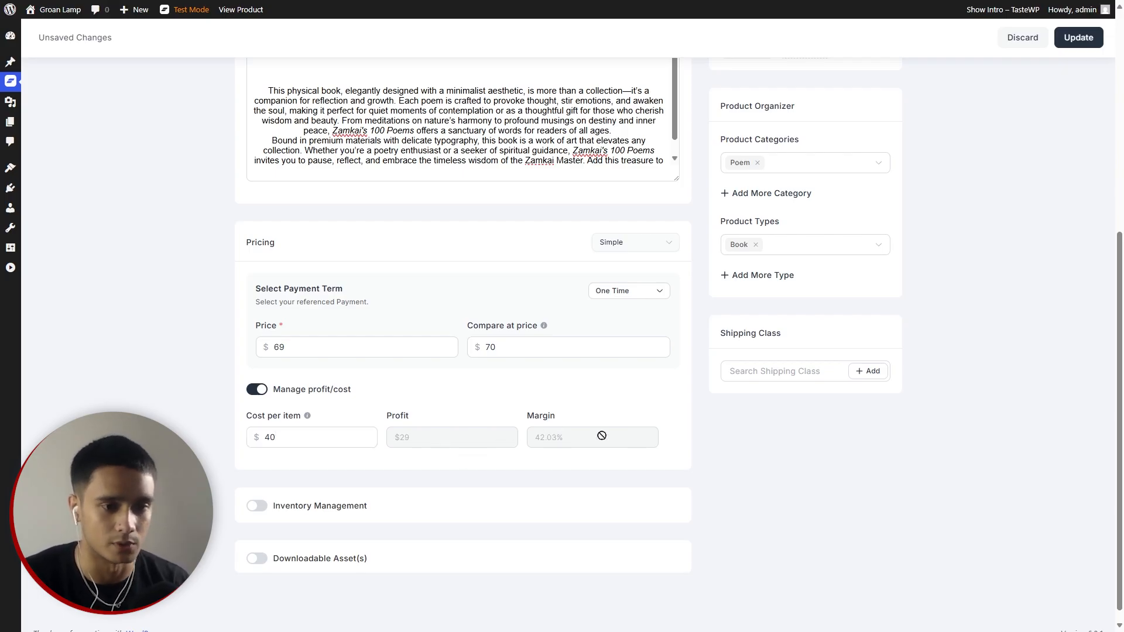
pyautogui.scroll(6, 849, 471)
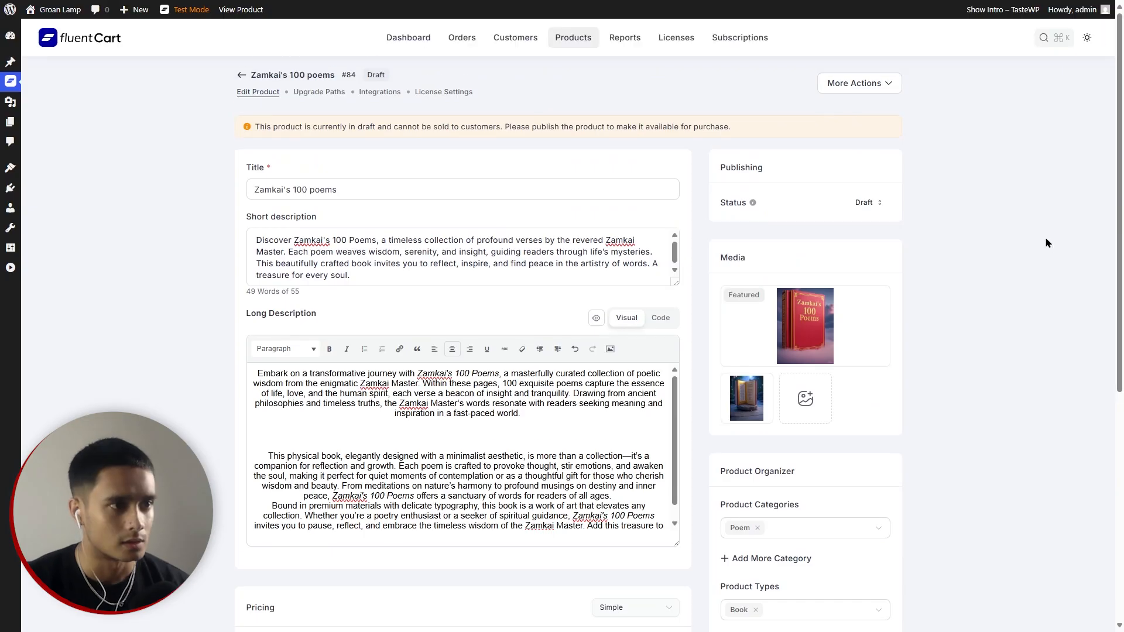
pyautogui.click(320, 93)
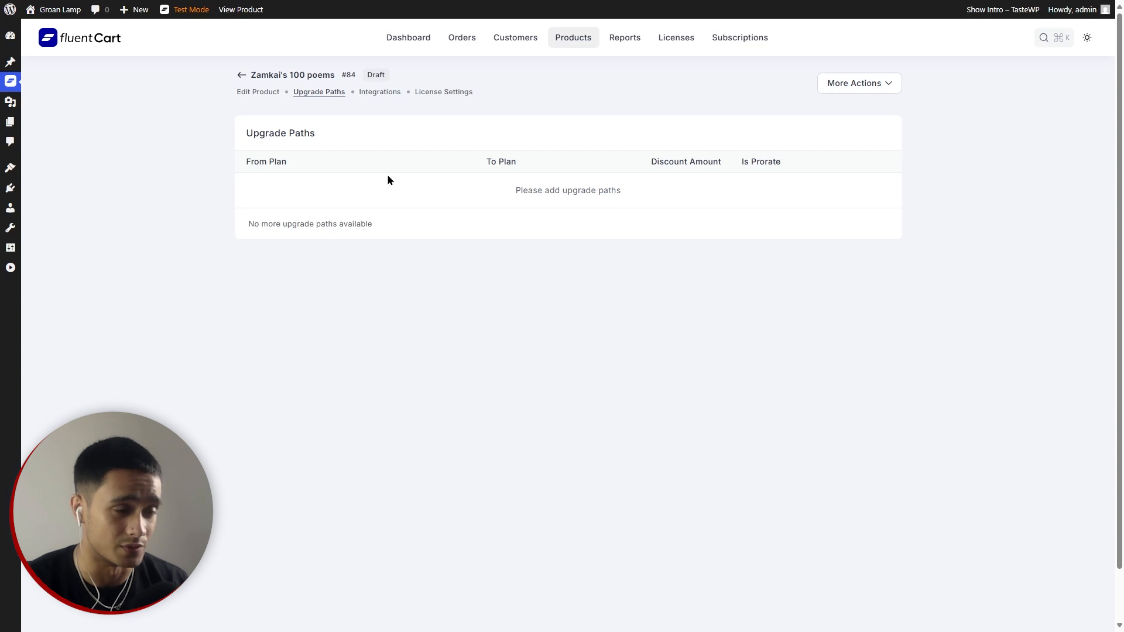
pyautogui.click(379, 92)
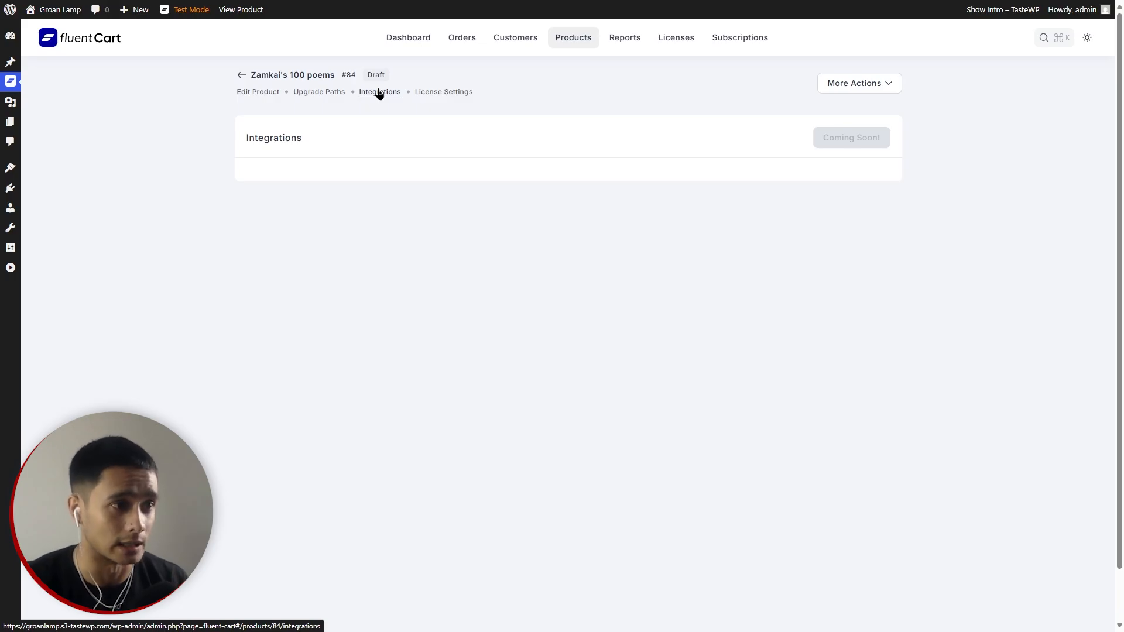
pyautogui.click(252, 93)
pyautogui.click(306, 92)
pyautogui.click(256, 93)
pyautogui.scroll(-5, 218, 307)
pyautogui.scroll(5, 219, 307)
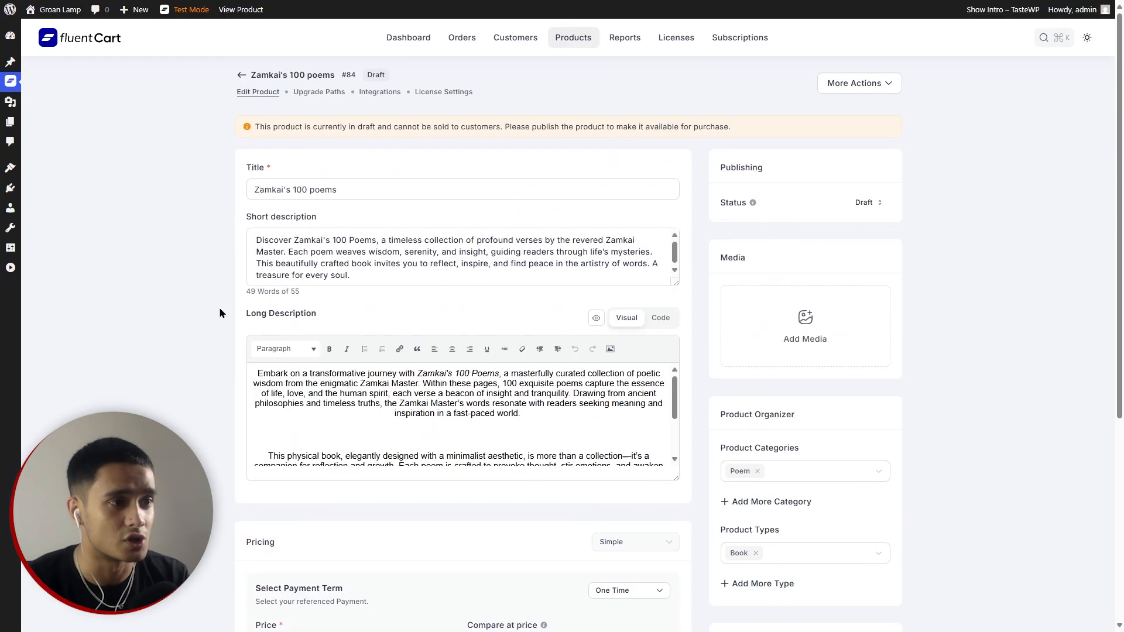
pyautogui.moveTo(13, 91)
pyautogui.moveTo(676, 478); pyautogui.dragTo(677, 557)
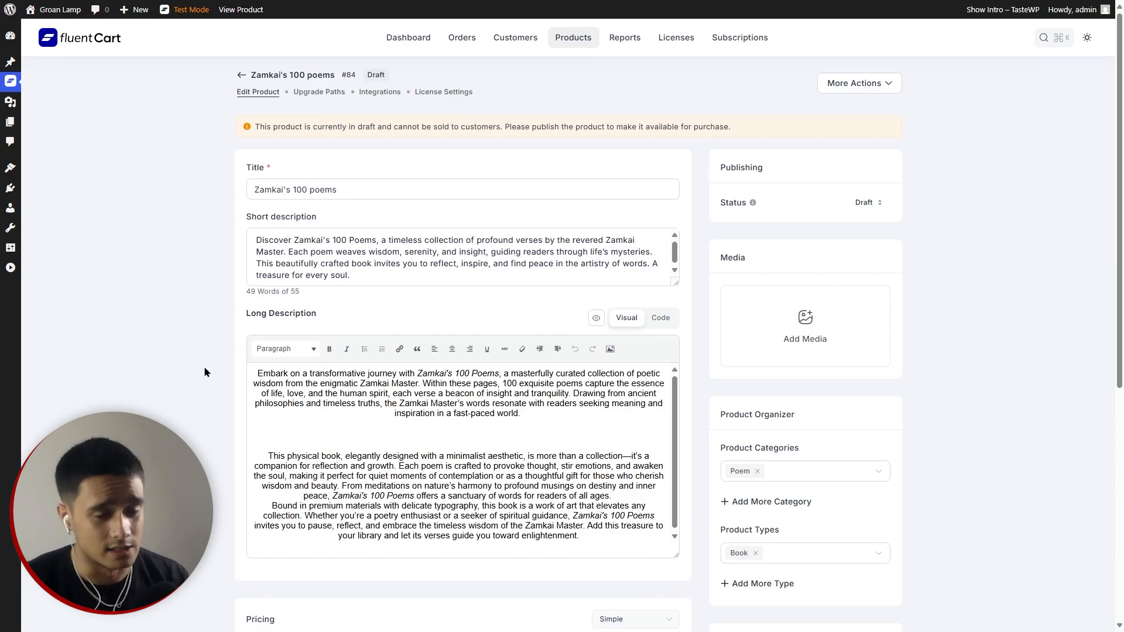
pyautogui.scroll(-7, 204, 372)
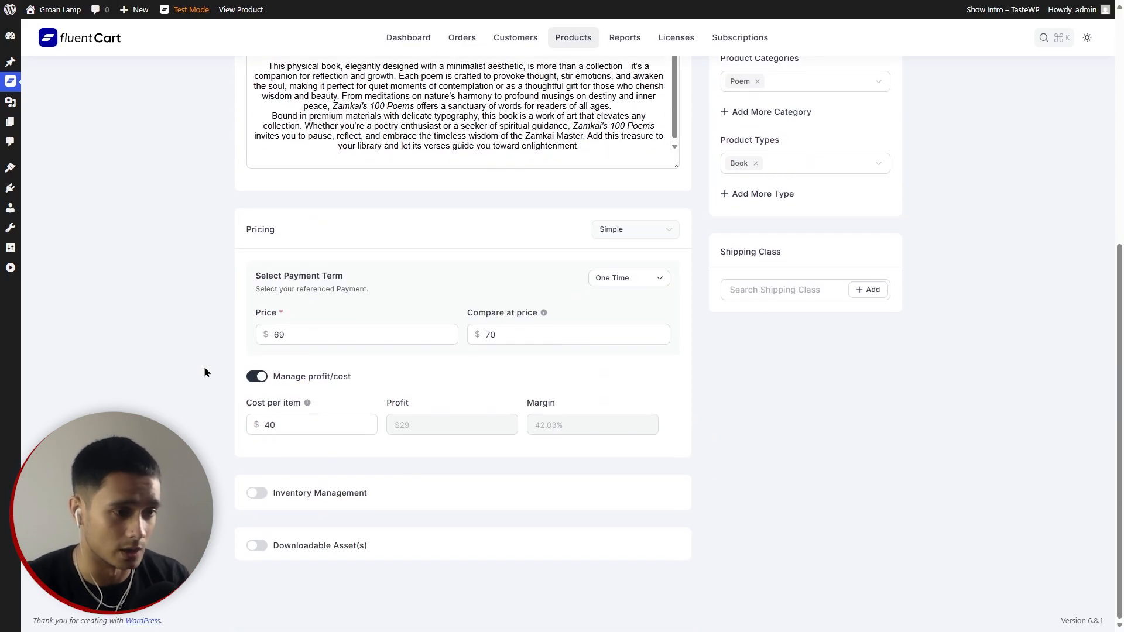
pyautogui.scroll(7, 205, 372)
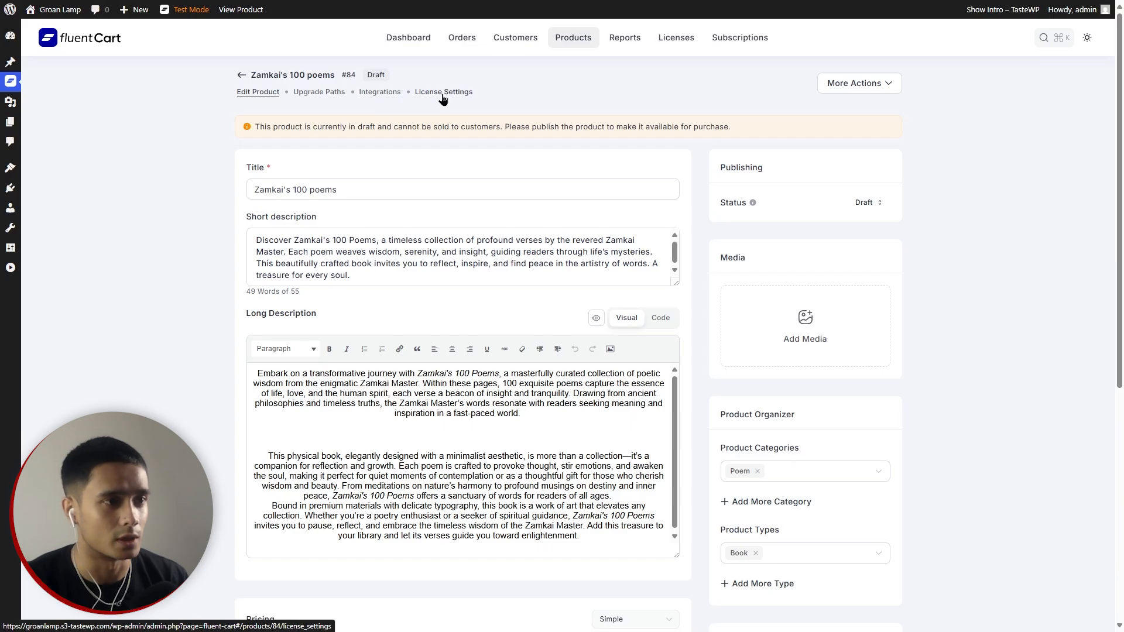
pyautogui.click(319, 92)
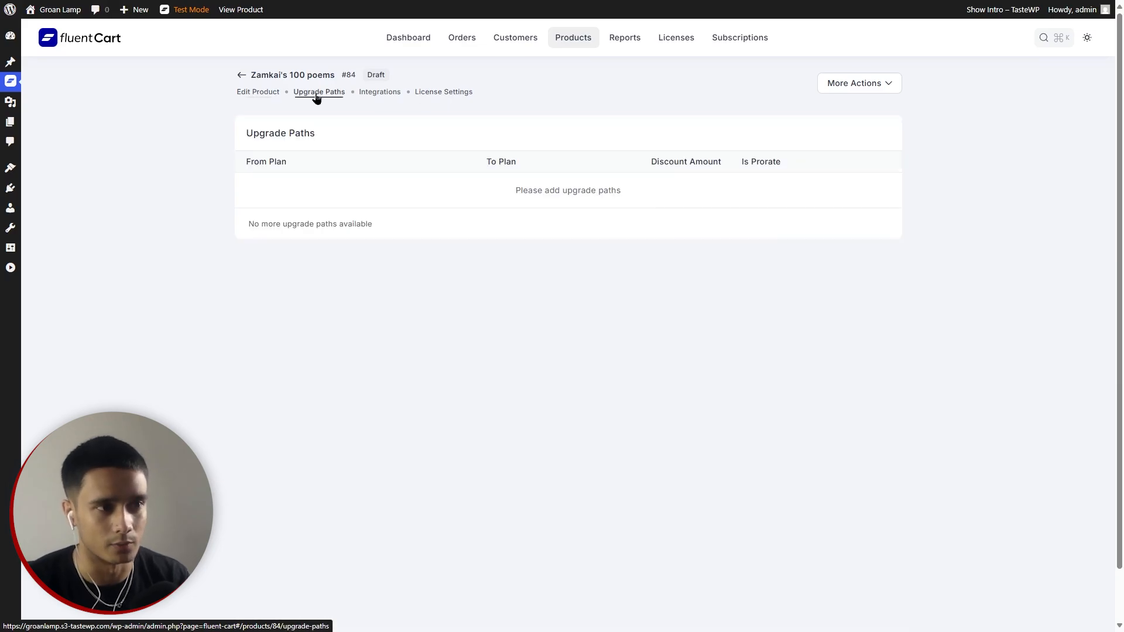
pyautogui.click(375, 94)
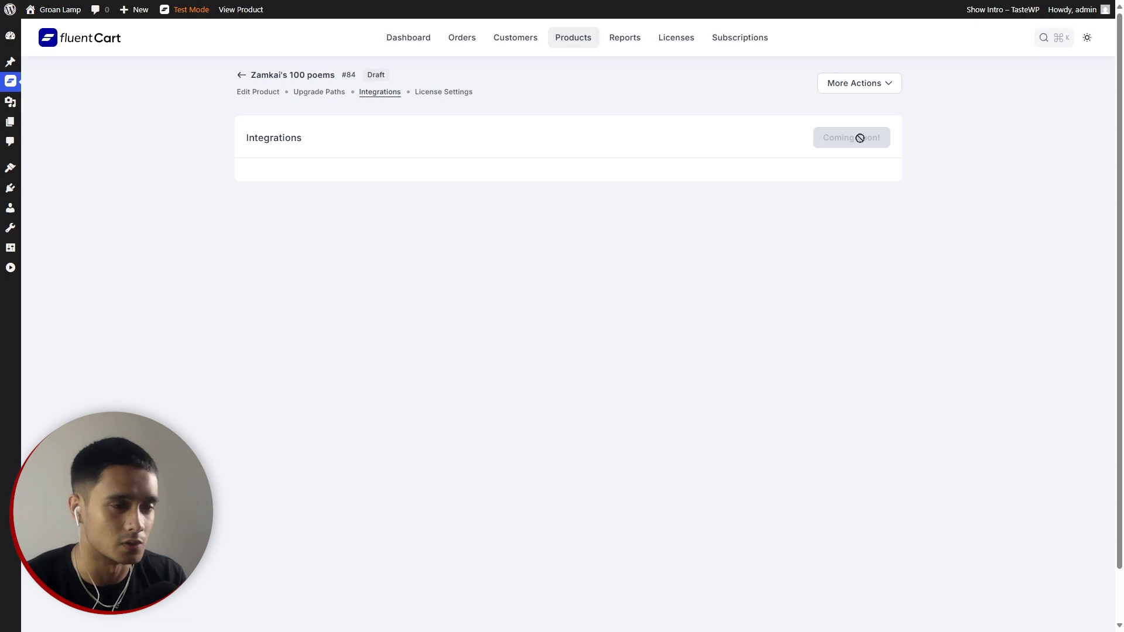
pyautogui.click(436, 93)
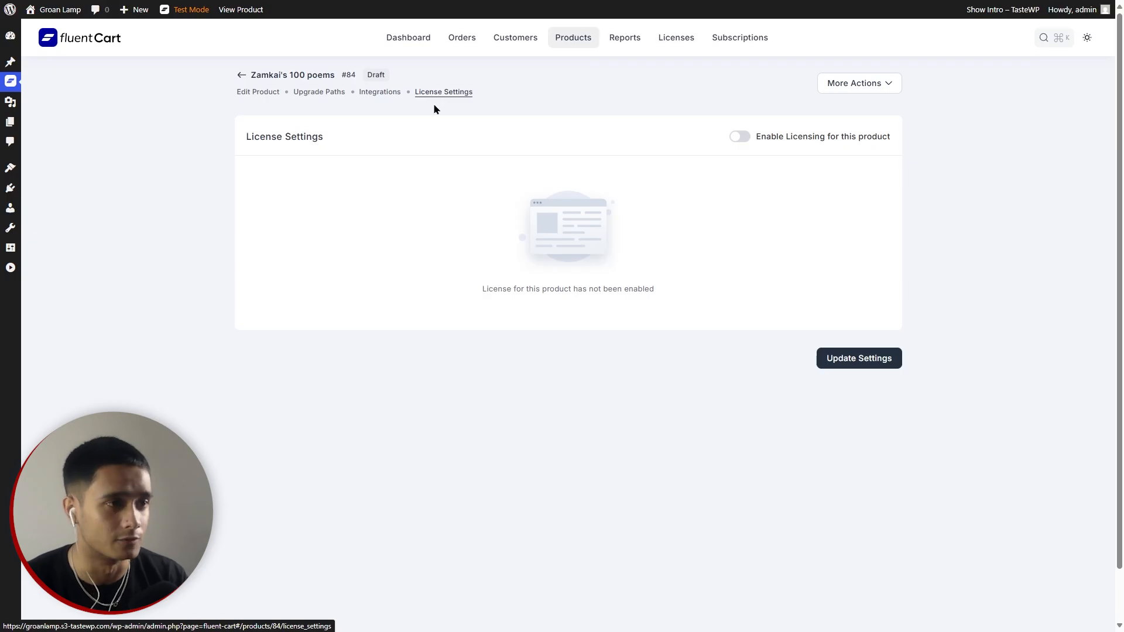
pyautogui.click(257, 92)
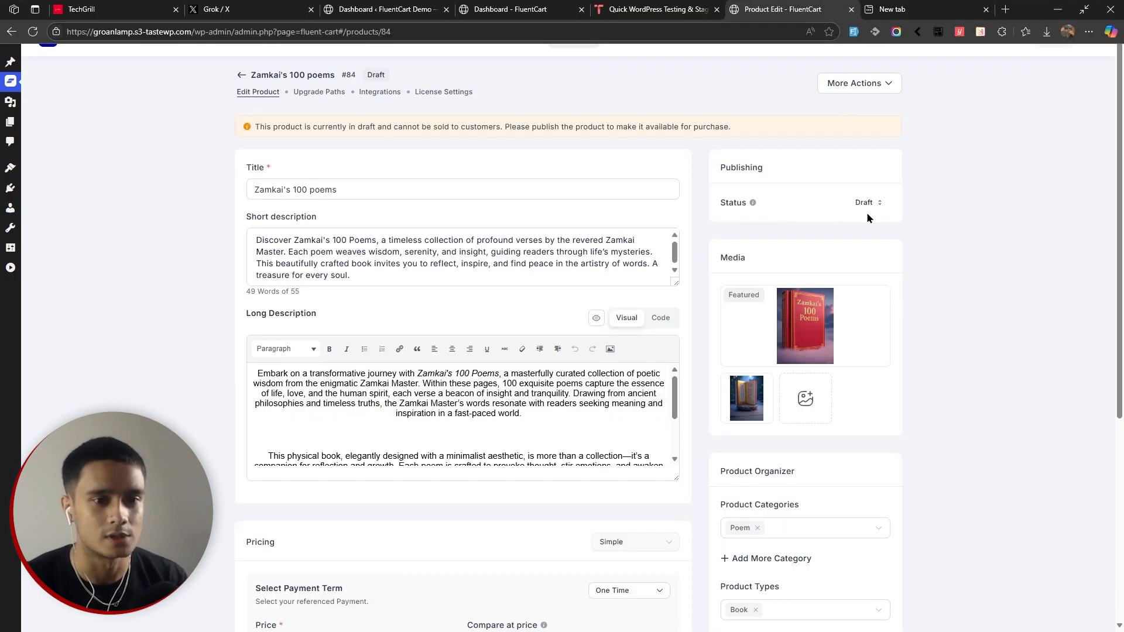
# Publish Zamkai's 100 poems and check its Shop quick view with both images and description.
pyautogui.click(758, 270)
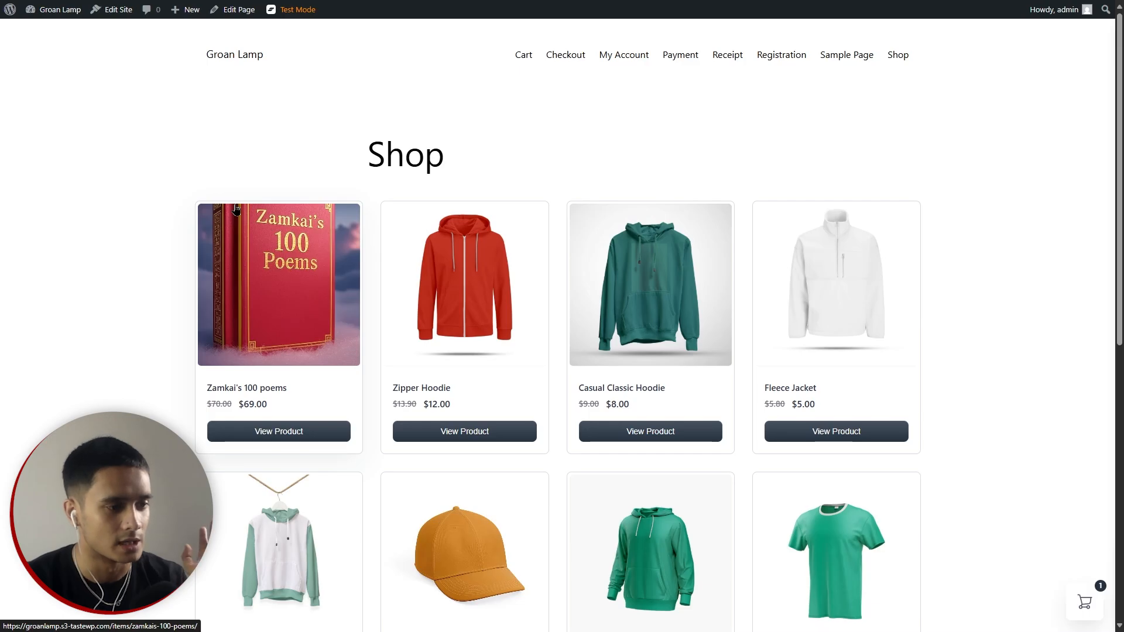
pyautogui.click(285, 436)
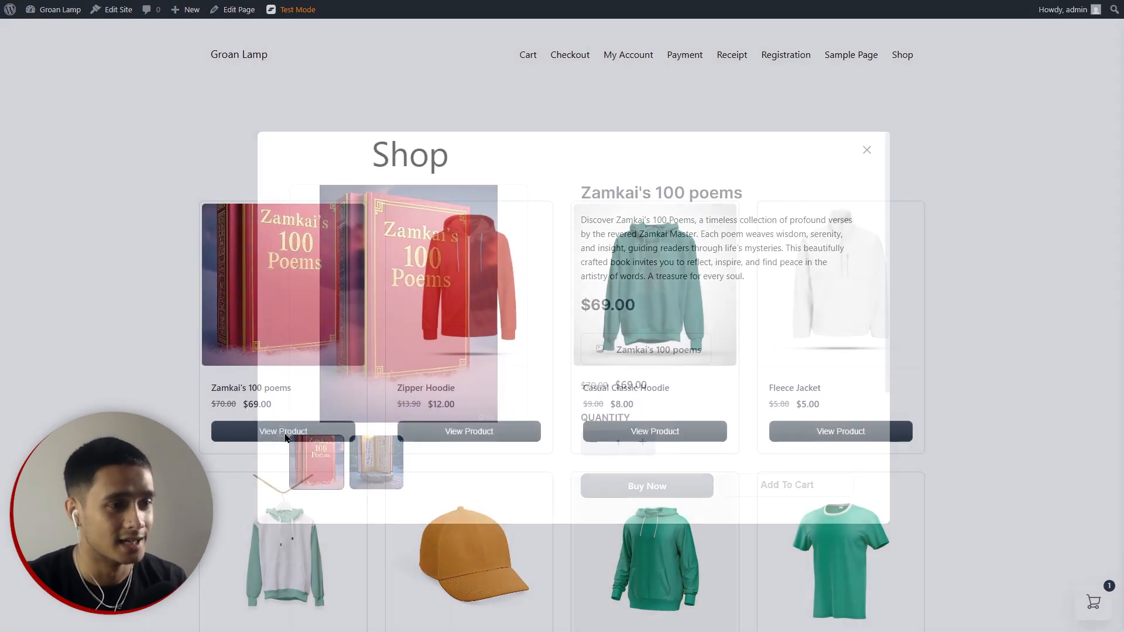
pyautogui.click(399, 470)
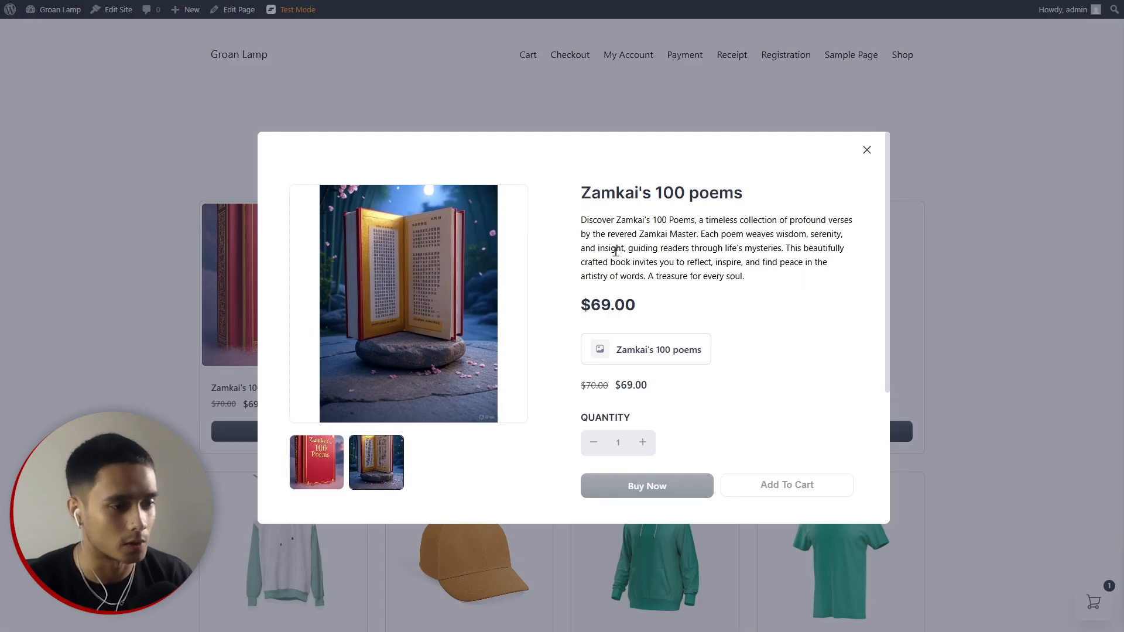
pyautogui.scroll(-3, 541, 253)
pyautogui.moveTo(300, 358); pyautogui.dragTo(746, 469)
pyautogui.click(745, 495)
pyautogui.scroll(3, 553, 393)
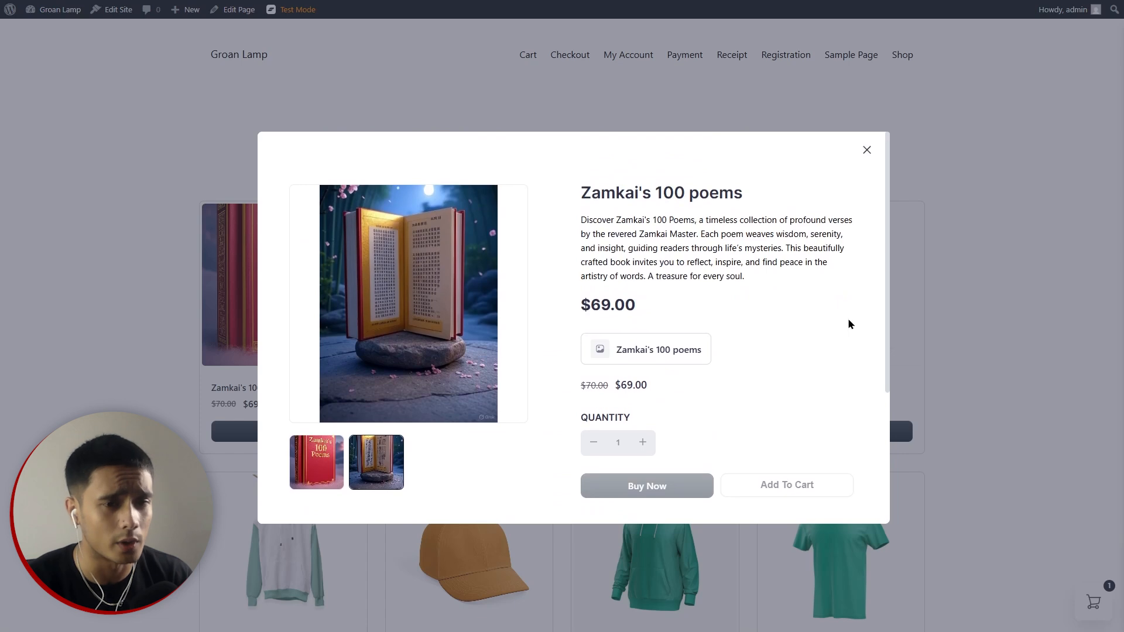
pyautogui.click(869, 153)
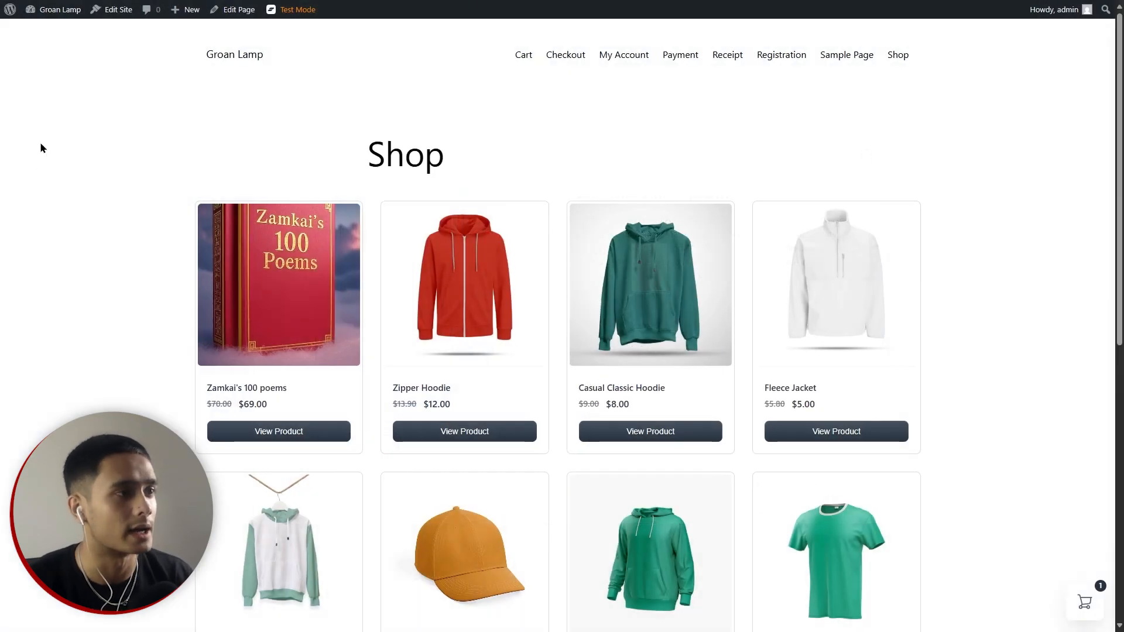
pyautogui.click(9, 8)
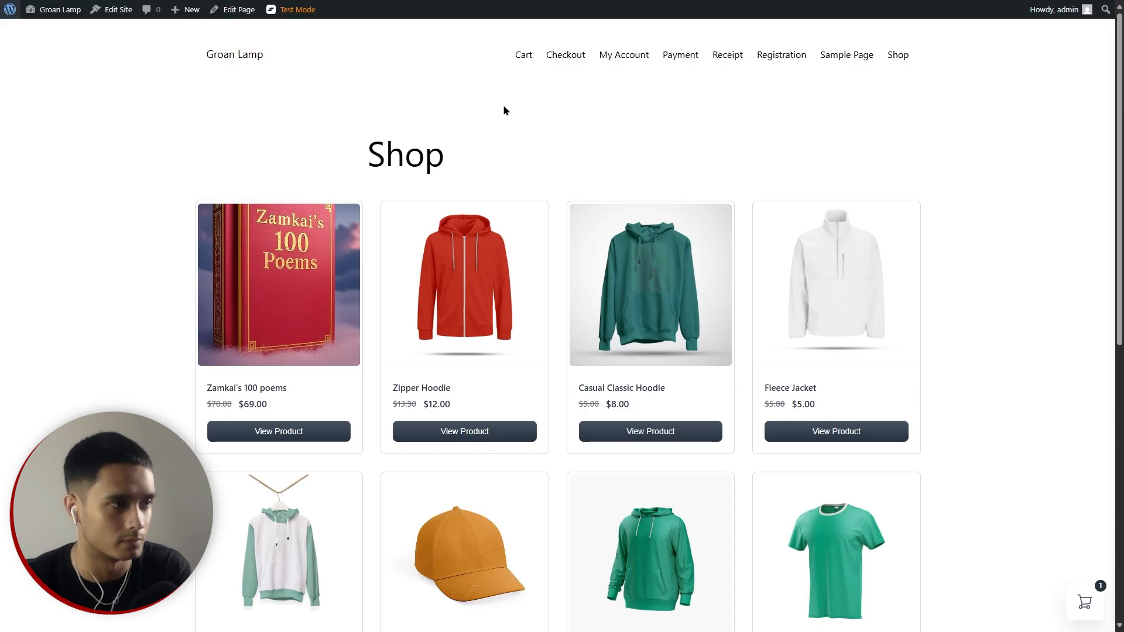
# Switch the FluentCart store's order mode from Test to Live.
pyautogui.click(46, 82)
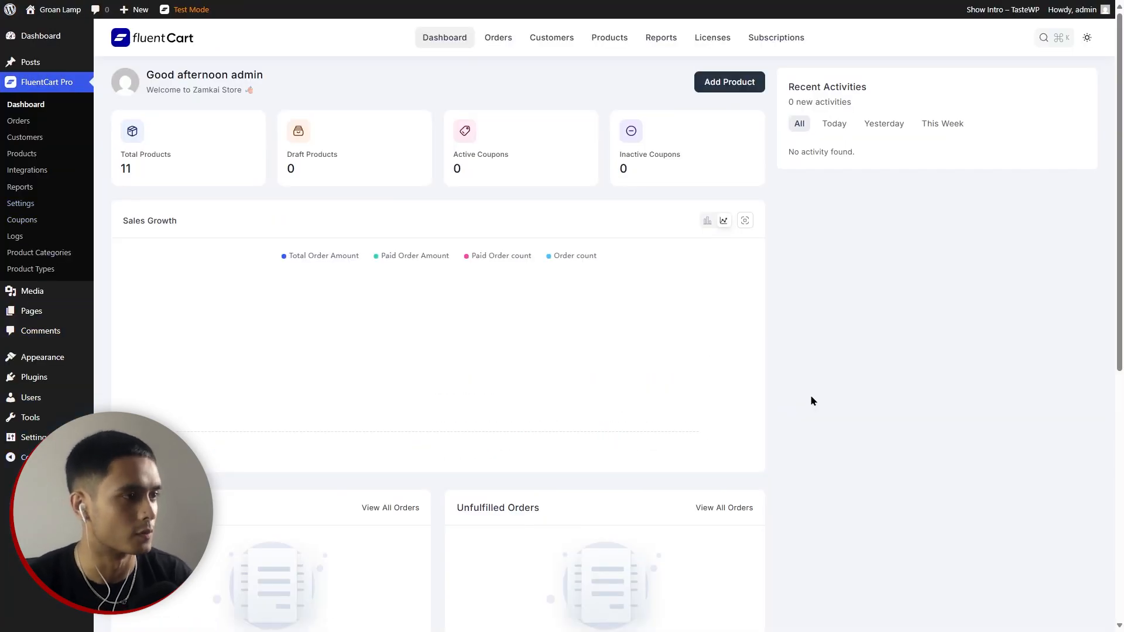
pyautogui.click(18, 205)
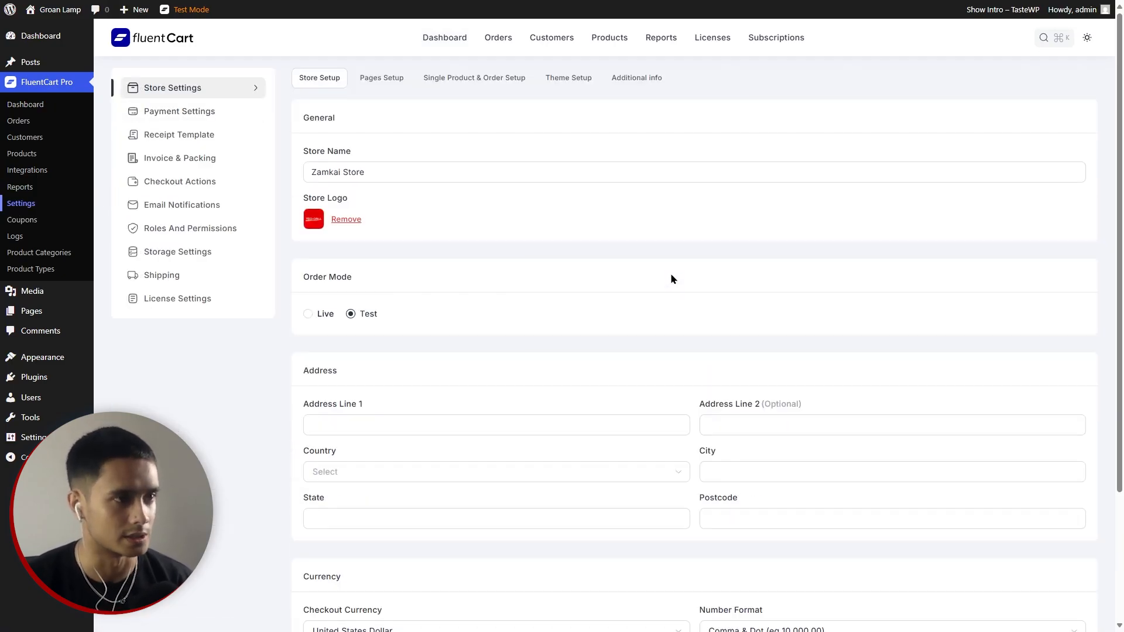
pyautogui.click(309, 315)
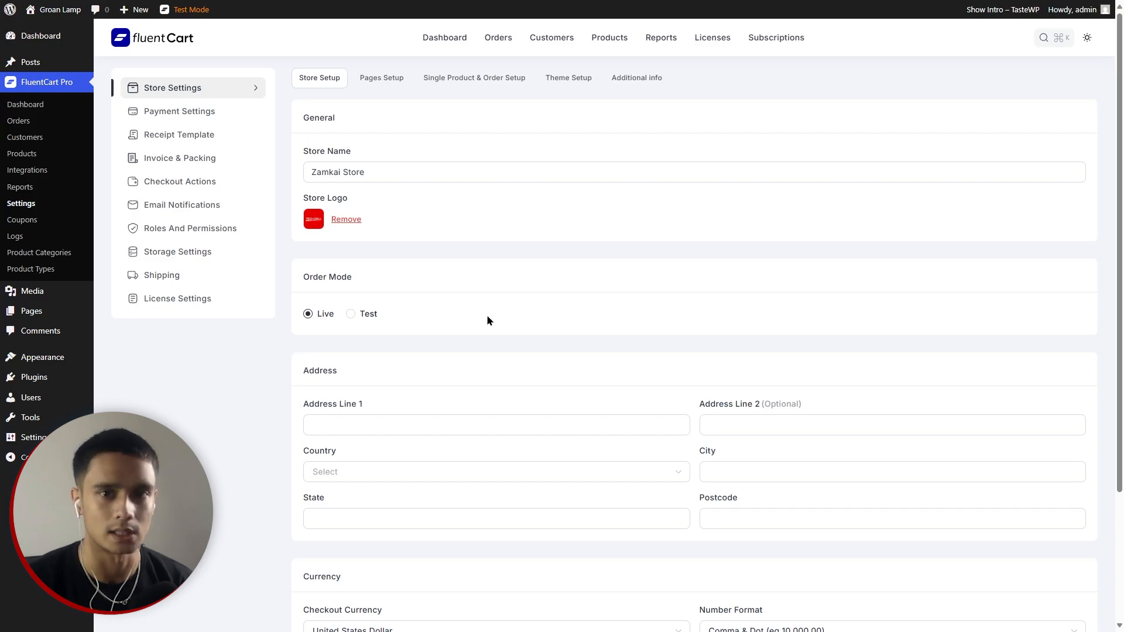
pyautogui.scroll(-3, 488, 319)
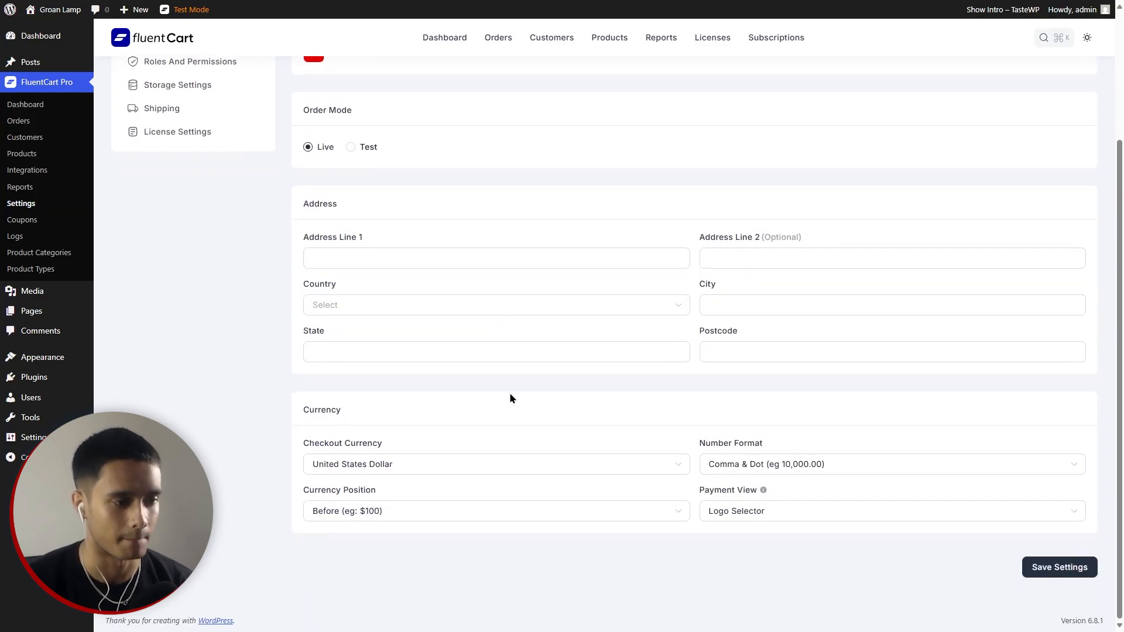
pyautogui.scroll(3, 518, 392)
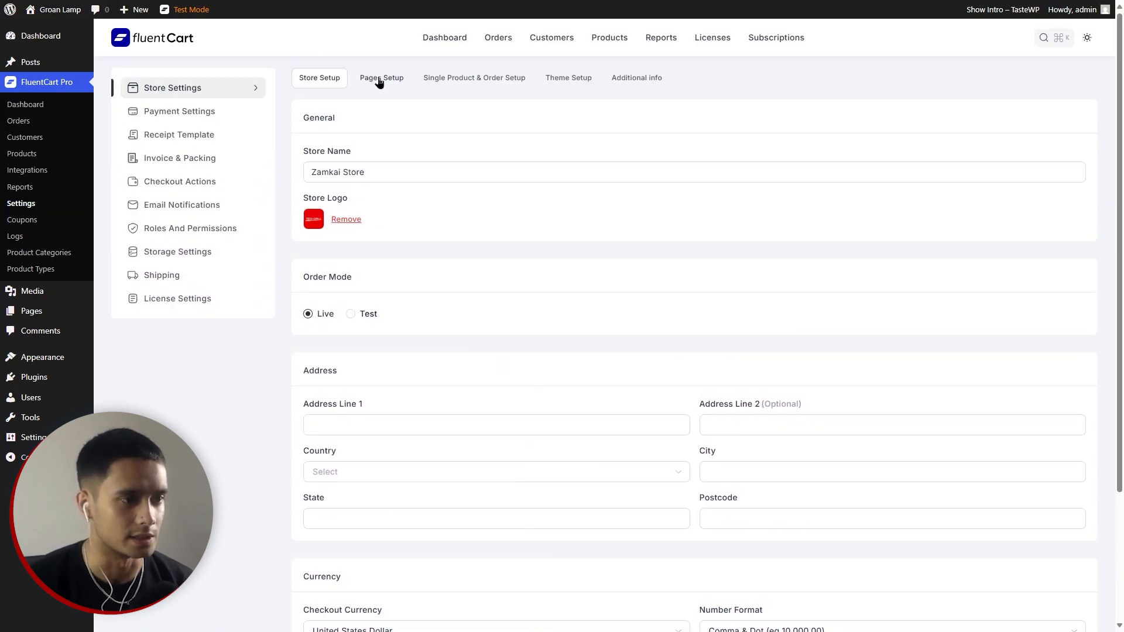
# Review the Pages Setup, Single Product & Order Setup, Theme Setup and Additional info tabs, keeping Masonry layout.
pyautogui.click(379, 80)
pyautogui.scroll(-2, 684, 323)
pyautogui.scroll(2, 683, 323)
pyautogui.click(474, 83)
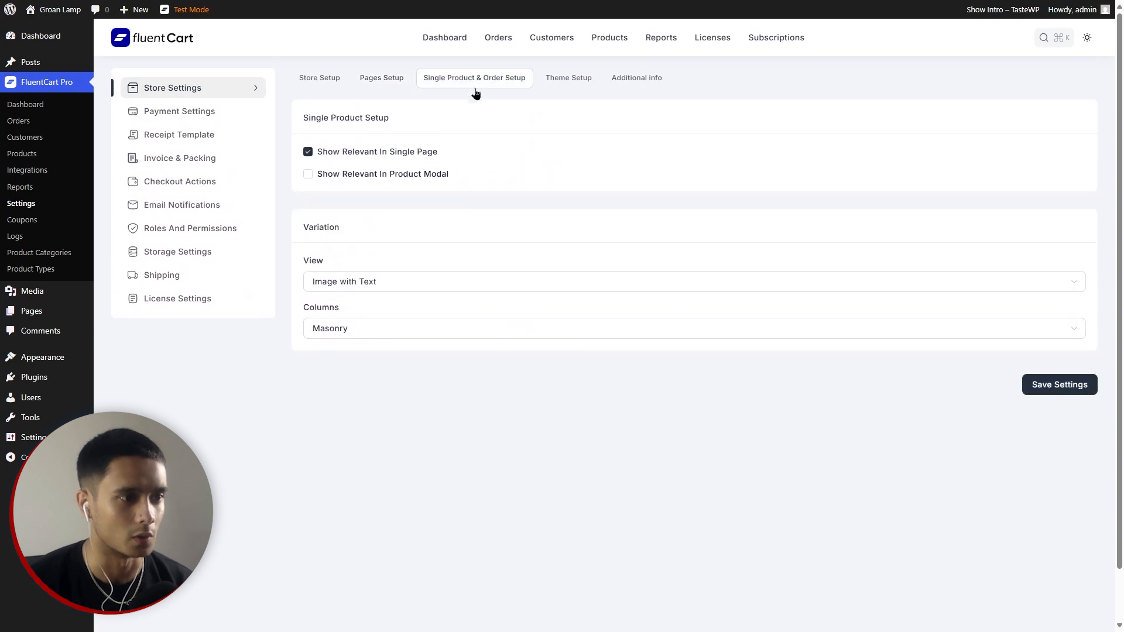
pyautogui.click(454, 330)
pyautogui.click(454, 331)
pyautogui.click(454, 330)
pyautogui.click(456, 331)
pyautogui.click(559, 80)
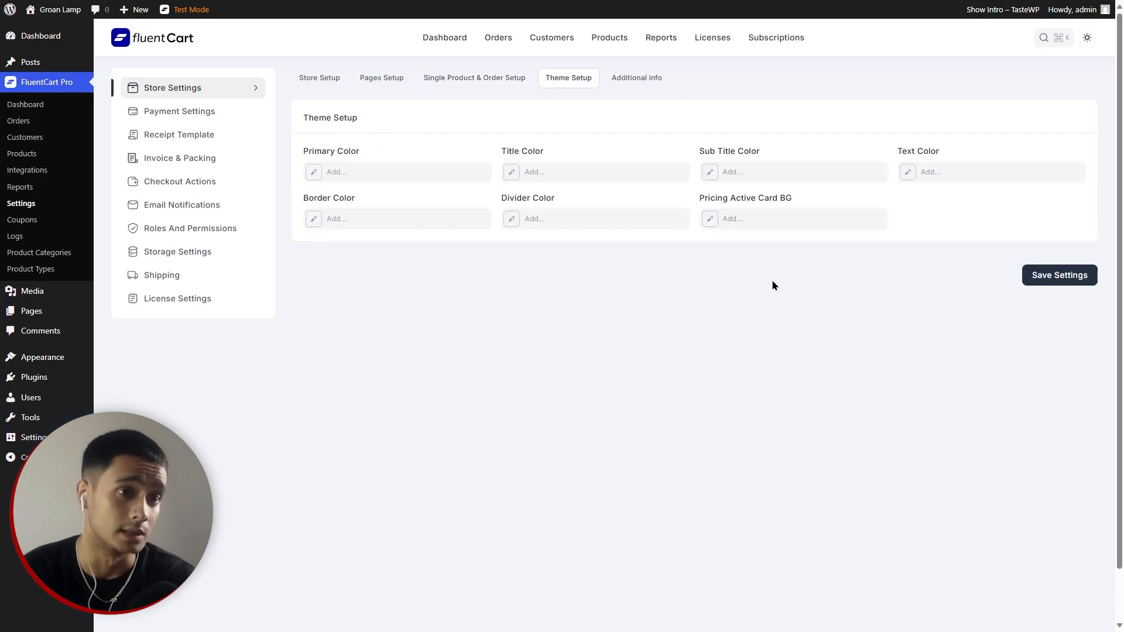
pyautogui.click(619, 78)
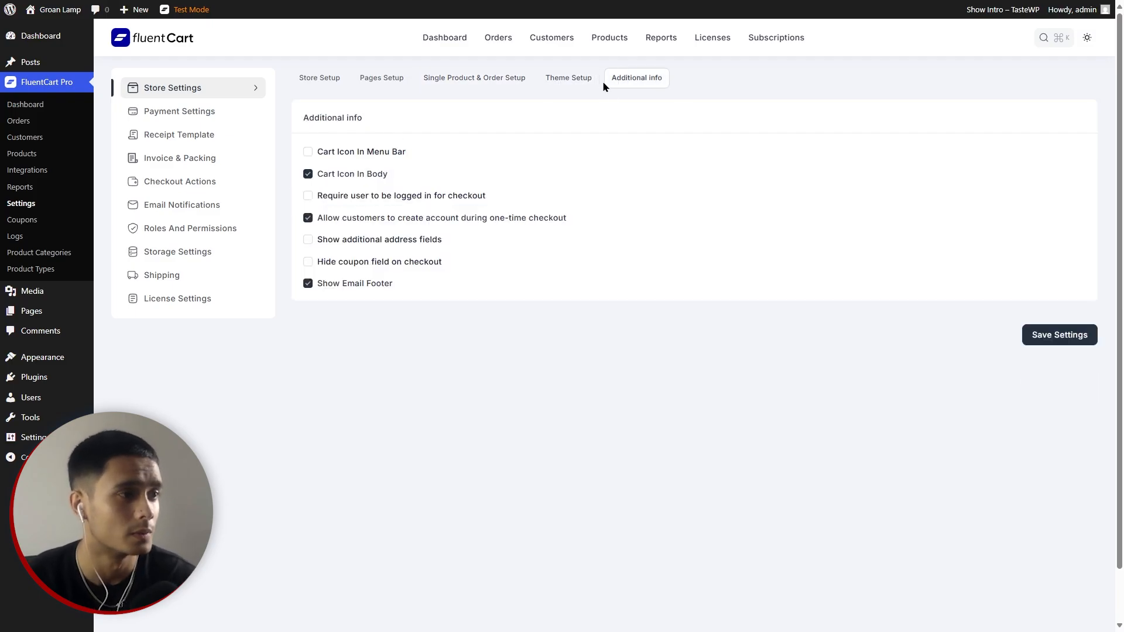
# Review the payment gateways, leaving PayPal and Stripe disabled and Cash on Delivery active.
pyautogui.click(203, 119)
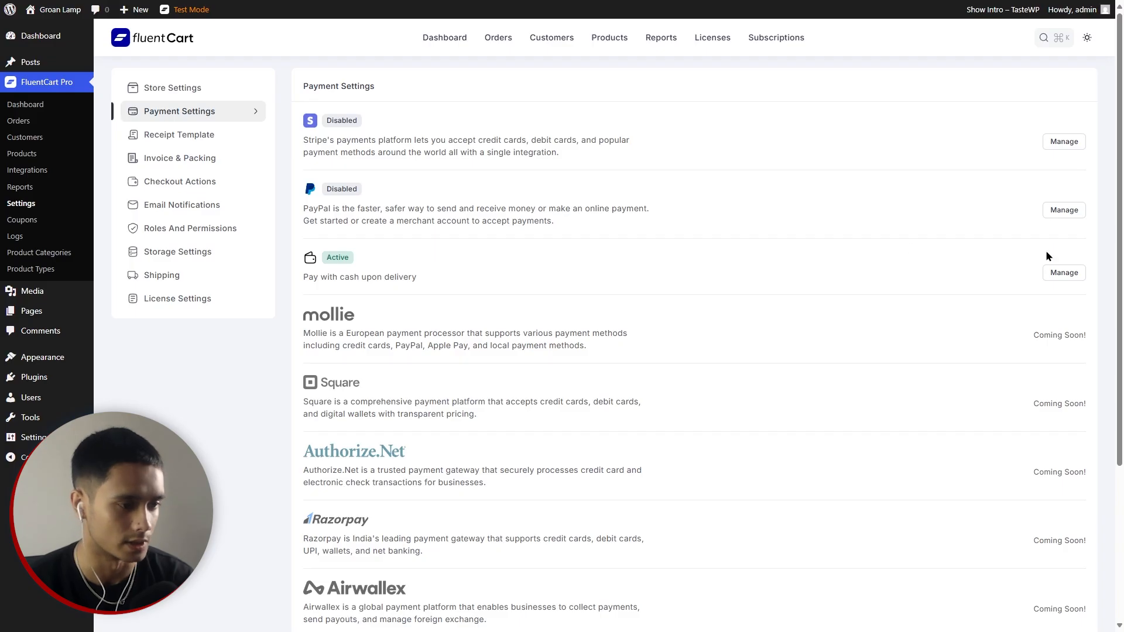
pyautogui.scroll(-4, 838, 316)
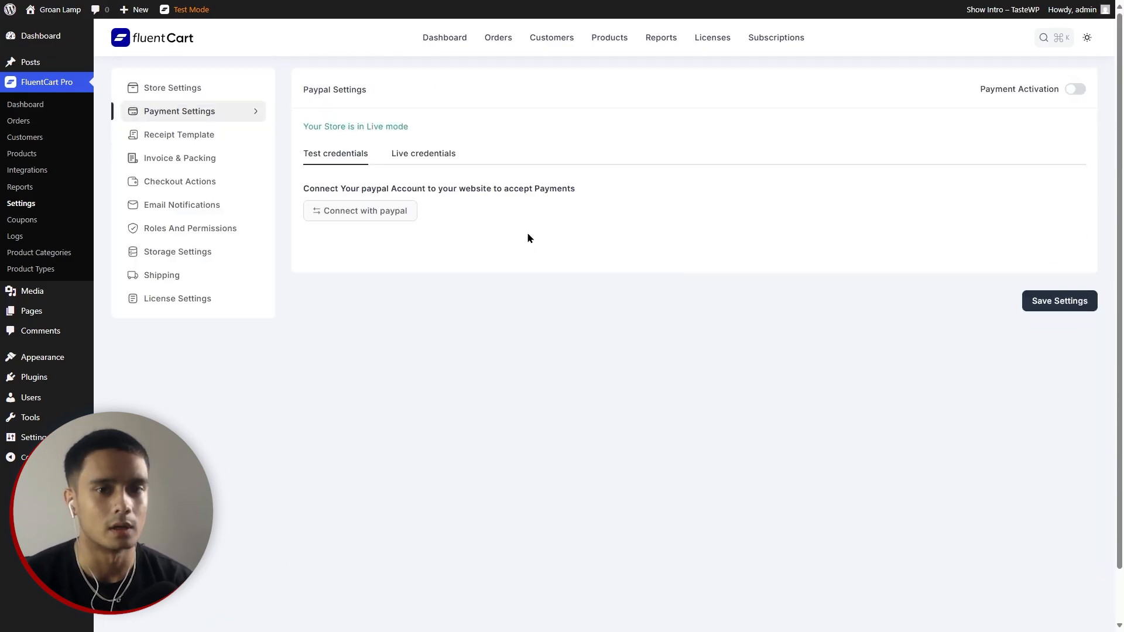
pyautogui.click(1076, 90)
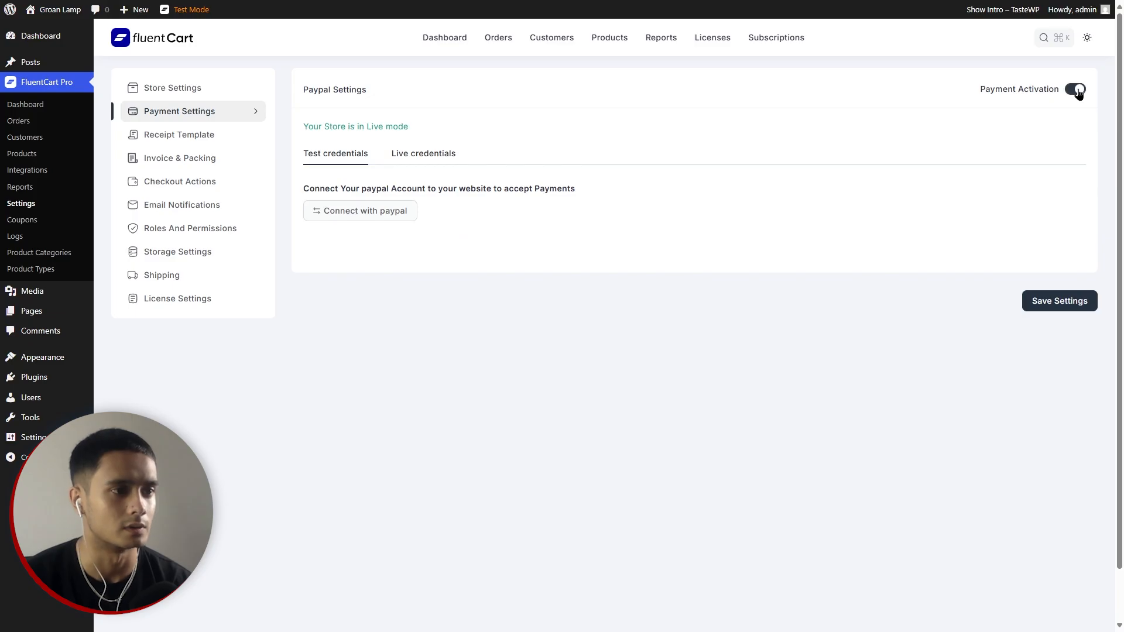
pyautogui.click(1079, 93)
pyautogui.click(409, 154)
pyautogui.click(337, 156)
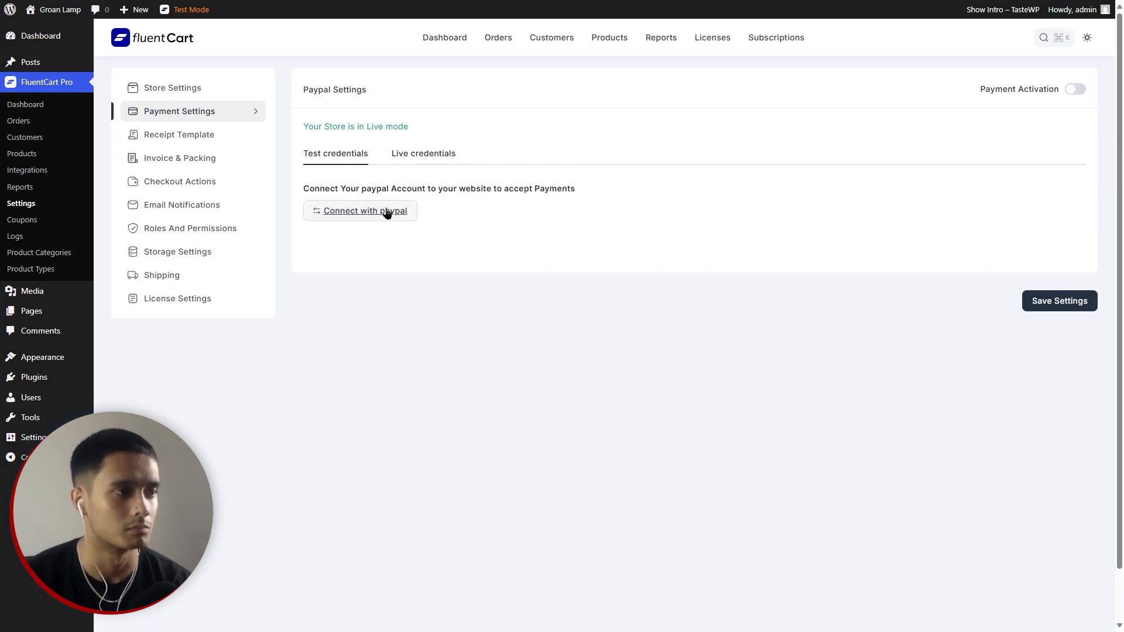
pyautogui.click(387, 213)
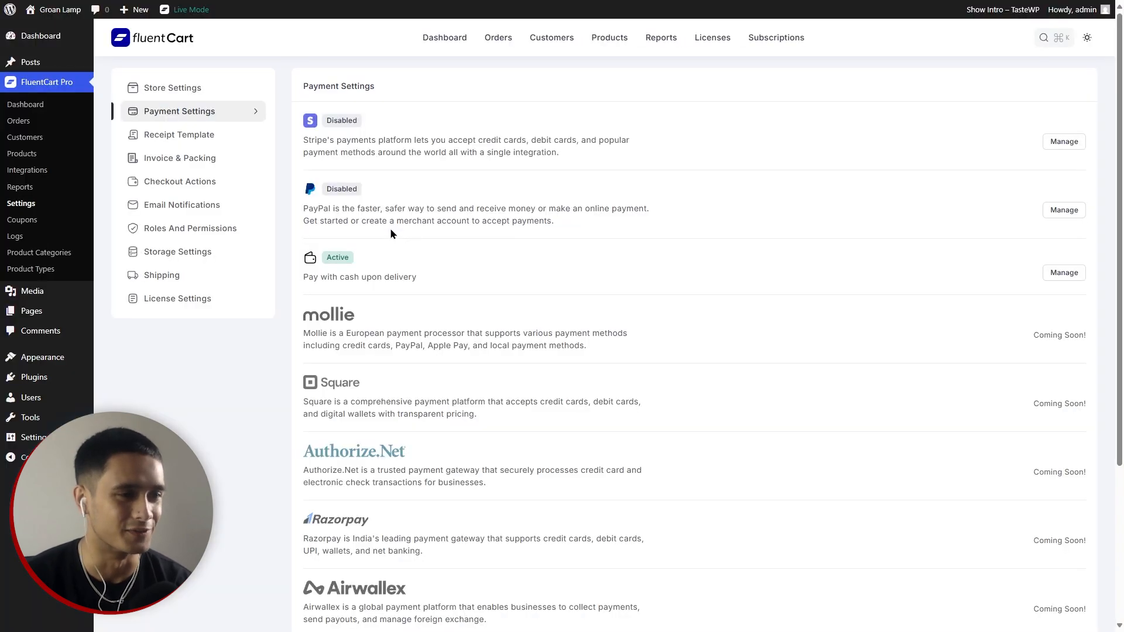
pyautogui.click(166, 137)
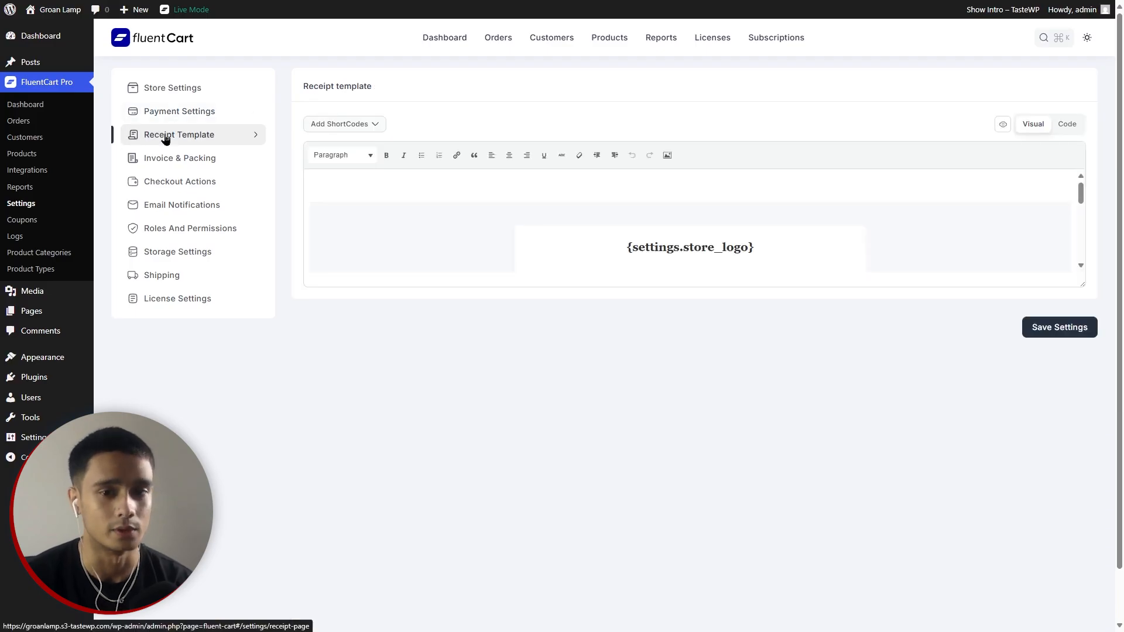
# Change the receipt template heading from 'Order Created' to 'Order Received'.
pyautogui.scroll(-2, 574, 251)
pyautogui.moveTo(1079, 283); pyautogui.dragTo(1051, 571)
pyautogui.click(630, 274)
pyautogui.moveTo(711, 285); pyautogui.dragTo(574, 285)
pyautogui.write('Received')
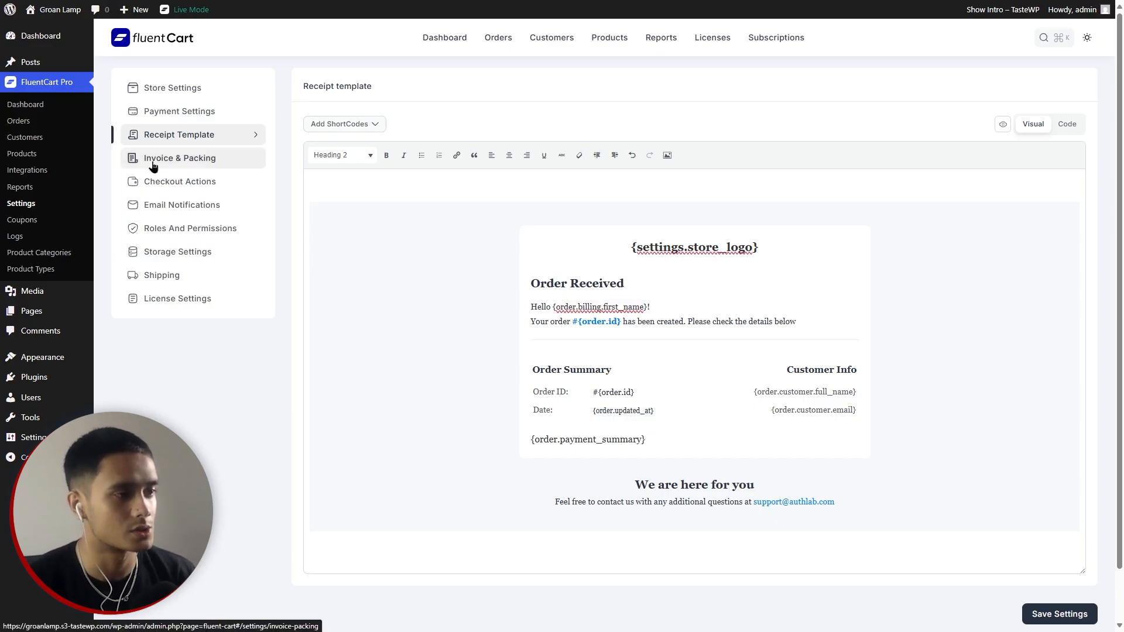
# Review the Email Notifications settings, dismissing the Coming Soon edit notice.
pyautogui.click(182, 210)
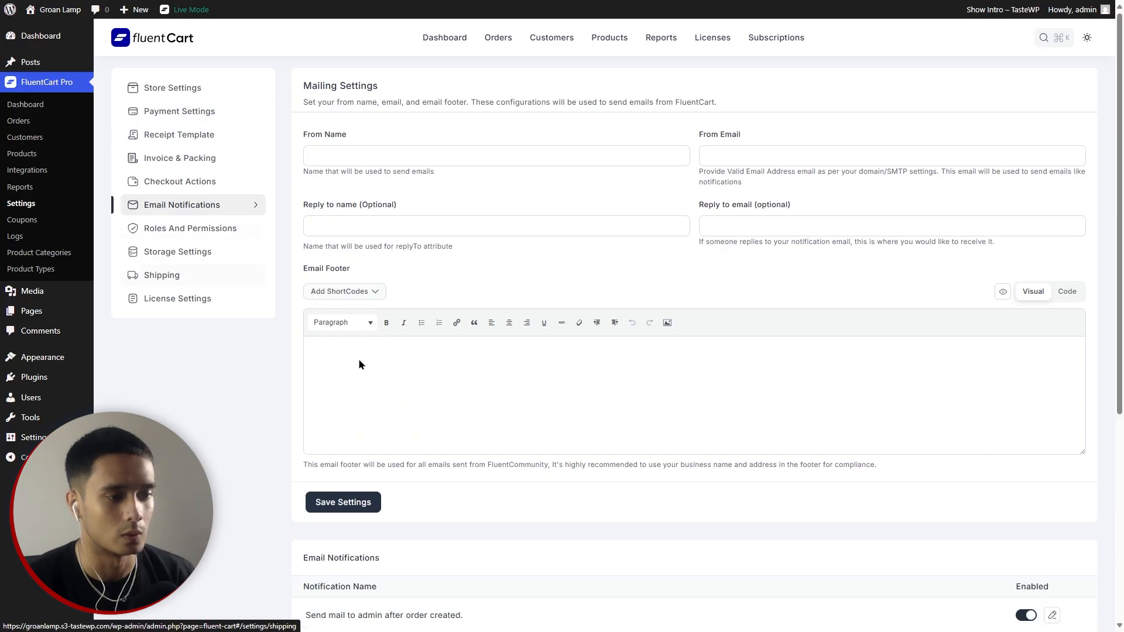
pyautogui.scroll(-4, 410, 387)
pyautogui.scroll(-2, 480, 420)
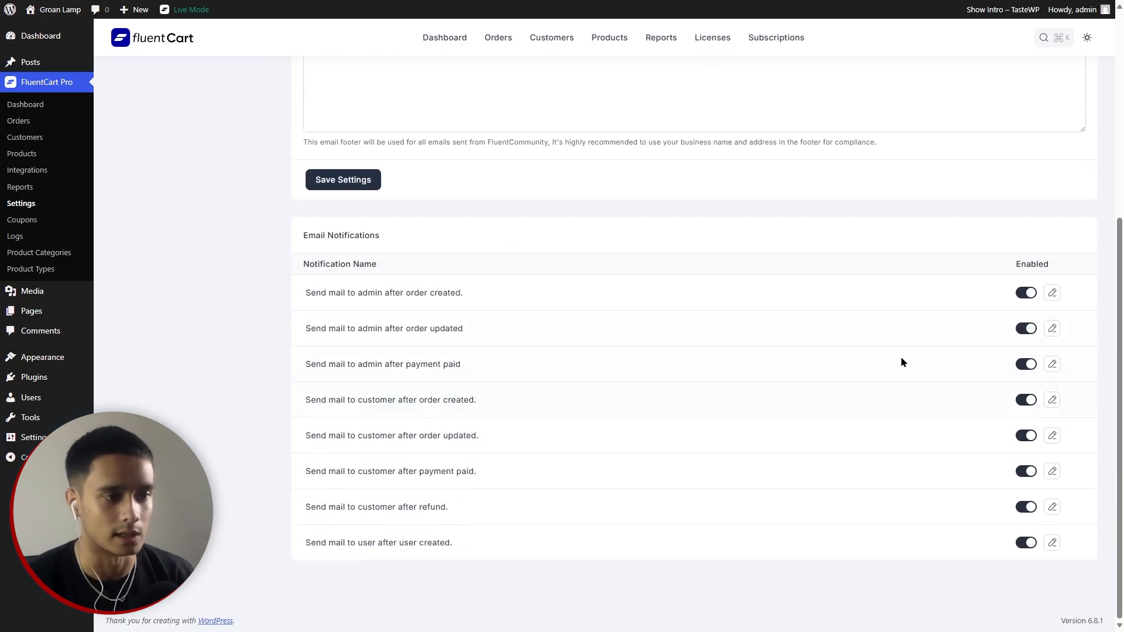
pyautogui.click(1053, 294)
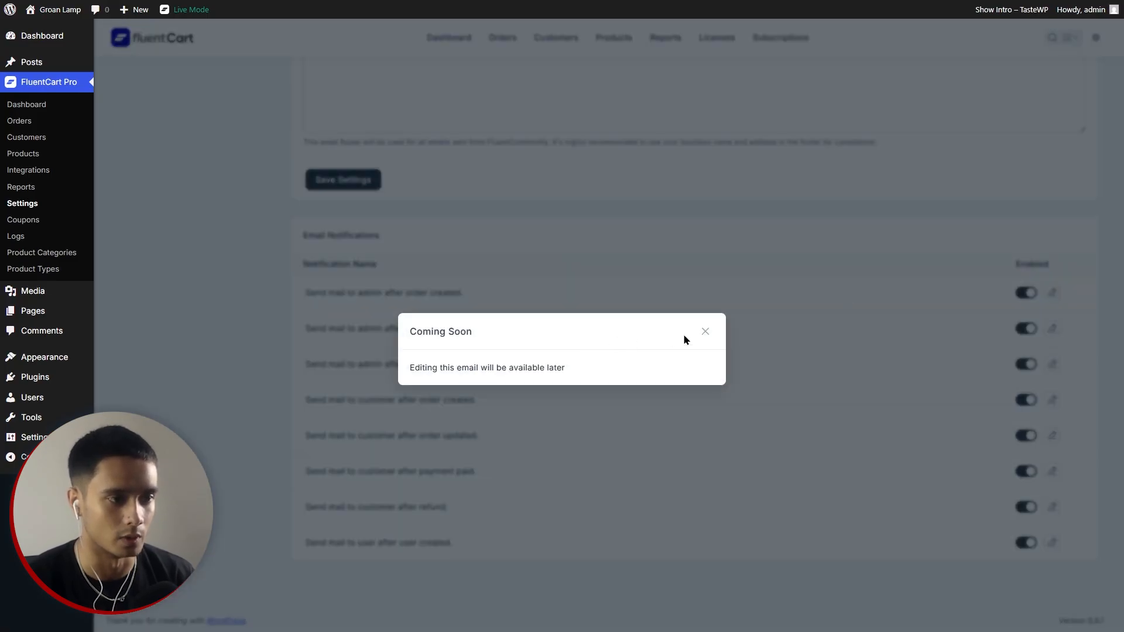
pyautogui.click(705, 332)
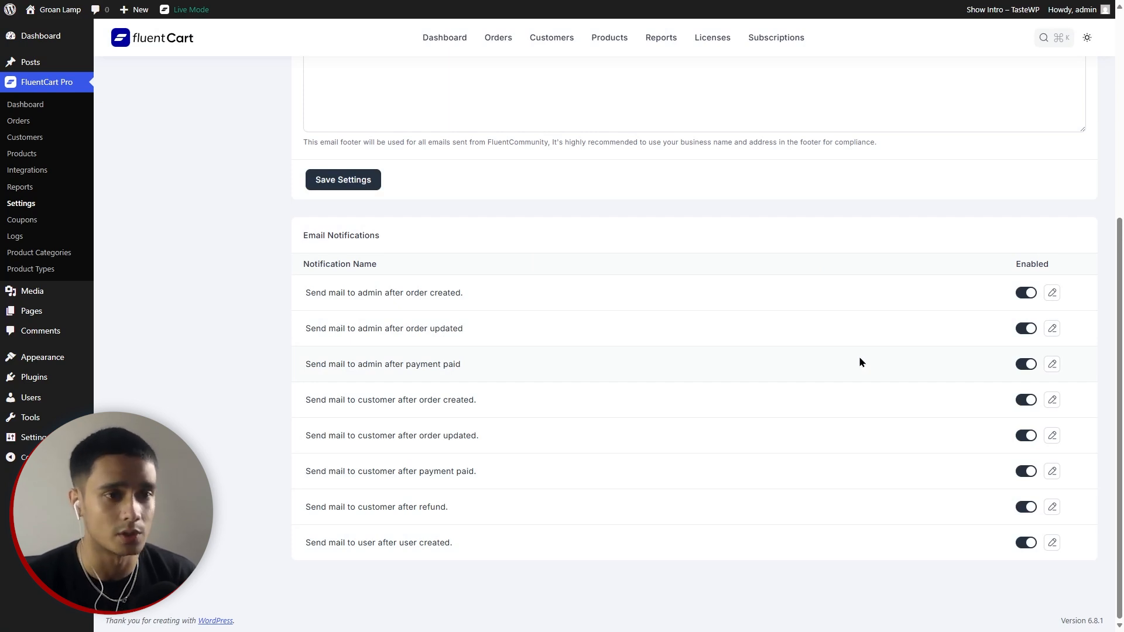
pyautogui.scroll(5, 859, 356)
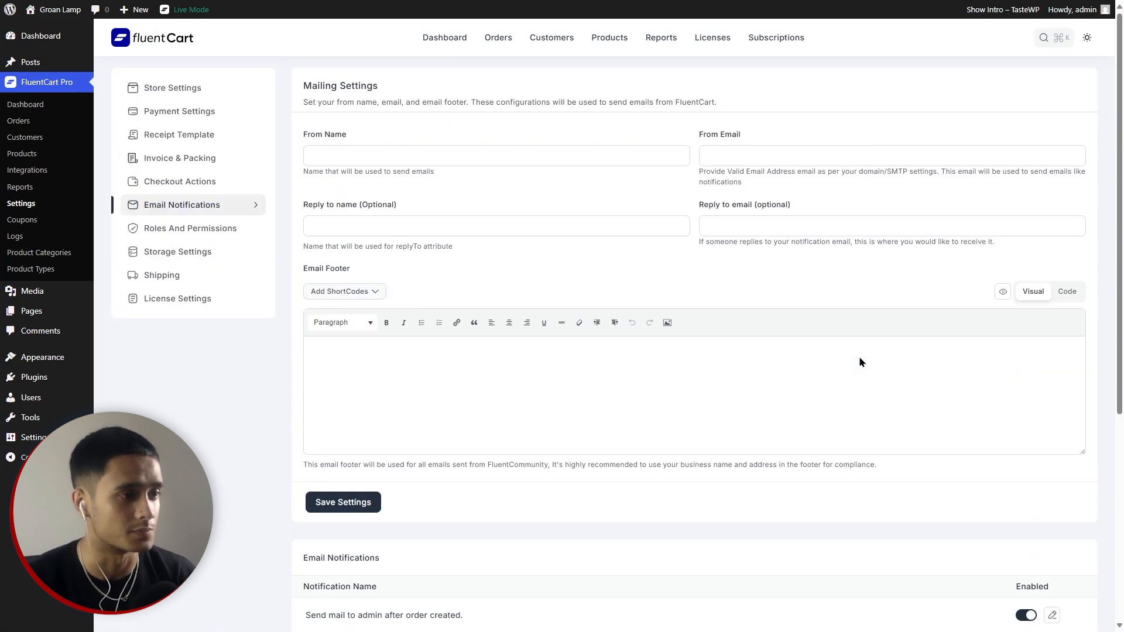
pyautogui.click(178, 228)
# Create a 'United States' shipping zone with the region United States of America.
pyautogui.click(170, 252)
pyautogui.click(160, 275)
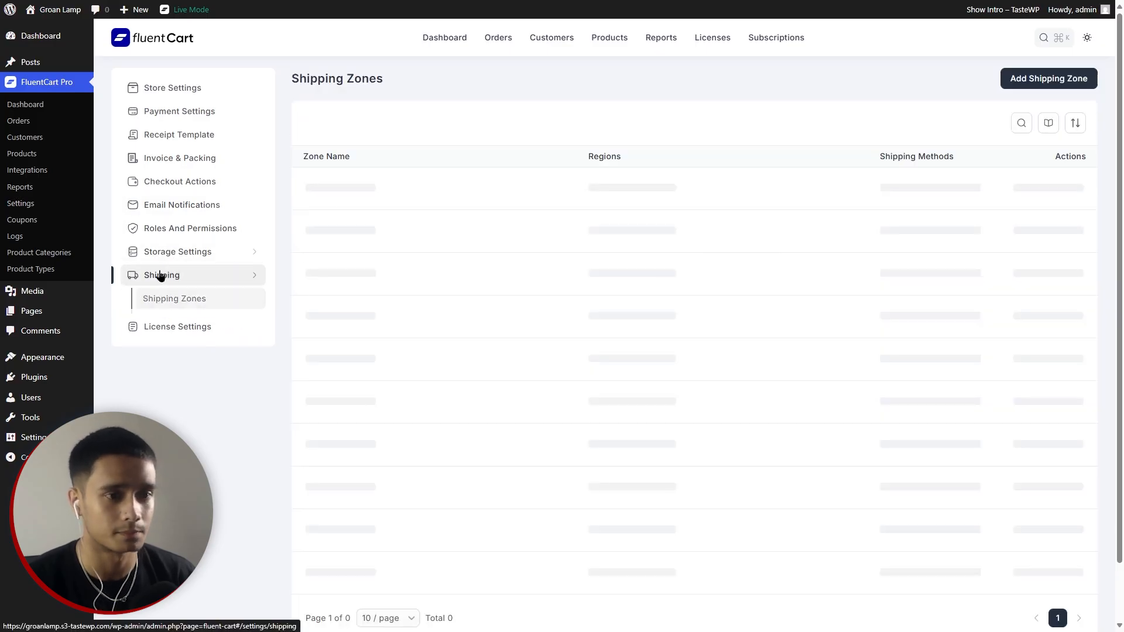
pyautogui.click(1050, 78)
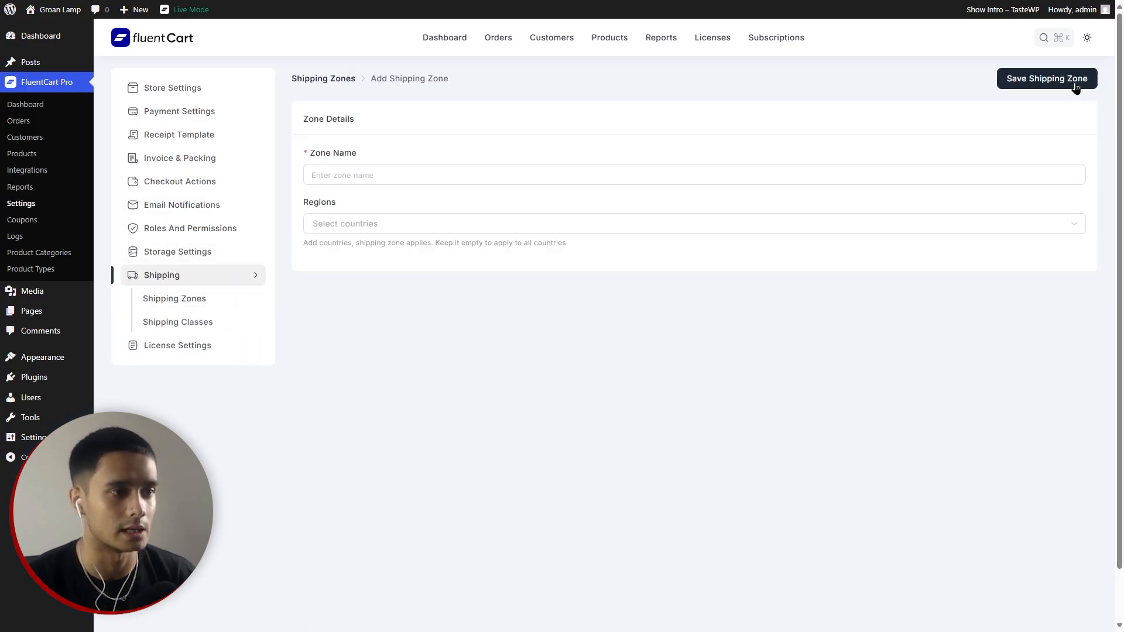
pyautogui.click(413, 175)
pyautogui.write('Uni ted sta')
pyautogui.hotkey('ctrl', 'BackSpace')
pyautogui.hotkey('ctrl', 'BackSpace')
pyautogui.write('ted States')
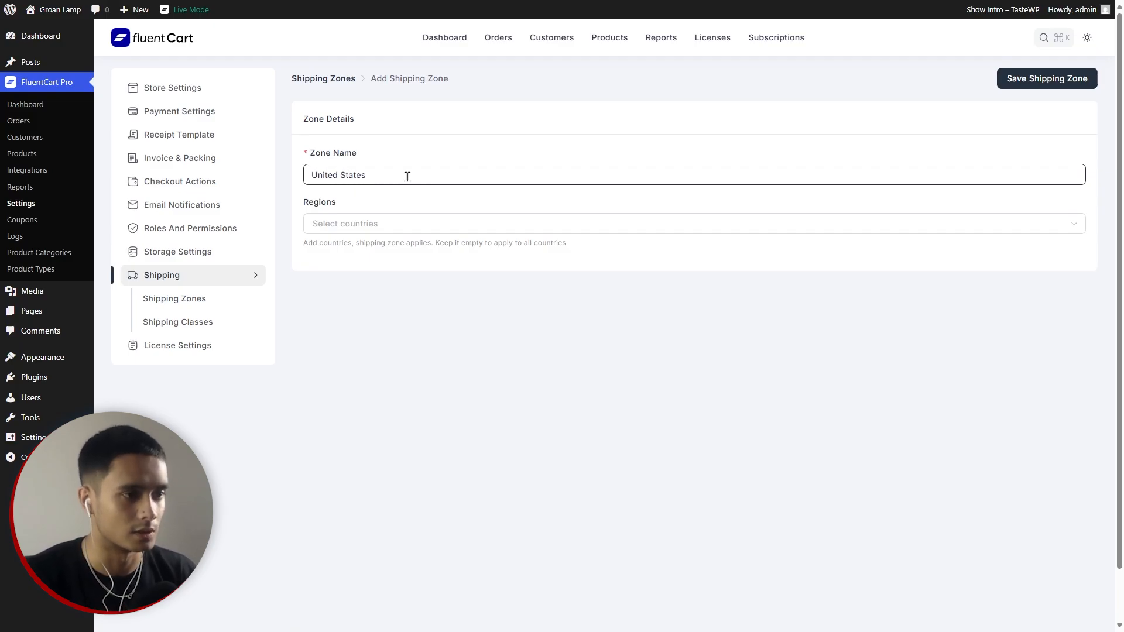
pyautogui.click(401, 220)
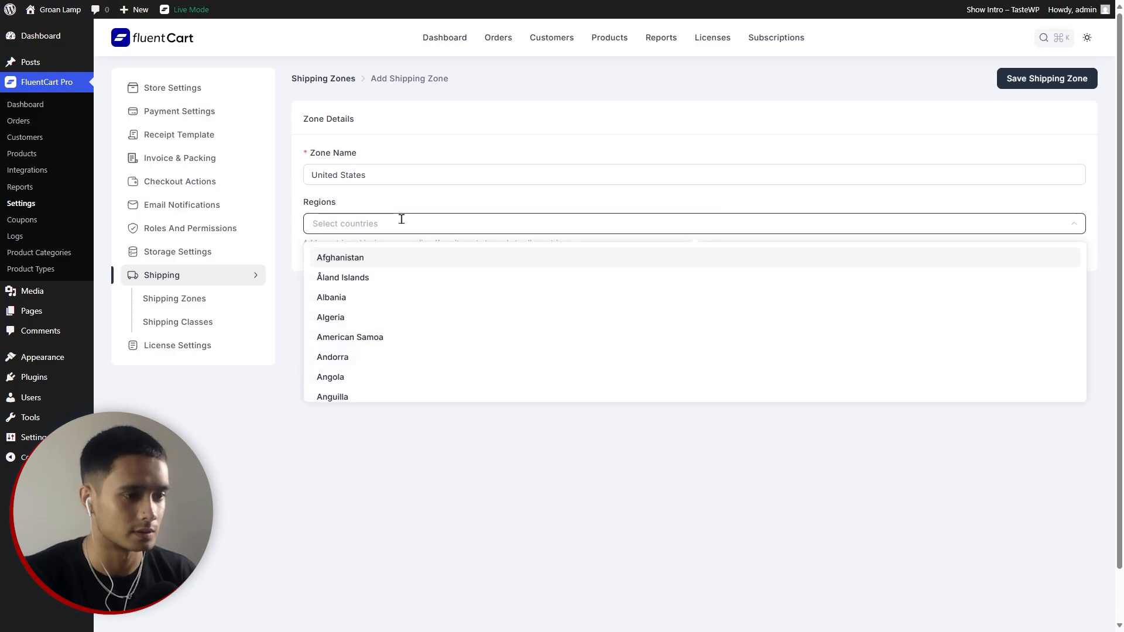
pyautogui.scroll(-3, 425, 313)
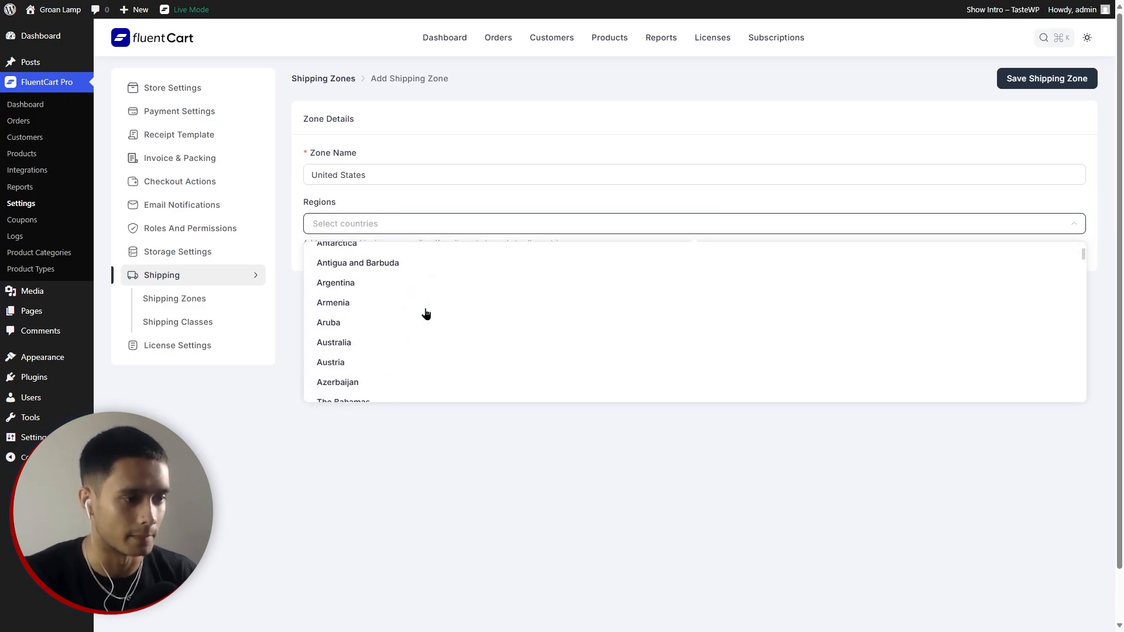
pyautogui.scroll(-2, 425, 314)
pyautogui.scroll(5, 425, 314)
pyautogui.write('united')
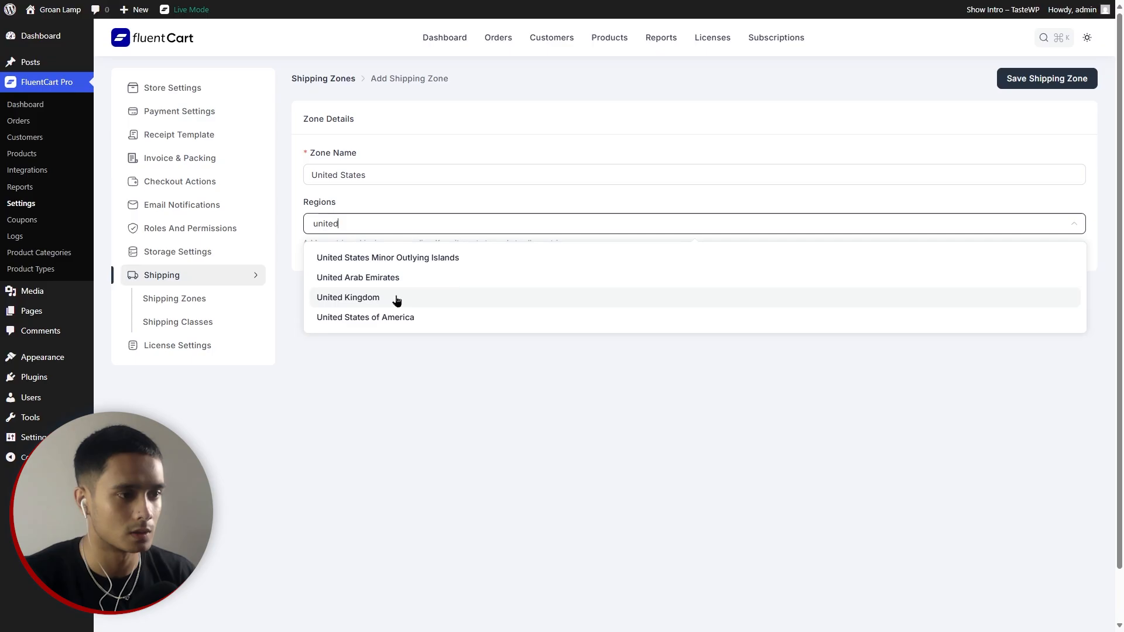
pyautogui.click(416, 316)
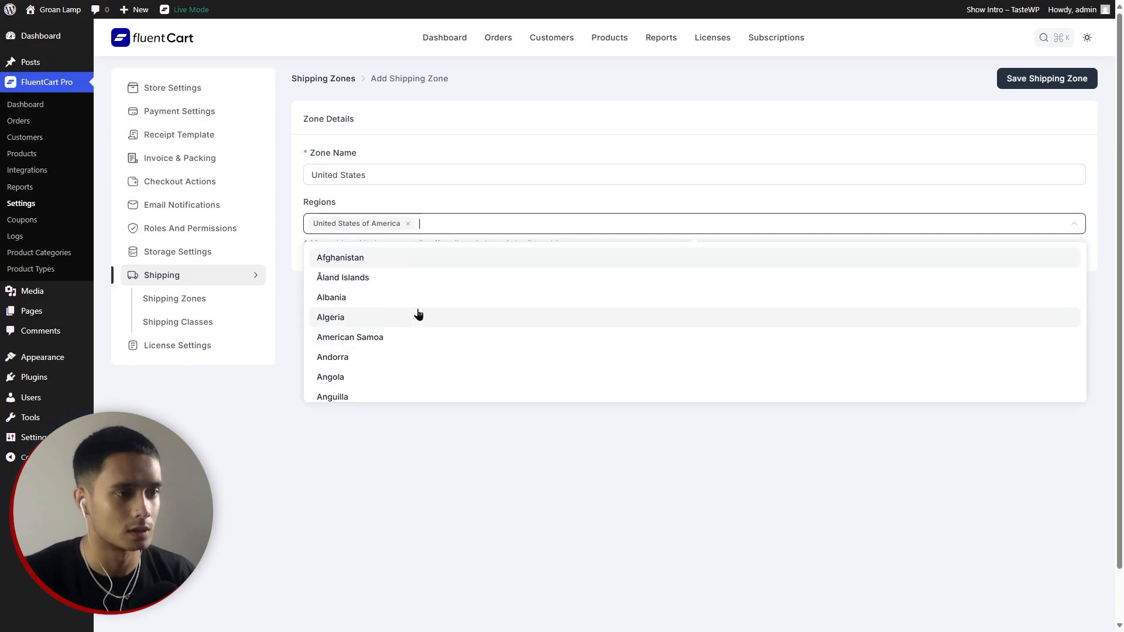
pyautogui.click(604, 508)
pyautogui.click(1054, 82)
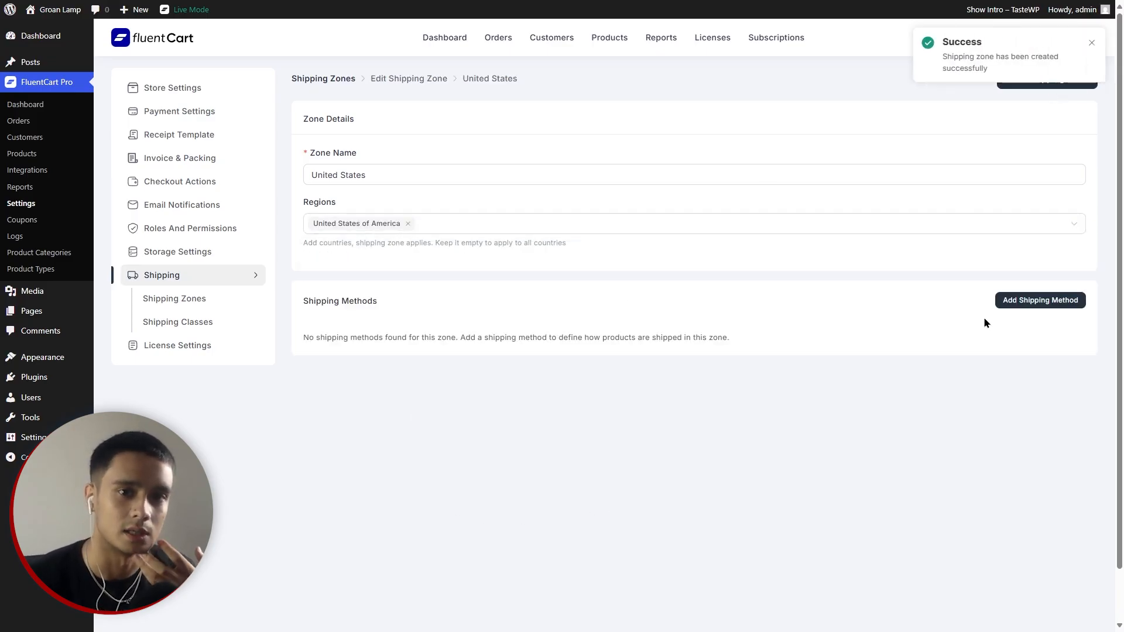
# Add a Flat Rate 'Simple Shipping' method: 10 per item, taking the highest class cost.
pyautogui.click(1031, 300)
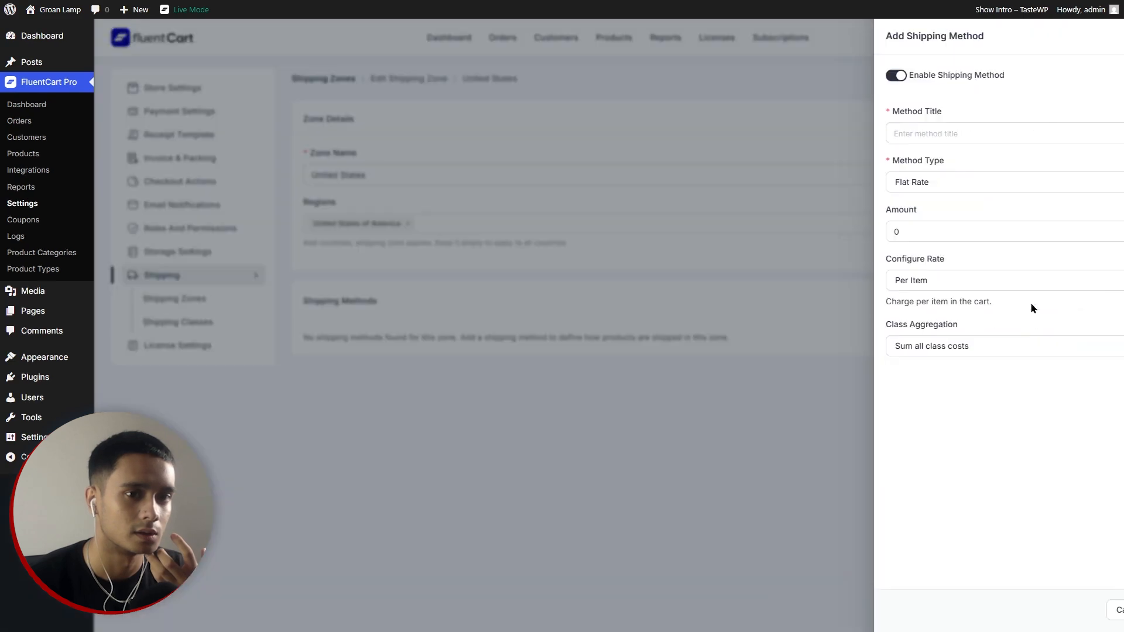
pyautogui.click(841, 129)
pyautogui.write('Simple Shipping')
pyautogui.click(855, 185)
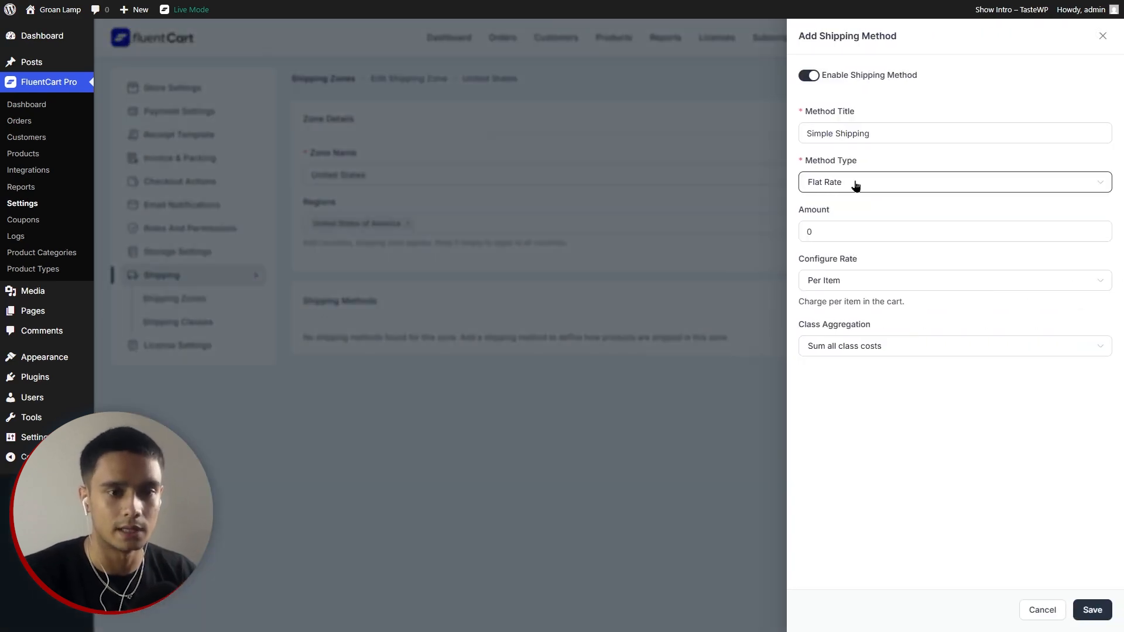
pyautogui.doubleClick(837, 230)
pyautogui.write('10')
pyautogui.click(984, 351)
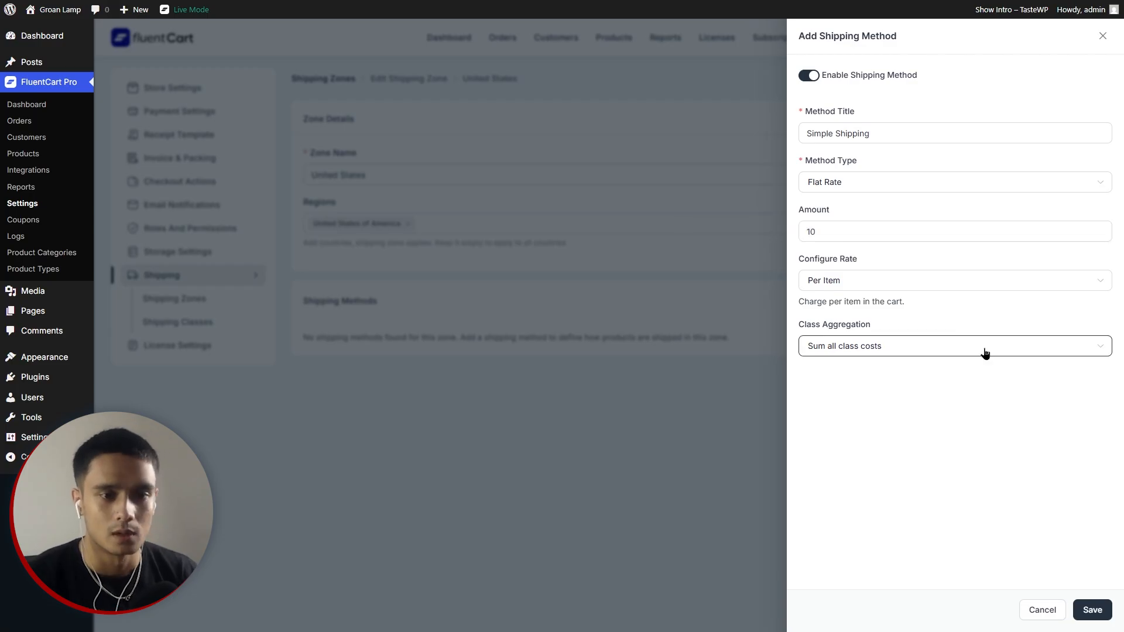
pyautogui.click(892, 283)
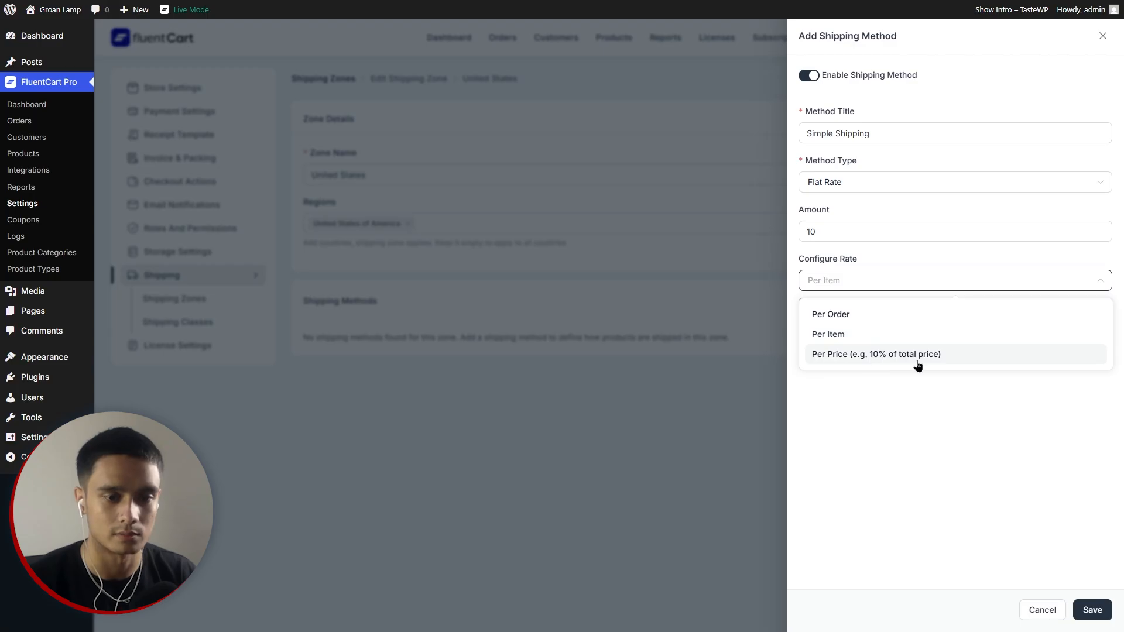
pyautogui.click(892, 340)
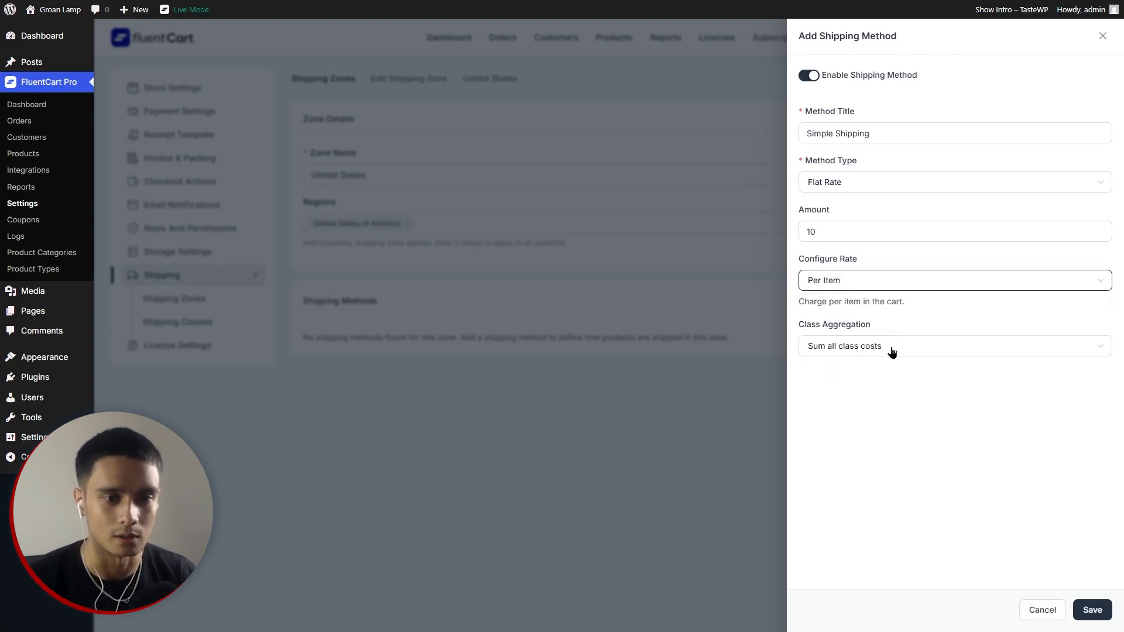
pyautogui.click(891, 350)
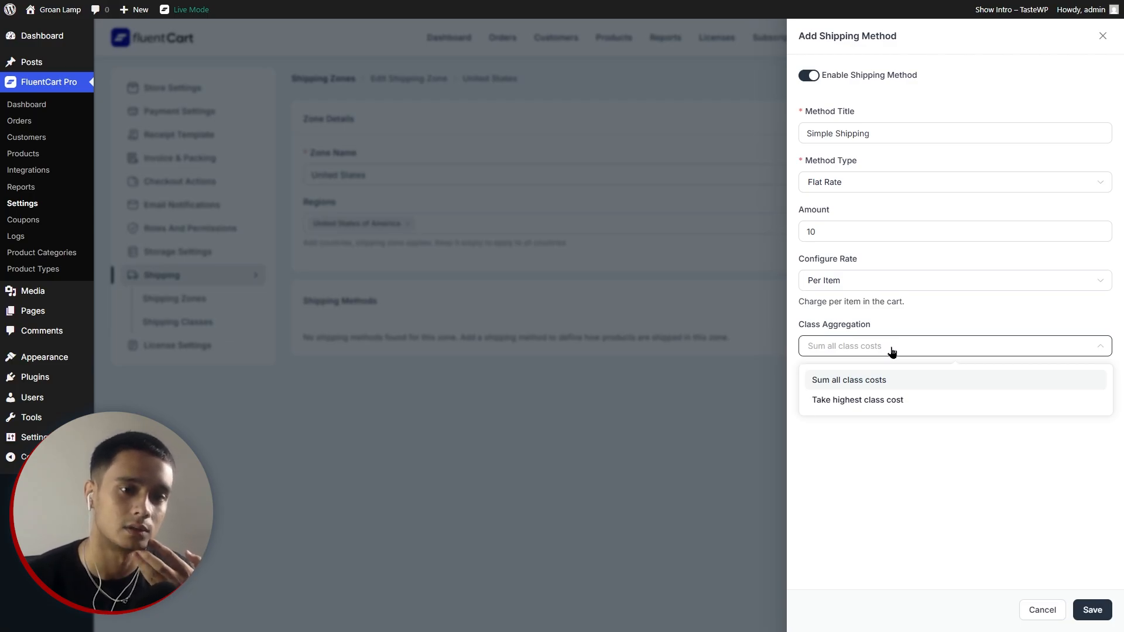
pyautogui.click(896, 402)
pyautogui.click(1109, 611)
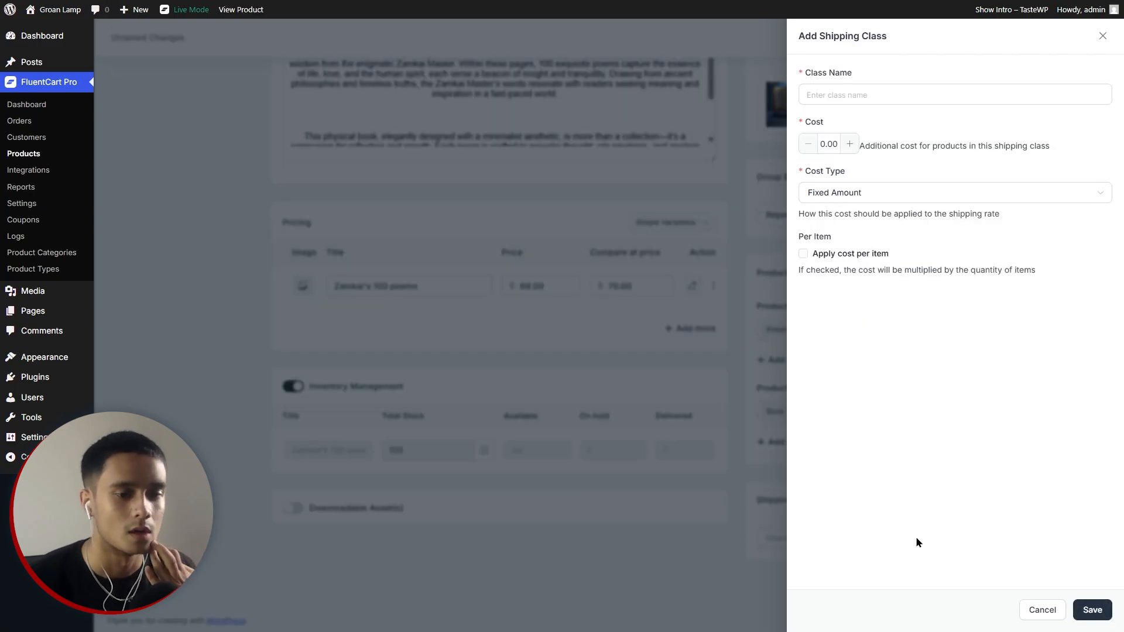
# Create a 'Book Shipping' shipping class with a $5 per-item cost.
pyautogui.click(730, 357)
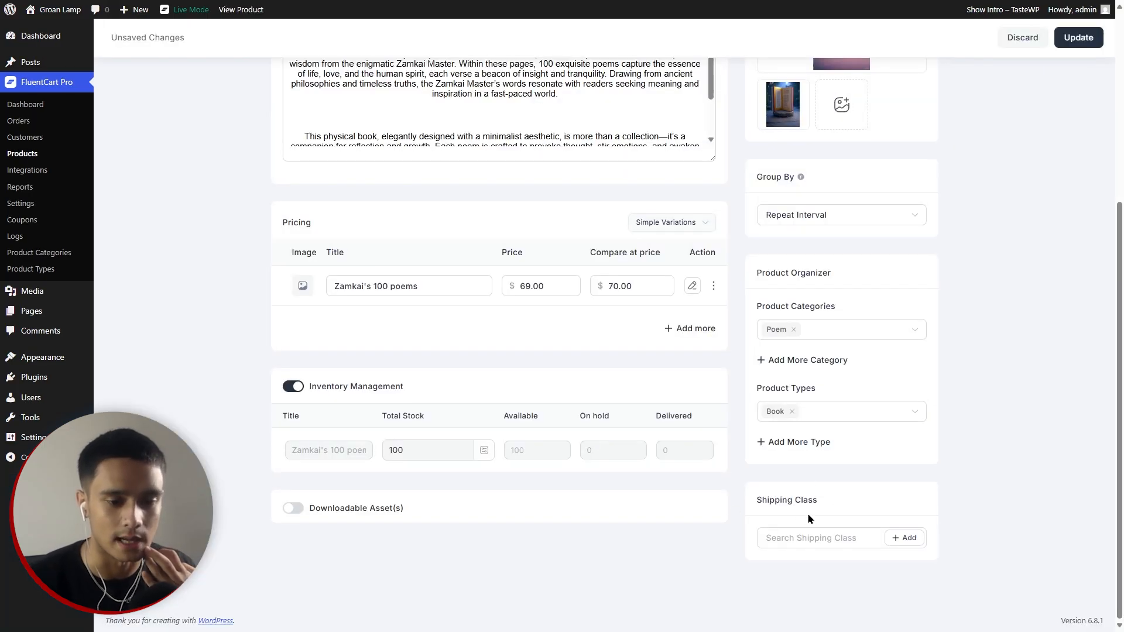
pyautogui.click(904, 537)
pyautogui.click(871, 88)
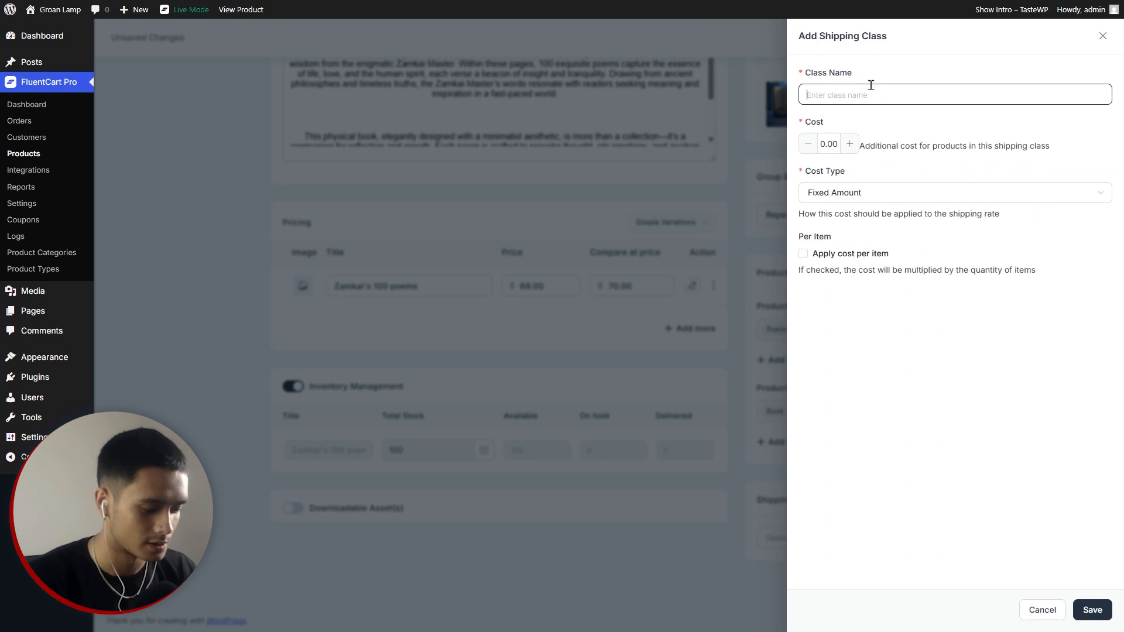
pyautogui.write('Sh')
pyautogui.press('BackSpace')
pyautogui.write('Book Shipping')
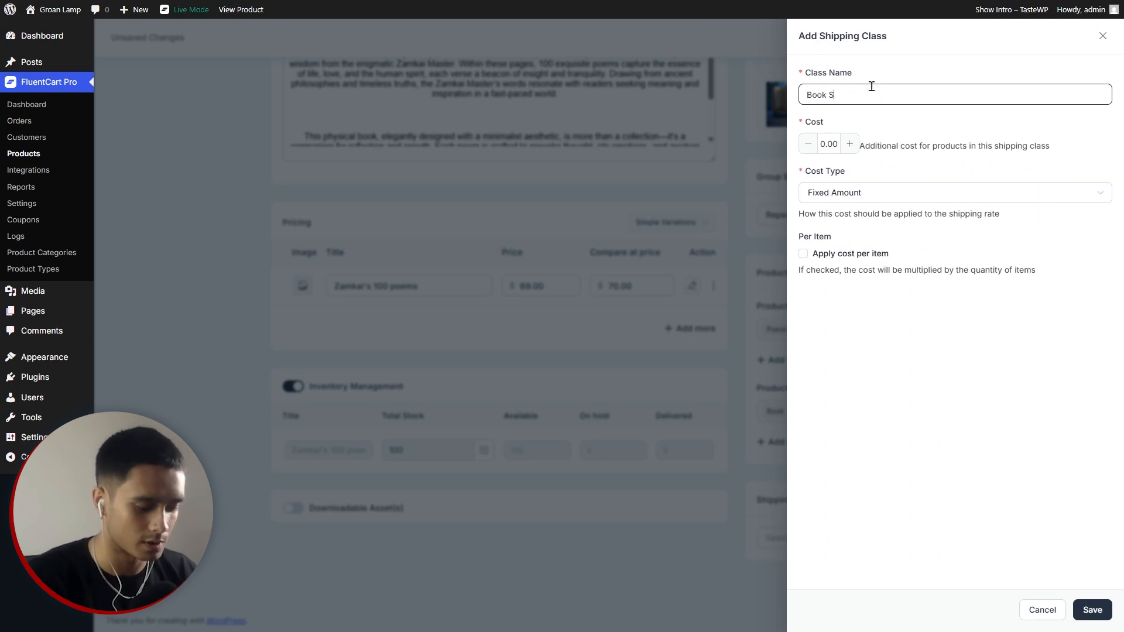
pyautogui.click(849, 144)
pyautogui.click(849, 144)
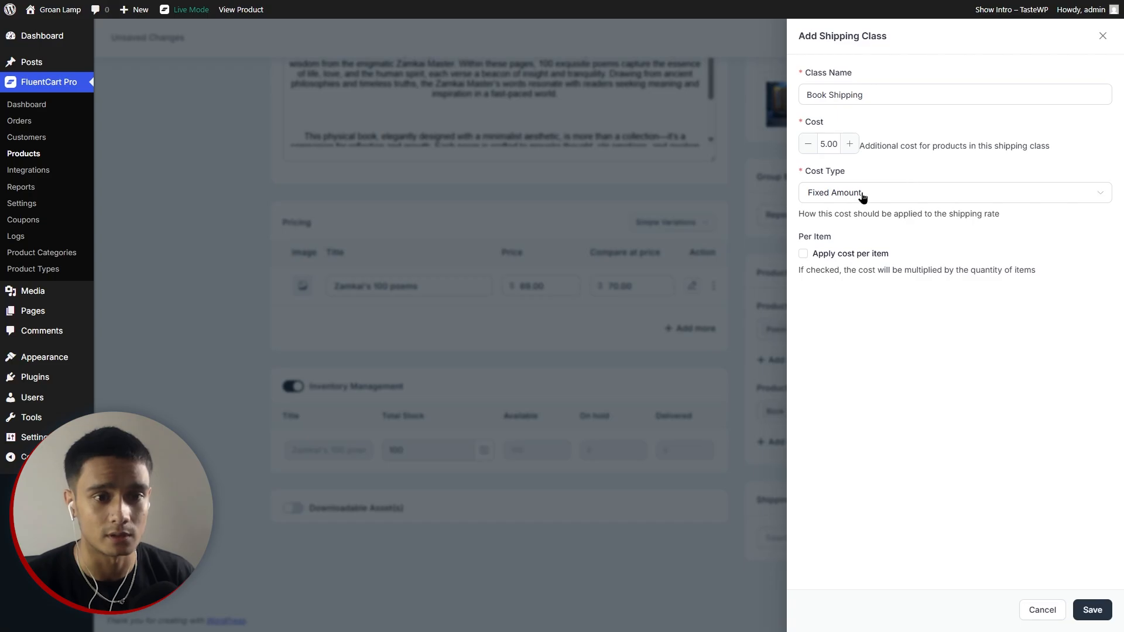
pyautogui.click(805, 255)
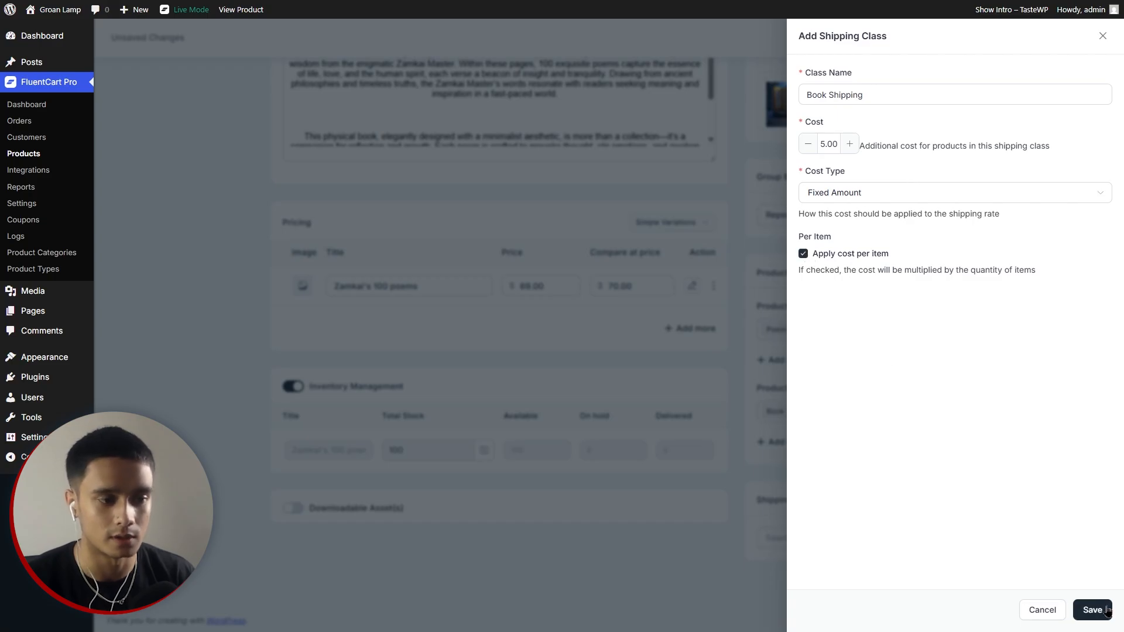
pyautogui.click(1092, 610)
# Turn on inventory tracking for the book, keep stock at 100, and save the product.
pyautogui.scroll(10, 603, 521)
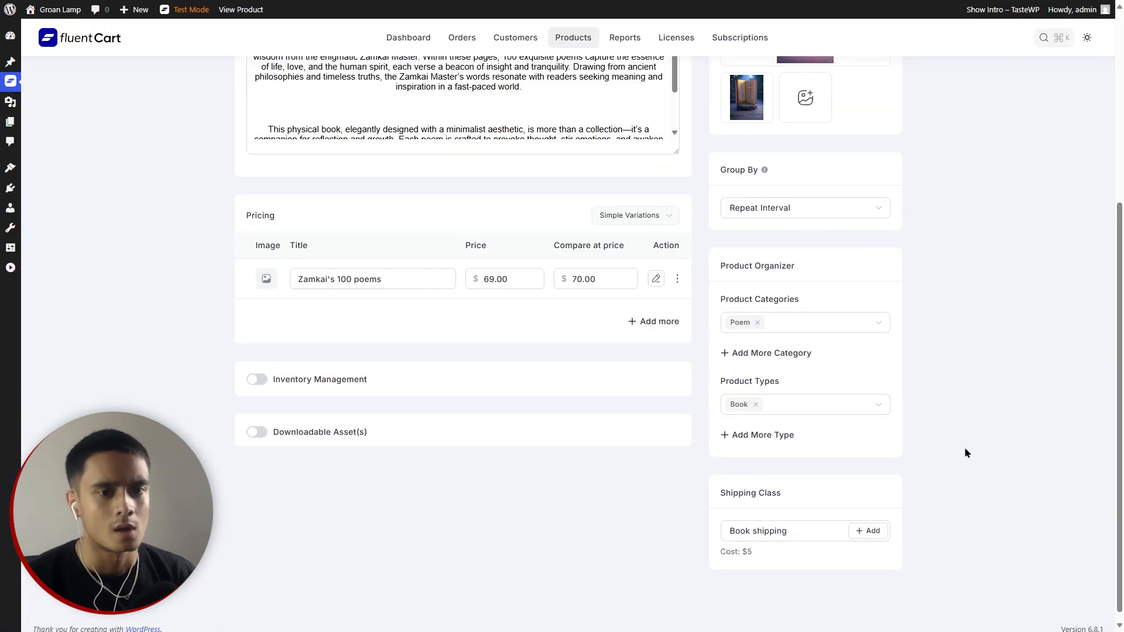
pyautogui.scroll(5, 964, 449)
pyautogui.scroll(-5, 964, 449)
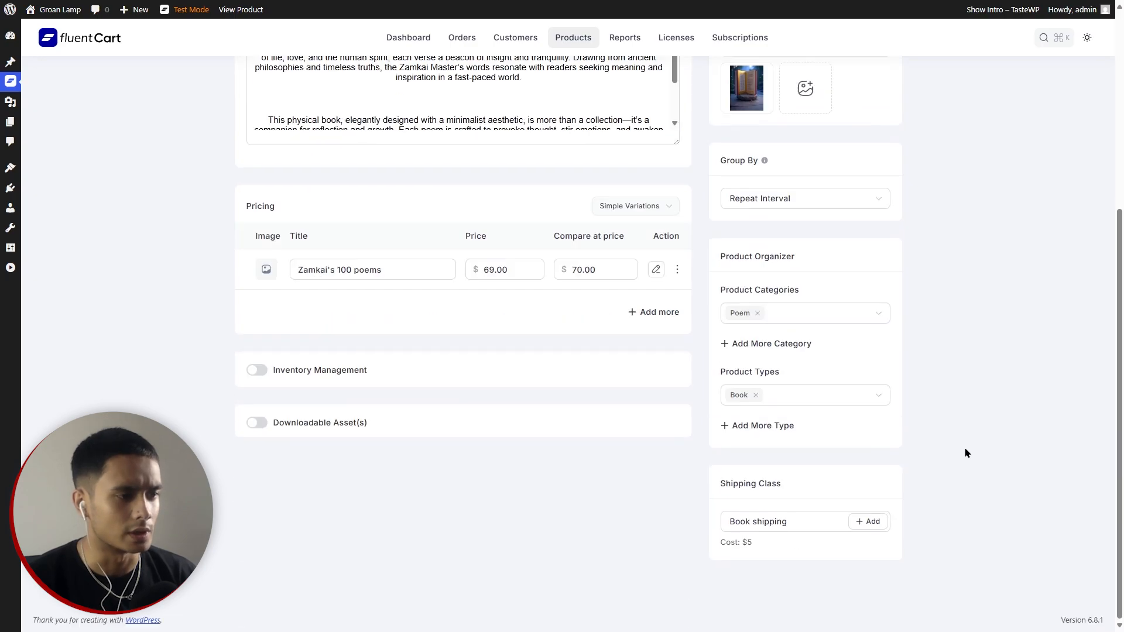
pyautogui.click(256, 370)
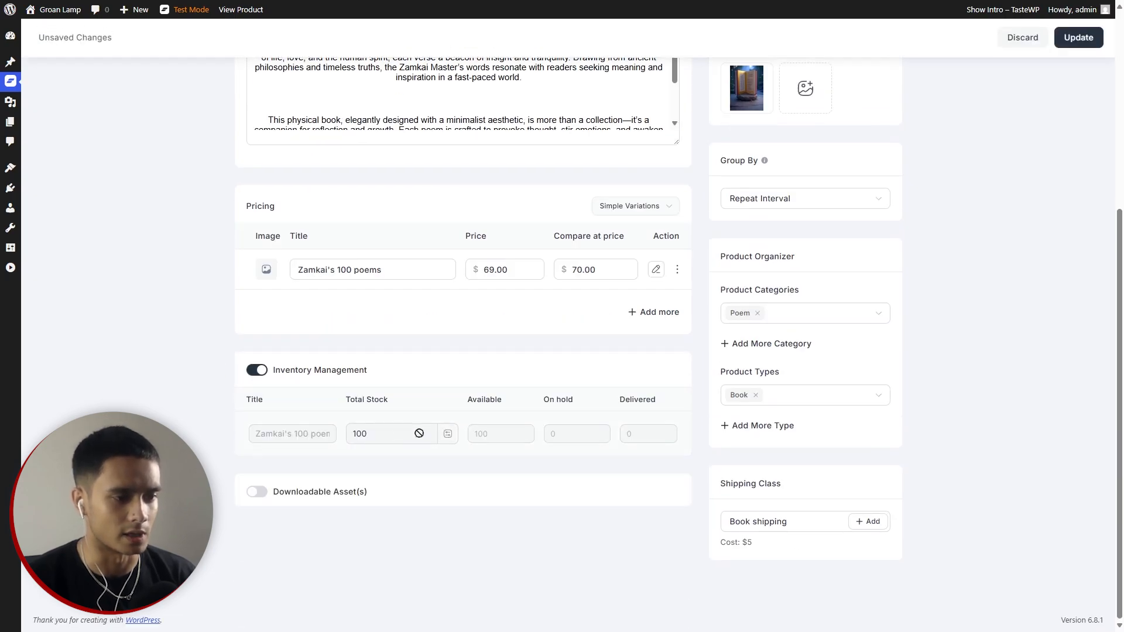
pyautogui.click(448, 434)
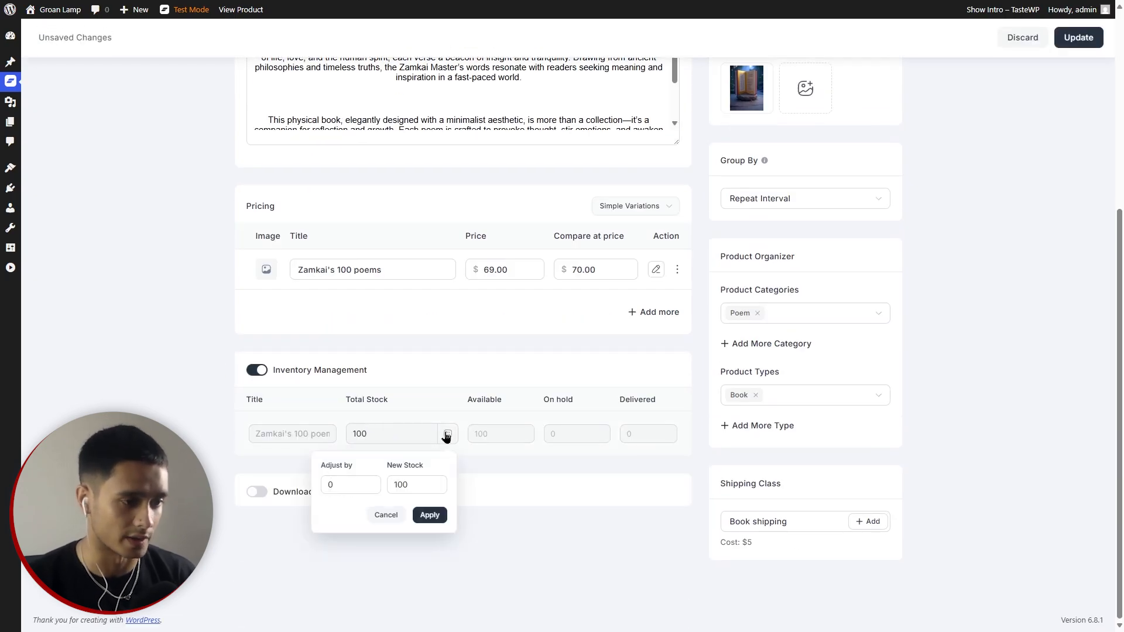
pyautogui.doubleClick(403, 484)
pyautogui.click(386, 515)
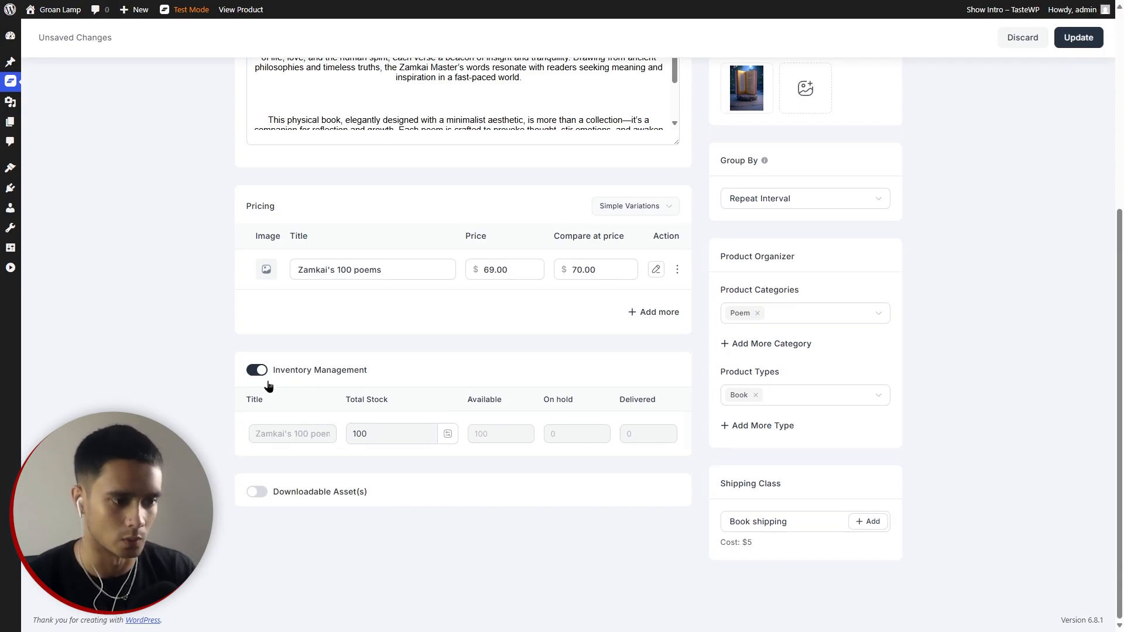
pyautogui.click(447, 435)
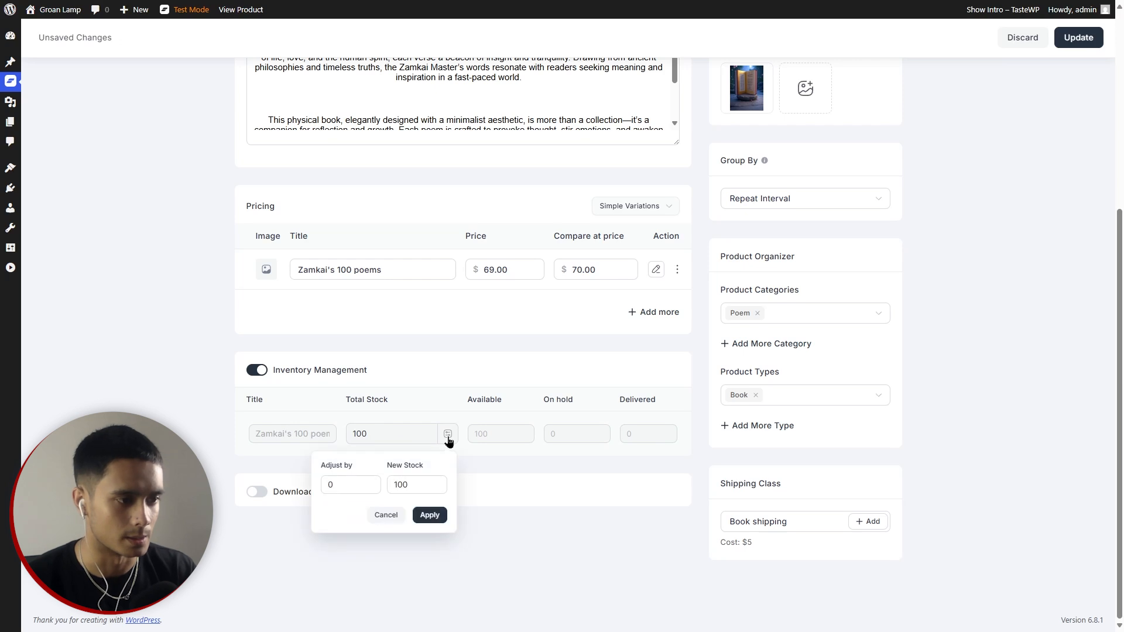
pyautogui.click(430, 515)
pyautogui.scroll(5, 606, 553)
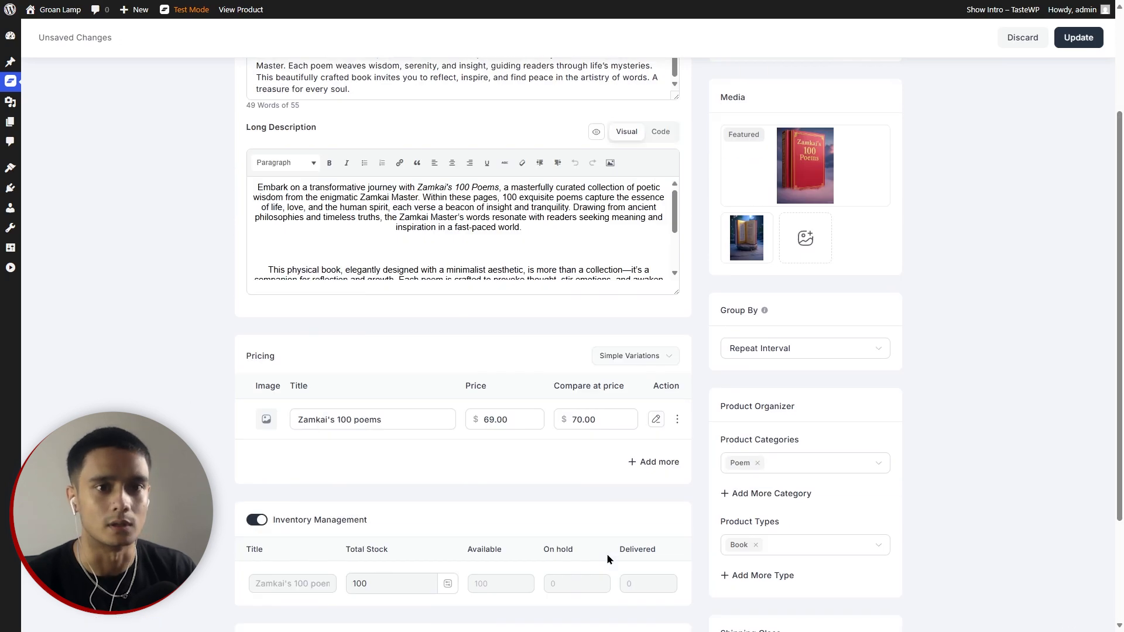
pyautogui.click(1078, 37)
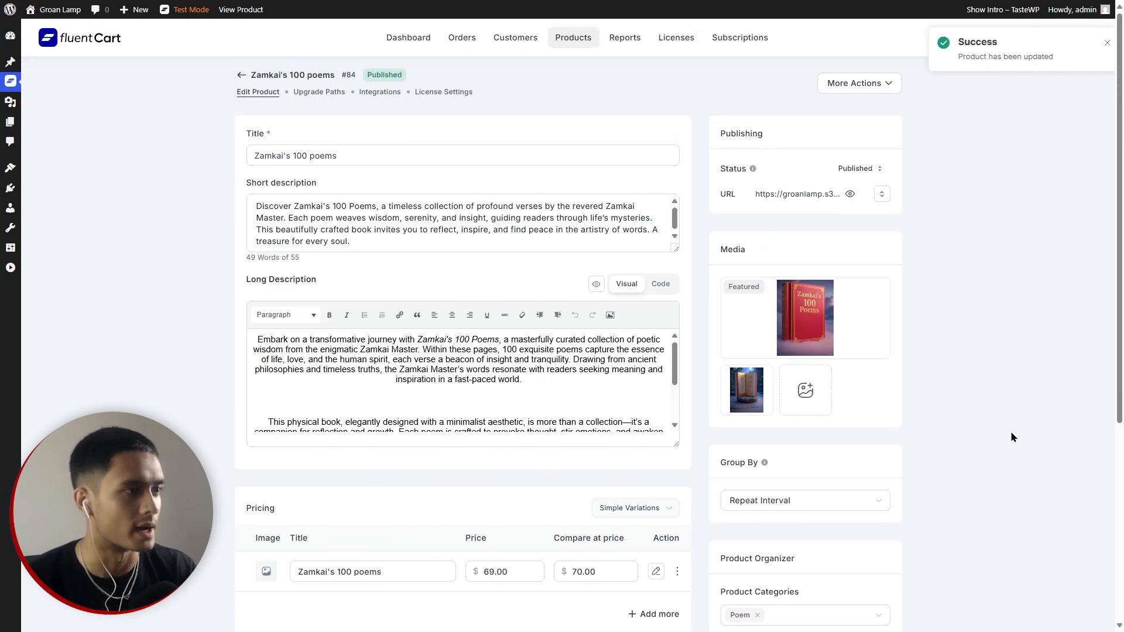
# Start a coupon titled 'Special coupon for special people' with code SPECIAL20 and priority 0.
pyautogui.moveTo(12, 81)
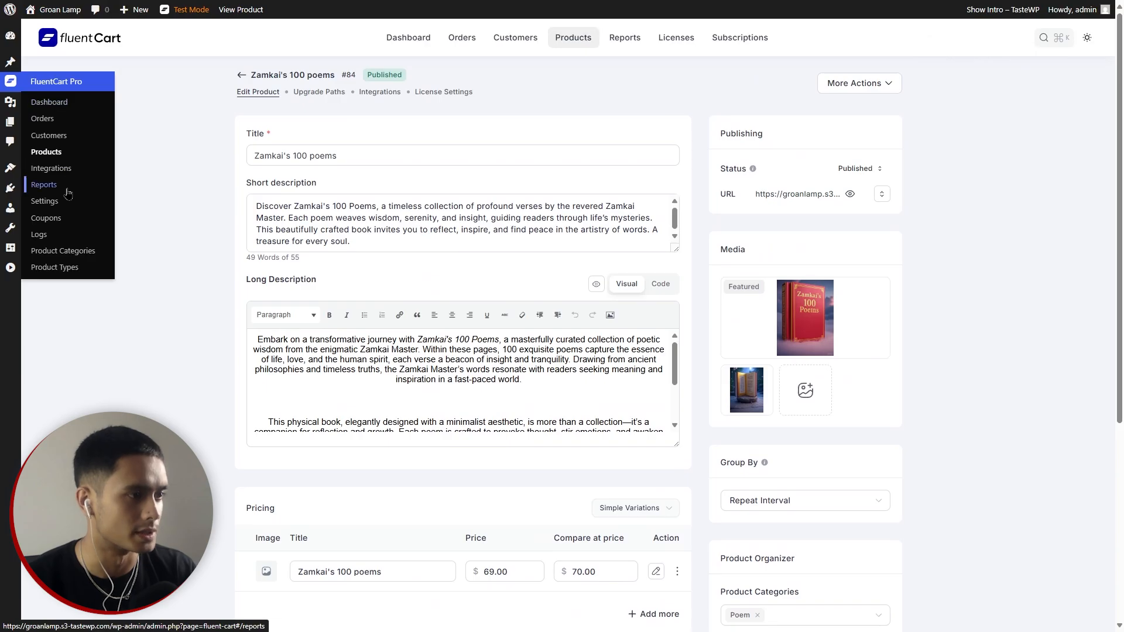
pyautogui.click(53, 221)
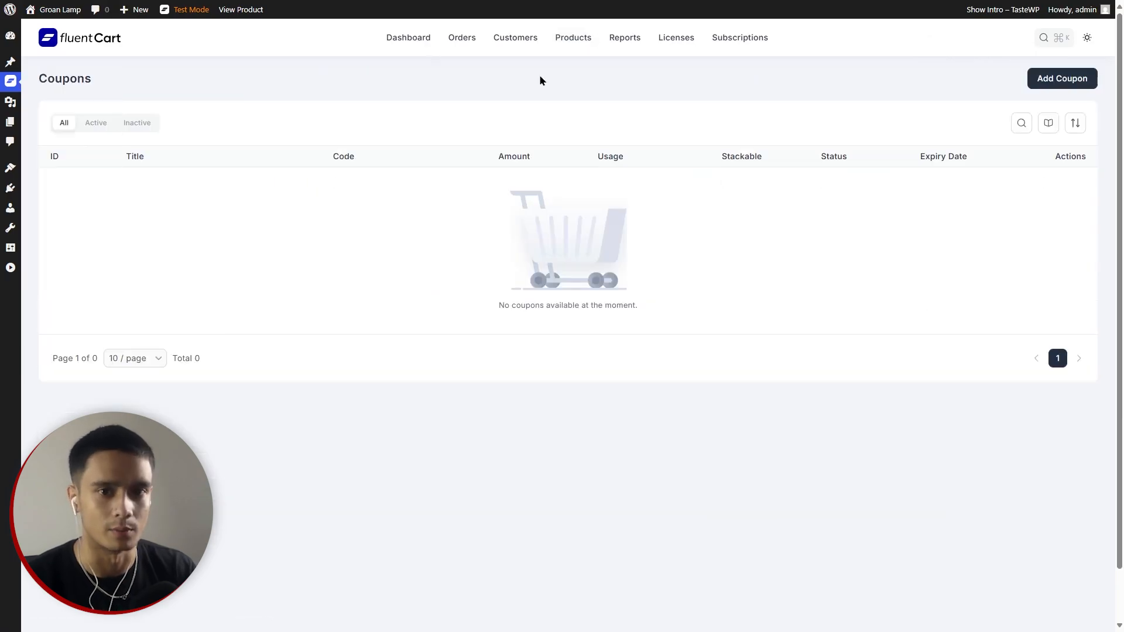
pyautogui.click(1055, 78)
pyautogui.moveTo(298, 165); pyautogui.dragTo(288, 166)
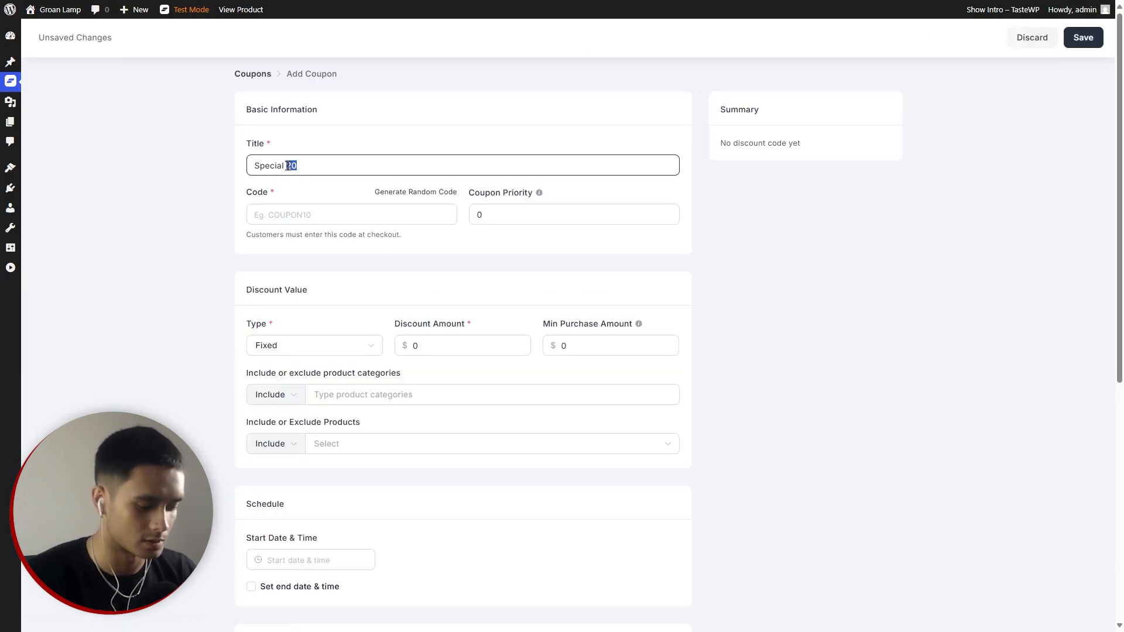
pyautogui.write('coupon fo')
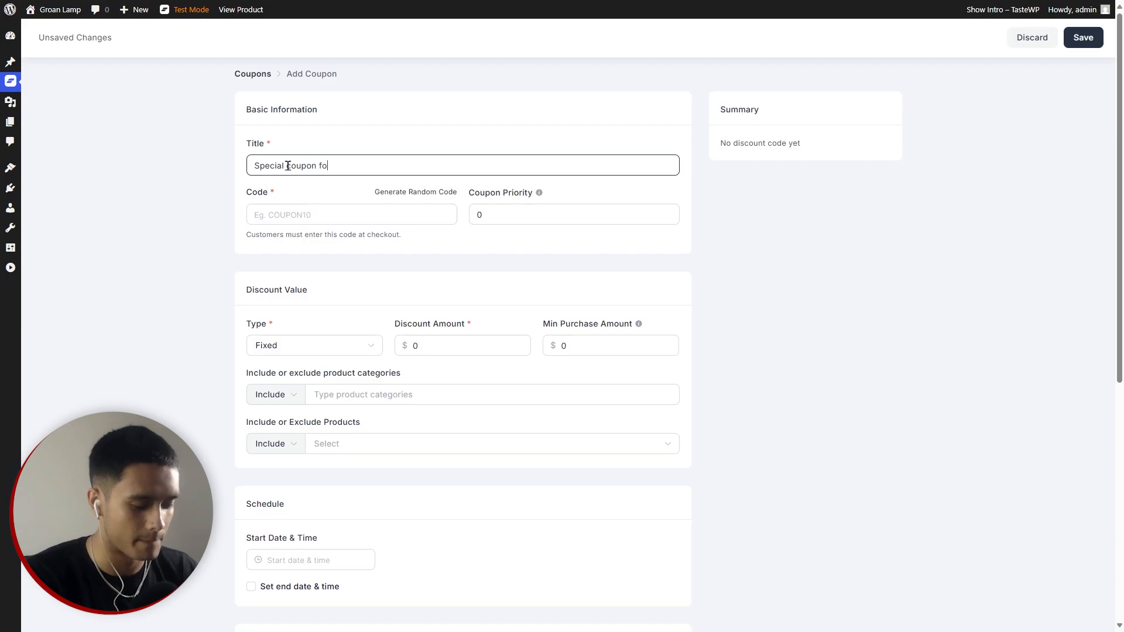
pyautogui.write('r special people')
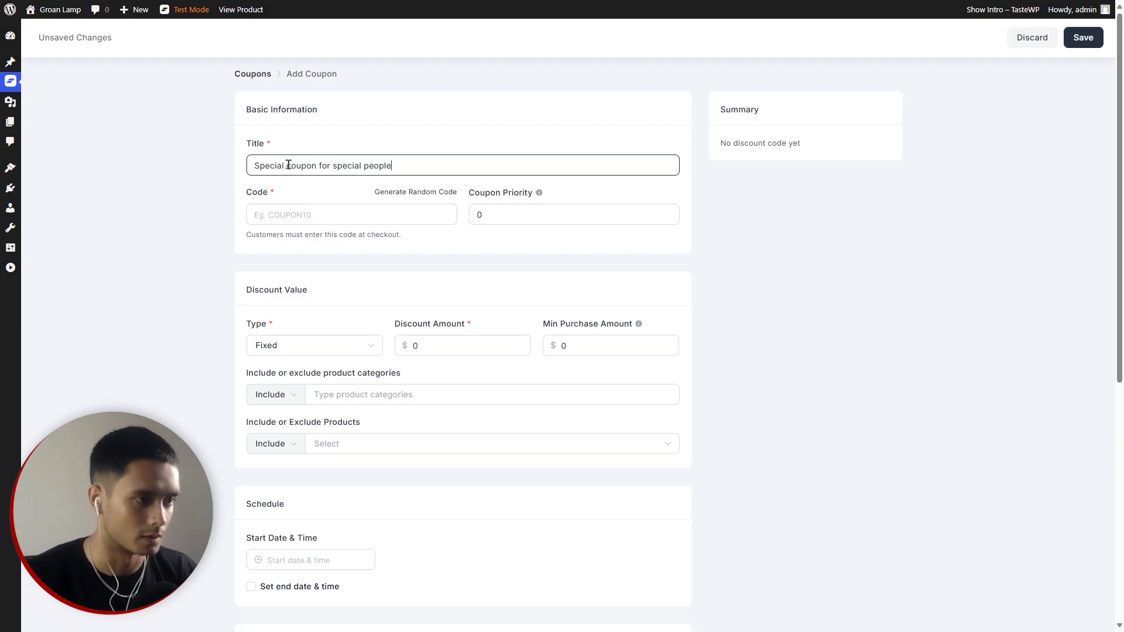
pyautogui.click(324, 209)
pyautogui.write('SPECIAL20')
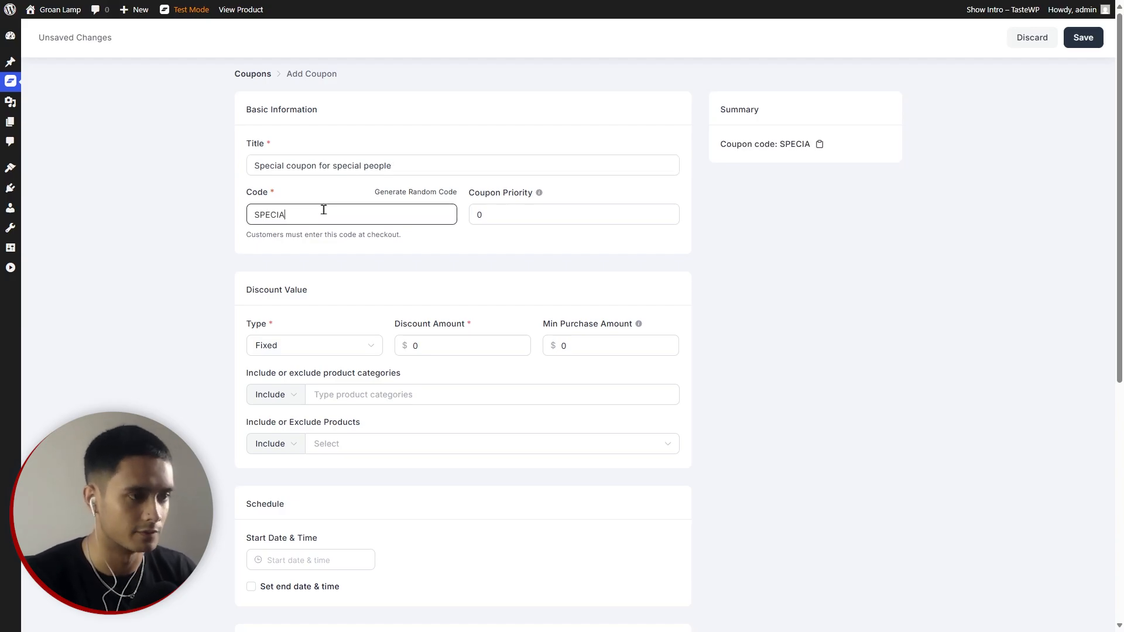
pyautogui.click(510, 212)
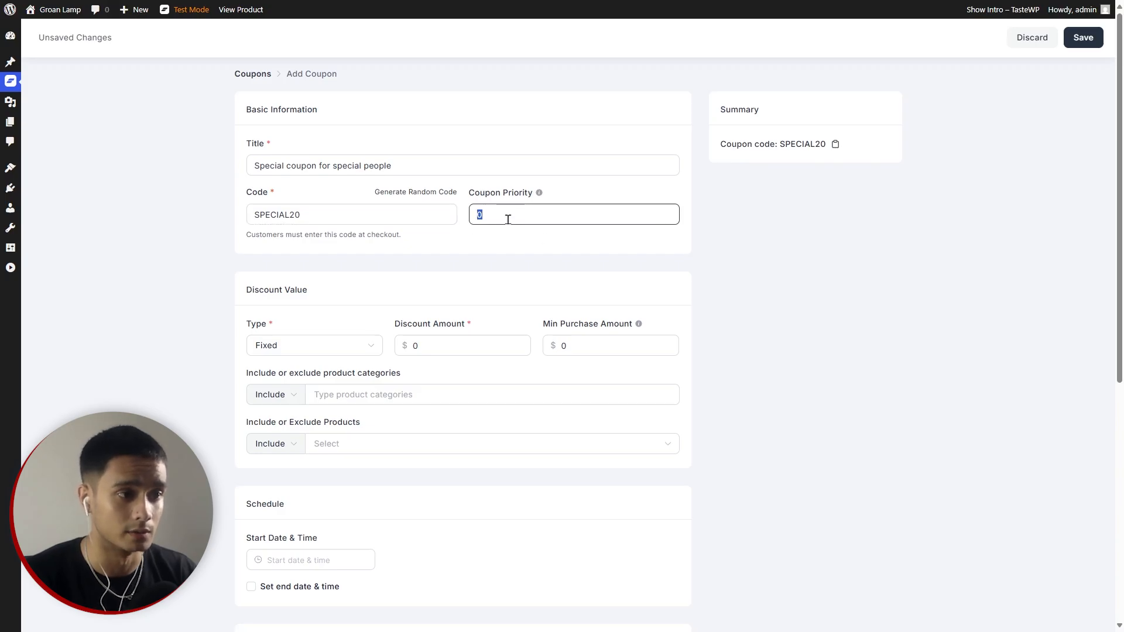
pyautogui.click(494, 216)
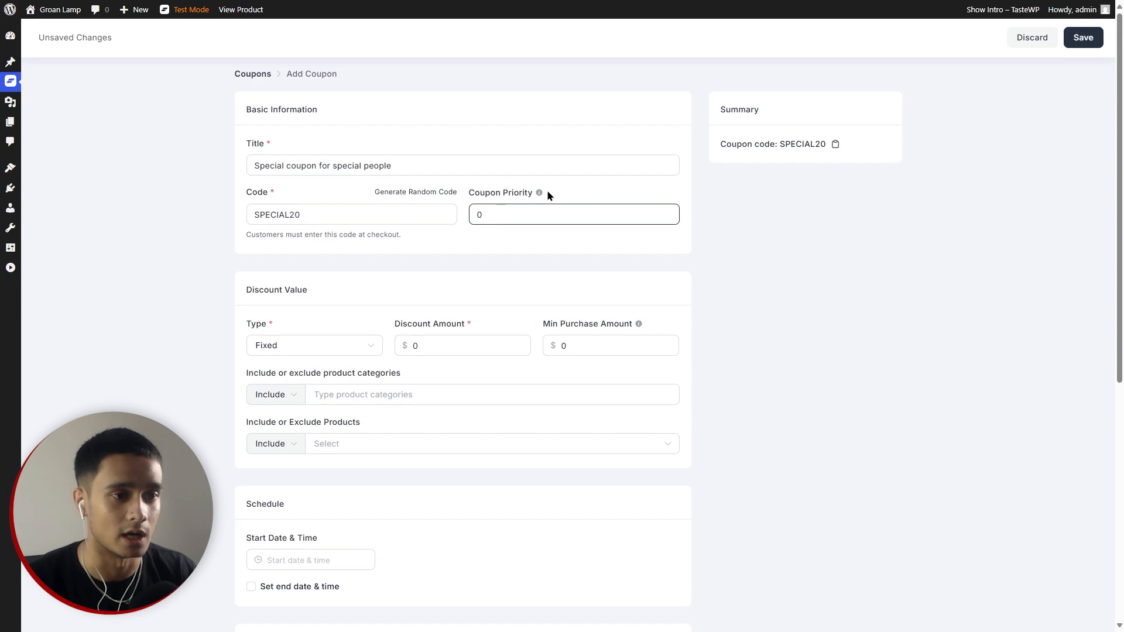
pyautogui.moveTo(538, 195)
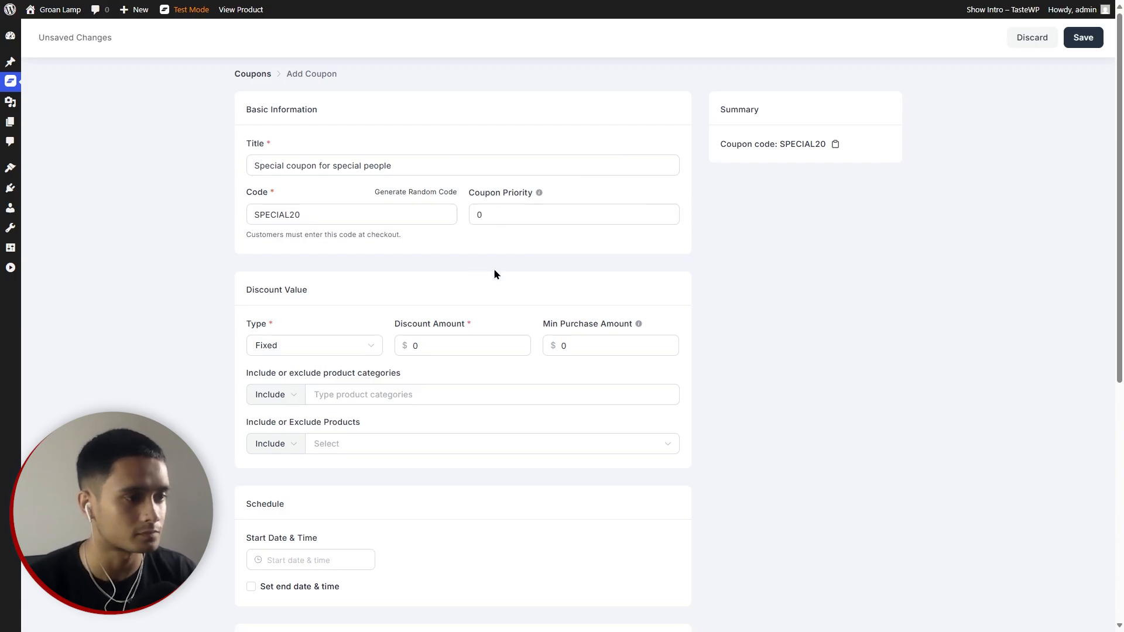
pyautogui.scroll(-2, 494, 274)
pyautogui.click(305, 233)
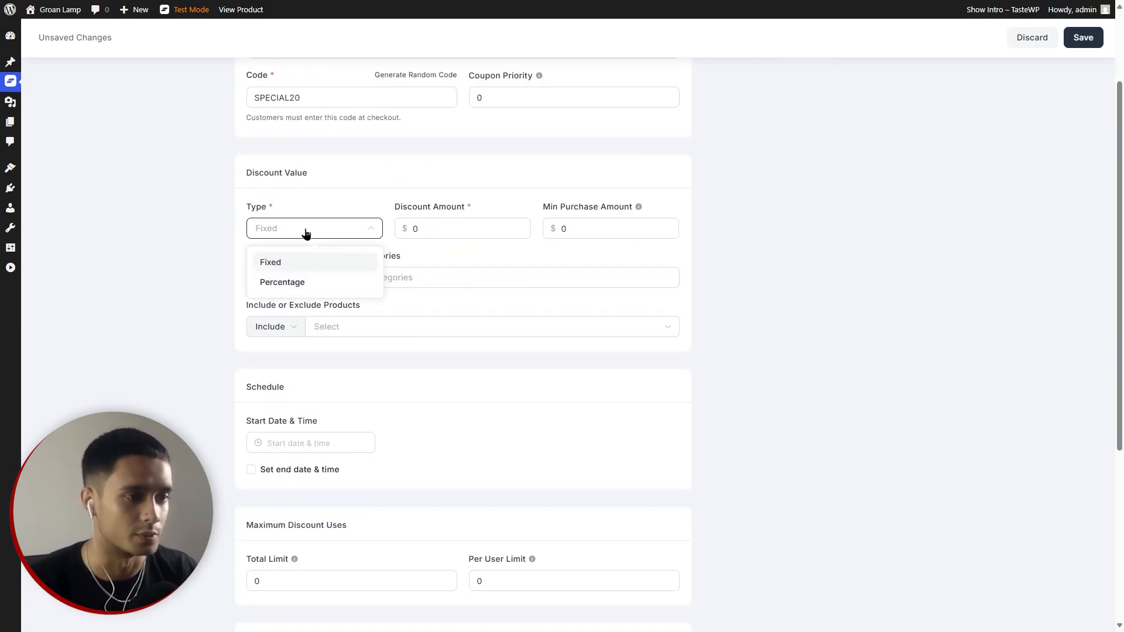
# Make the coupon a 20% percentage discount with $15 minimum purchase and $40 maximum discount.
pyautogui.click(303, 281)
pyautogui.press('Tab')
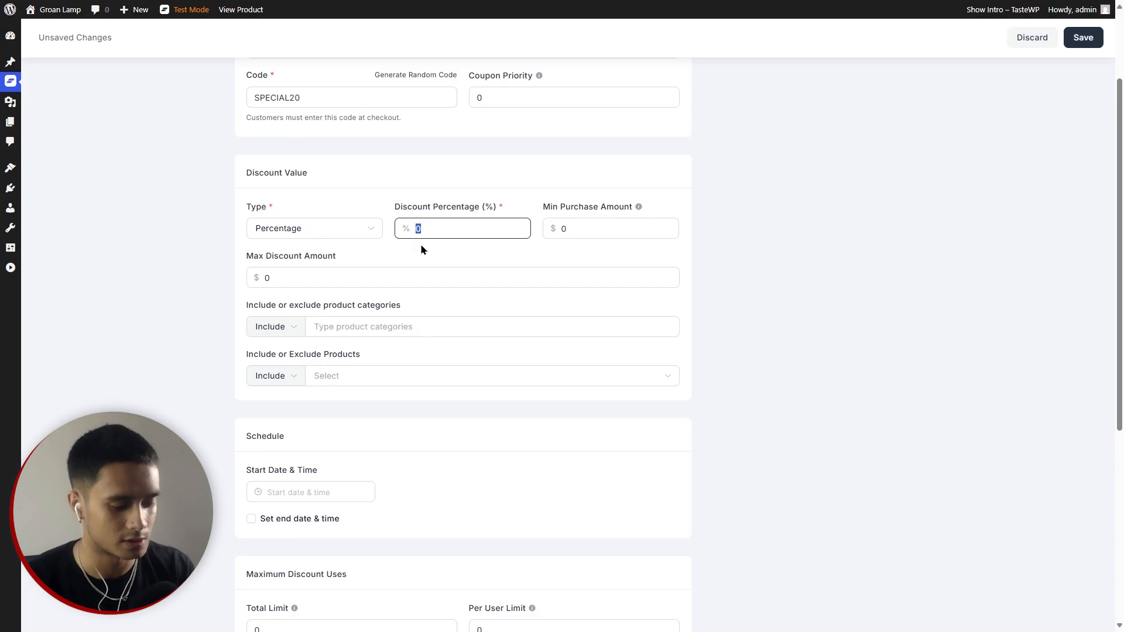
pyautogui.click(577, 232)
pyautogui.doubleClick(591, 237)
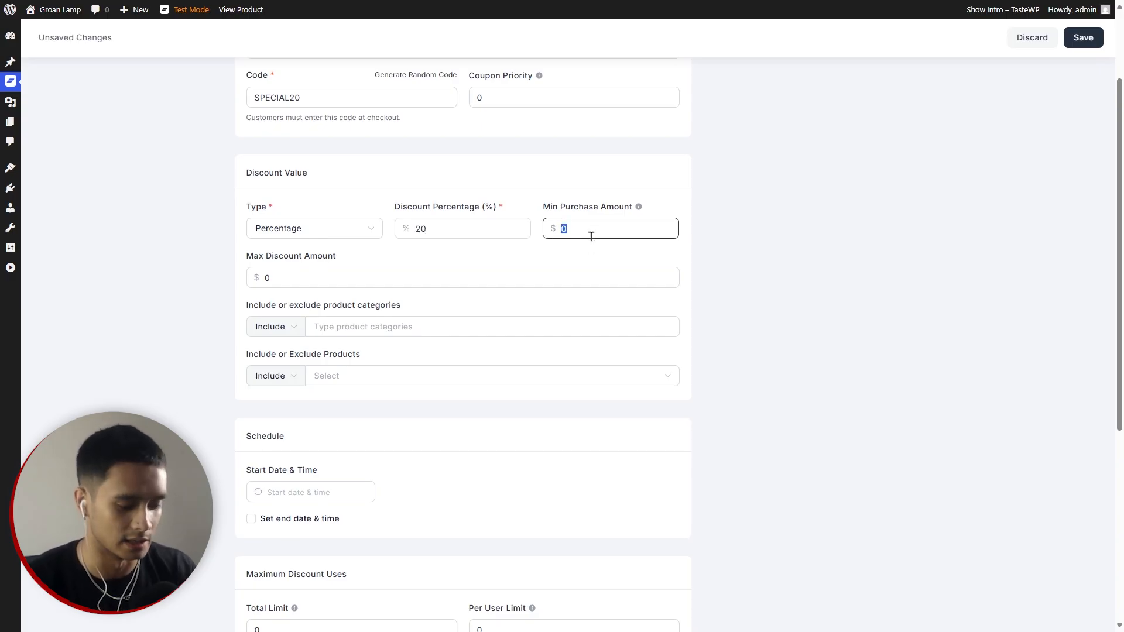
pyautogui.write('2')
pyautogui.press('BackSpace')
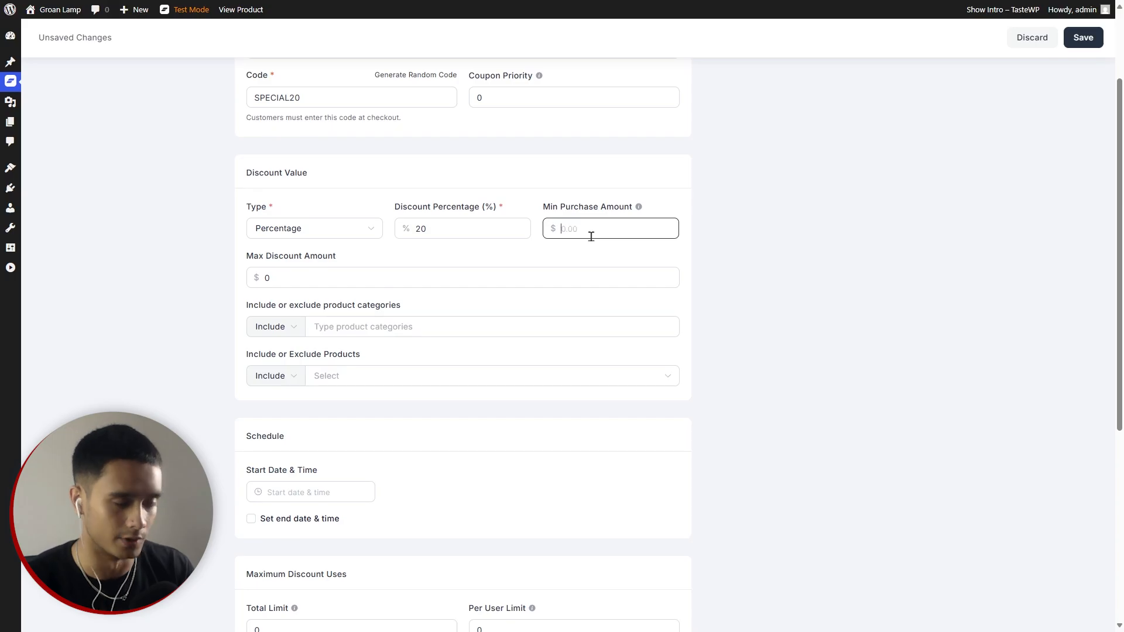
pyautogui.write('15')
pyautogui.doubleClick(334, 280)
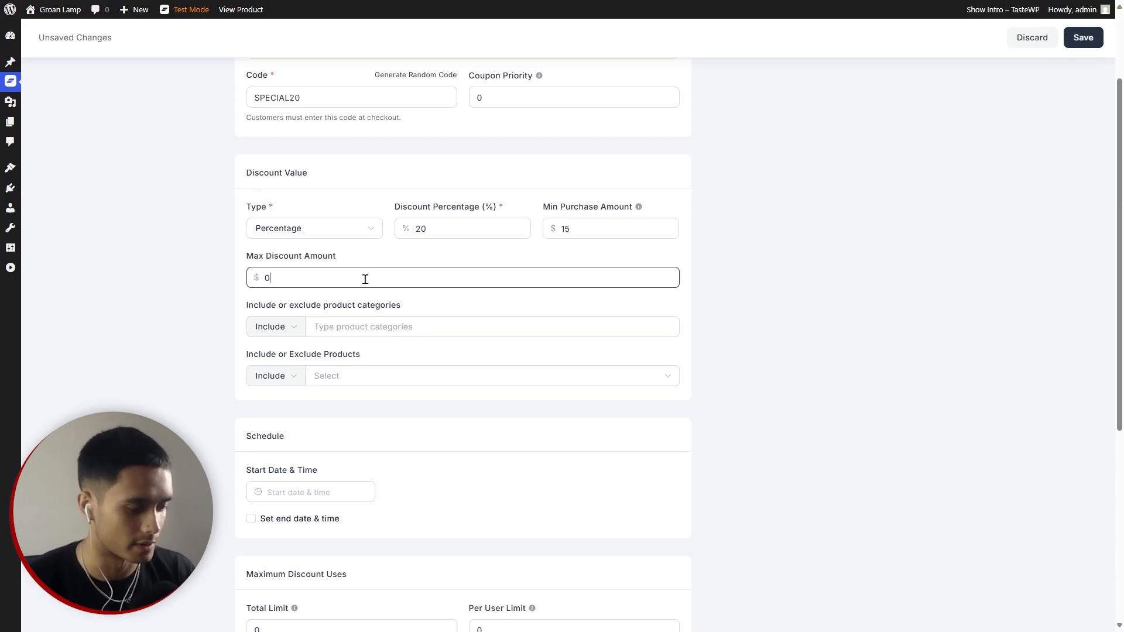
pyautogui.write('4')
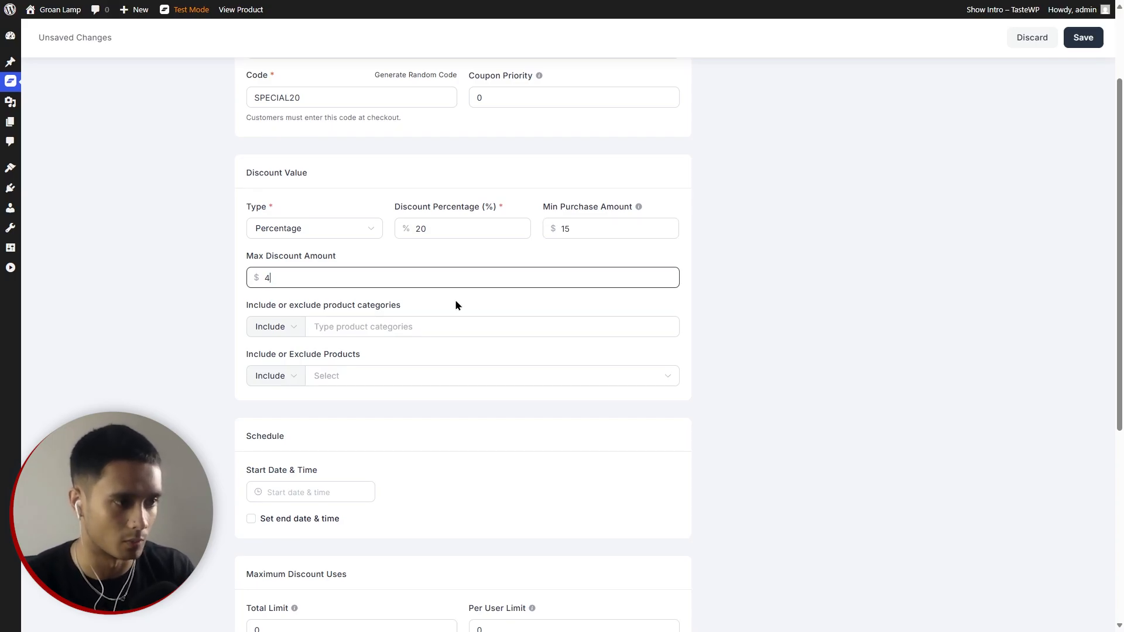
pyautogui.click(839, 355)
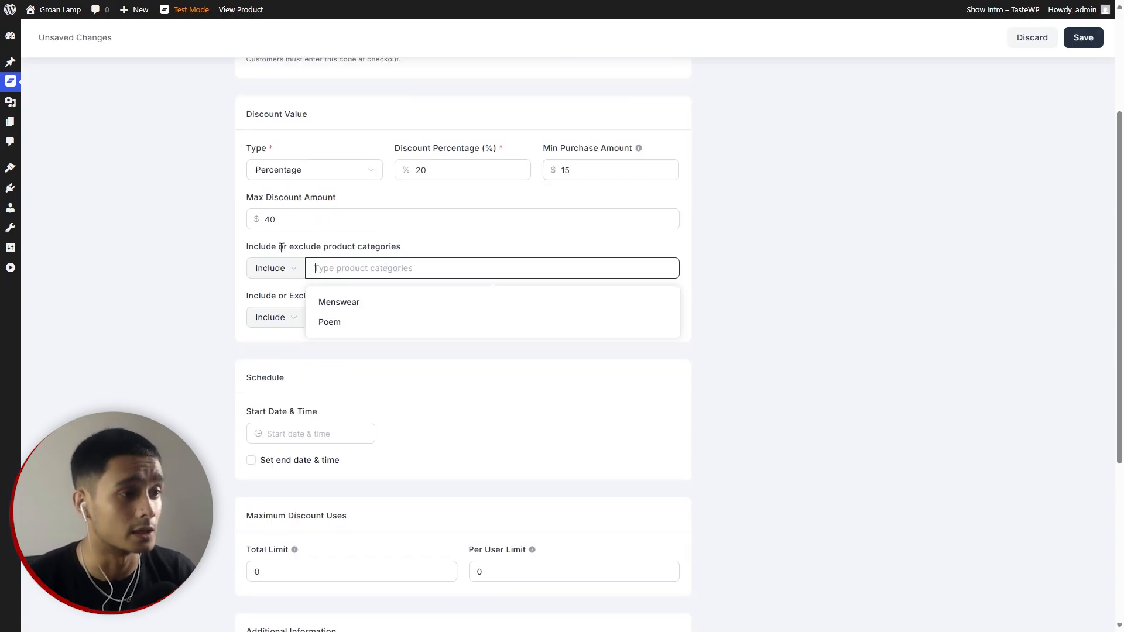
# Leave the category and product restrictions empty, keeping products set to Include.
pyautogui.click(312, 247)
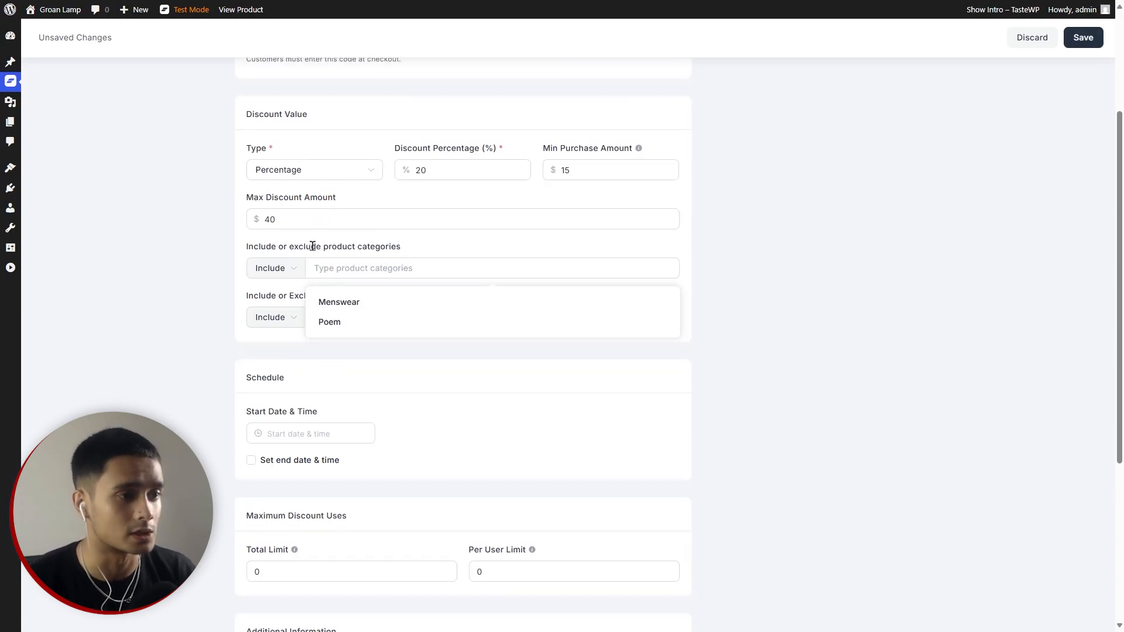
pyautogui.click(419, 268)
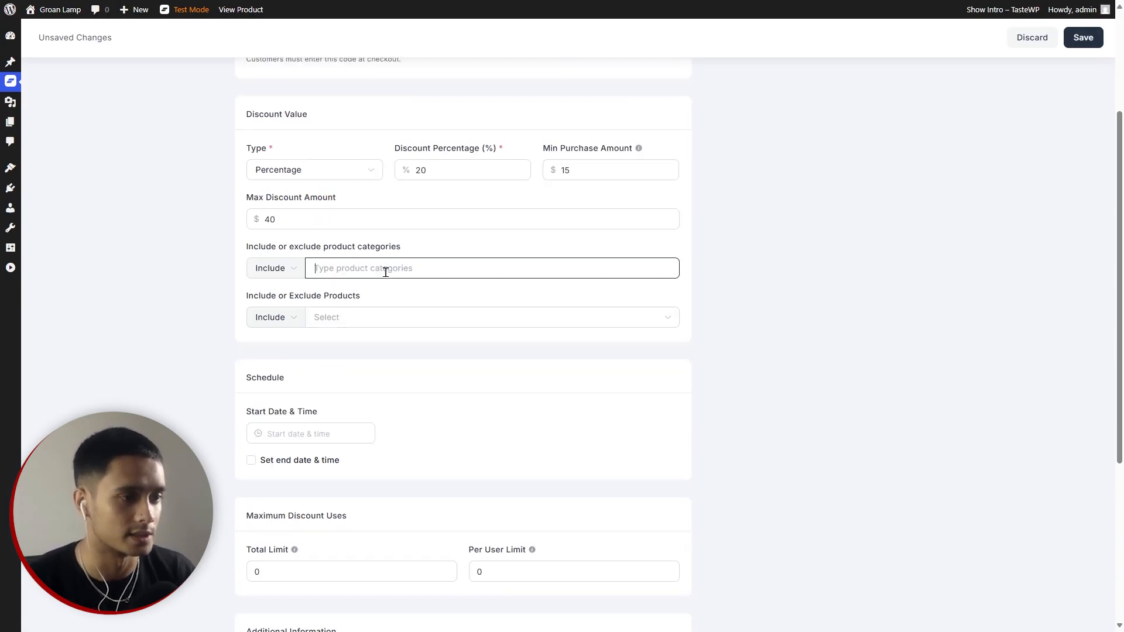
pyautogui.click(351, 434)
pyautogui.click(512, 367)
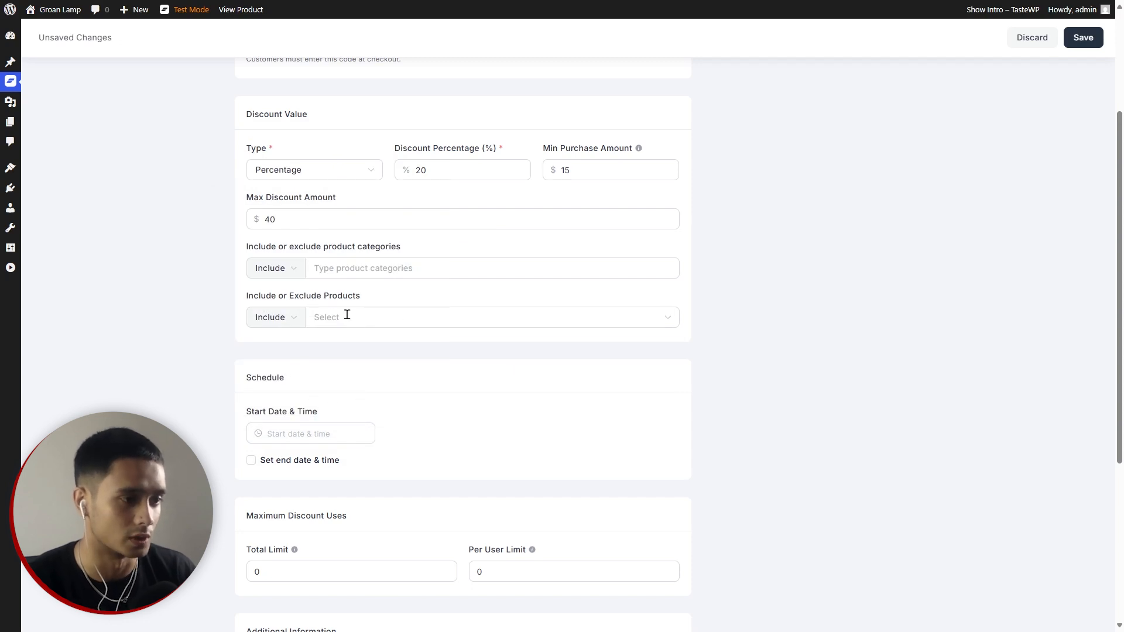
pyautogui.click(297, 317)
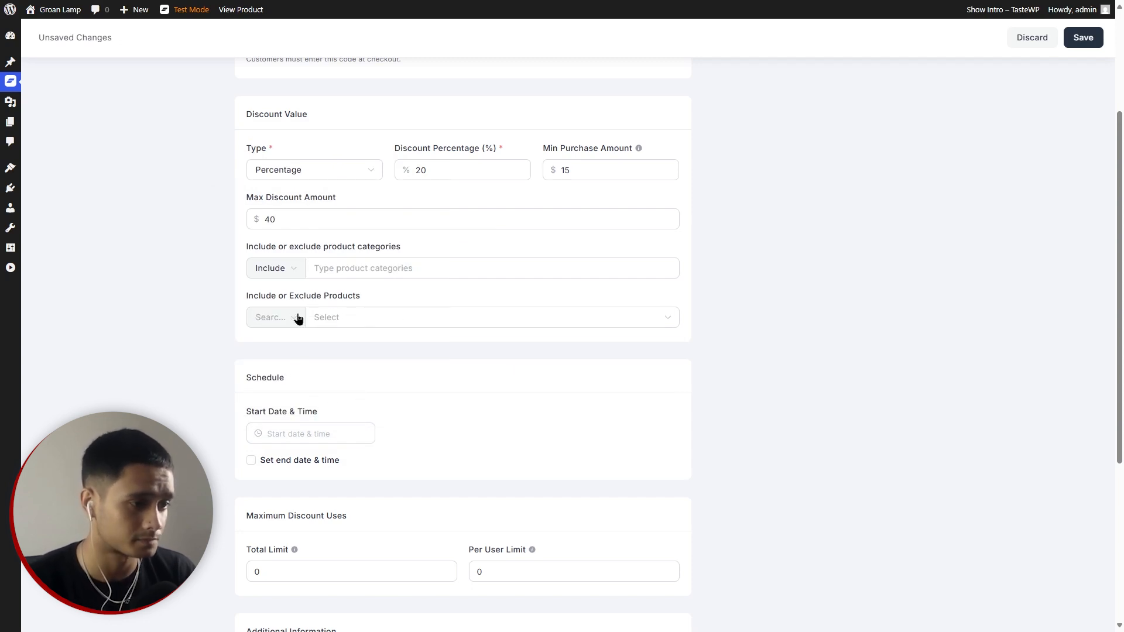
pyautogui.click(297, 317)
pyautogui.click(279, 357)
pyautogui.click(351, 317)
pyautogui.click(725, 402)
pyautogui.scroll(-2, 724, 403)
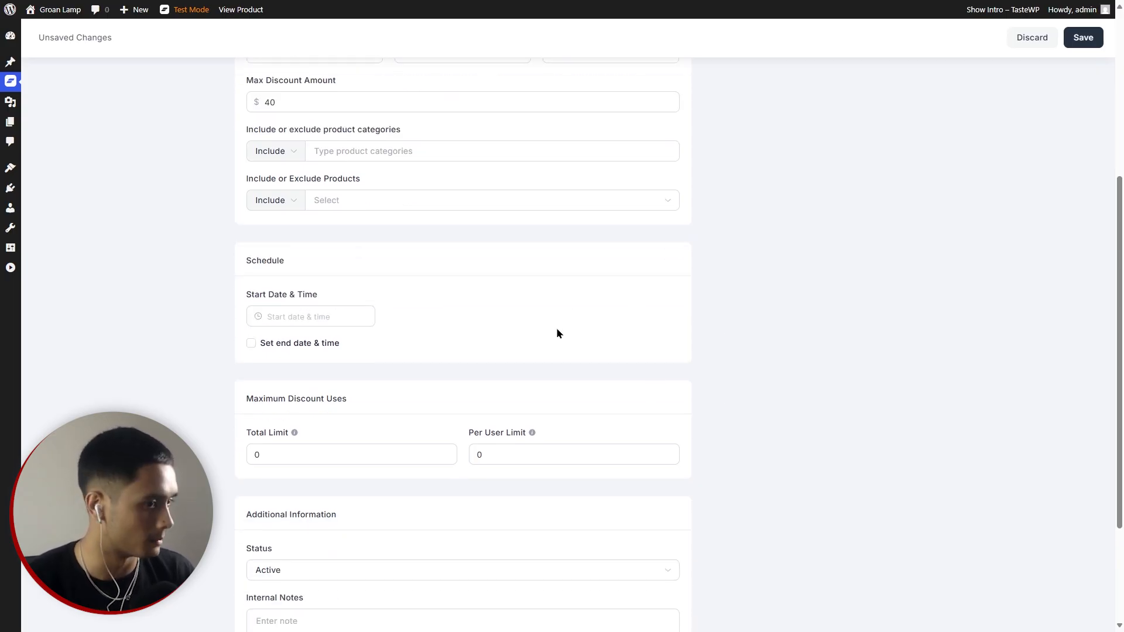
# Set the coupon's total usage limit to 20 and per-user limit to 0.
pyautogui.scroll(-2, 556, 327)
pyautogui.click(293, 333)
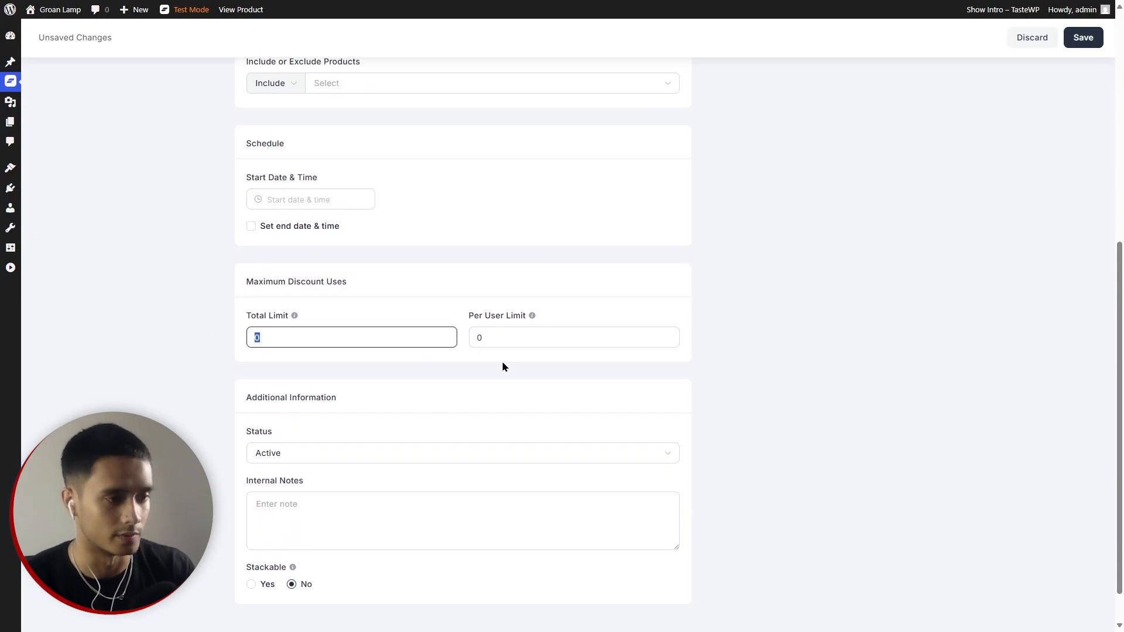
pyautogui.write('20')
pyautogui.click(498, 338)
pyautogui.doubleClick(499, 334)
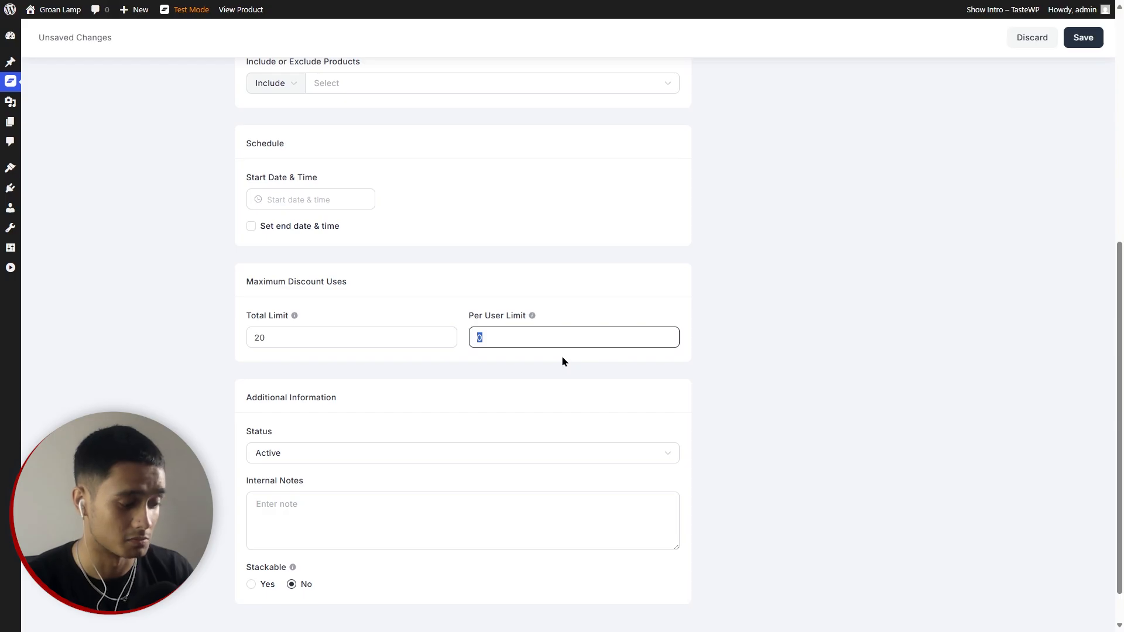
pyautogui.write('1')
pyautogui.press('BackSpace')
pyautogui.write('0')
pyautogui.click(809, 378)
# Keep the status Active, add the note 'Internal notes', and make the coupon stackable.
pyautogui.scroll(-1, 809, 378)
pyautogui.click(336, 411)
pyautogui.click(903, 407)
pyautogui.click(387, 451)
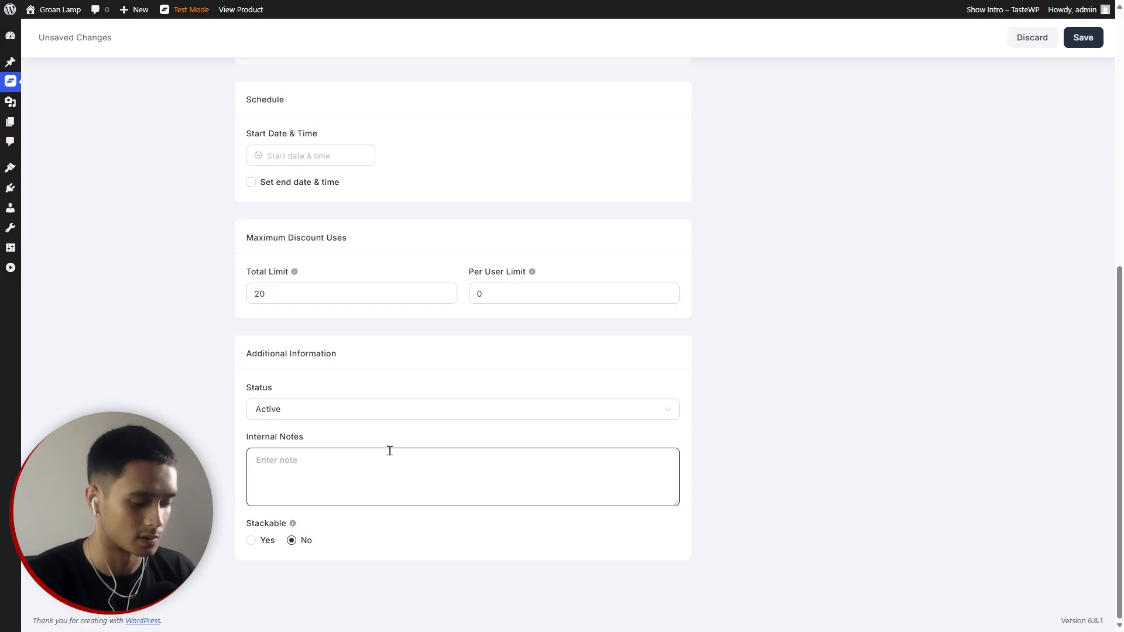
pyautogui.write('Internal notes')
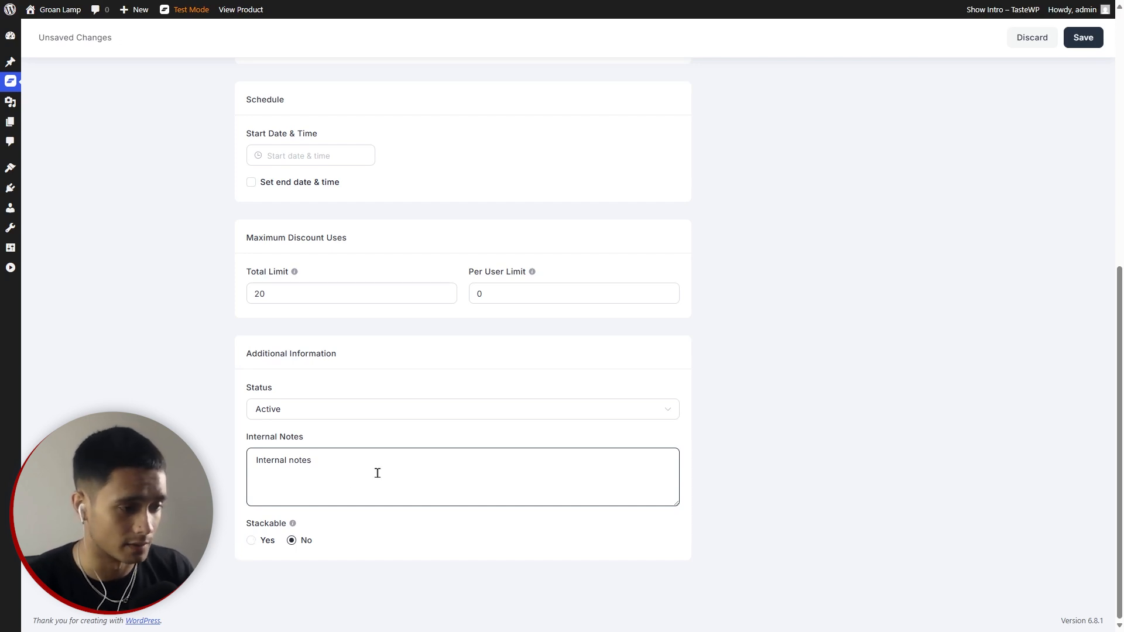
pyautogui.click(251, 540)
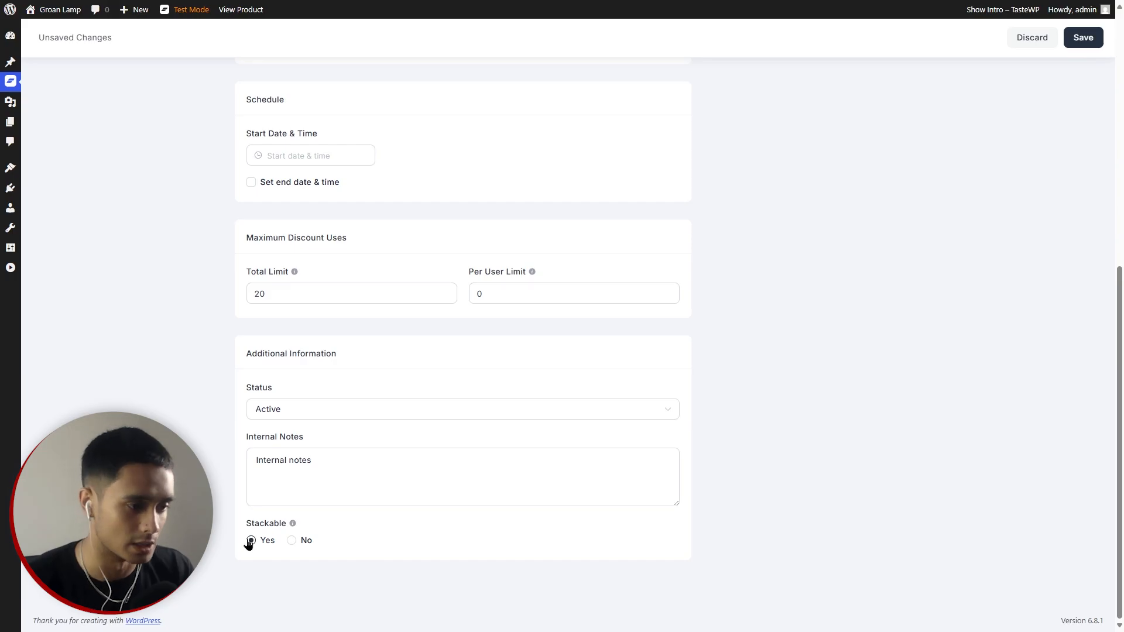
pyautogui.click(310, 542)
pyautogui.click(251, 543)
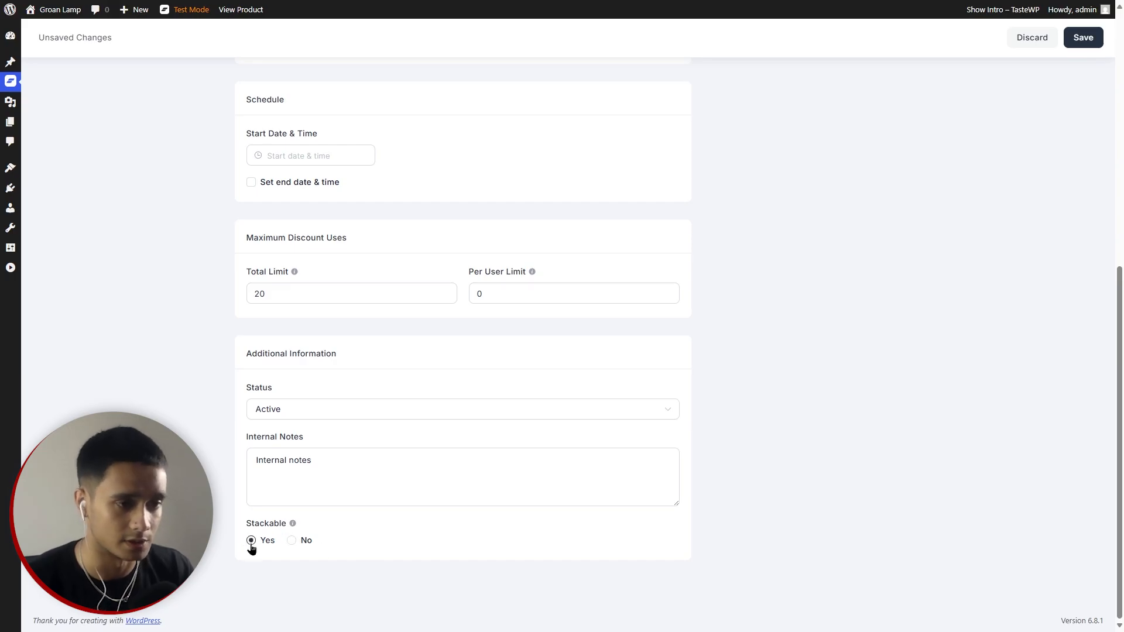
# Save the SPECIAL20 coupon.
pyautogui.scroll(8, 715, 447)
pyautogui.click(1081, 38)
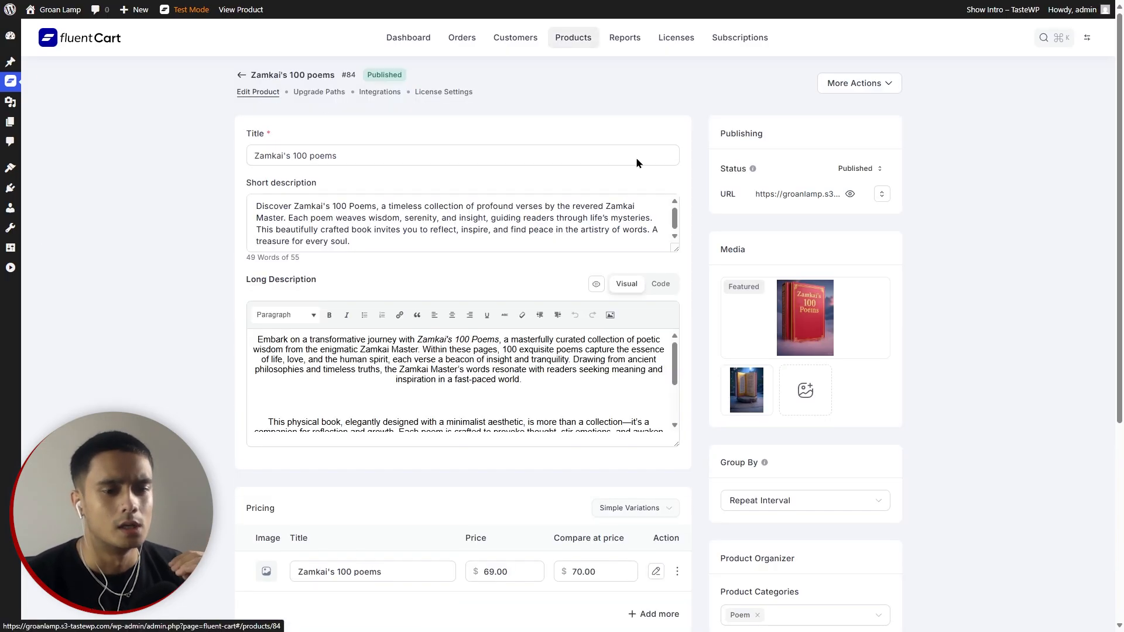
pyautogui.scroll(-4, 968, 212)
pyautogui.scroll(3, 935, 398)
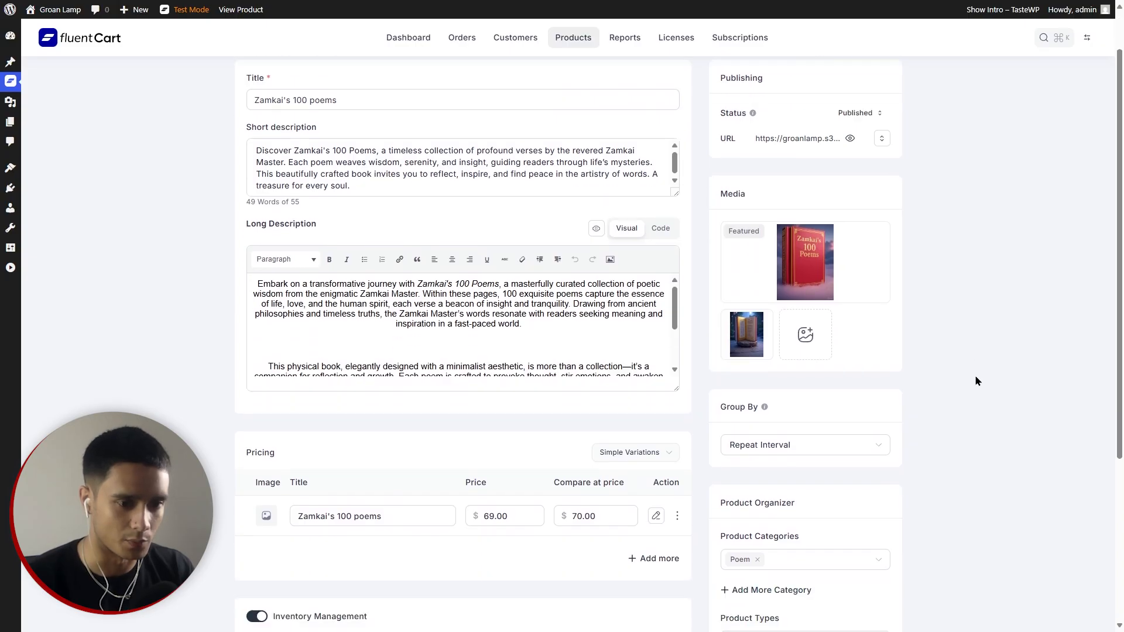
pyautogui.scroll(1, 975, 380)
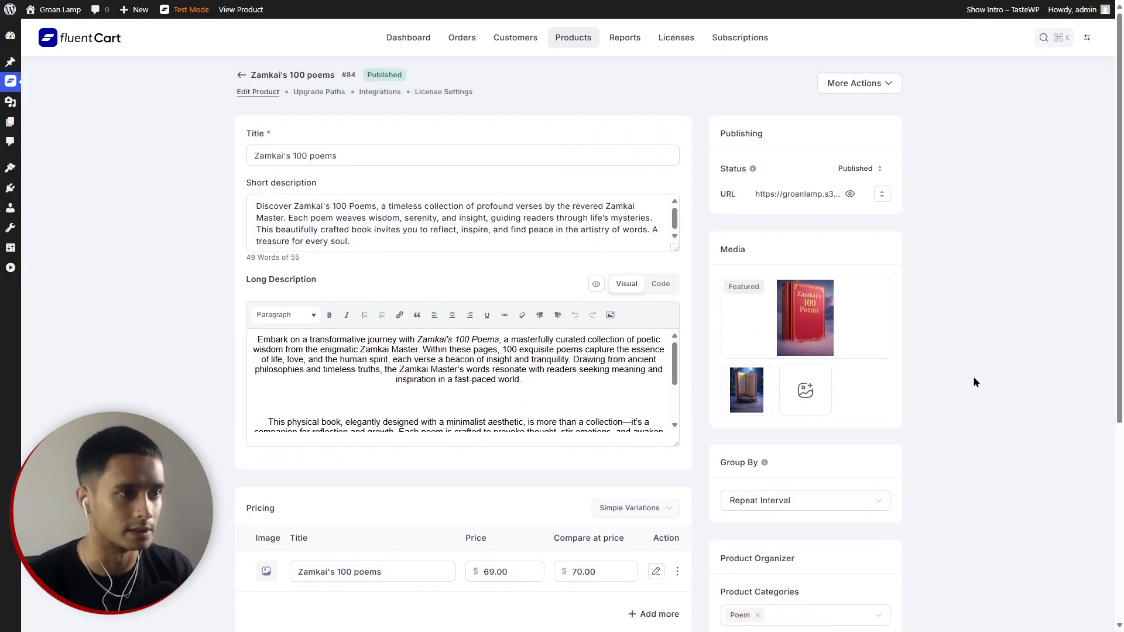
pyautogui.click(318, 92)
pyautogui.click(370, 93)
pyautogui.click(442, 92)
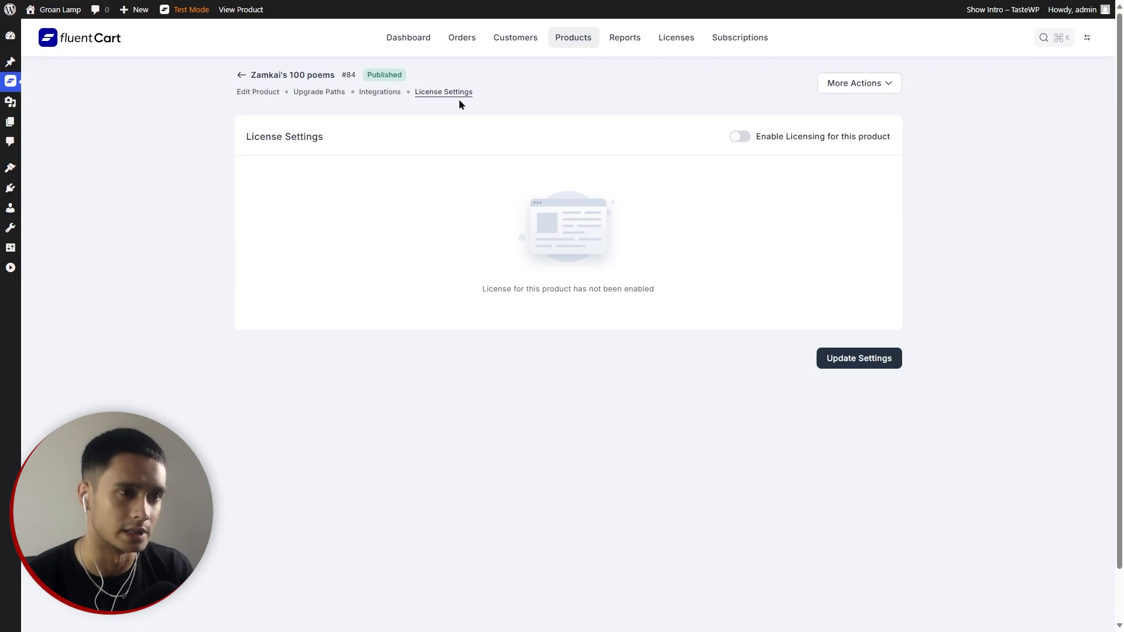
pyautogui.click(375, 94)
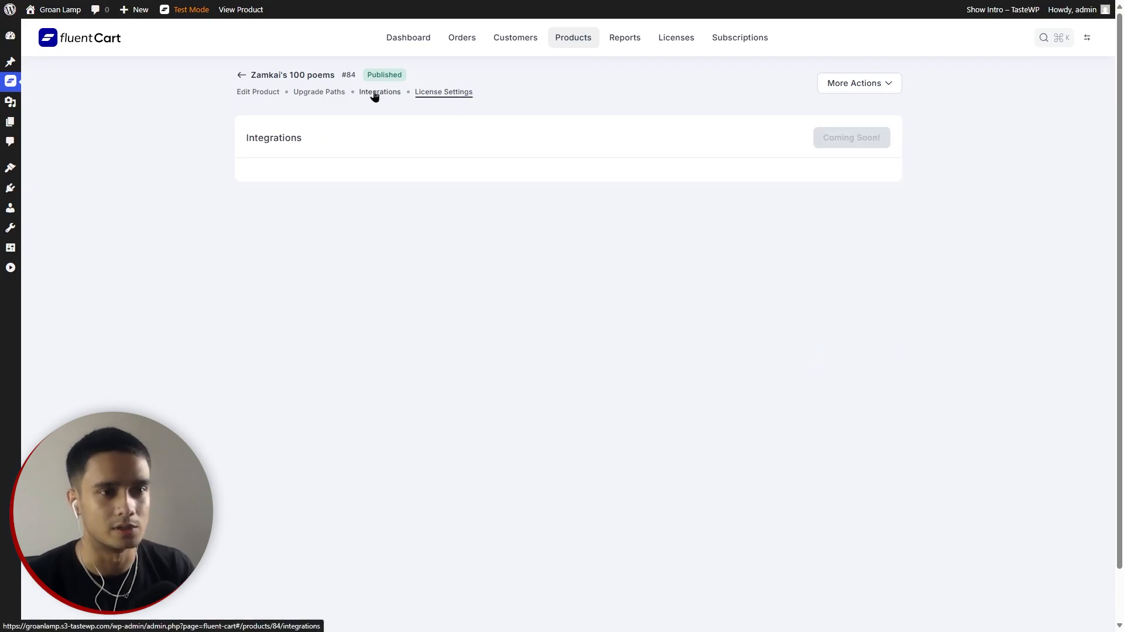
pyautogui.click(328, 96)
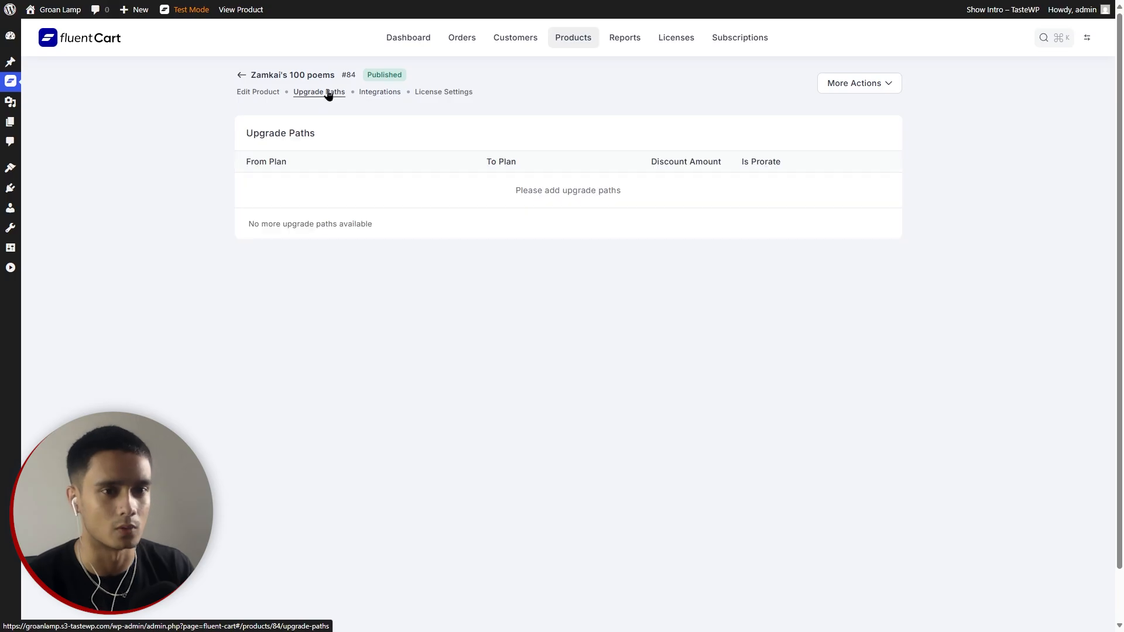
pyautogui.click(266, 95)
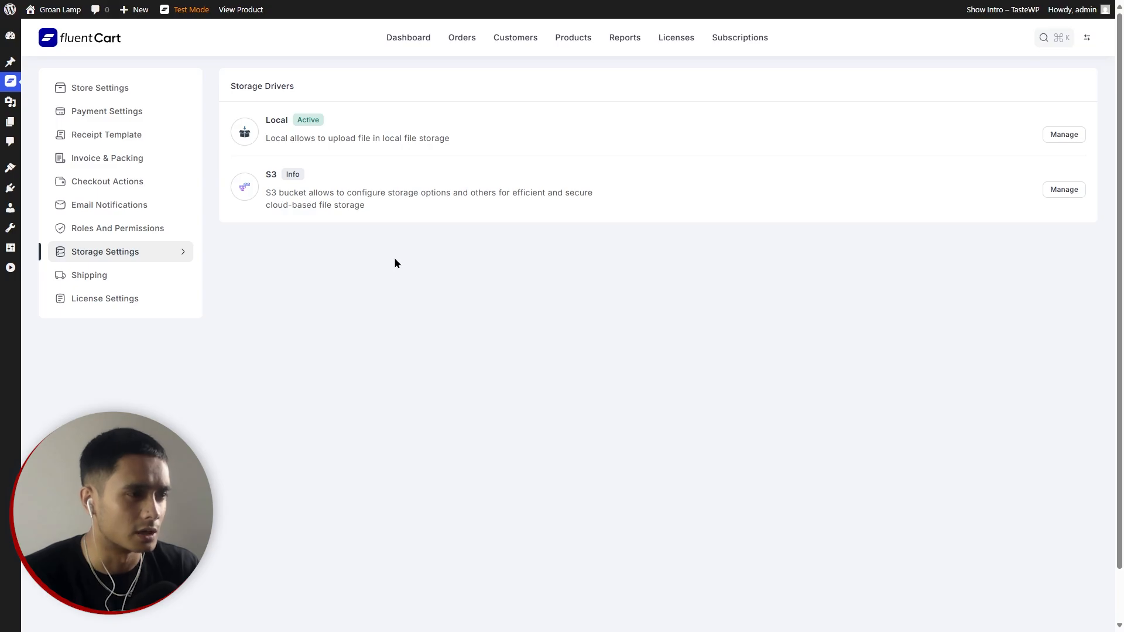
# Look through the Roles and Permissions and Checkout Actions settings, then return to the Dashboard.
pyautogui.click(151, 231)
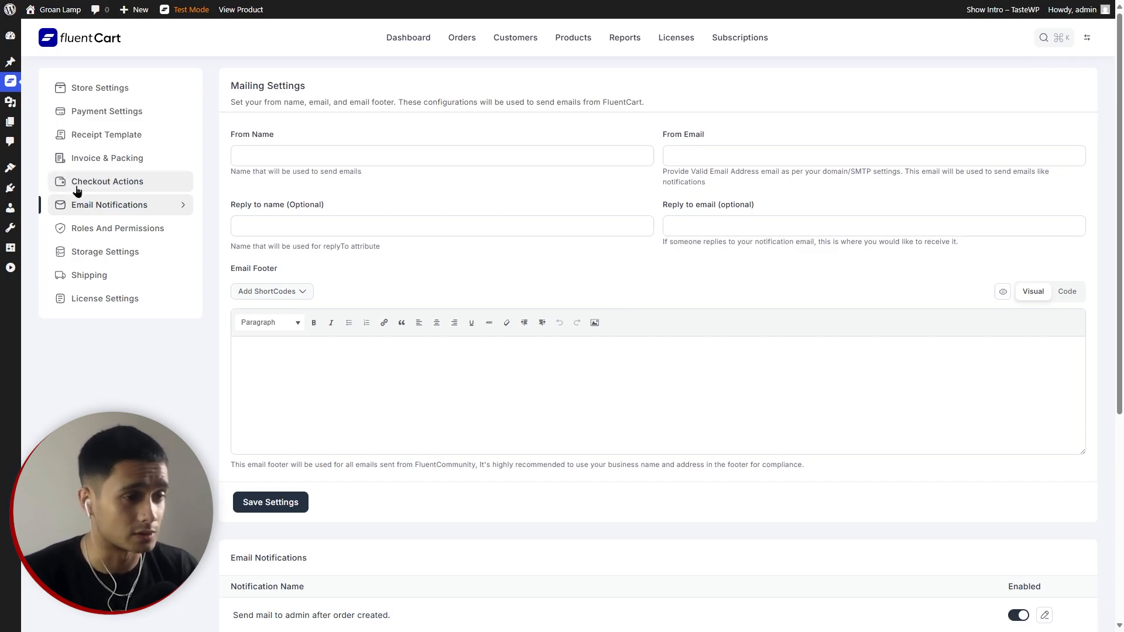
pyautogui.click(94, 181)
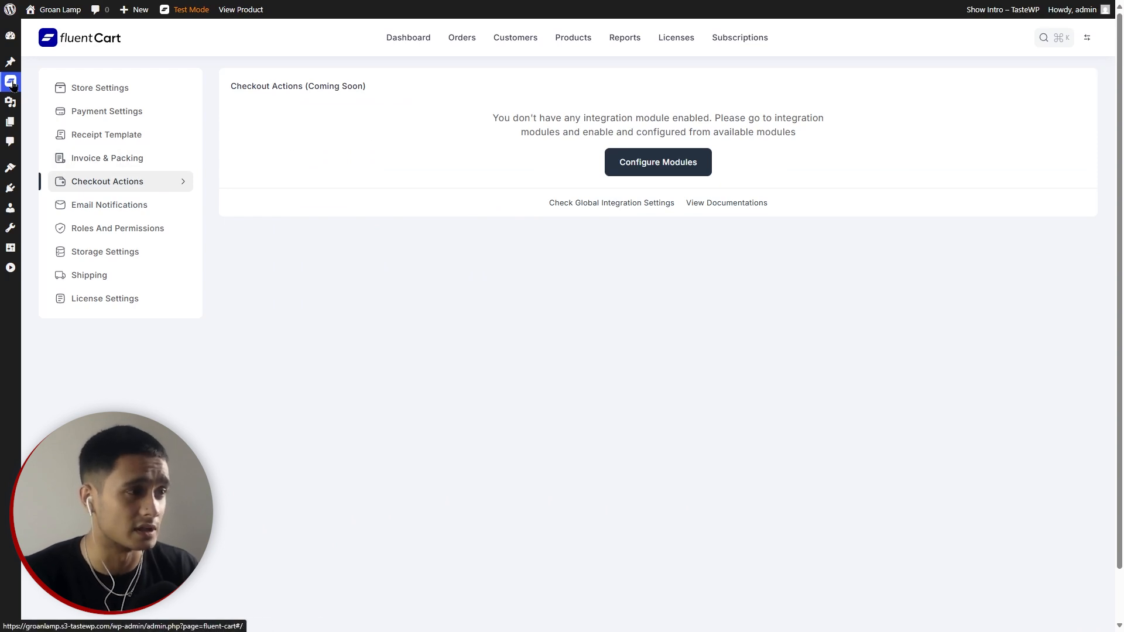
pyautogui.moveTo(10, 81)
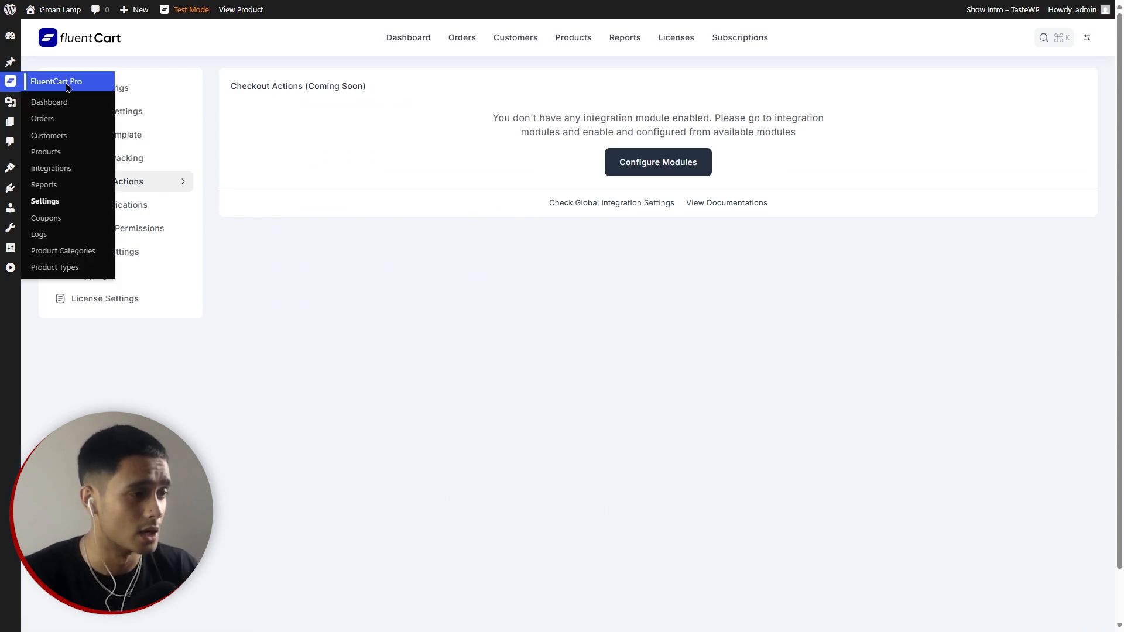
pyautogui.click(67, 87)
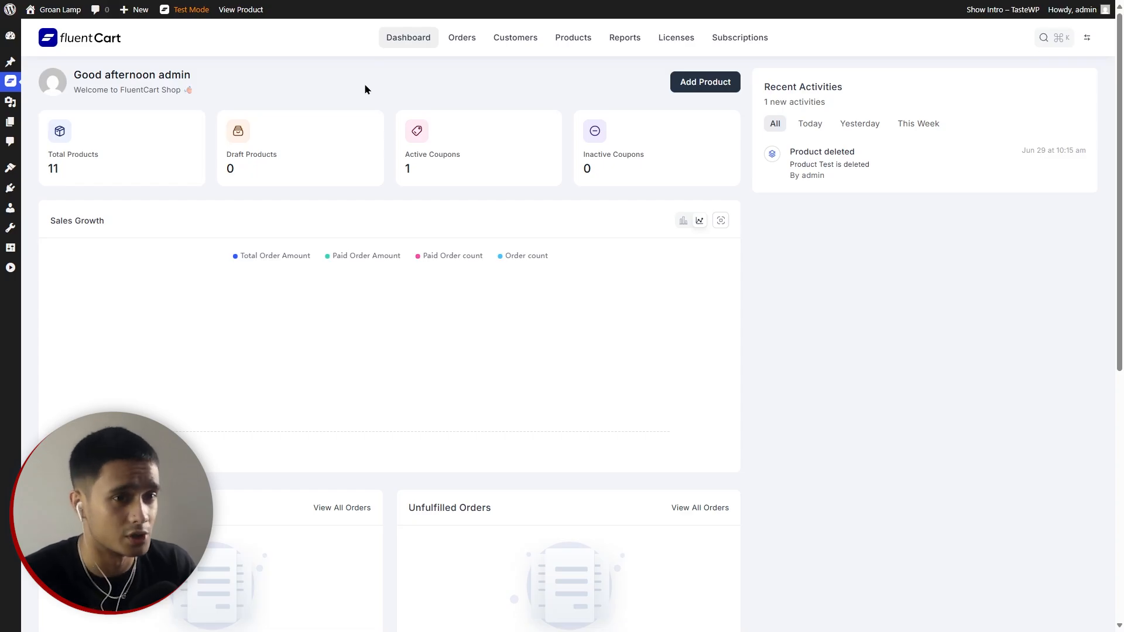
# Open the FluentCart Customers page from the admin sidebar.
pyautogui.click(49, 130)
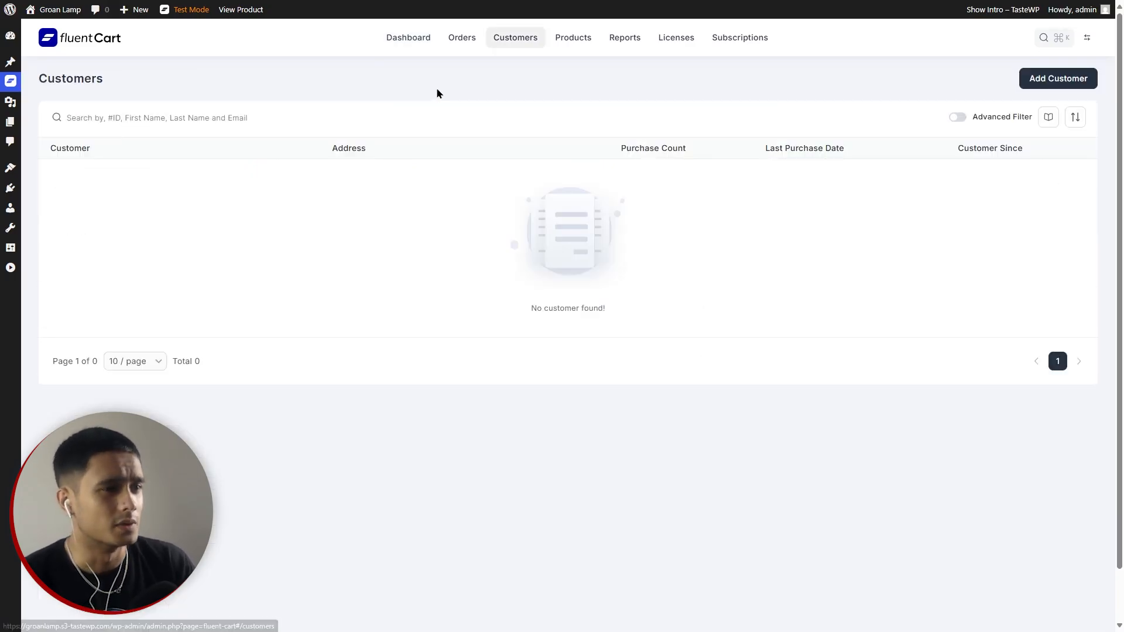
# Create a new customer in Nepal, leaving 'Create as wordpress user' unchecked.
pyautogui.click(1074, 79)
pyautogui.click(475, 258)
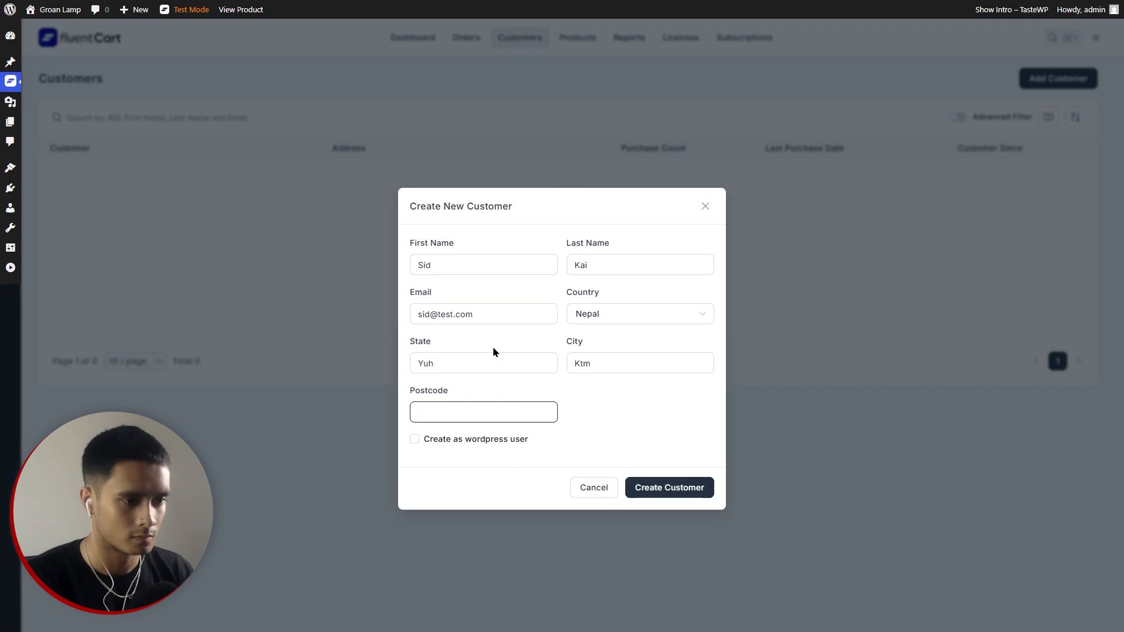
pyautogui.write('00000')
pyautogui.click(643, 415)
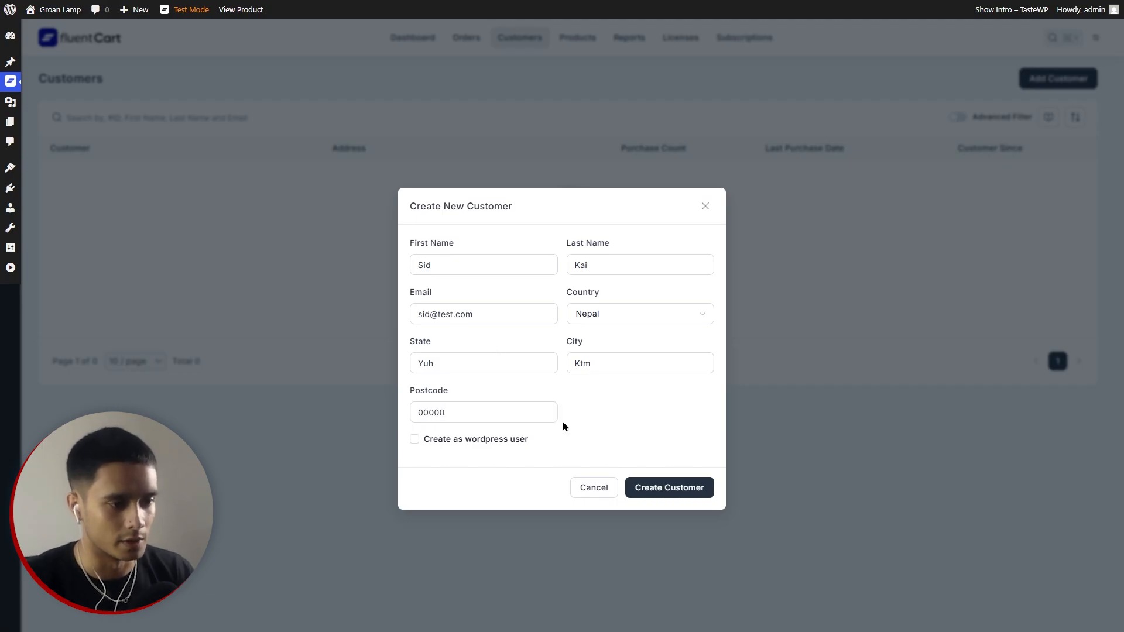
pyautogui.click(413, 442)
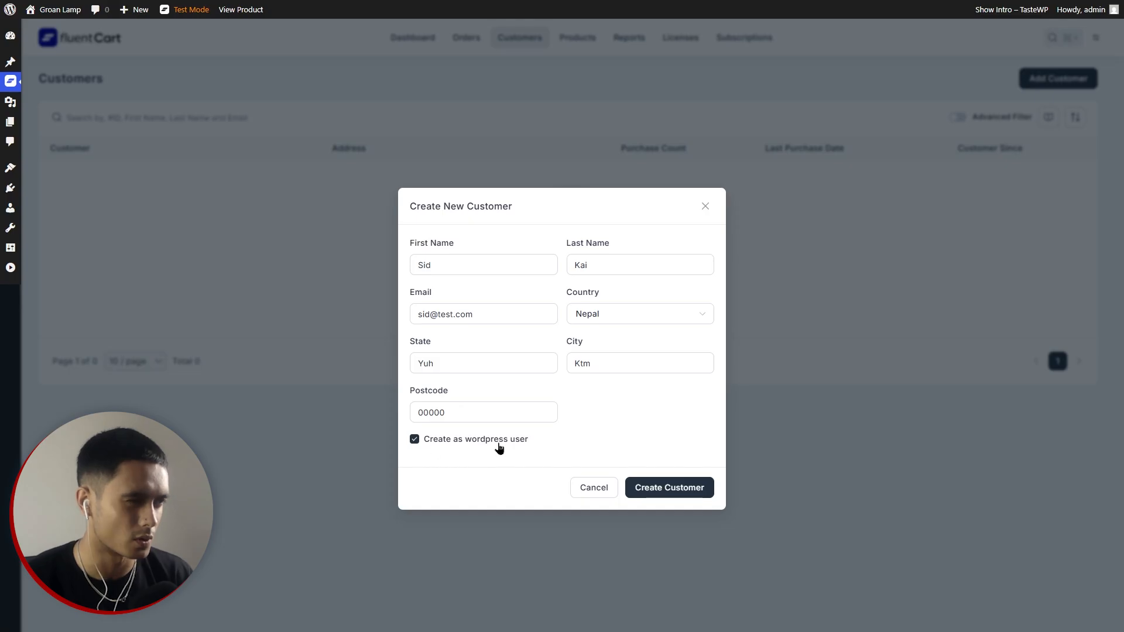
pyautogui.click(413, 440)
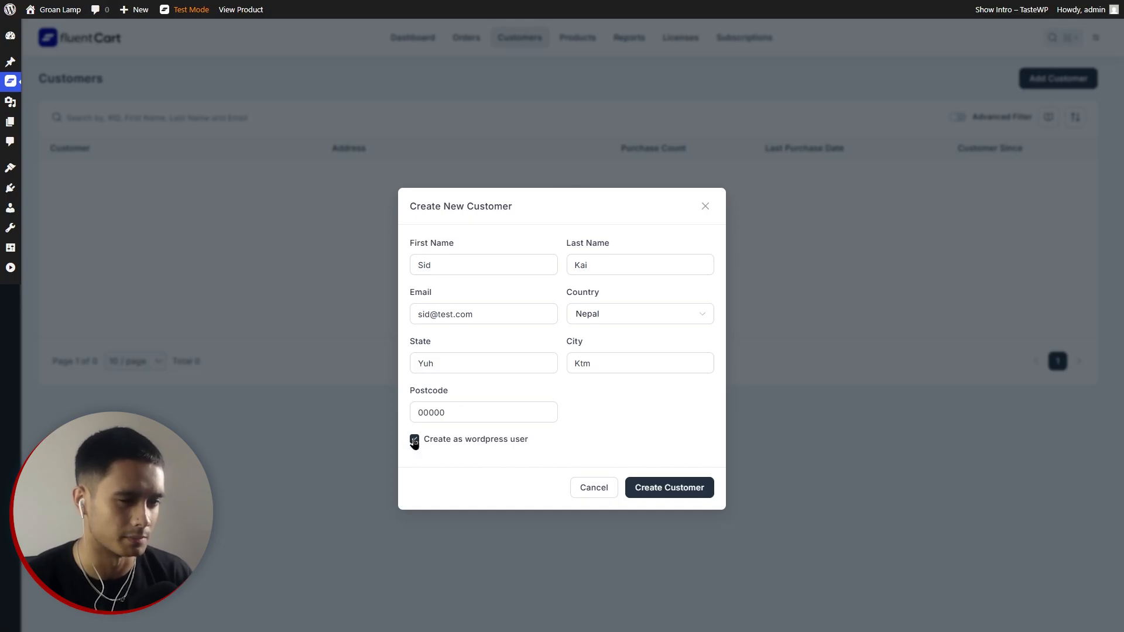
pyautogui.click(690, 487)
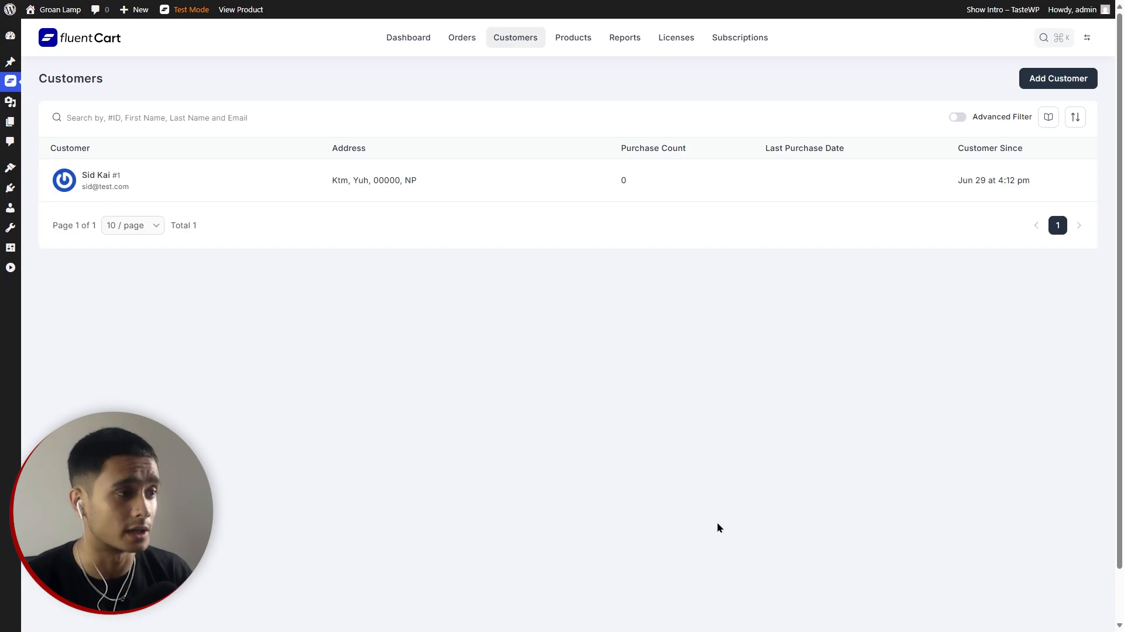
# Confirm the WordPress users list has no new user, then return to Customers.
pyautogui.moveTo(11, 208)
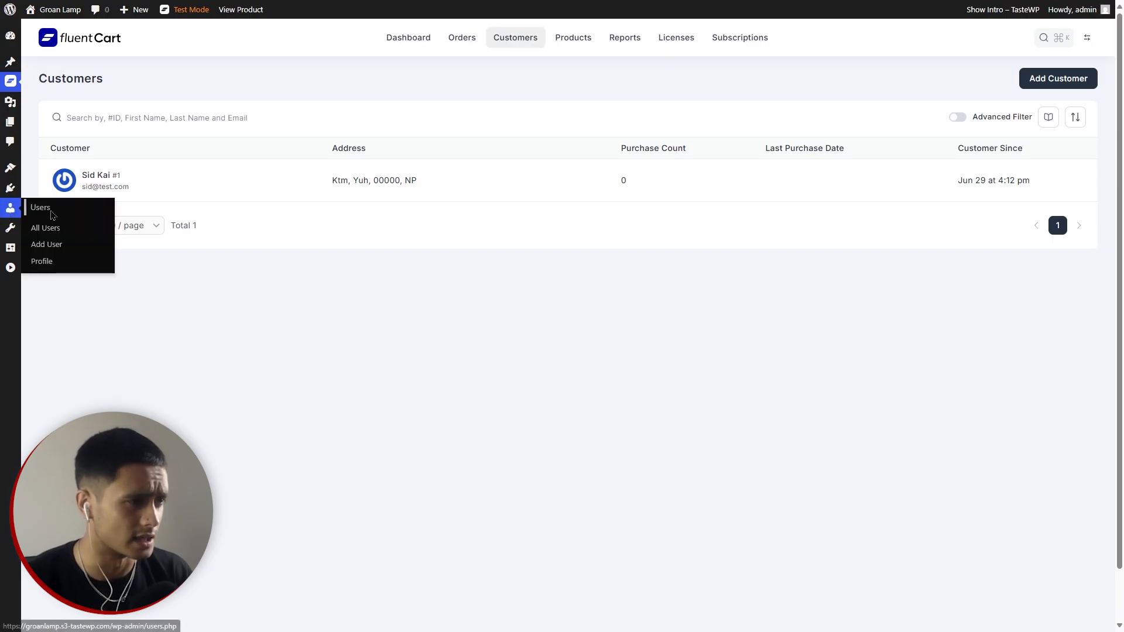
pyautogui.click(49, 234)
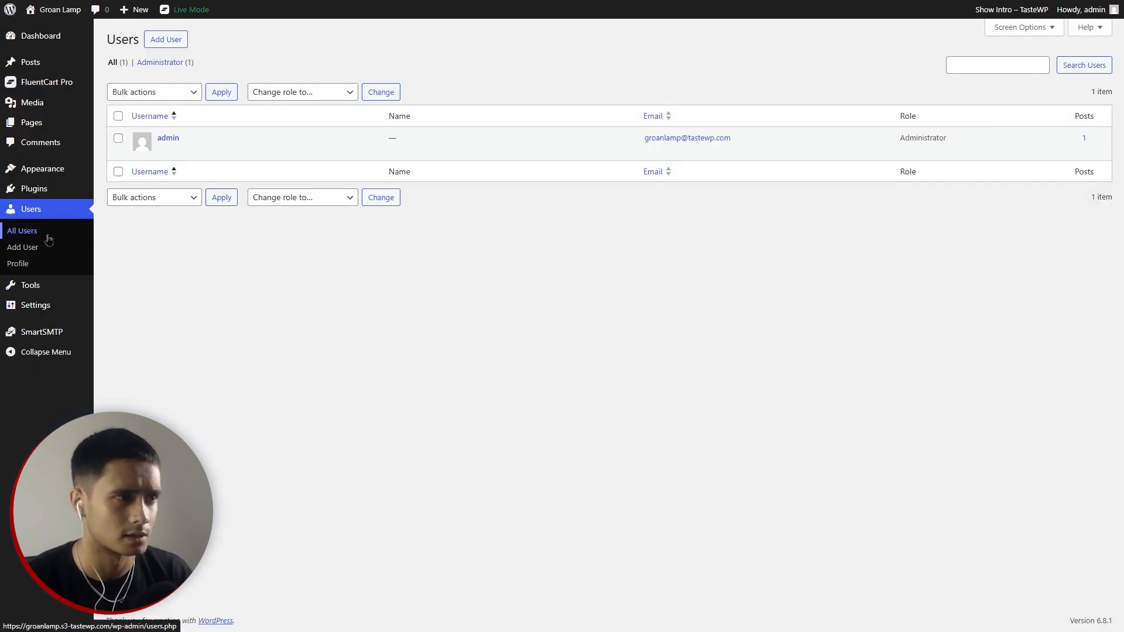
pyautogui.moveTo(26, 83)
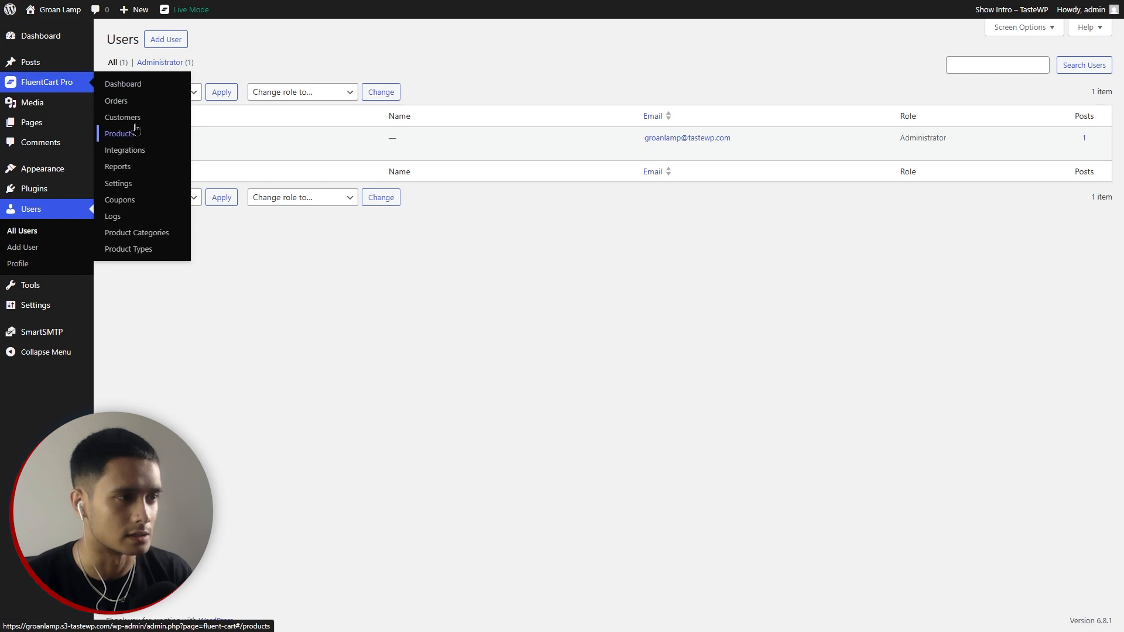
pyautogui.click(142, 118)
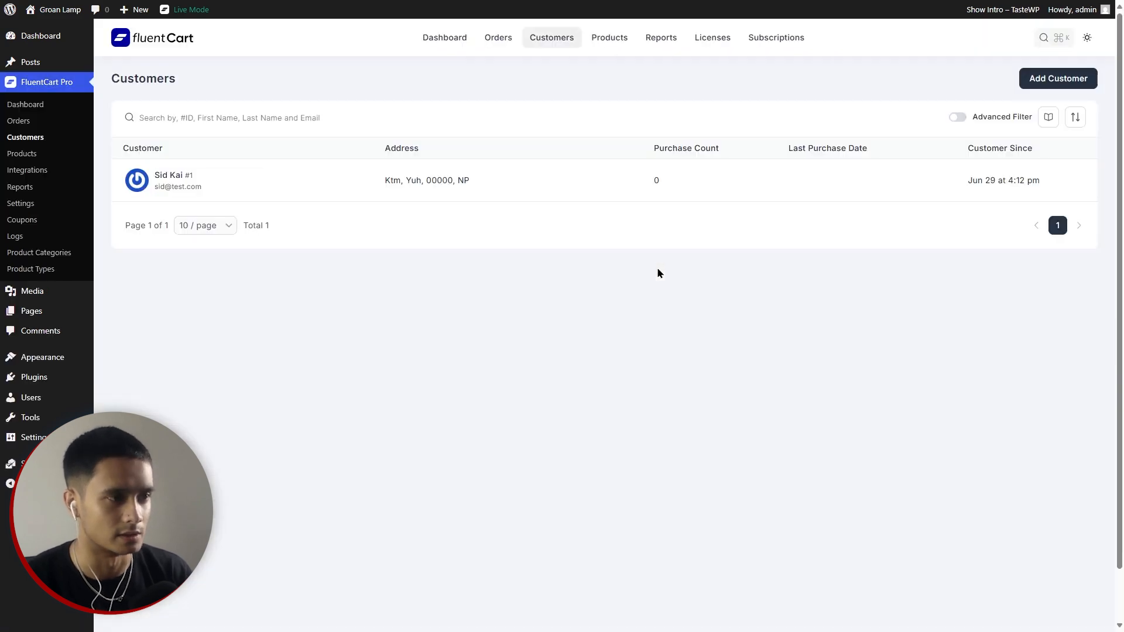
# Create a second customer with 'Create as wordpress user' ticked.
pyautogui.click(556, 39)
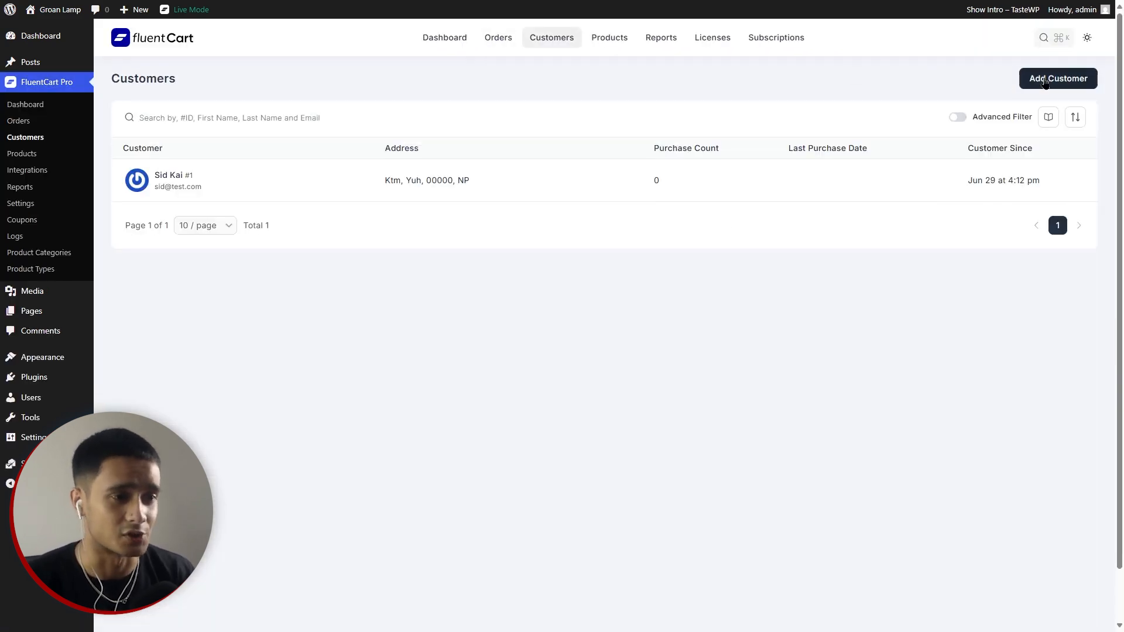
pyautogui.click(1058, 78)
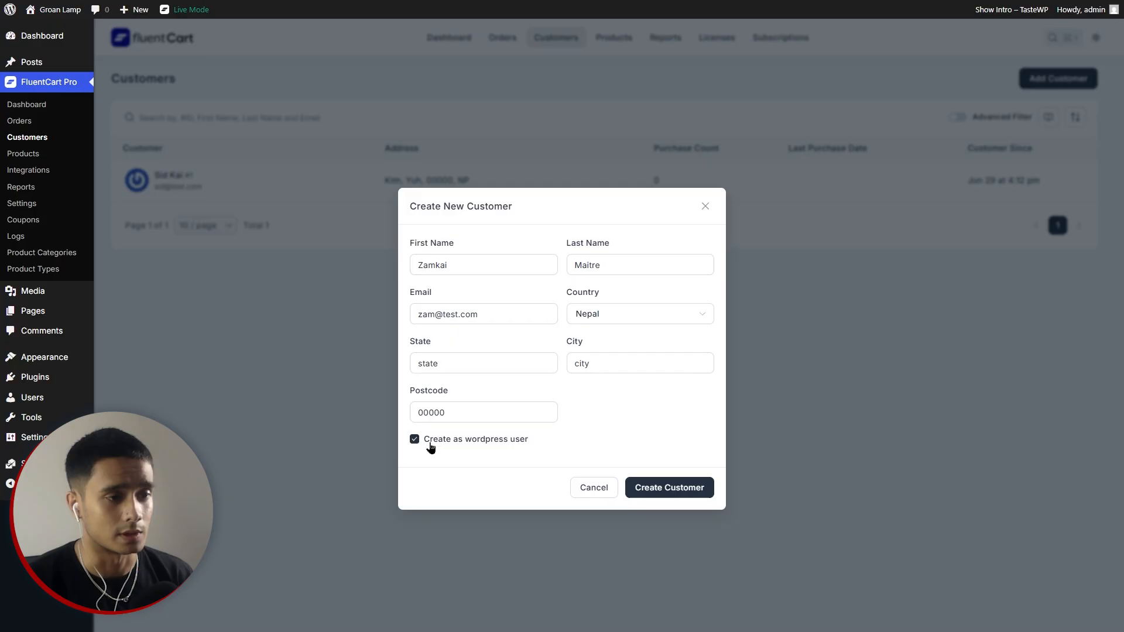
pyautogui.click(414, 440)
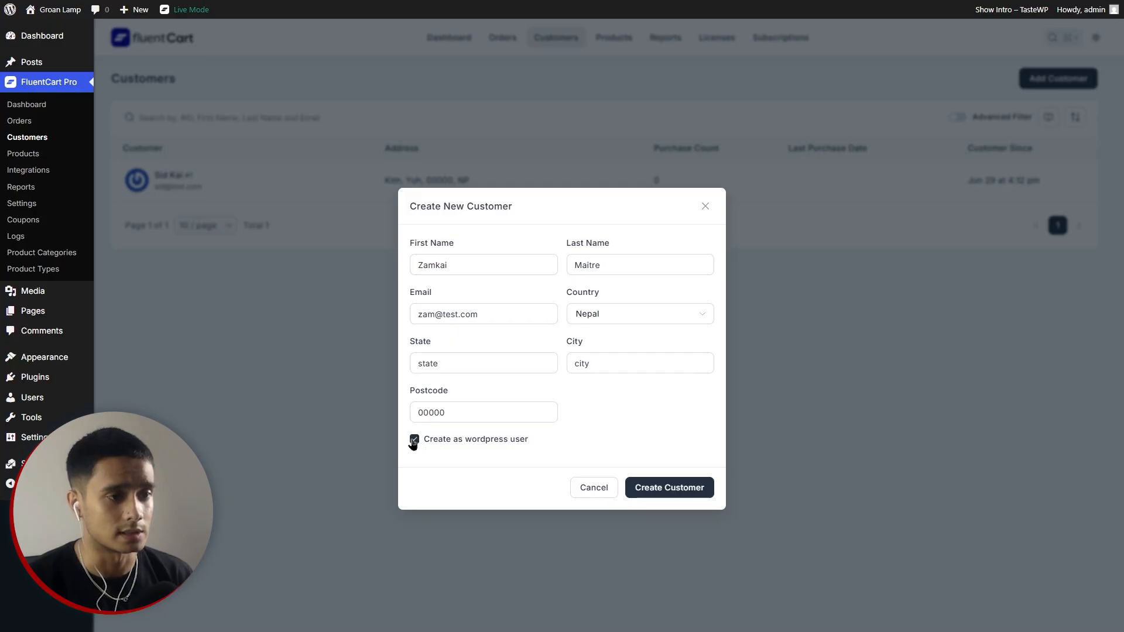
pyautogui.click(415, 439)
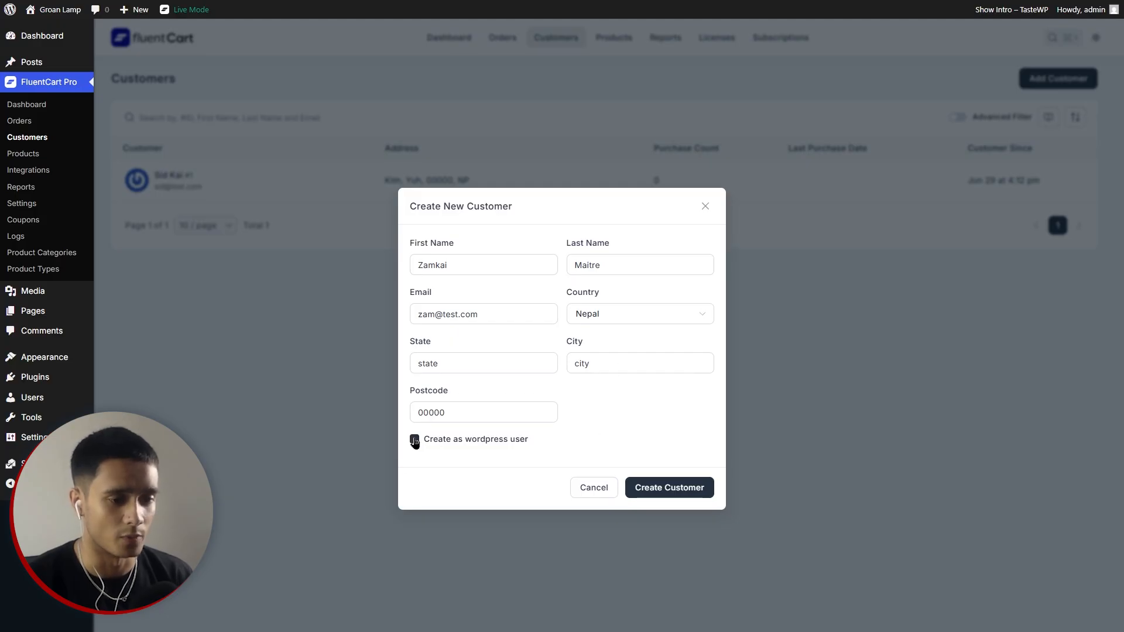
pyautogui.click(699, 490)
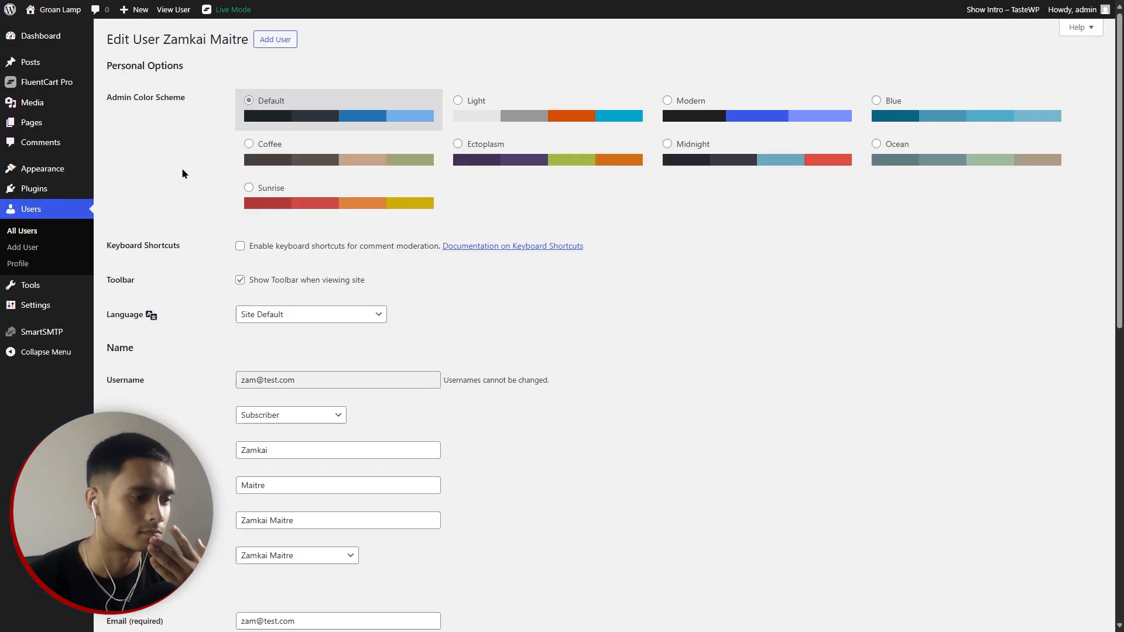
# Generate a new strong password for the new WordPress user and copy it.
pyautogui.scroll(-6, 683, 413)
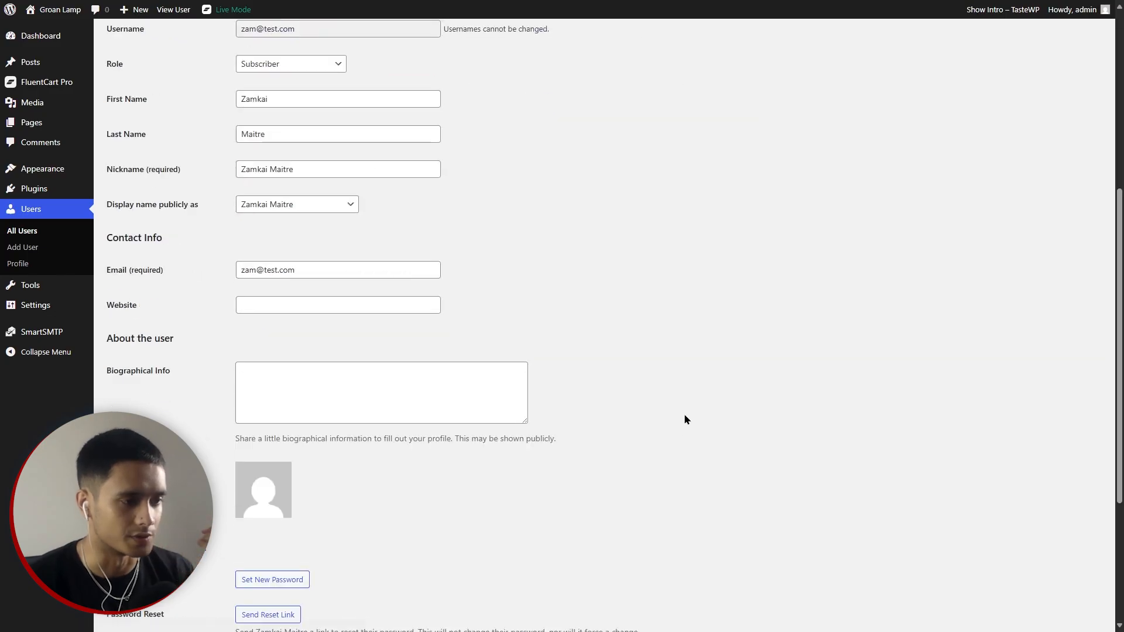
pyautogui.scroll(-4, 695, 416)
pyautogui.scroll(10, 692, 429)
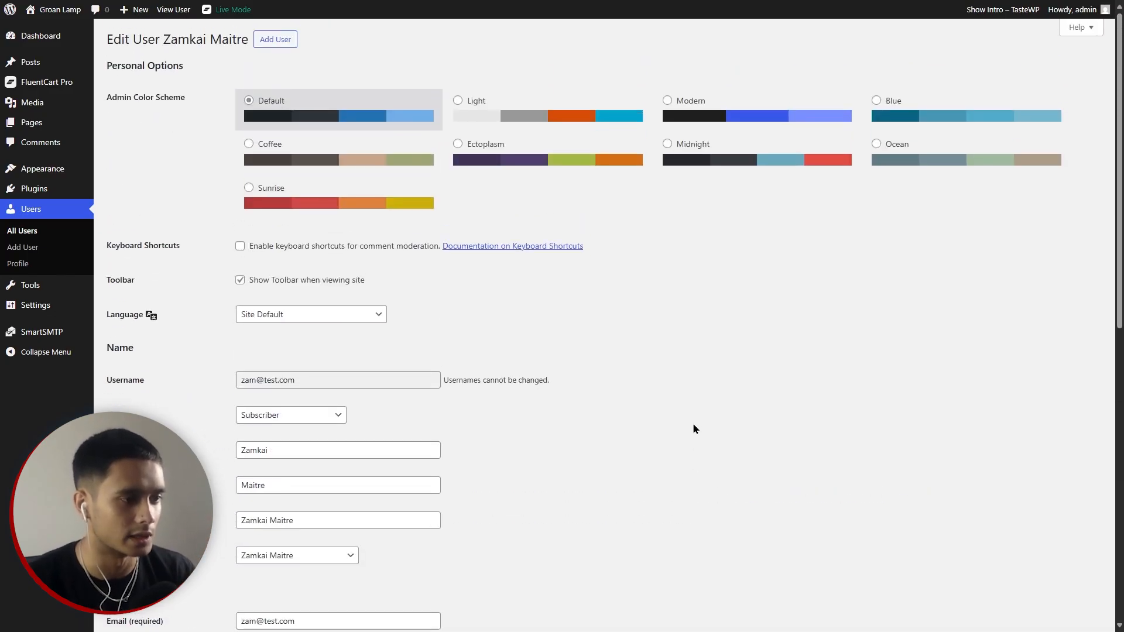
pyautogui.scroll(-10, 692, 429)
pyautogui.click(272, 348)
pyautogui.moveTo(384, 374); pyautogui.dragTo(58, 351)
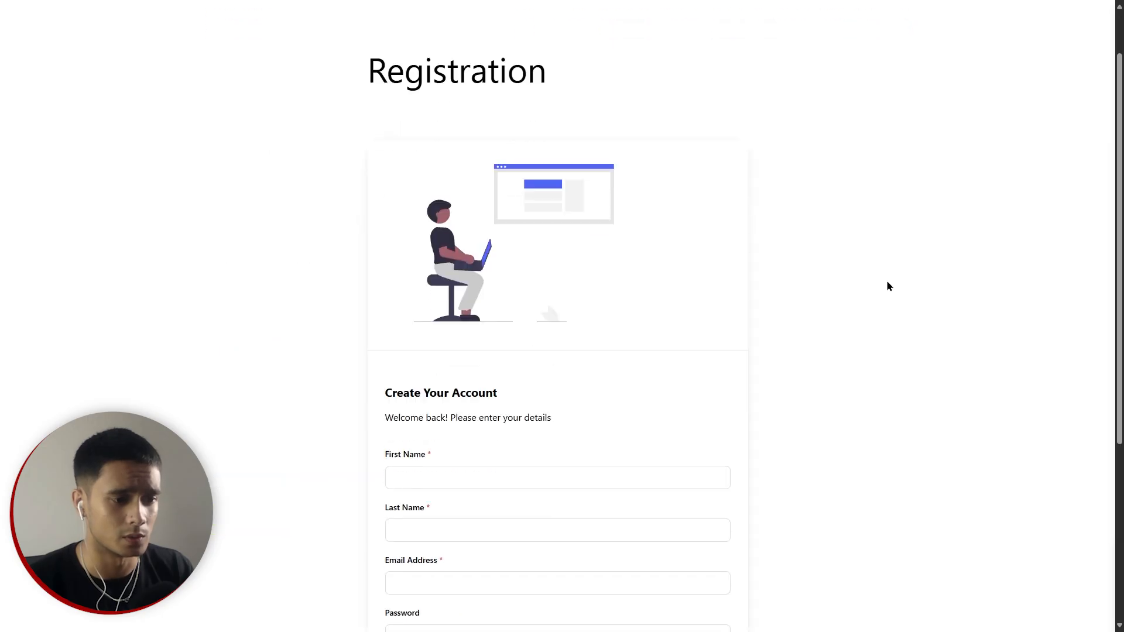
# Log in to the storefront with the new customer's e-mail and password.
pyautogui.scroll(-4, 815, 375)
pyautogui.click(494, 481)
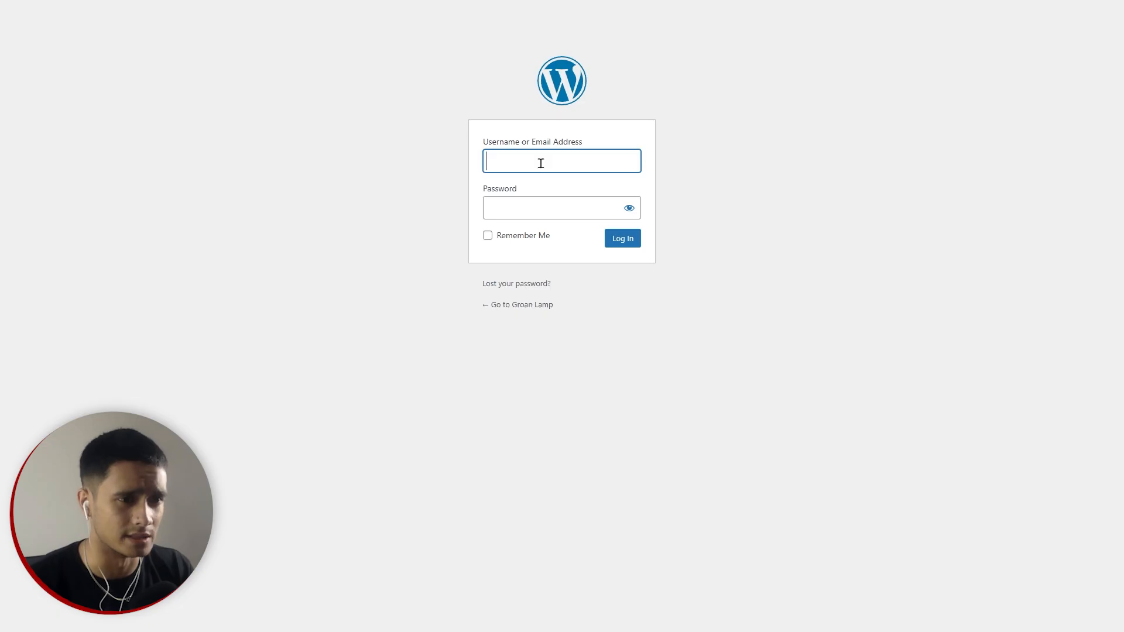
pyautogui.write('z')
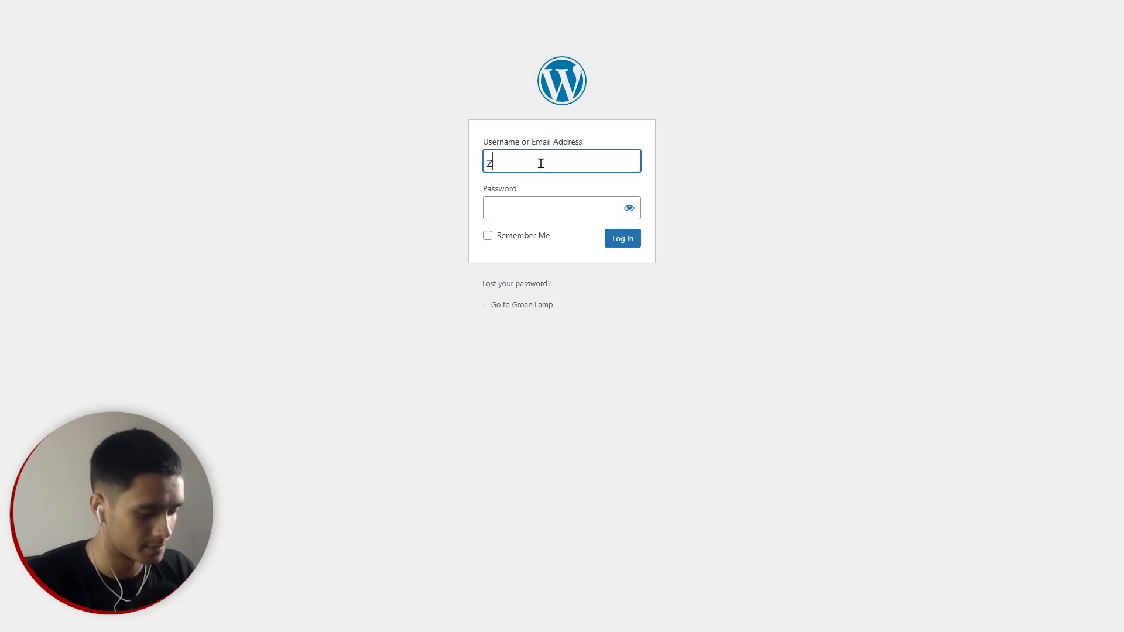
pyautogui.write('am@test.com')
pyautogui.press('Tab')
pyautogui.press('Return')
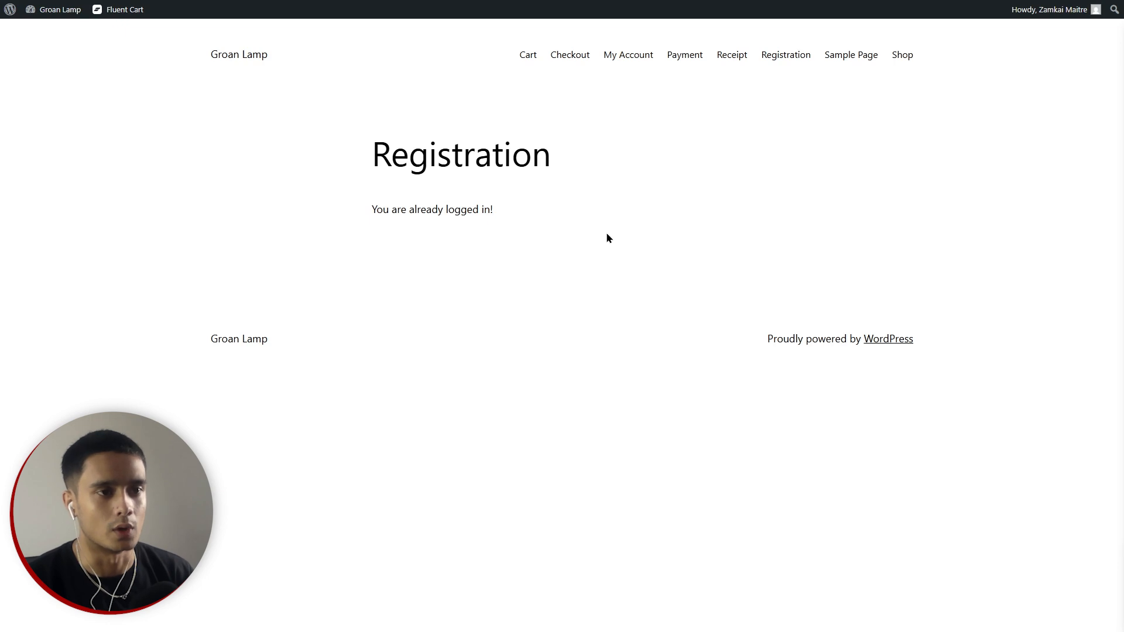
# Check the My Account page, then go to the Shop page.
pyautogui.click(623, 59)
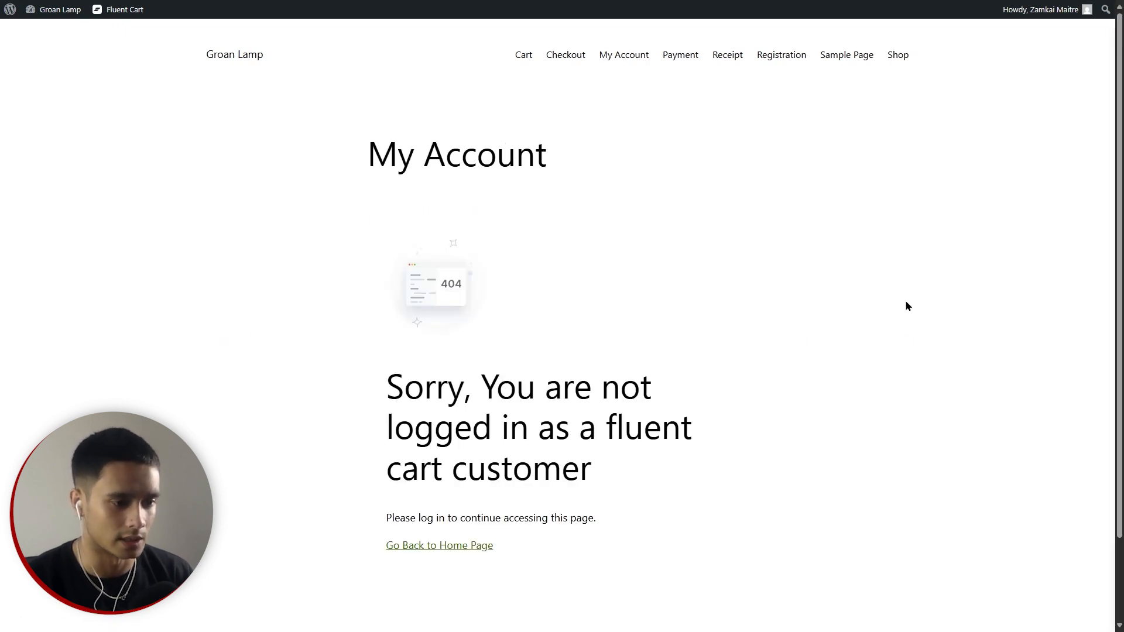
pyautogui.scroll(-2, 906, 303)
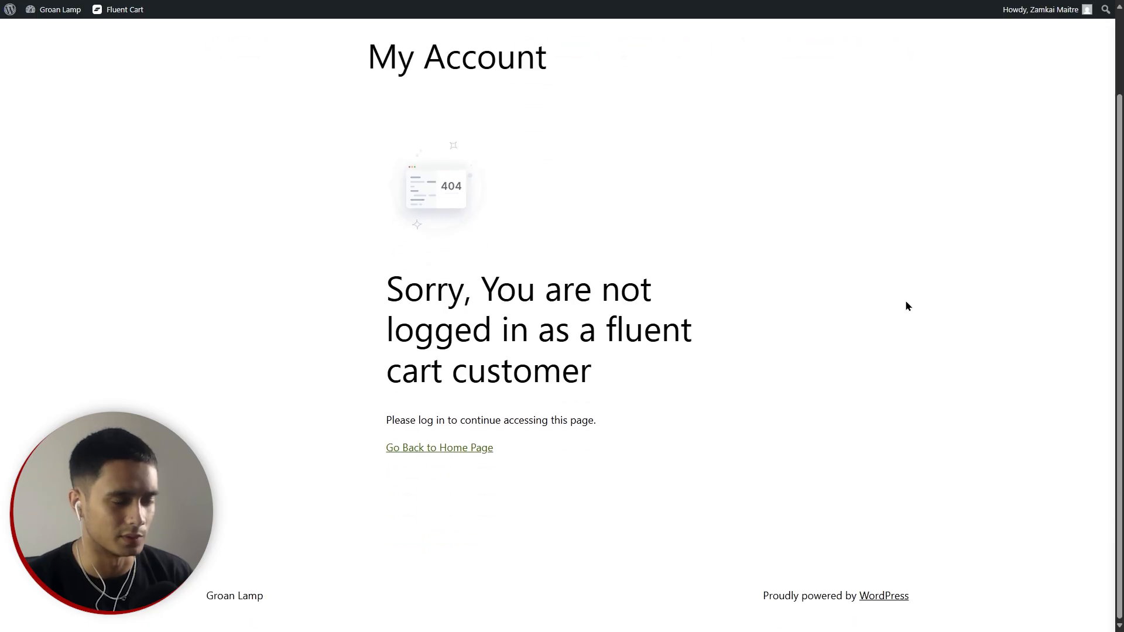
pyautogui.scroll(2, 906, 306)
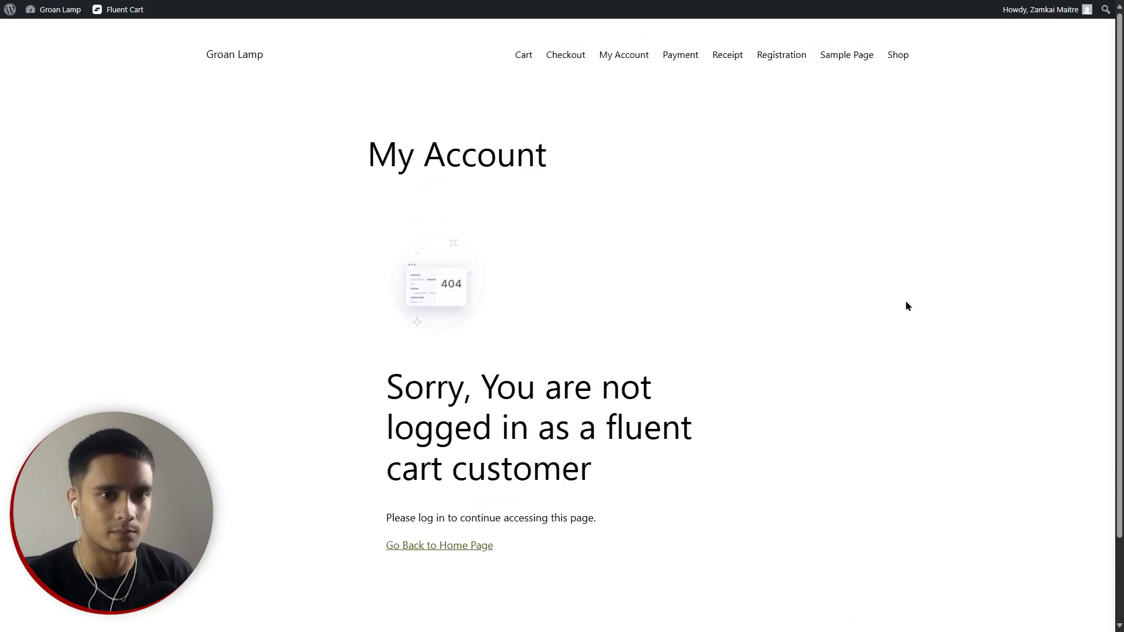
pyautogui.click(899, 67)
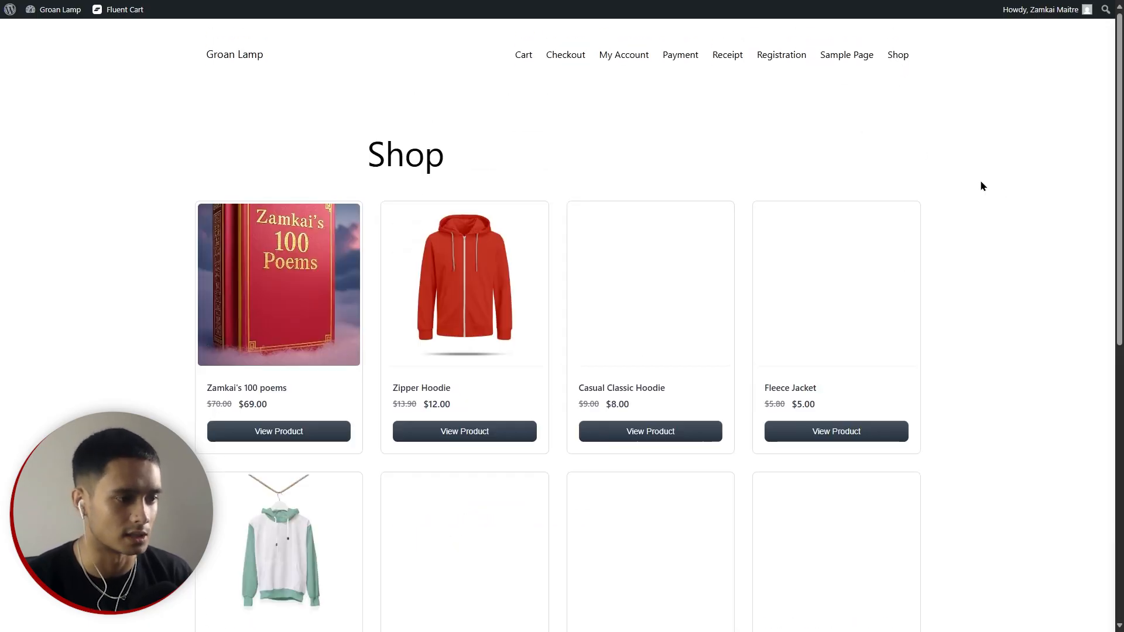
# Add one Zamkai's 100 poems ($69.00) to the cart and proceed to checkout.
pyautogui.scroll(-1, 146, 246)
pyautogui.click(277, 372)
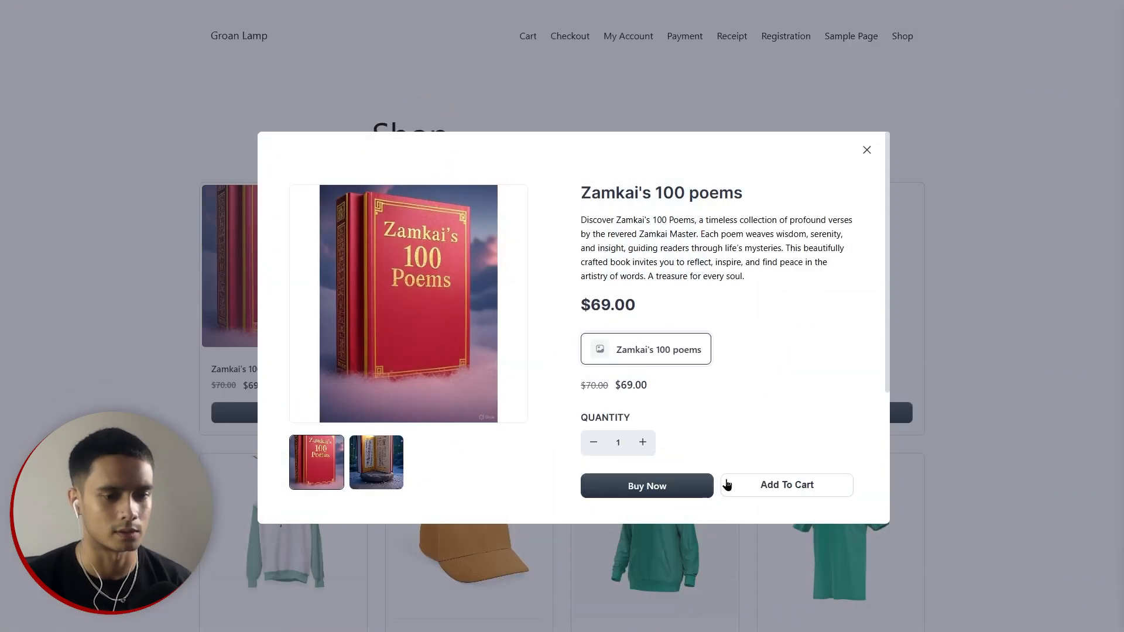
pyautogui.click(803, 494)
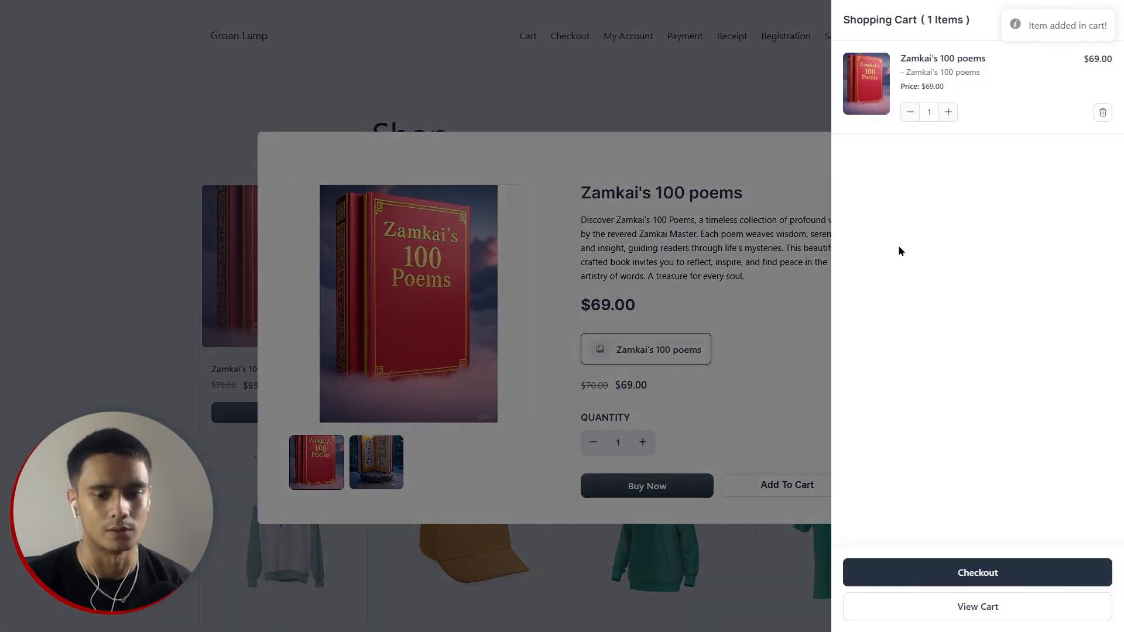
pyautogui.click(993, 573)
pyautogui.click(579, 316)
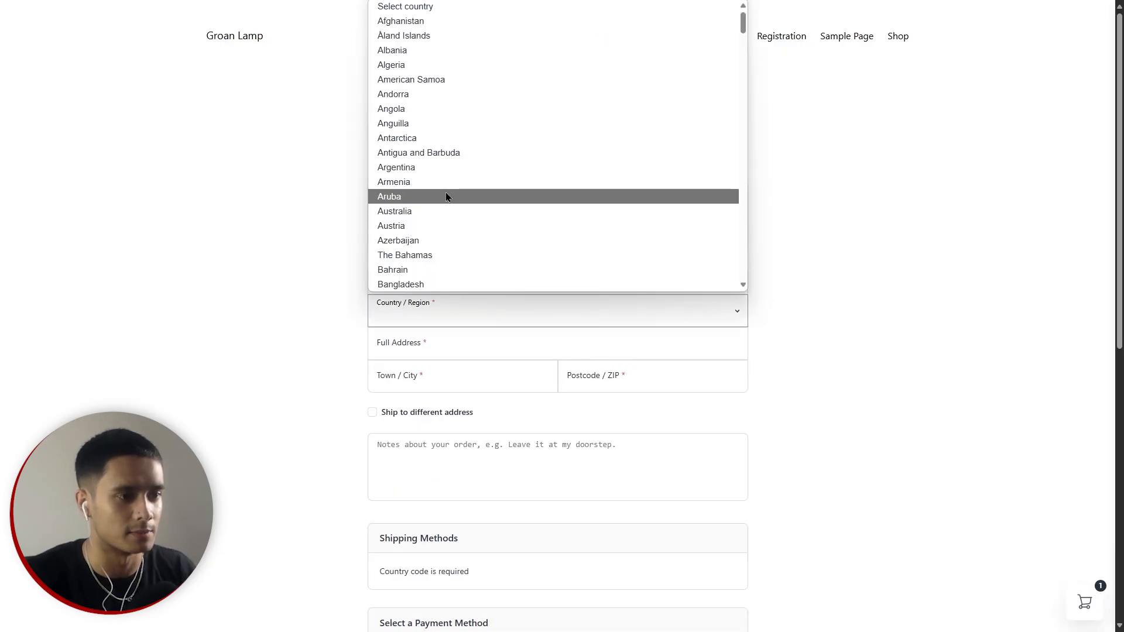
# Enter a Bangladesh billing address with postcode 0000, which offers no shipping methods.
pyautogui.click(444, 283)
pyautogui.click(585, 344)
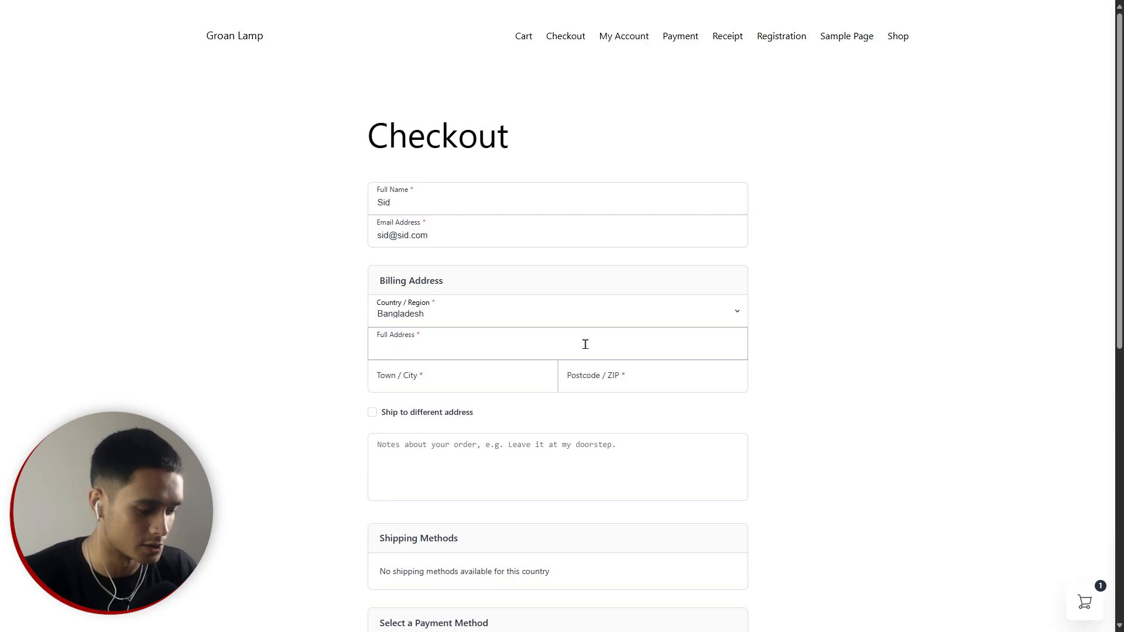
pyautogui.write('Bangladesh')
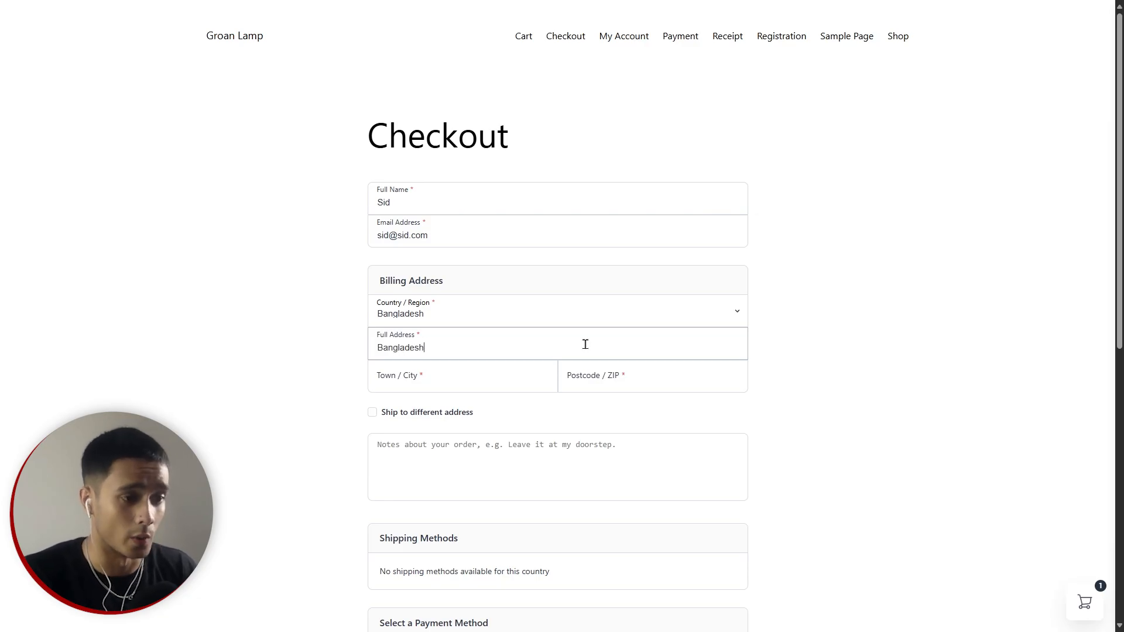
pyautogui.click(454, 378)
pyautogui.write('Bangladesh')
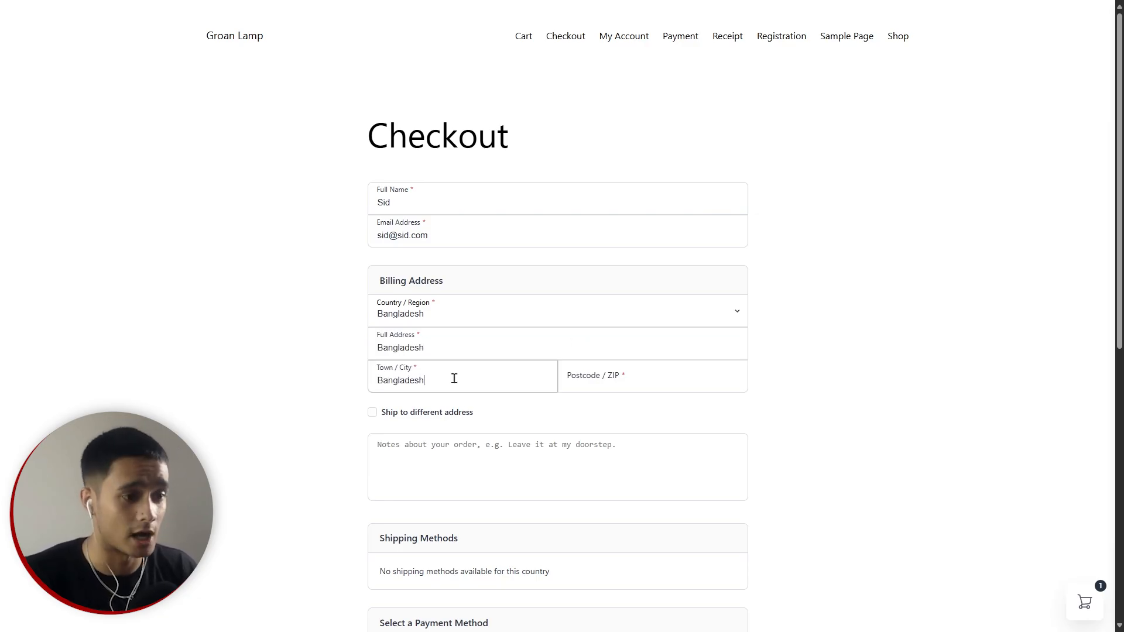
pyautogui.press('Tab')
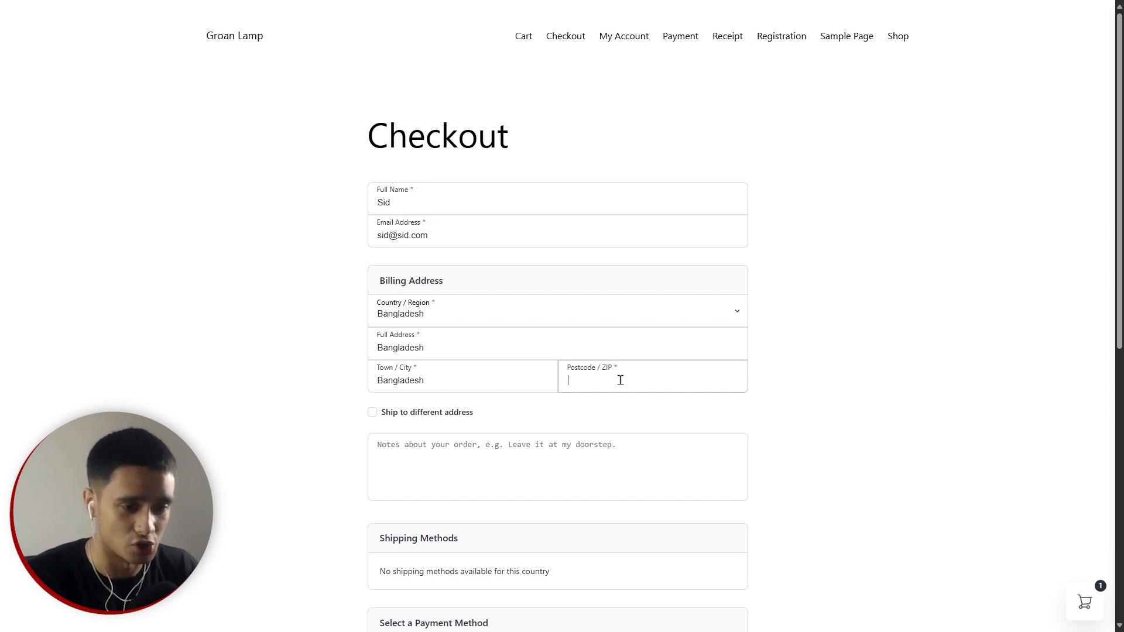
pyautogui.write('0000')
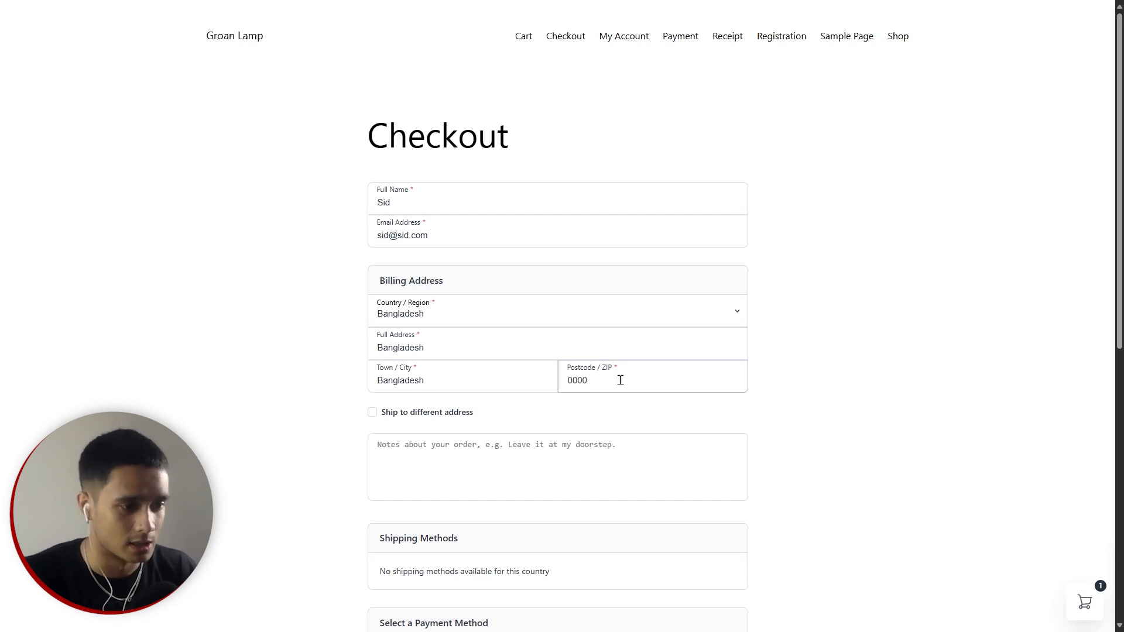
pyautogui.scroll(-3, 755, 413)
pyautogui.click(770, 412)
pyautogui.scroll(-1, 760, 403)
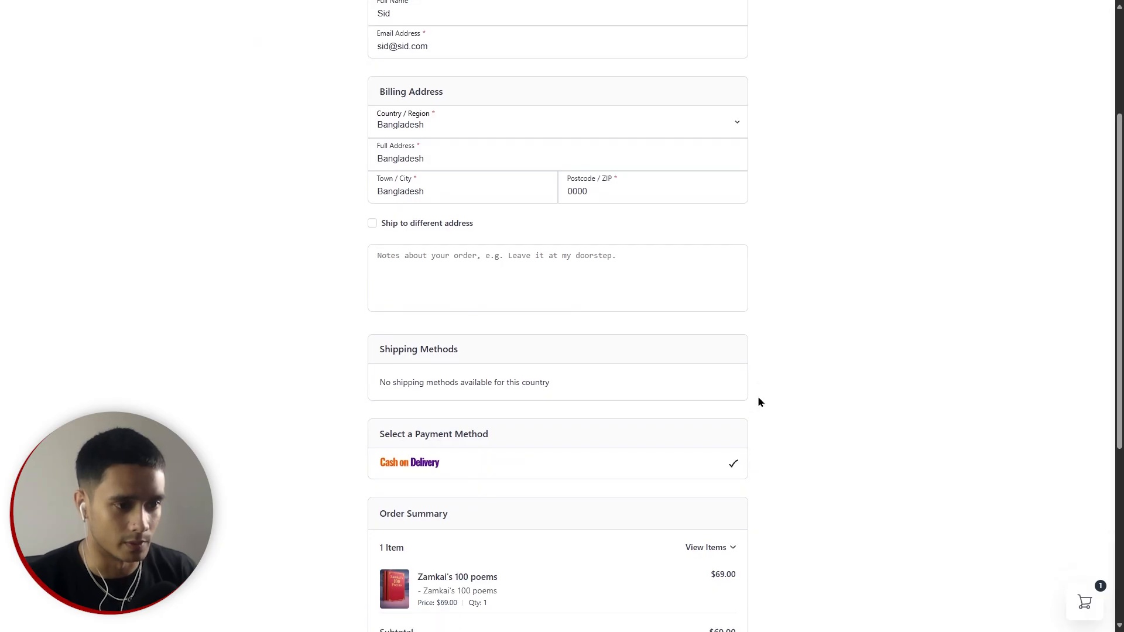
pyautogui.moveTo(408, 336); pyautogui.dragTo(550, 337)
pyautogui.click(914, 362)
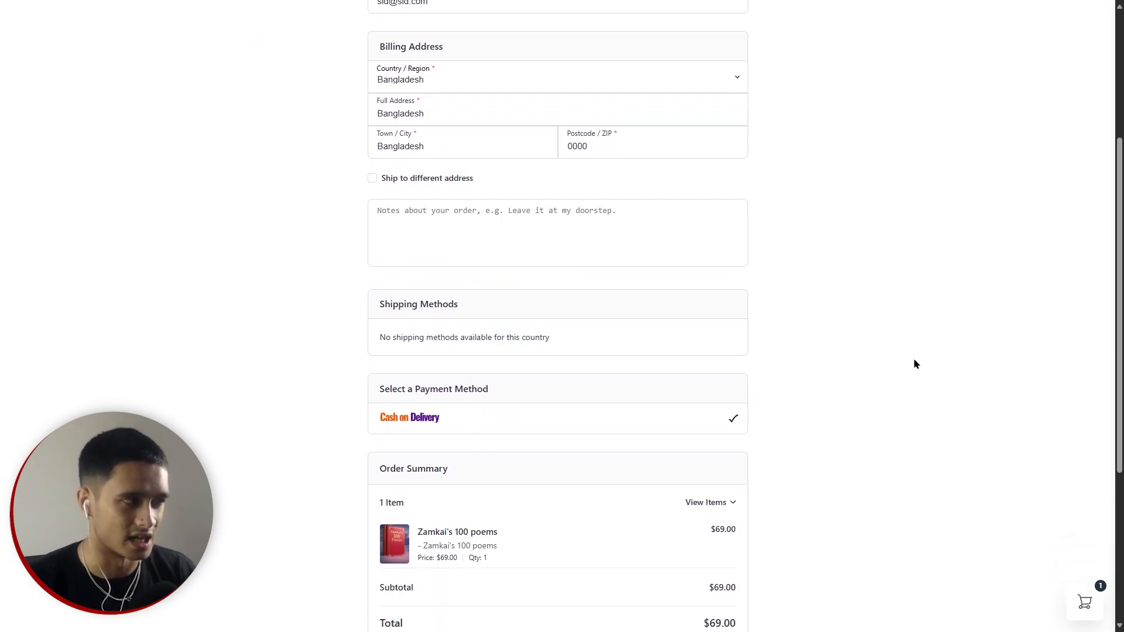
# Switch the billing country to United States of America to get Simple Shipping at $15.00.
pyautogui.scroll(2, 916, 364)
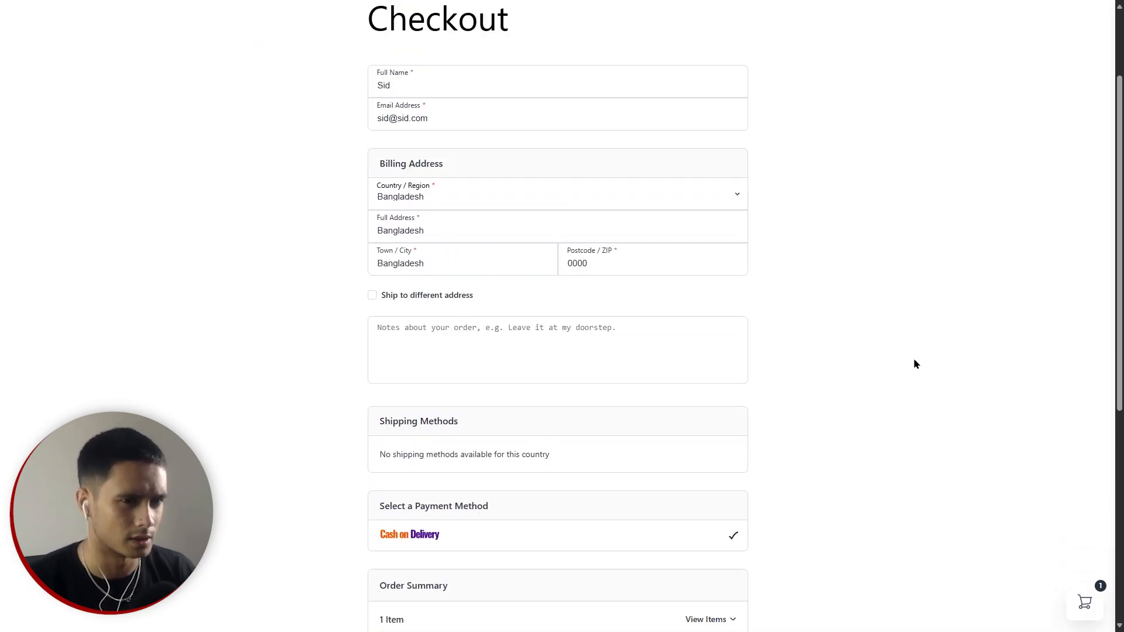
pyautogui.click(738, 200)
pyautogui.scroll(-3, 637, 325)
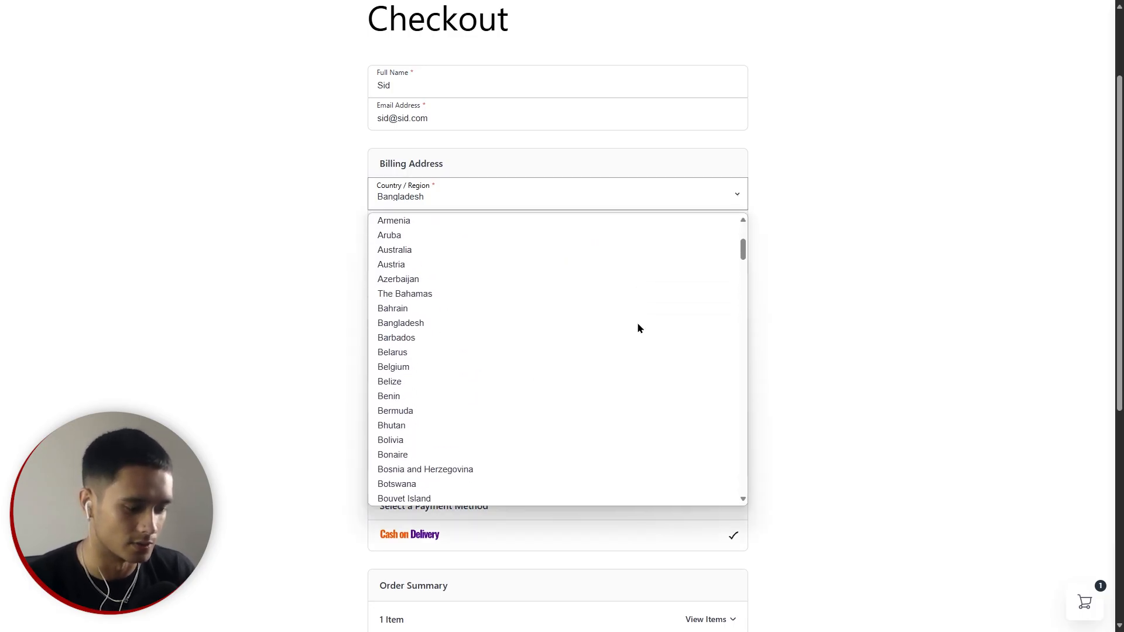
pyautogui.scroll(-2, 637, 328)
pyautogui.press('u')
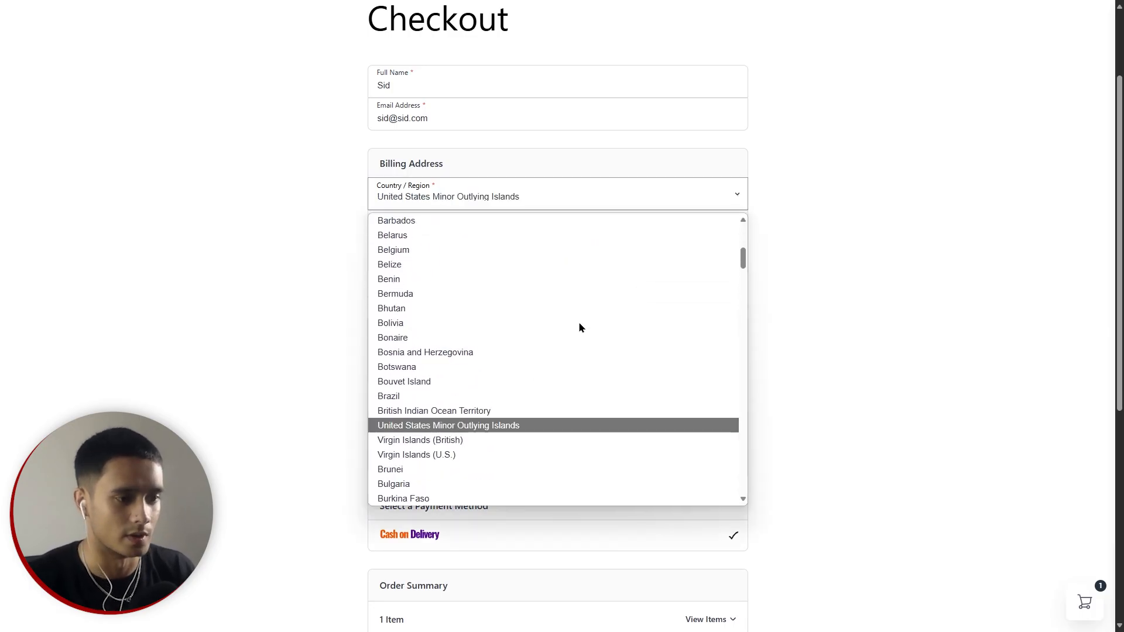
pyautogui.press('u')
pyautogui.press('u')
pyautogui.press('u')
pyautogui.click(457, 465)
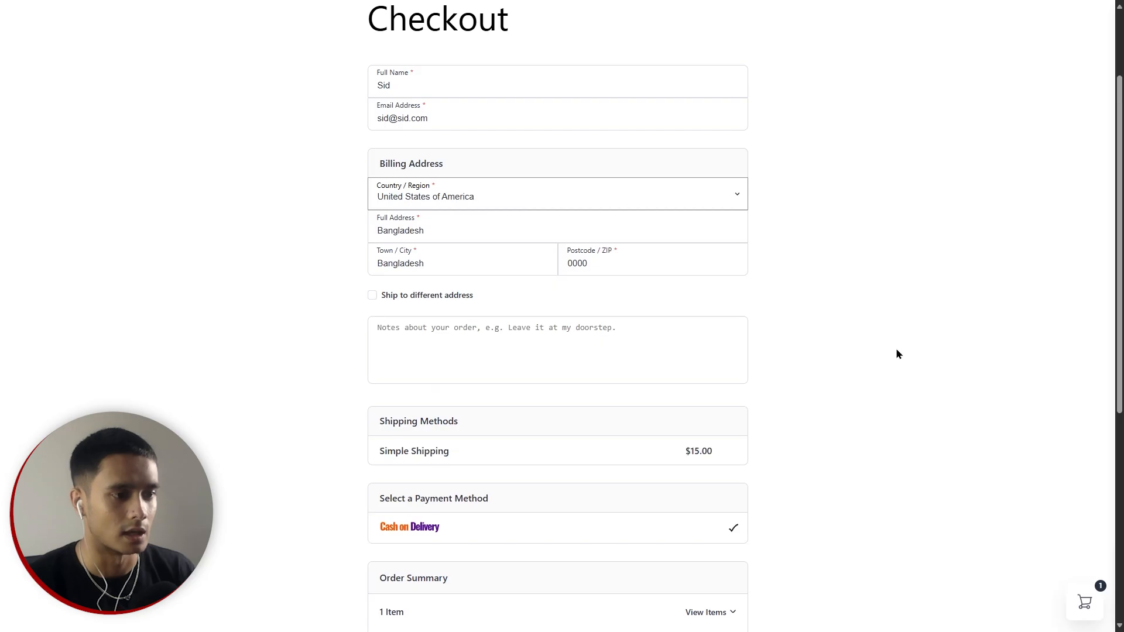
pyautogui.scroll(-3, 886, 294)
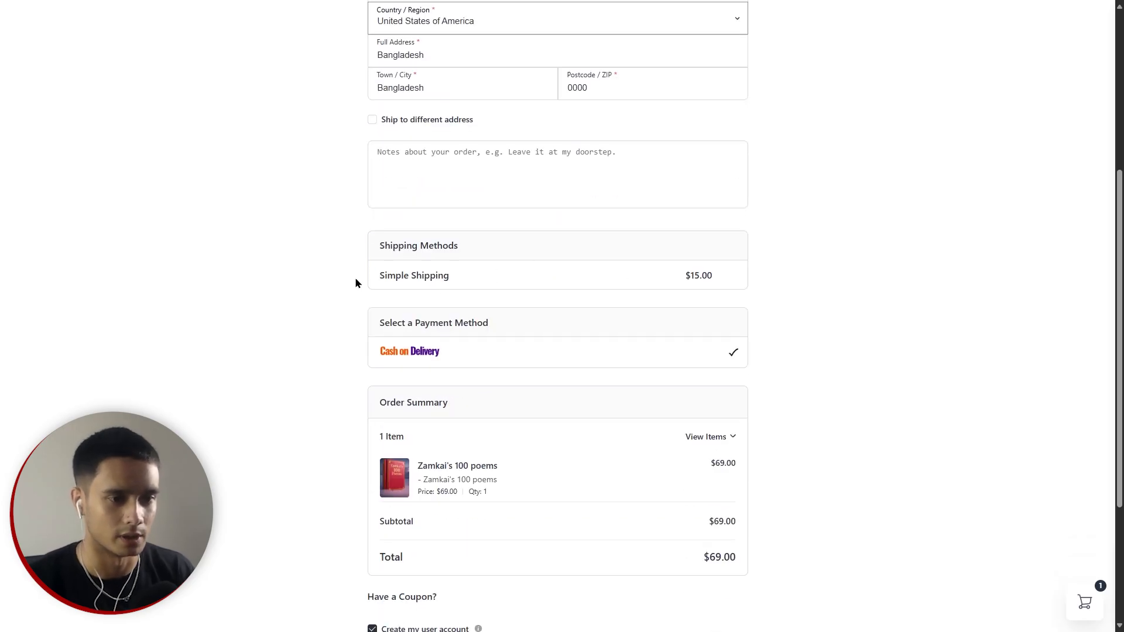
# Apply coupon code SPECIAL20 at checkout, taking $13.80 off for a $55.20 total.
pyautogui.scroll(-4, 951, 339)
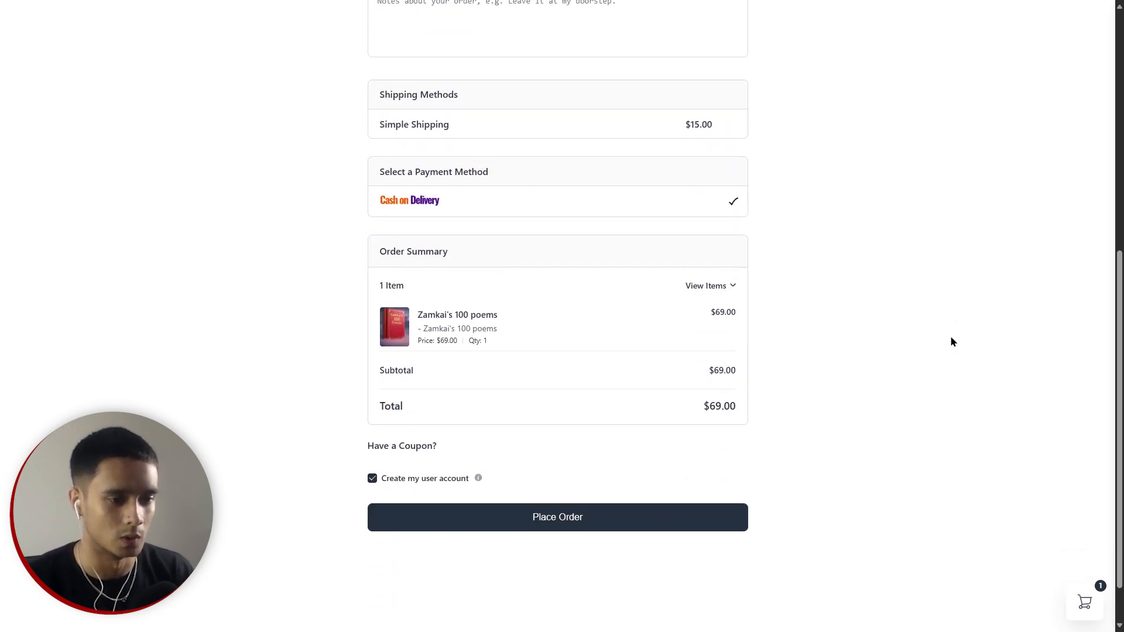
pyautogui.click(402, 392)
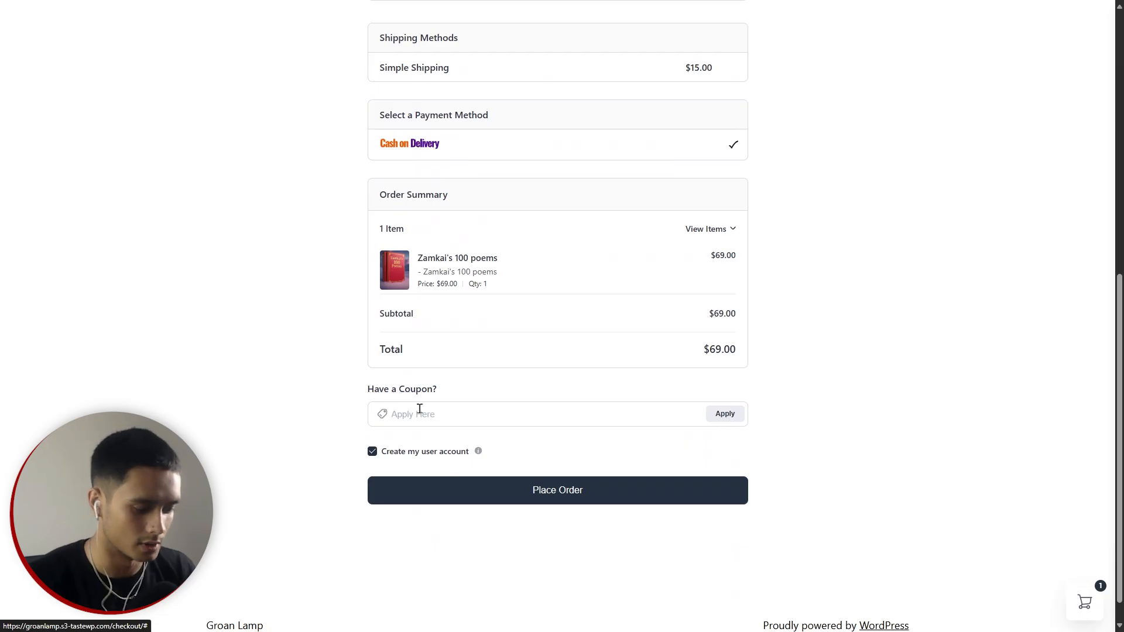
pyautogui.click(419, 409)
pyautogui.write('SPECIAL20')
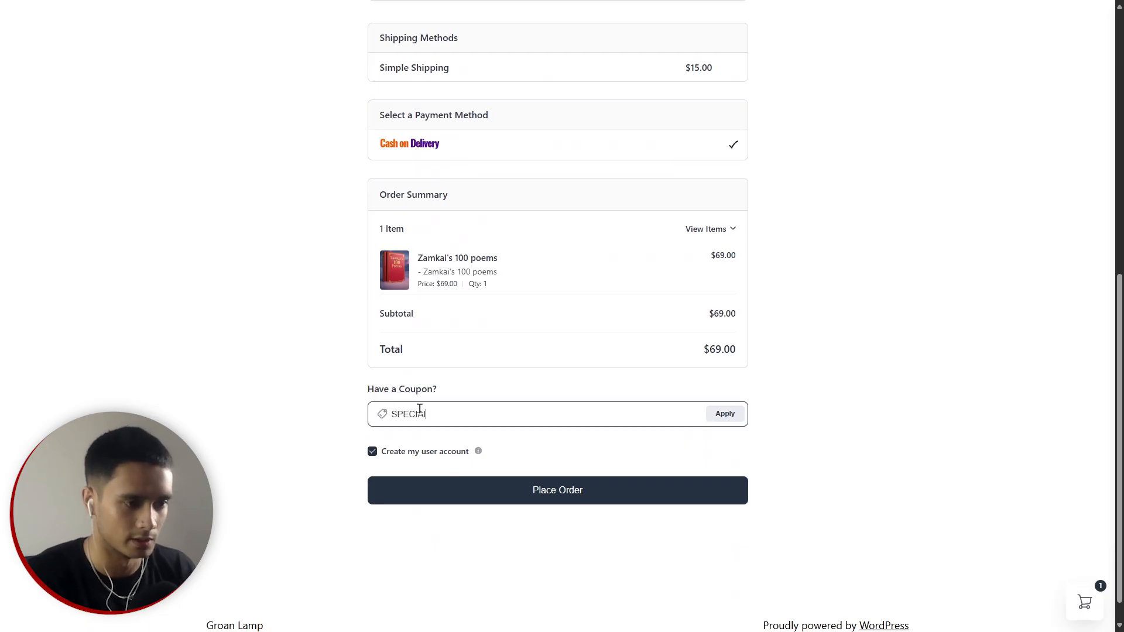
pyautogui.click(731, 415)
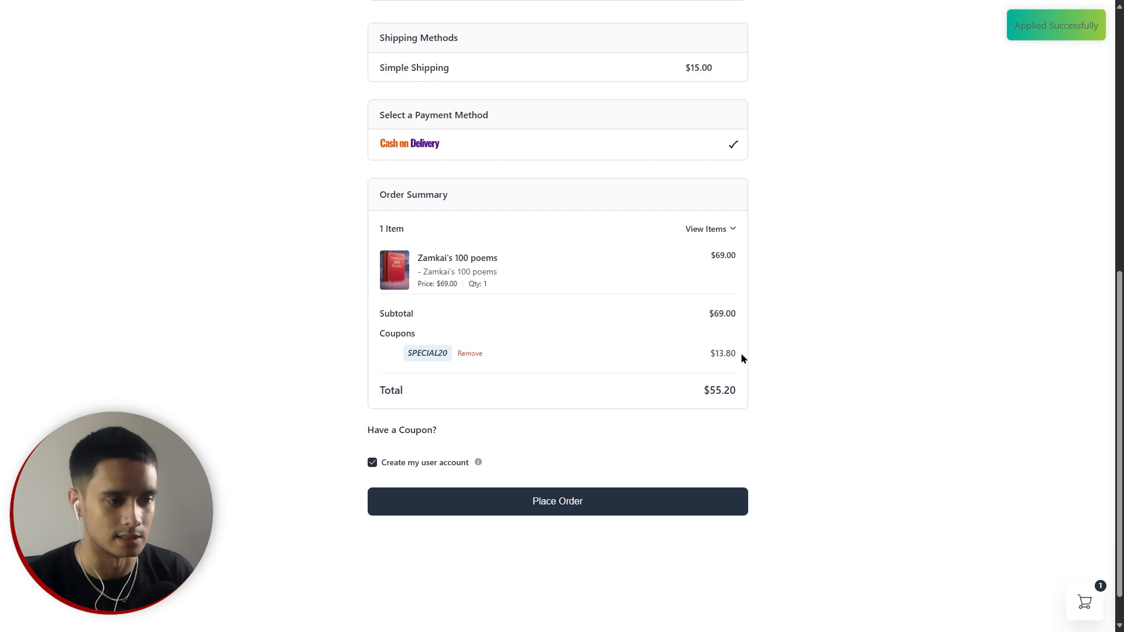
# Place the discounted order, retrying once after it doesn't go through.
pyautogui.click(532, 504)
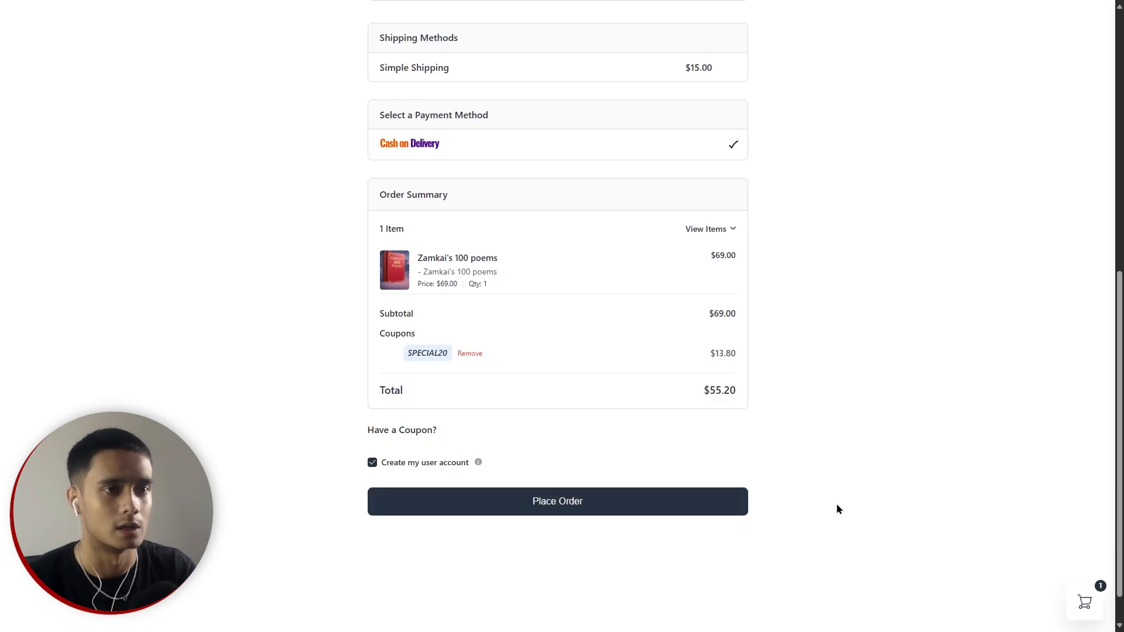
pyautogui.scroll(9, 841, 485)
pyautogui.scroll(-6, 841, 485)
pyautogui.scroll(-3, 841, 489)
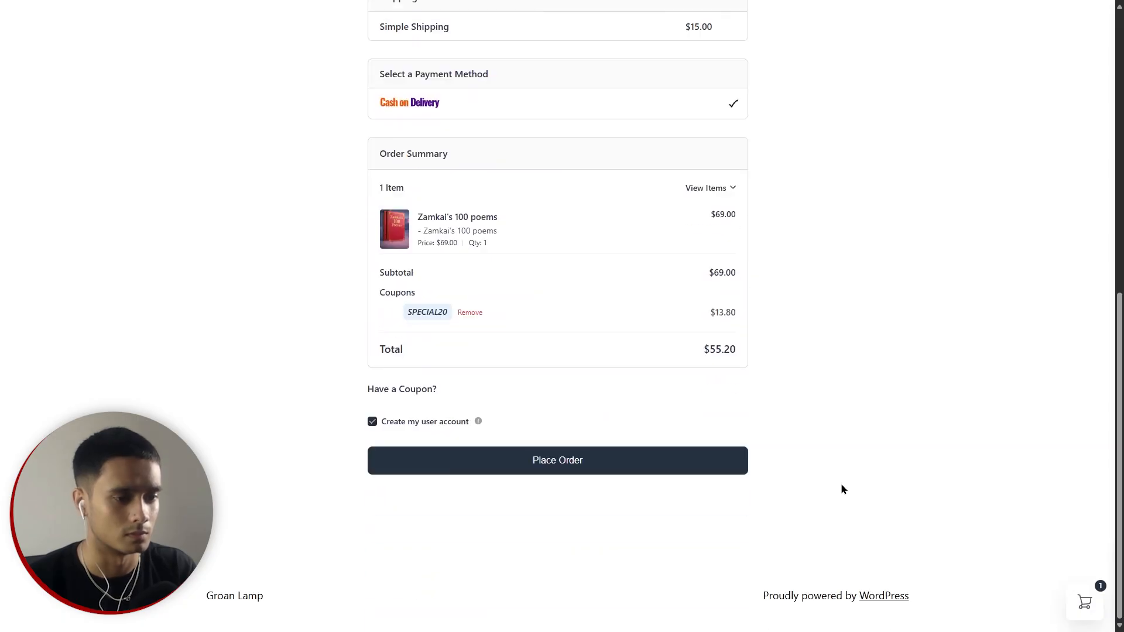
pyautogui.click(557, 469)
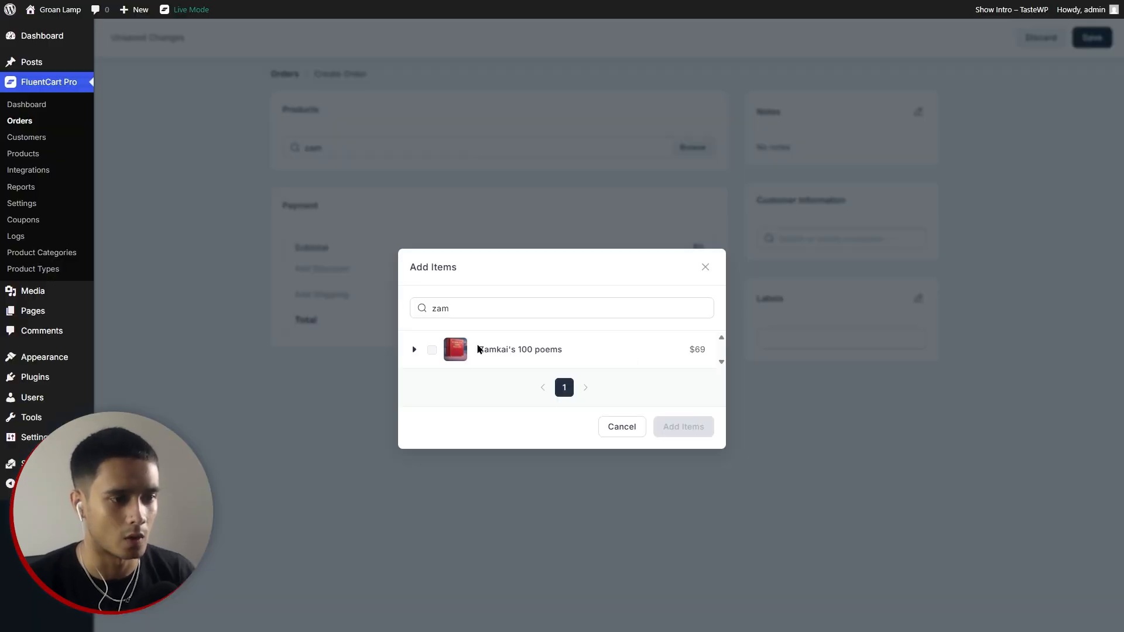
# Add the Zamkai's 100 poems variant to the new admin order.
pyautogui.click(415, 346)
pyautogui.click(426, 370)
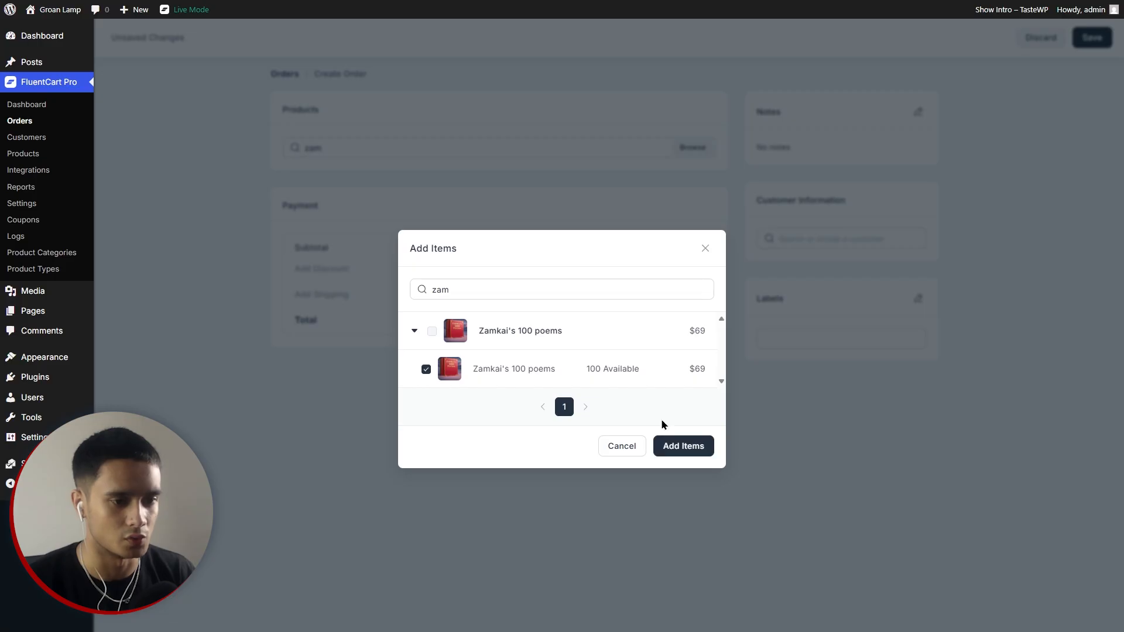
pyautogui.click(694, 449)
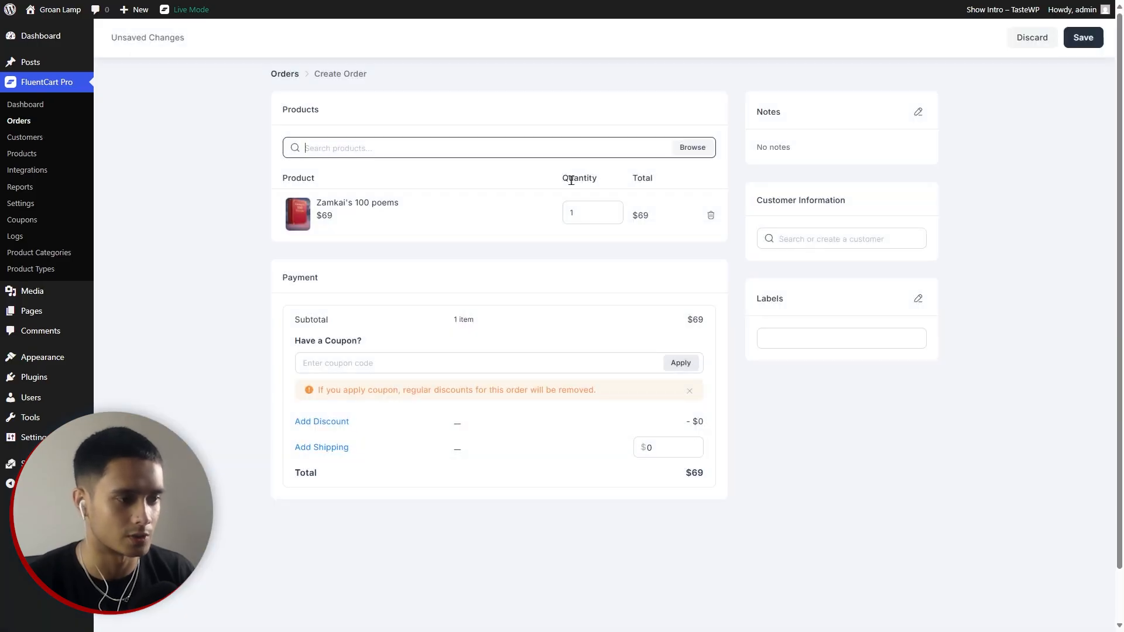
# Apply coupon SPECIAL20 for a $55.2 total and begin searching for the customer.
pyautogui.click(385, 361)
pyautogui.write('SPECIA')
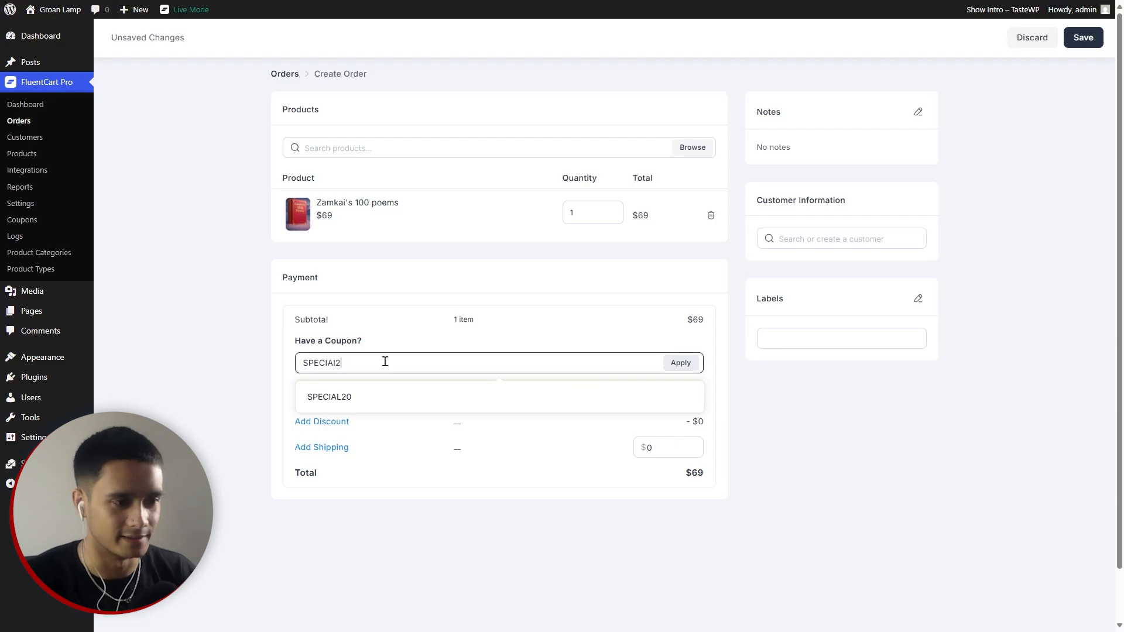
pyautogui.write('L20')
pyautogui.click(673, 362)
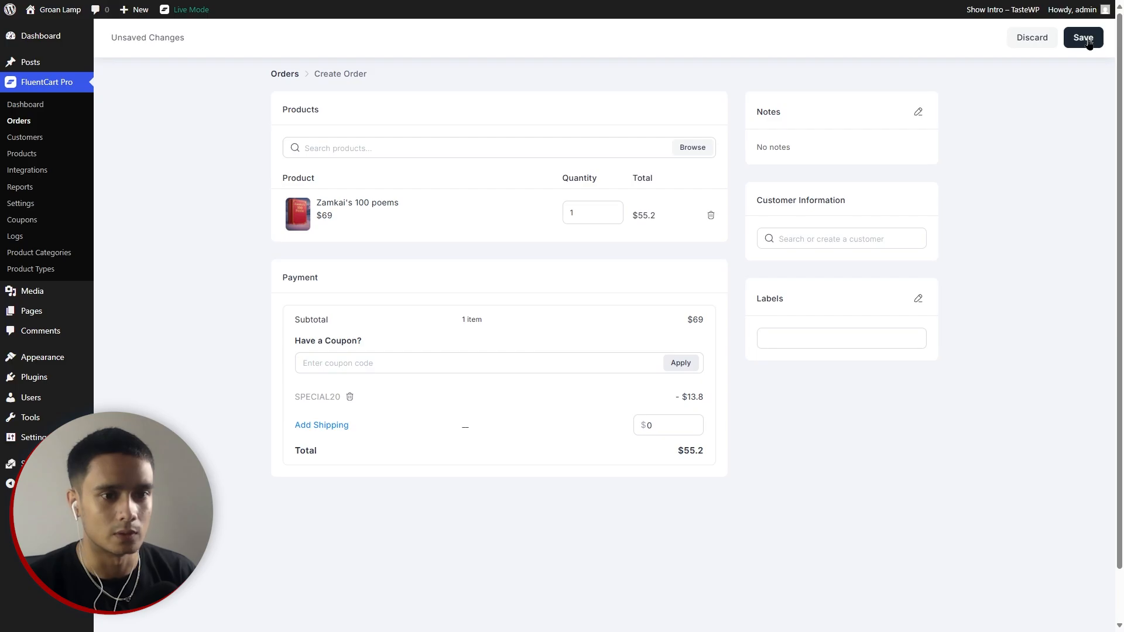
pyautogui.click(836, 232)
pyautogui.write('s')
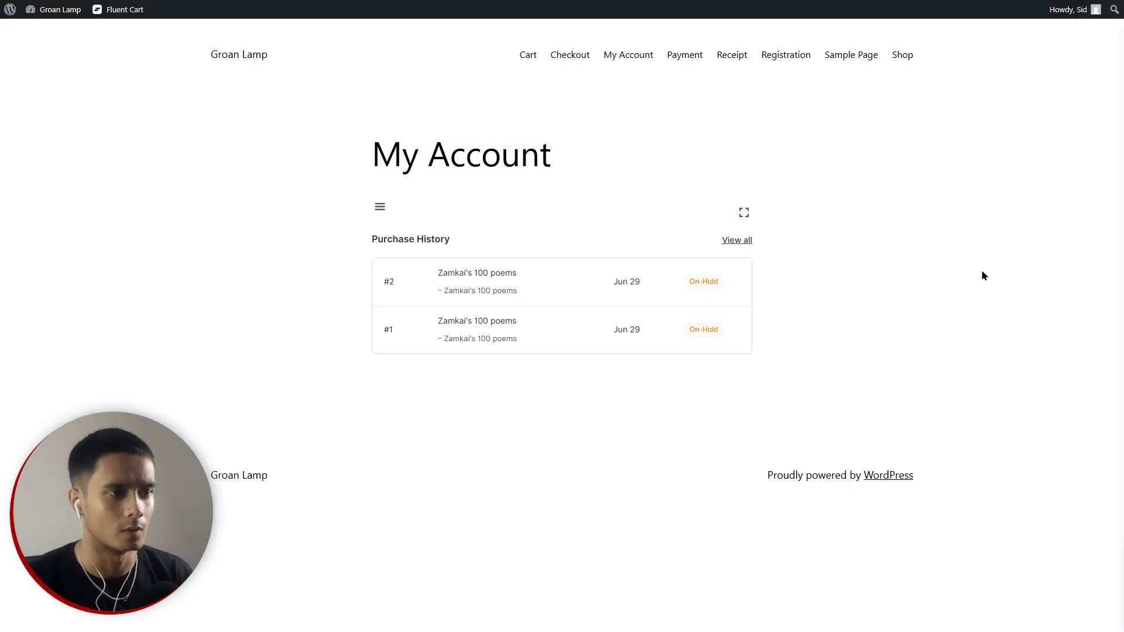
# Browse the My Account Purchase History, Subscriptions, Licenses, Downloads and Profile sections.
pyautogui.click(380, 211)
pyautogui.click(381, 211)
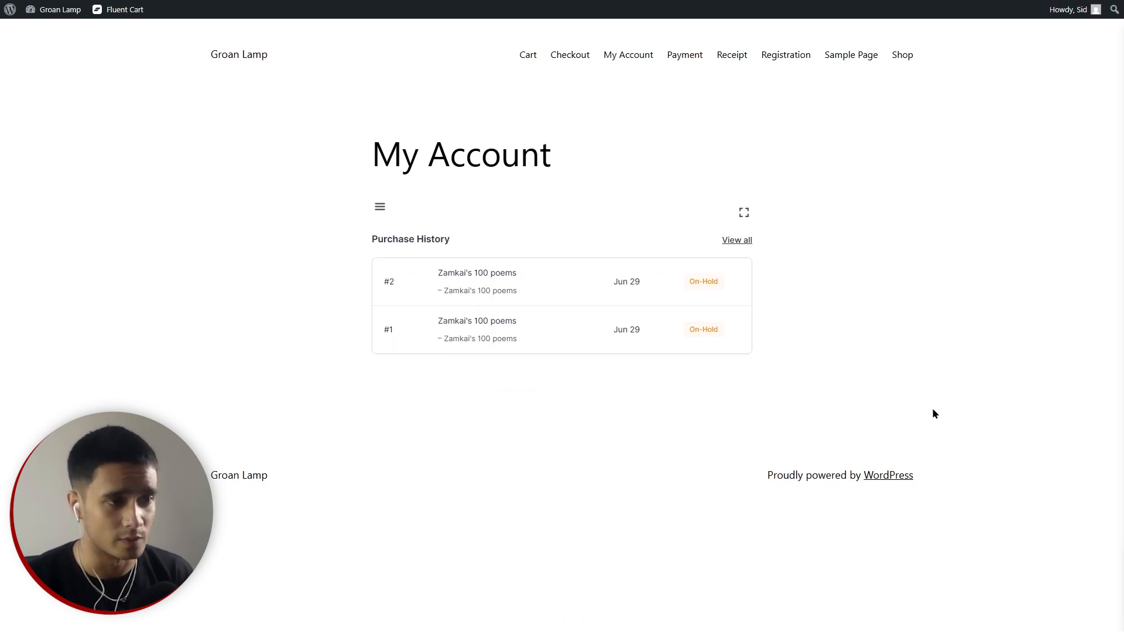
pyautogui.click(380, 207)
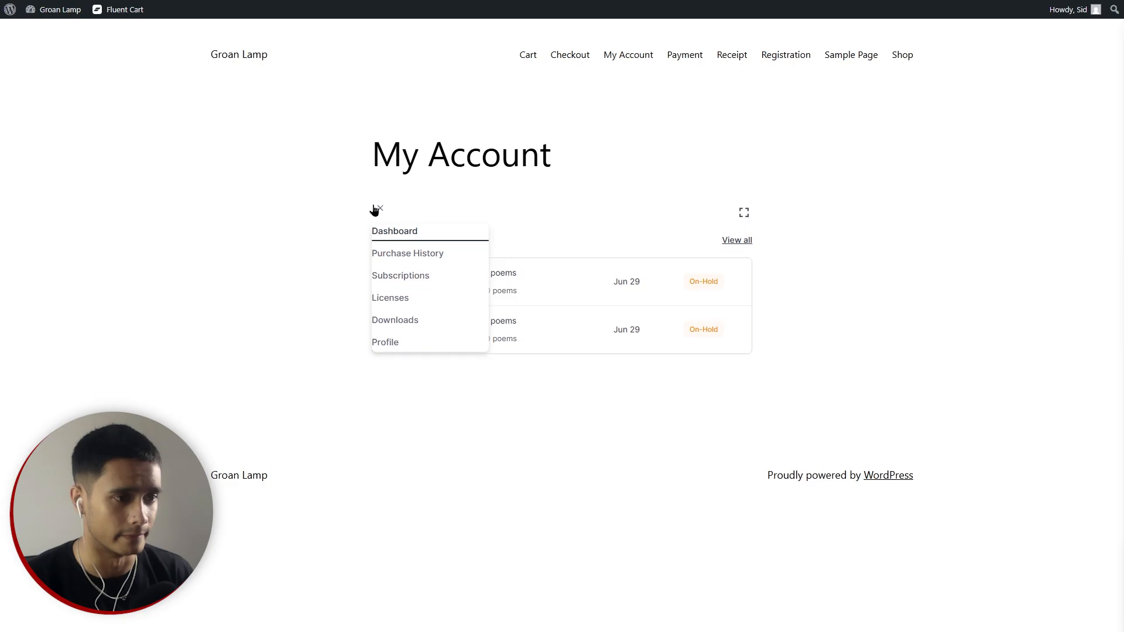
pyautogui.click(403, 260)
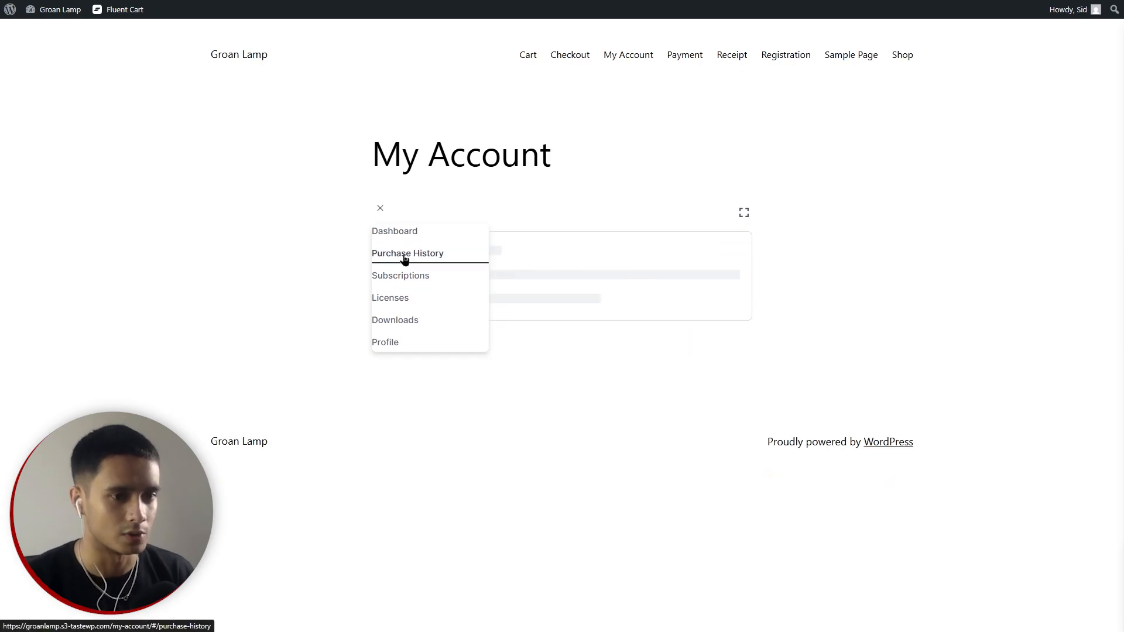
pyautogui.click(600, 215)
pyautogui.click(379, 206)
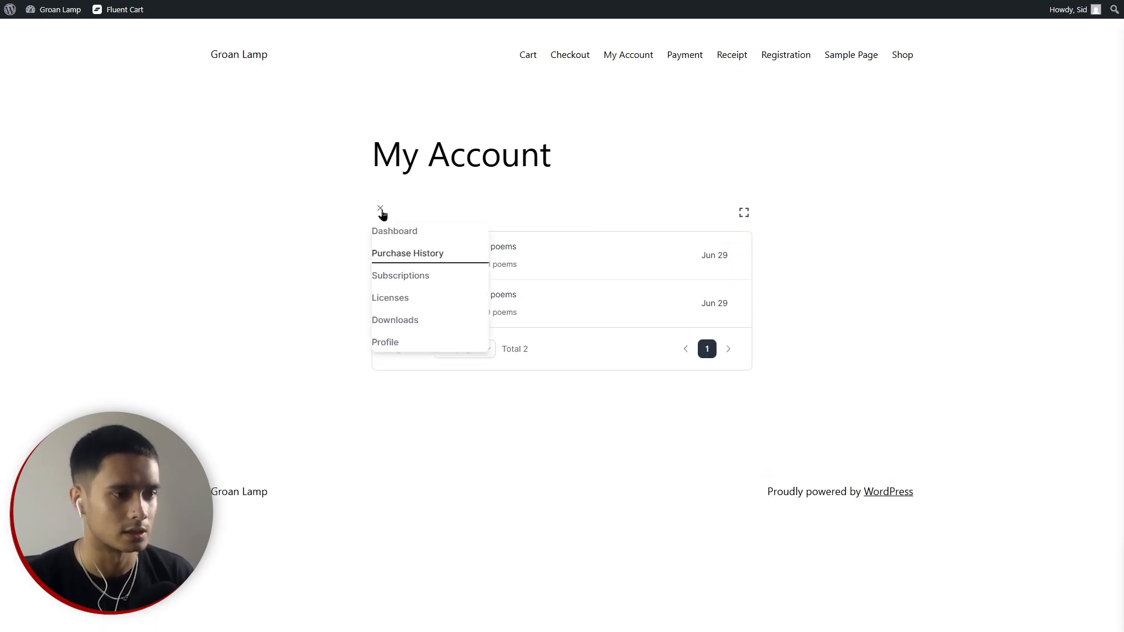
pyautogui.click(412, 276)
pyautogui.click(393, 298)
pyautogui.click(405, 327)
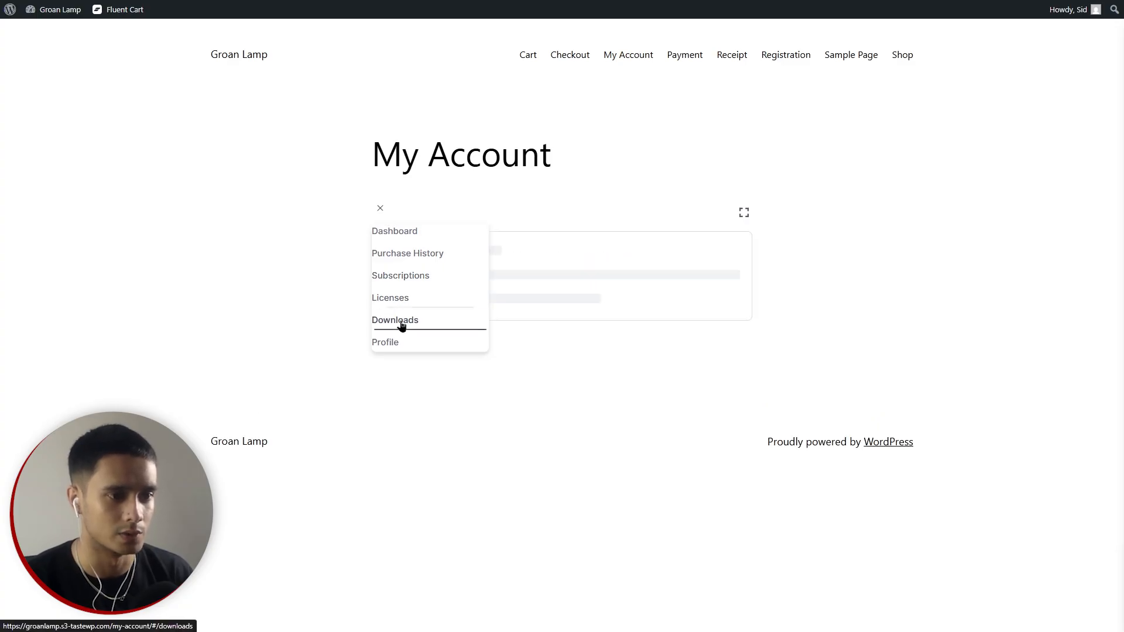
pyautogui.click(404, 343)
pyautogui.click(944, 365)
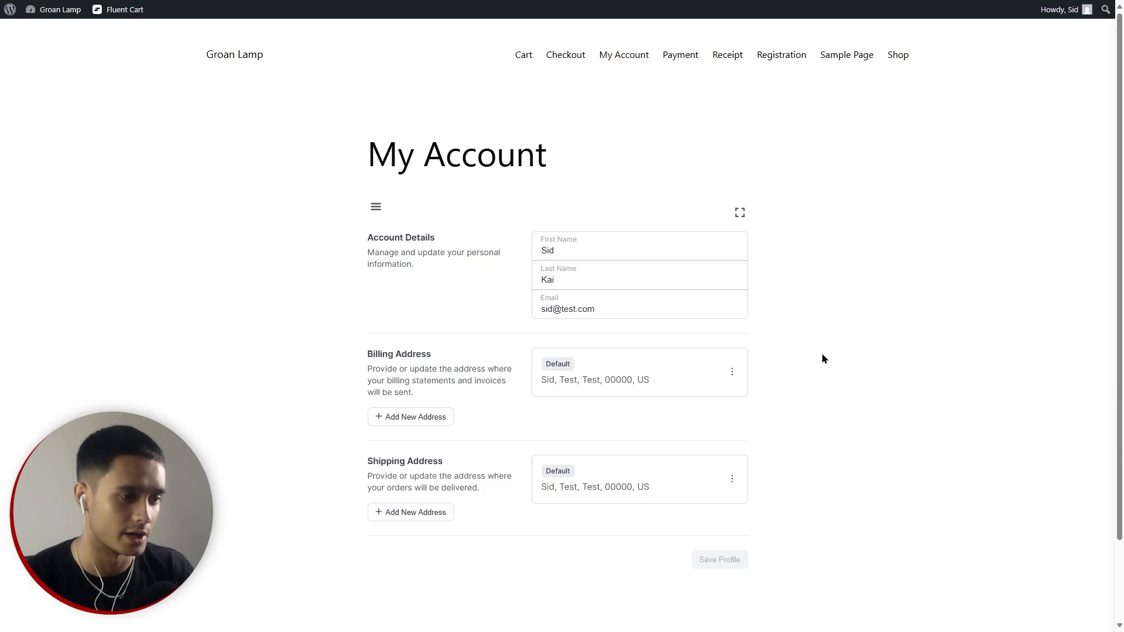
# Revisit the account Dashboard, then Purchase History, Subscriptions, Licenses, Downloads and Profile.
pyautogui.scroll(-2, 514, 456)
pyautogui.scroll(2, 515, 468)
pyautogui.click(376, 207)
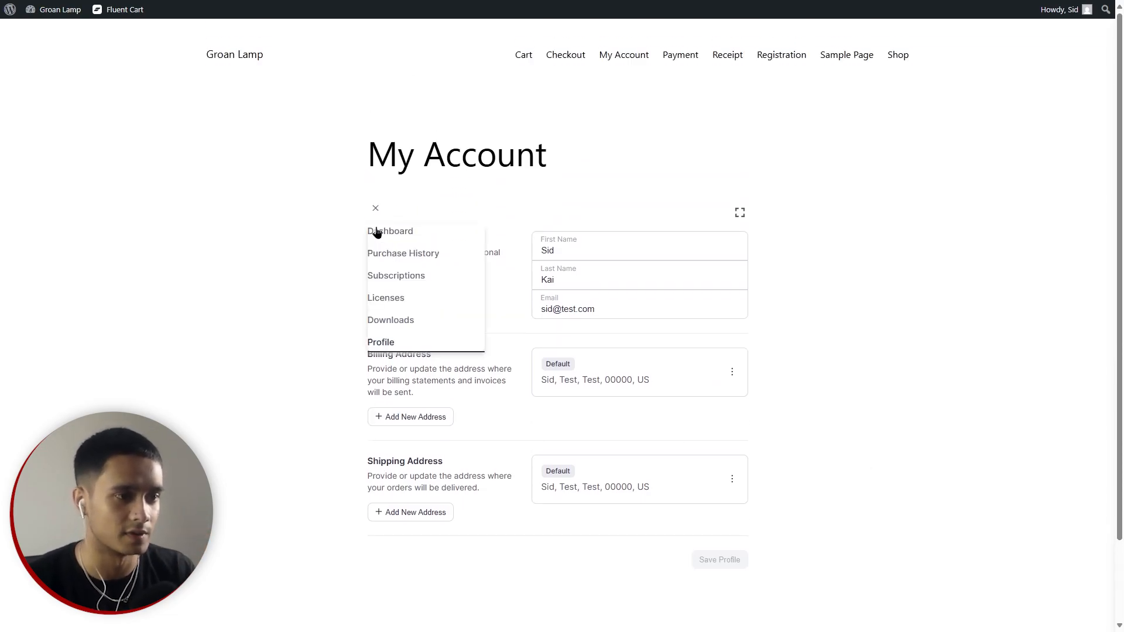
pyautogui.click(378, 231)
pyautogui.click(403, 258)
pyautogui.click(404, 276)
pyautogui.click(404, 302)
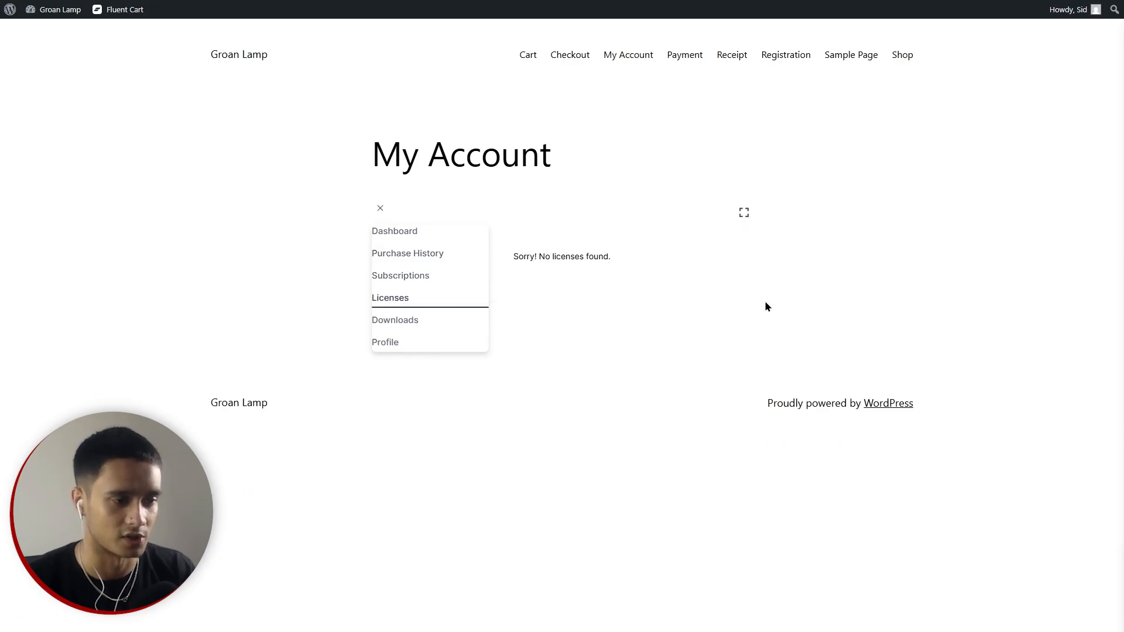
pyautogui.click(407, 322)
pyautogui.click(390, 346)
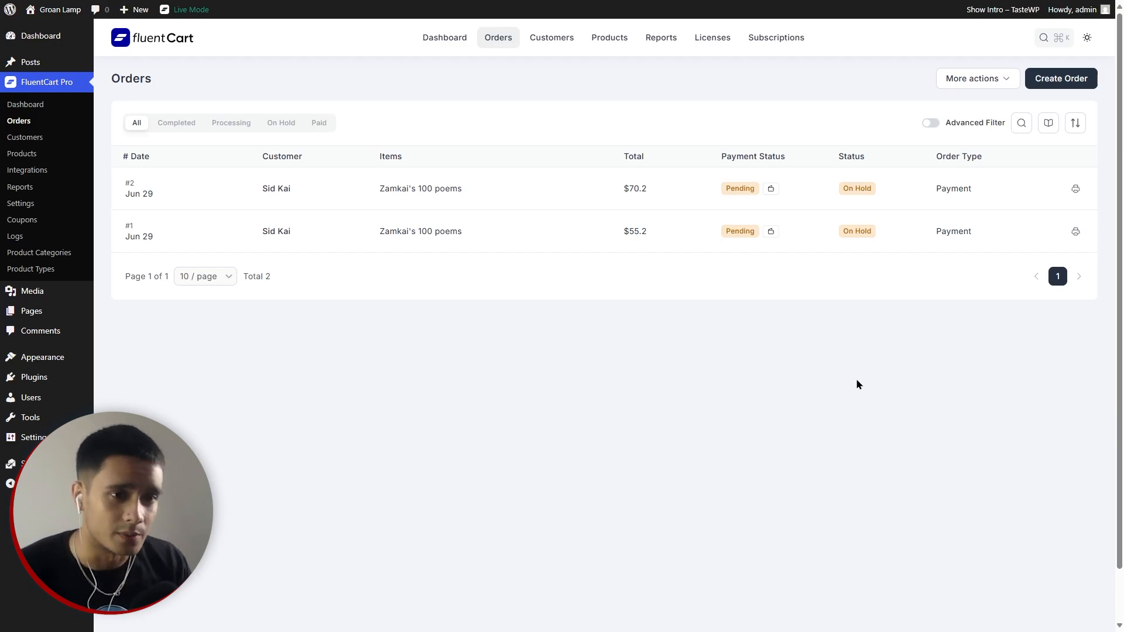
# Scroll through order #2's receipt ($69.00, $13.80 discount, $55.20 total) down to Print Invoice.
pyautogui.scroll(5, 800, 555)
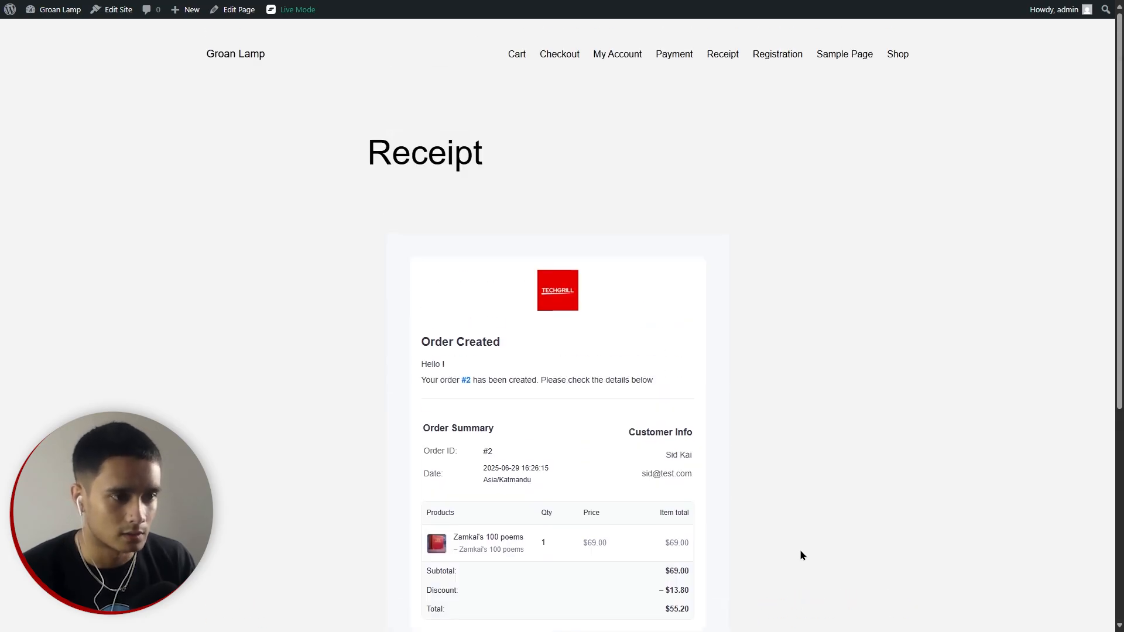
pyautogui.scroll(-2, 802, 555)
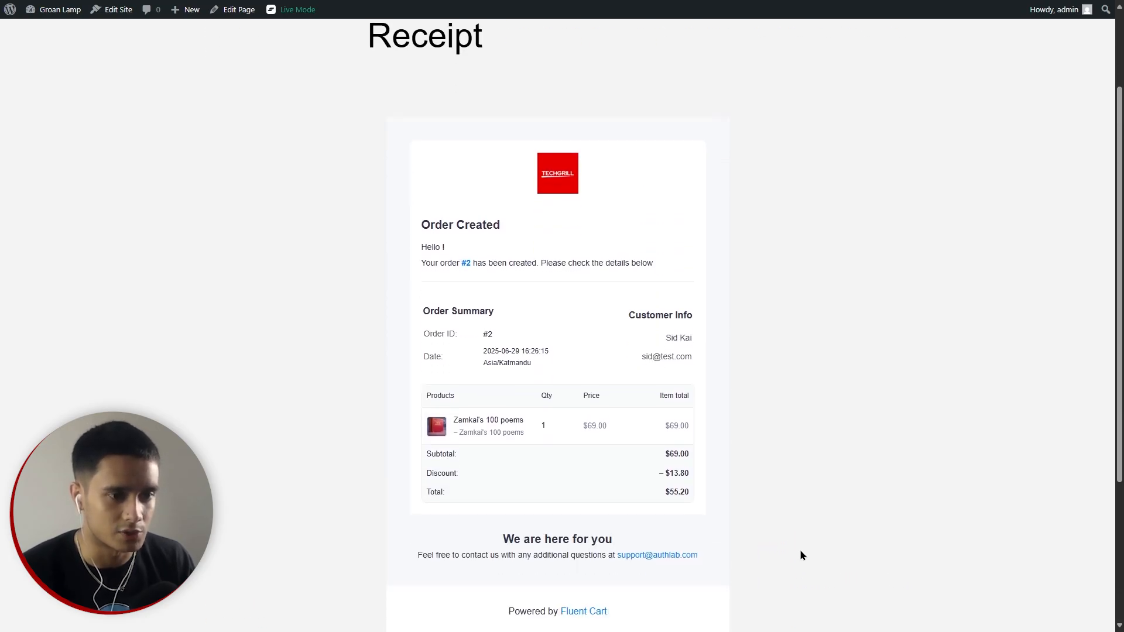
pyautogui.scroll(-3, 835, 556)
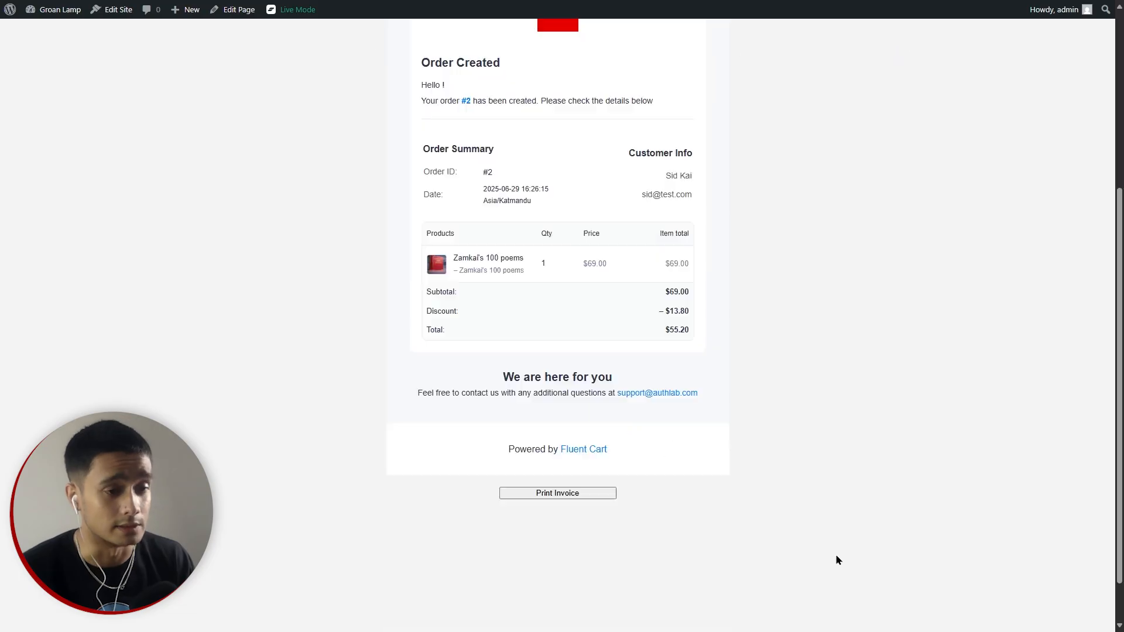
pyautogui.scroll(5, 837, 559)
pyautogui.scroll(-3, 837, 560)
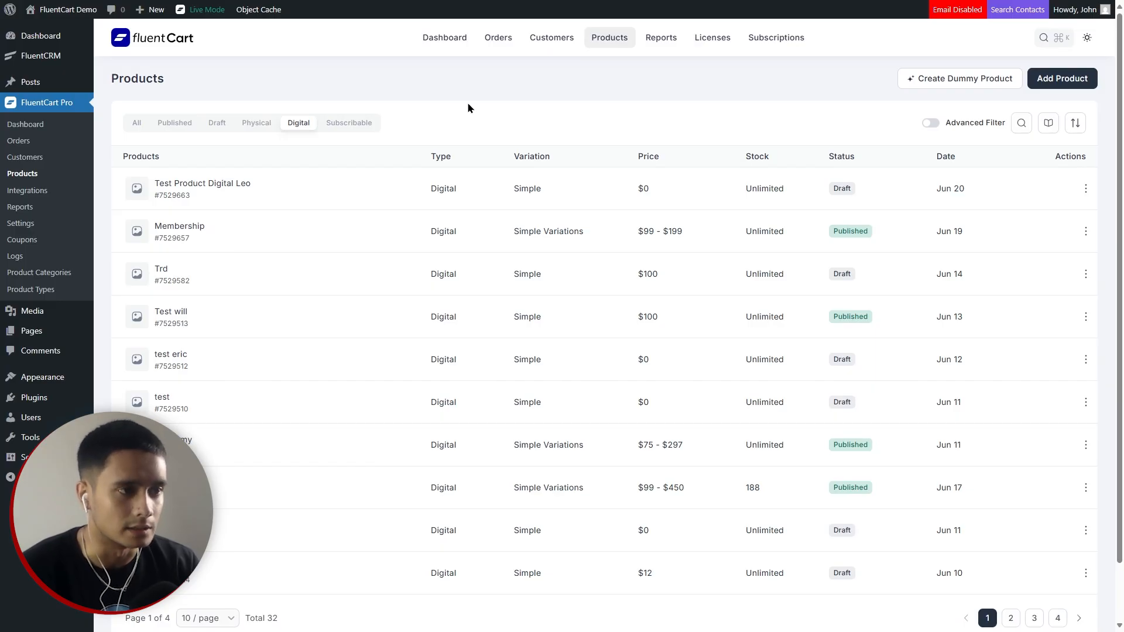
# Open Test Product Digital Leo and its upgrade paths, then return to Products.
pyautogui.click(209, 186)
pyautogui.click(354, 94)
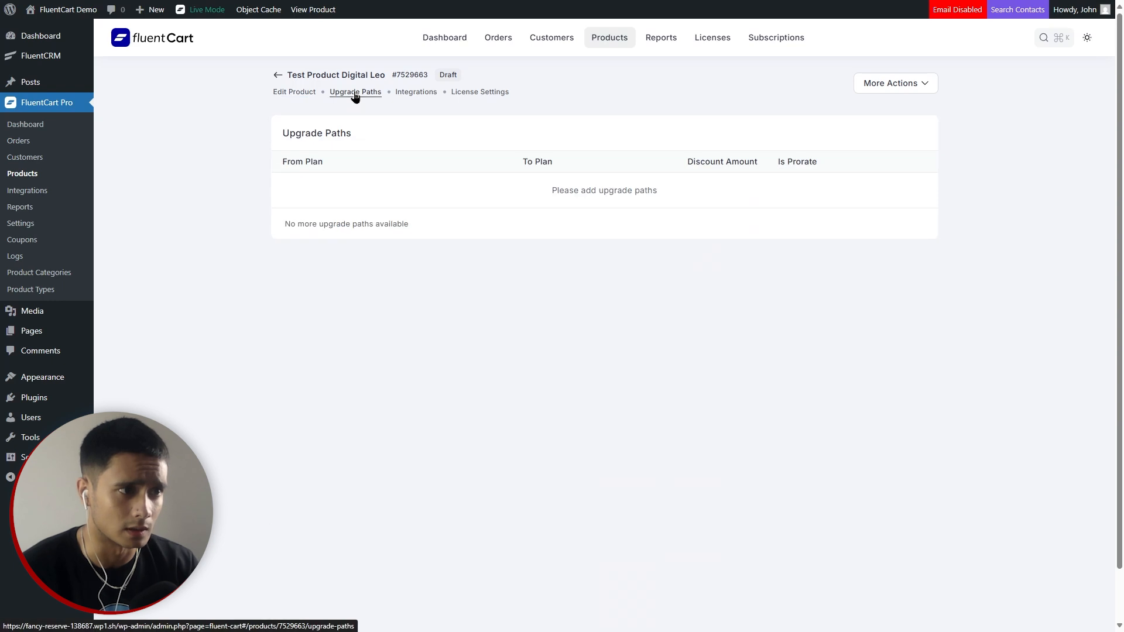
pyautogui.click(298, 93)
pyautogui.click(277, 74)
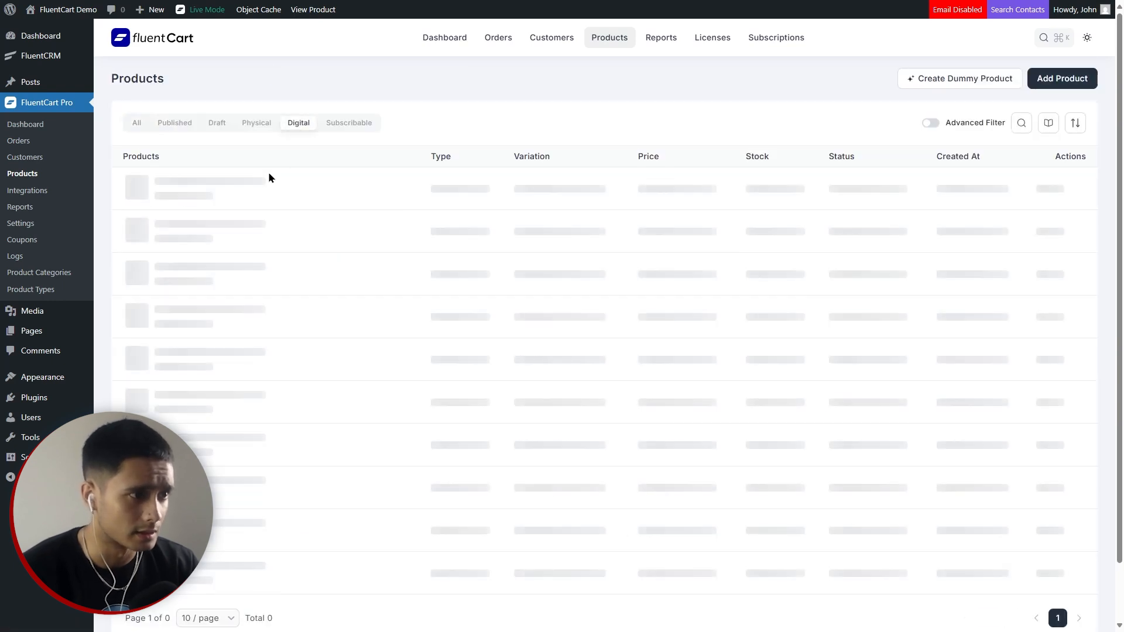
# Inspect Membership's Basic-to-Pro upgrade path (discount 20, prorated) and cancel without changes.
pyautogui.click(185, 228)
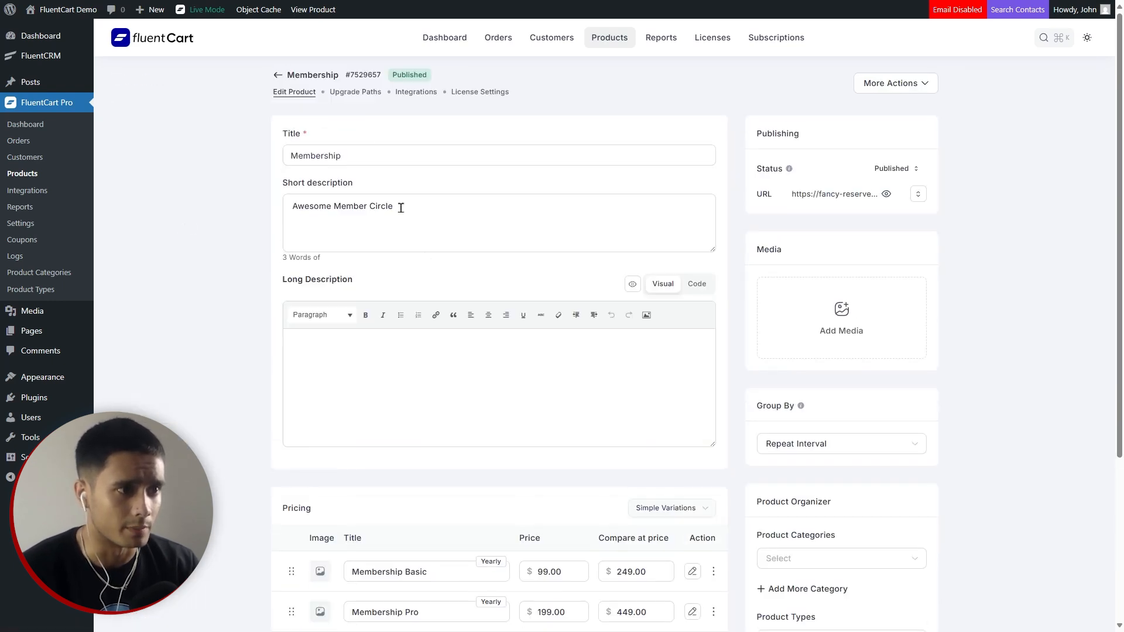
pyautogui.click(356, 93)
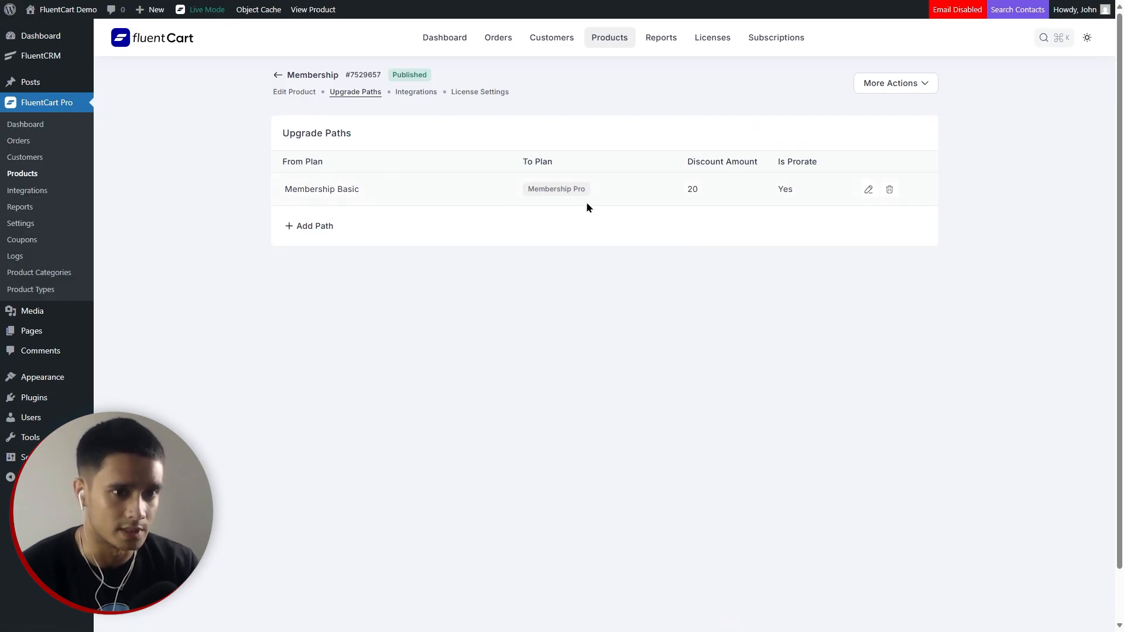
pyautogui.click(867, 189)
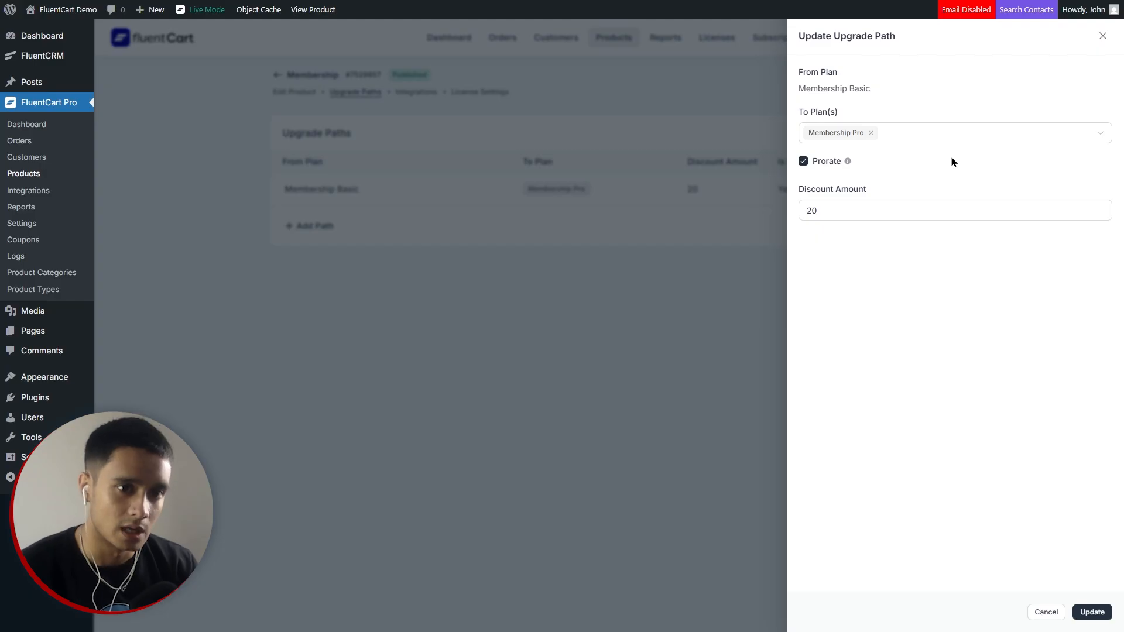
pyautogui.moveTo(847, 166)
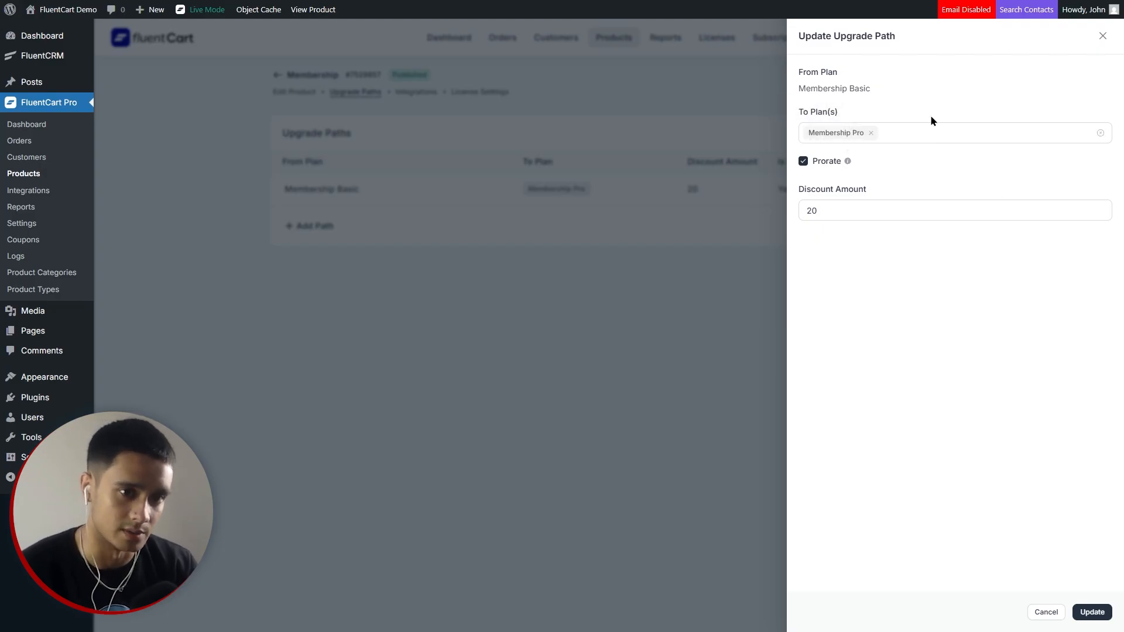
pyautogui.click(636, 108)
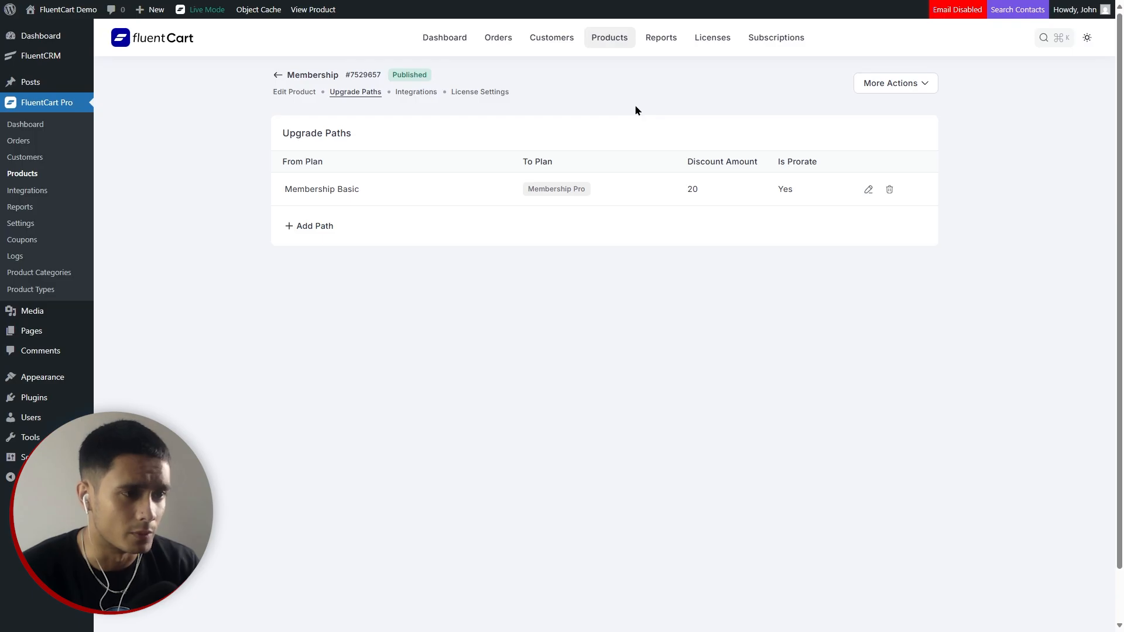
# Review Membership's pricing: Membership Basic at 99.00 and Membership Pro at 199.00.
pyautogui.click(293, 91)
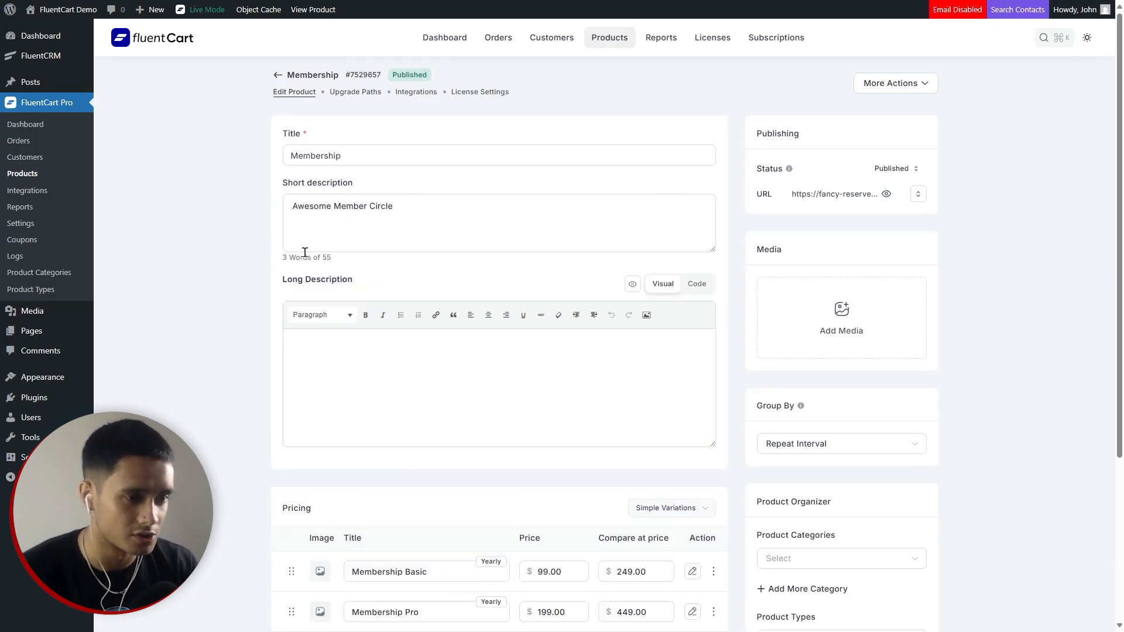
pyautogui.scroll(-5, 205, 271)
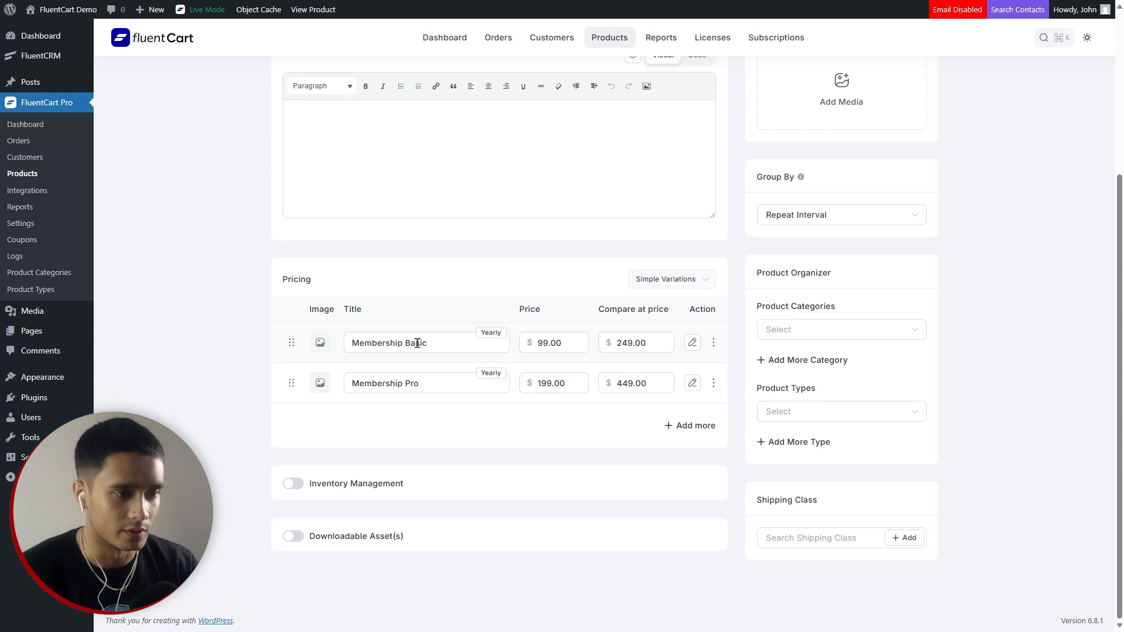
pyautogui.click(565, 344)
pyautogui.click(578, 386)
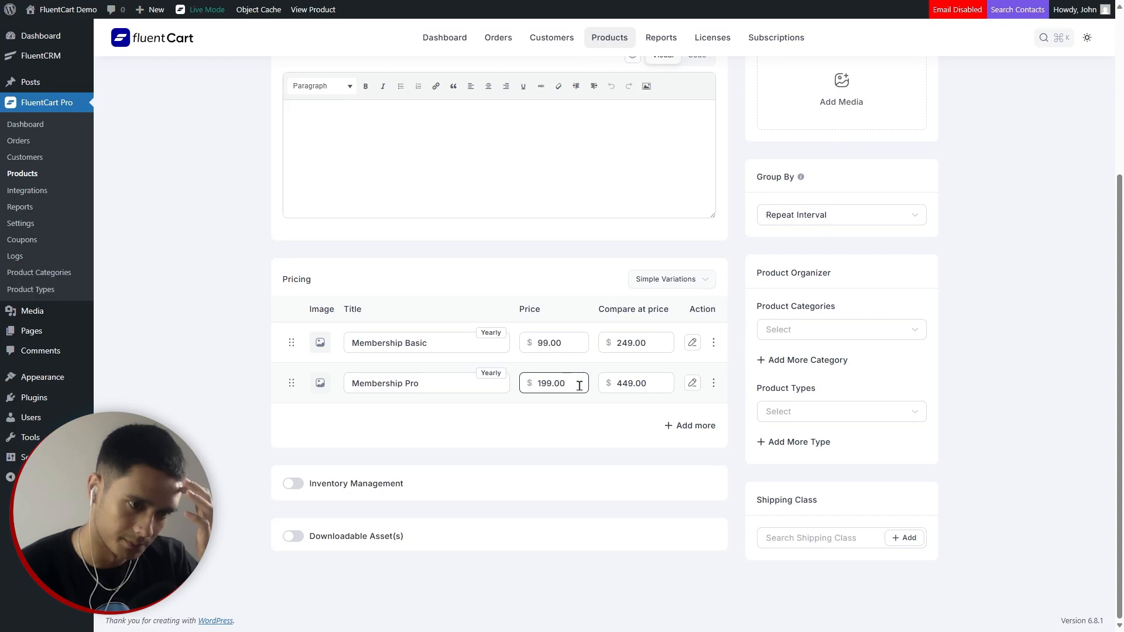
pyautogui.scroll(4, 991, 459)
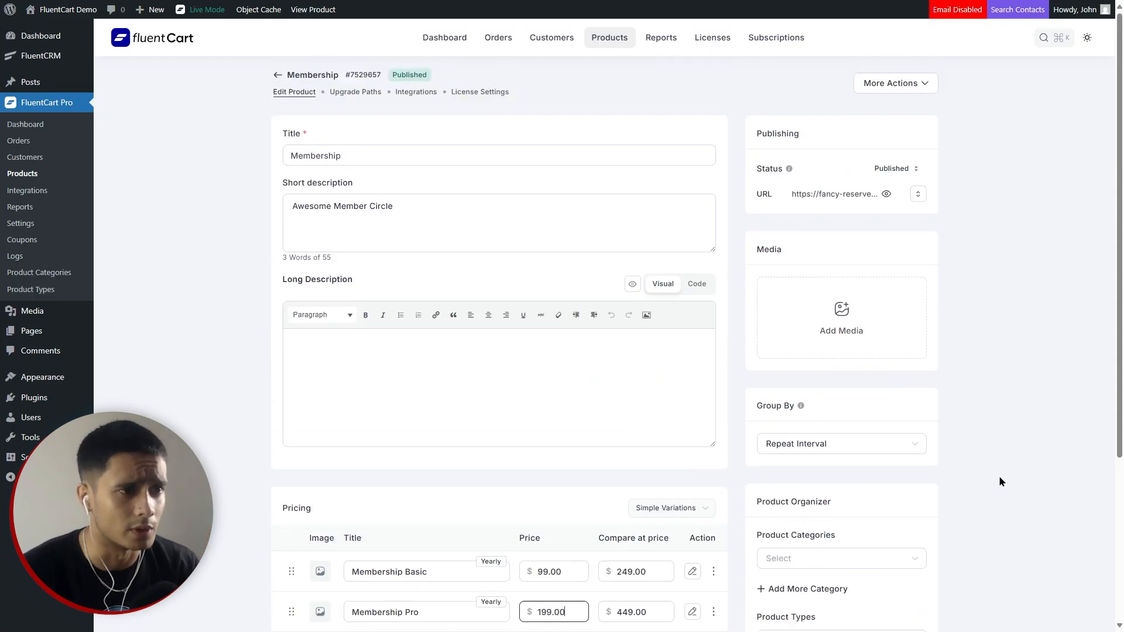
# Check Membership's Integrations, Upgrade Paths and License Settings tabs, where licensing is off.
pyautogui.click(404, 94)
pyautogui.click(354, 93)
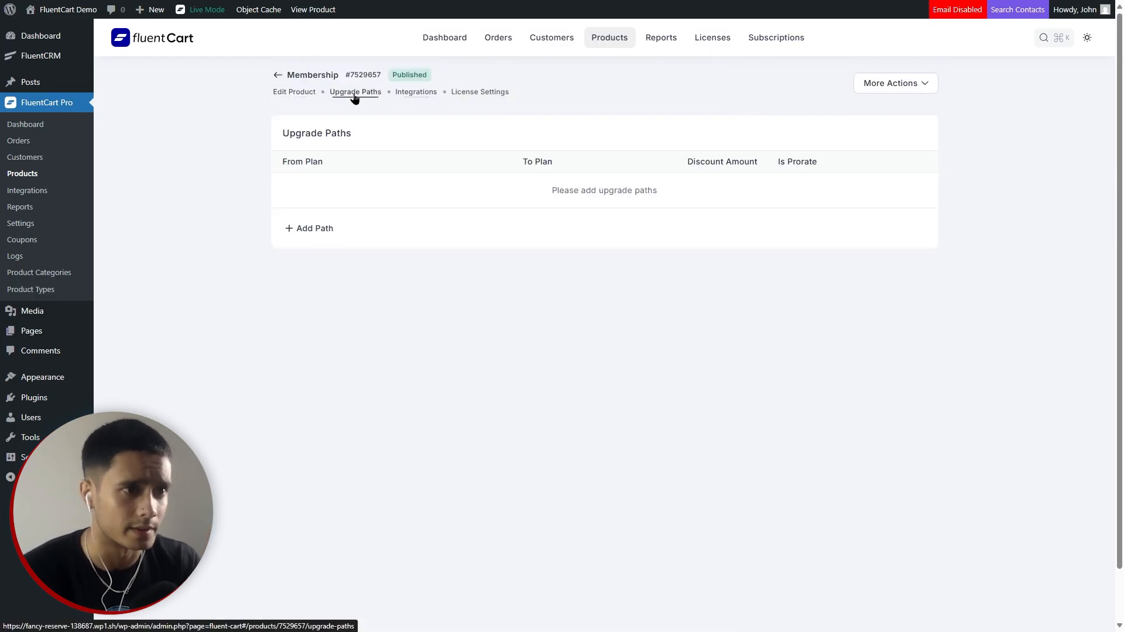
pyautogui.click(490, 98)
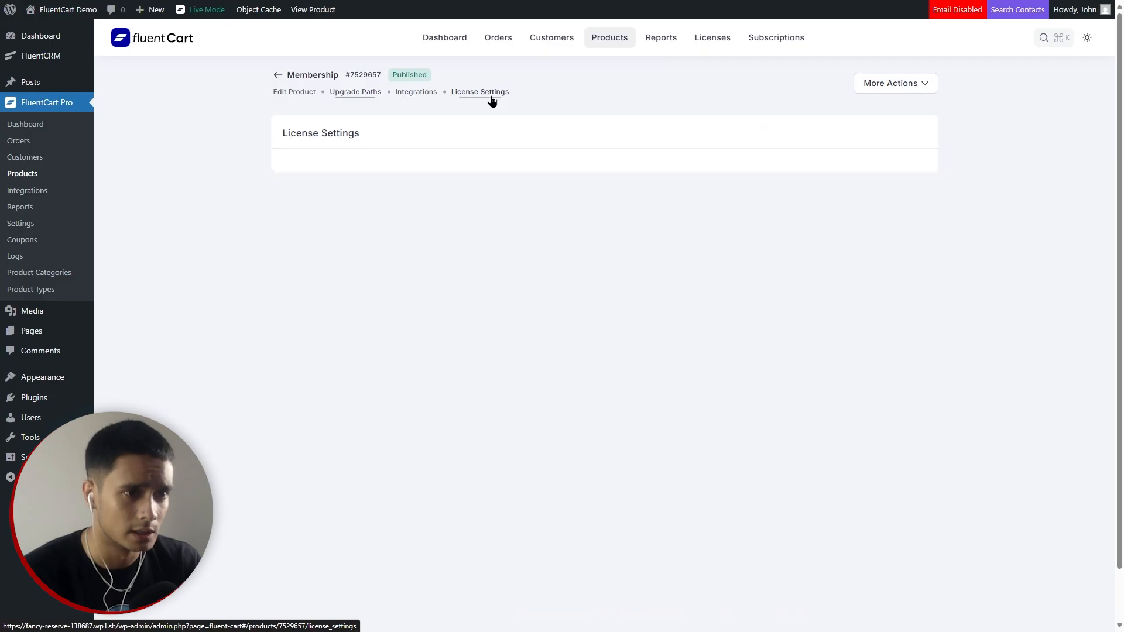
pyautogui.click(275, 76)
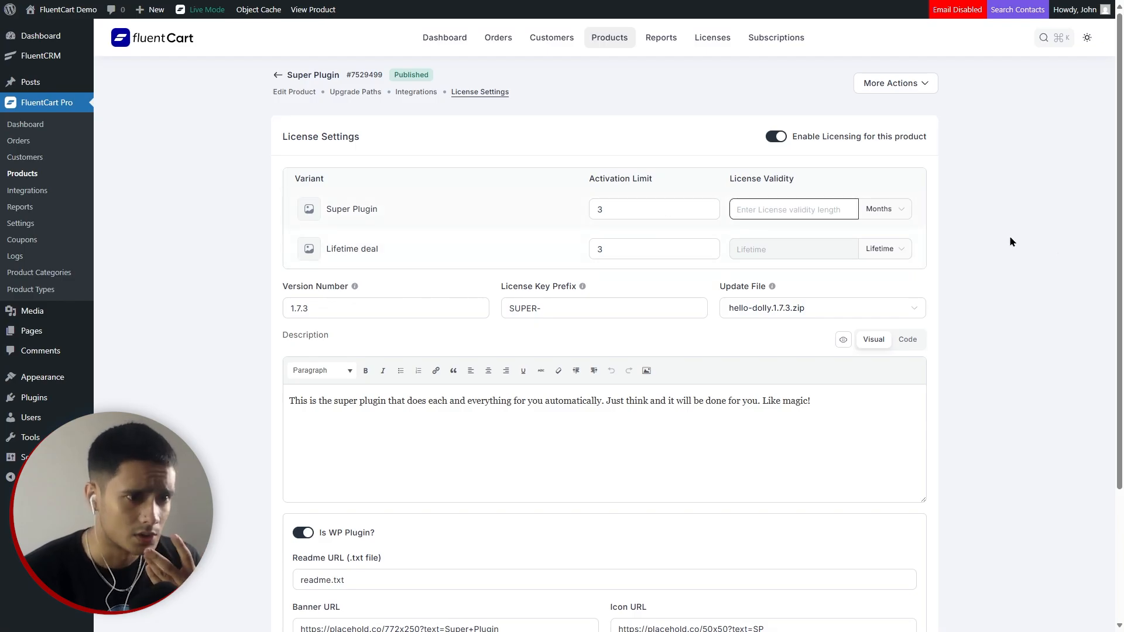
# Scroll through Super Plugin's license settings: enabled, 3 activations per variant, version 1.7.3, prefix SUPER-.
pyautogui.scroll(-1, 1005, 252)
pyautogui.scroll(1, 965, 403)
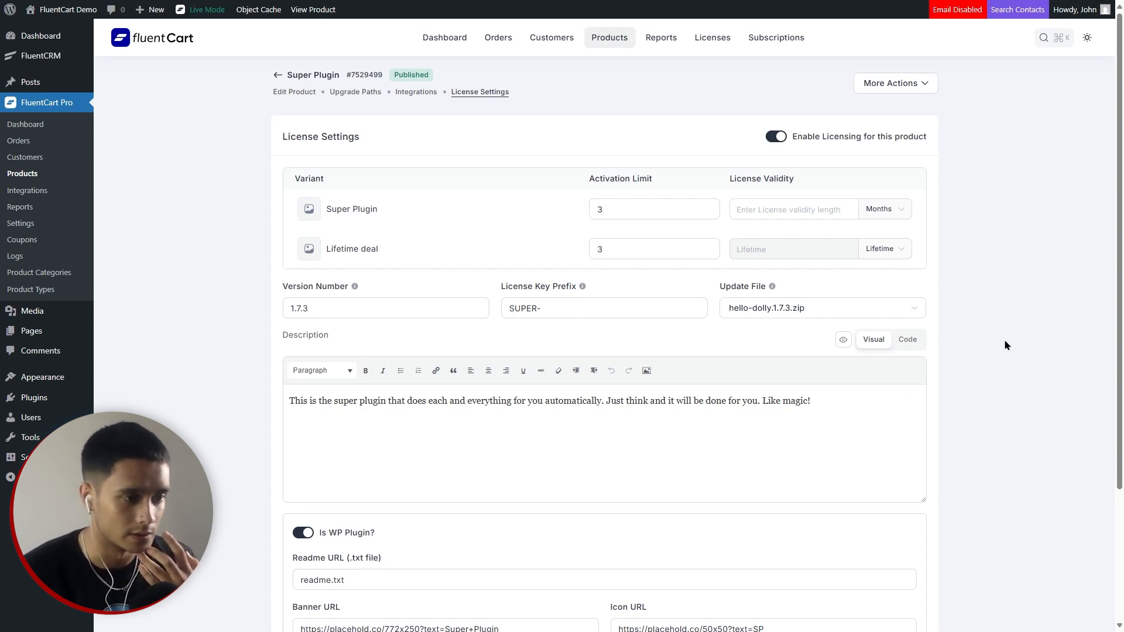
pyautogui.scroll(-3, 992, 350)
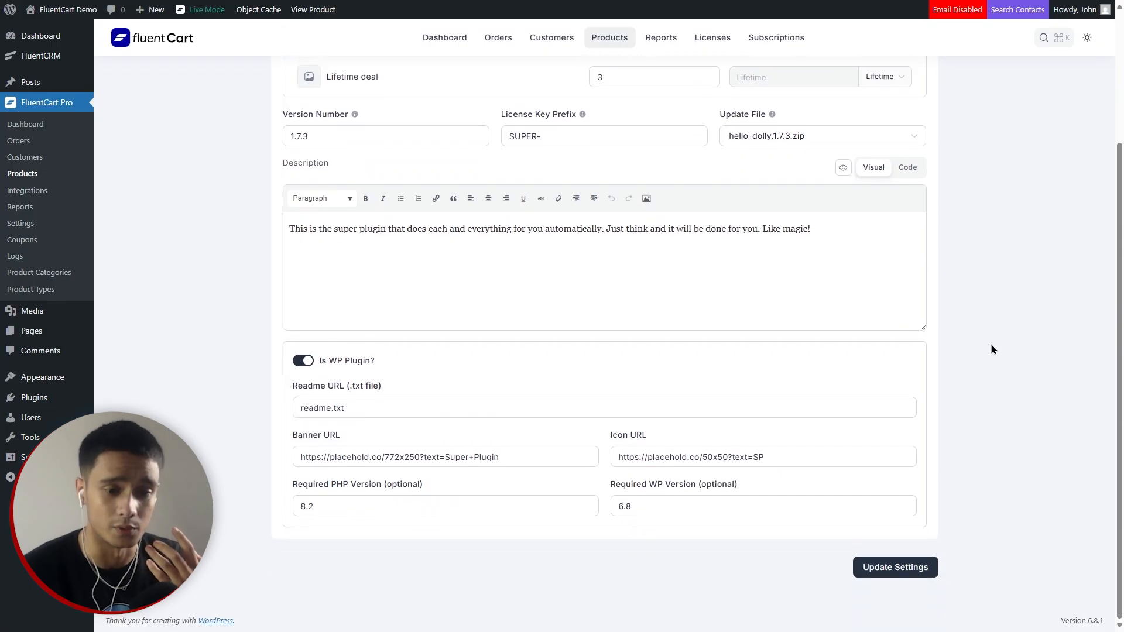
pyautogui.scroll(3, 1000, 423)
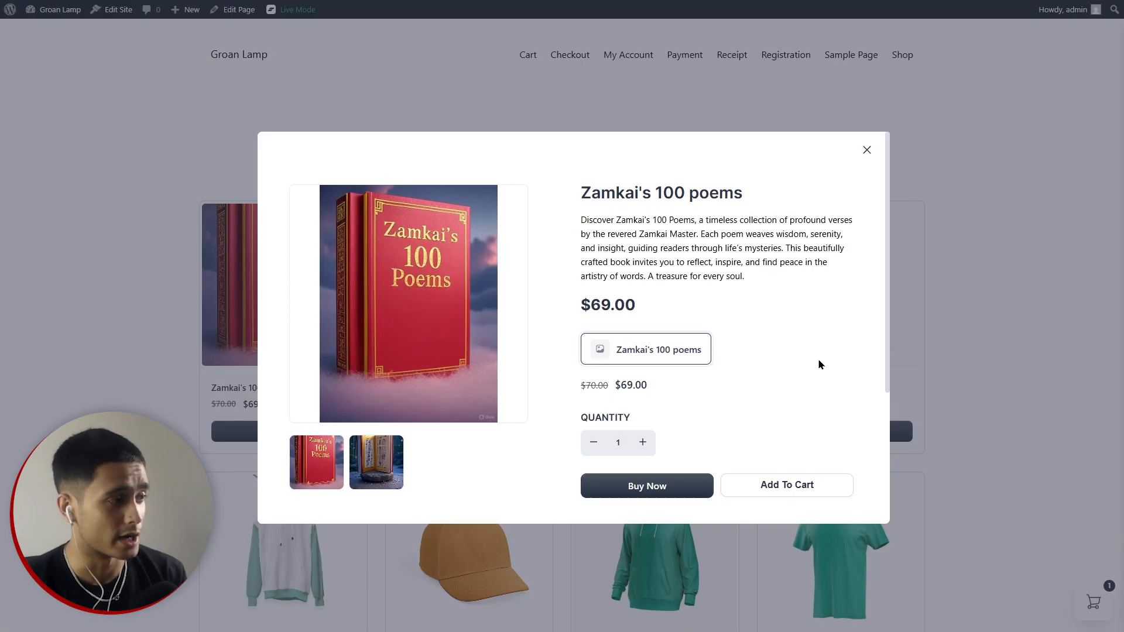